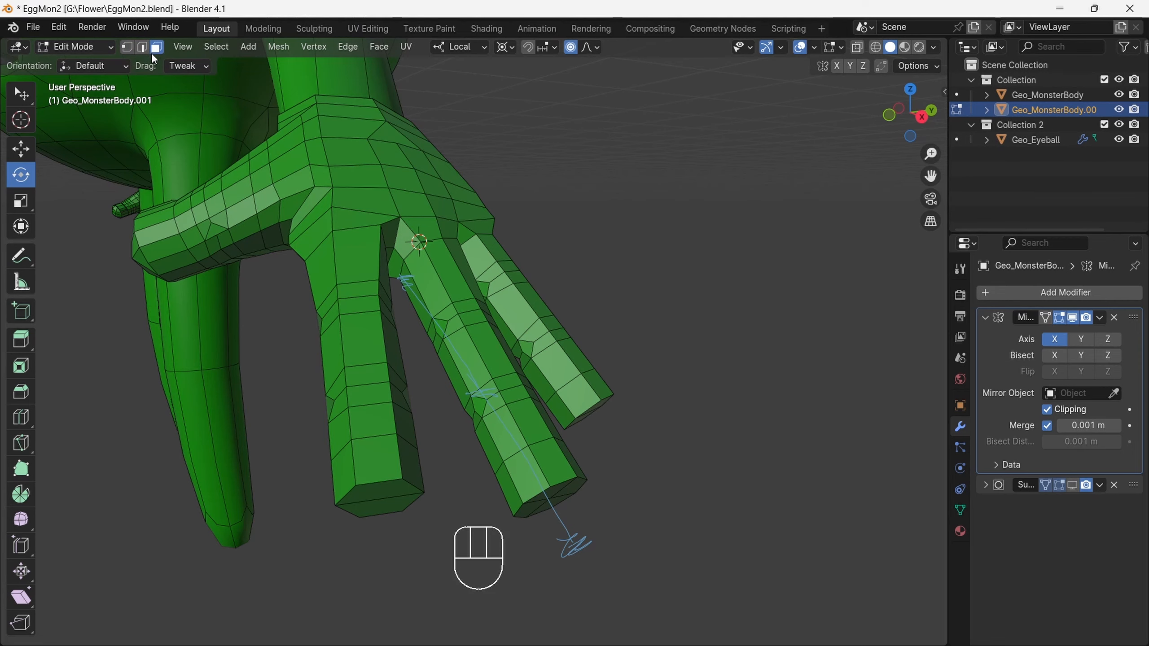
Select the narrow strip of faces around the upper edge of the thumb's tip and inset it by about 0.0008 m.
{"action": "left_click_drag", "start_coordinate": [921, 115], "coordinate": [1008, 118]}
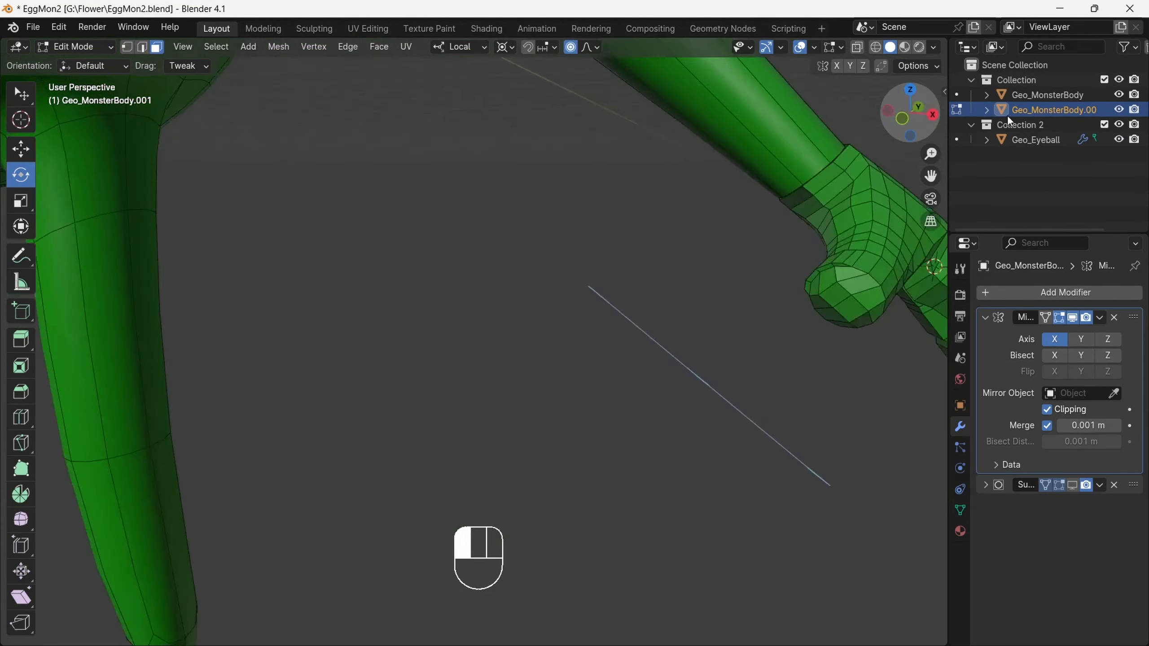
{"action": "left_click_drag", "start_coordinate": [927, 154], "coordinate": [743, 168]}
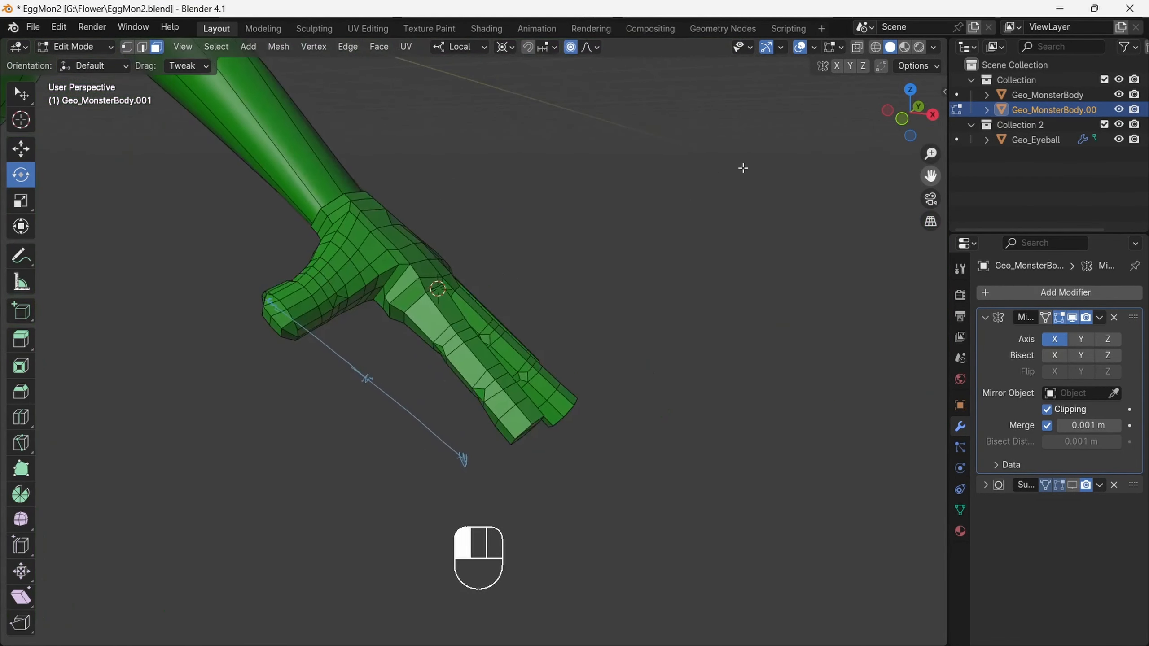
{"action": "left_click", "coordinate": [183, 47]}
{"action": "left_click", "coordinate": [239, 144]}
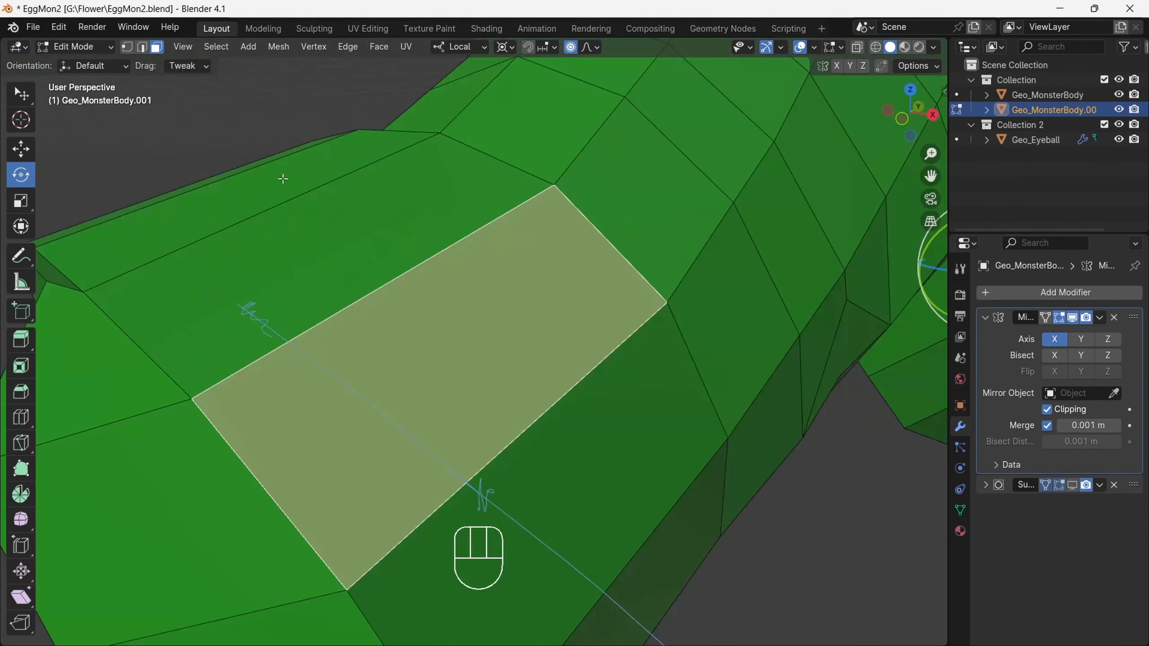
{"action": "left_click_drag", "start_coordinate": [930, 154], "coordinate": [931, 190]}
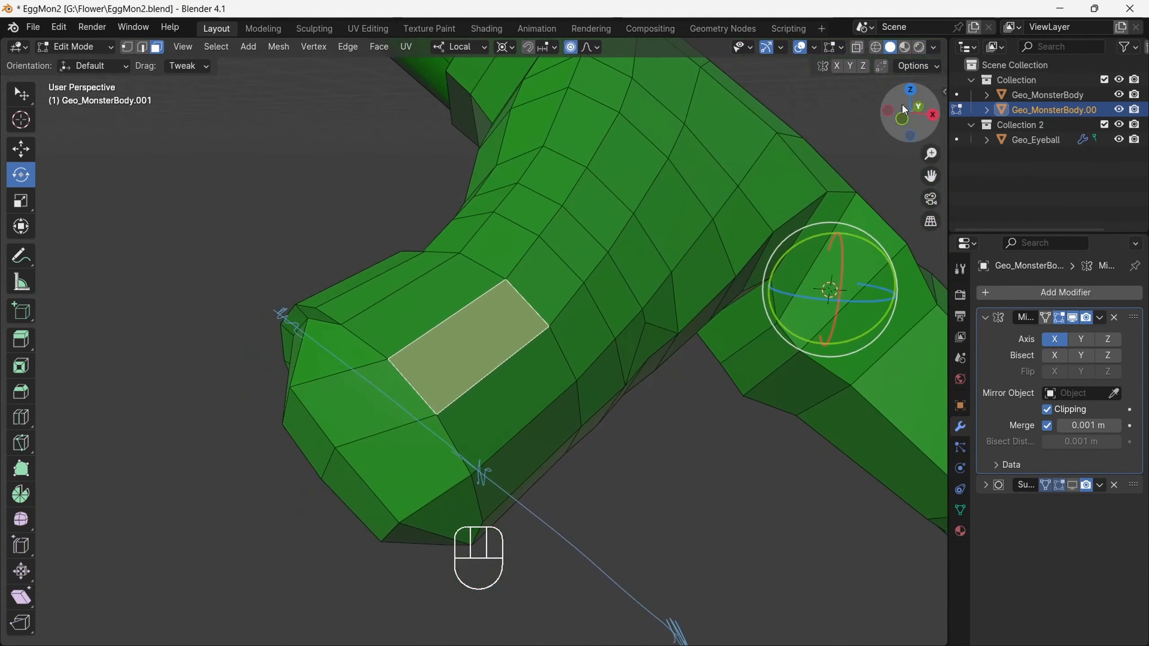
{"action": "left_click_drag", "start_coordinate": [901, 103], "coordinate": [764, 172]}
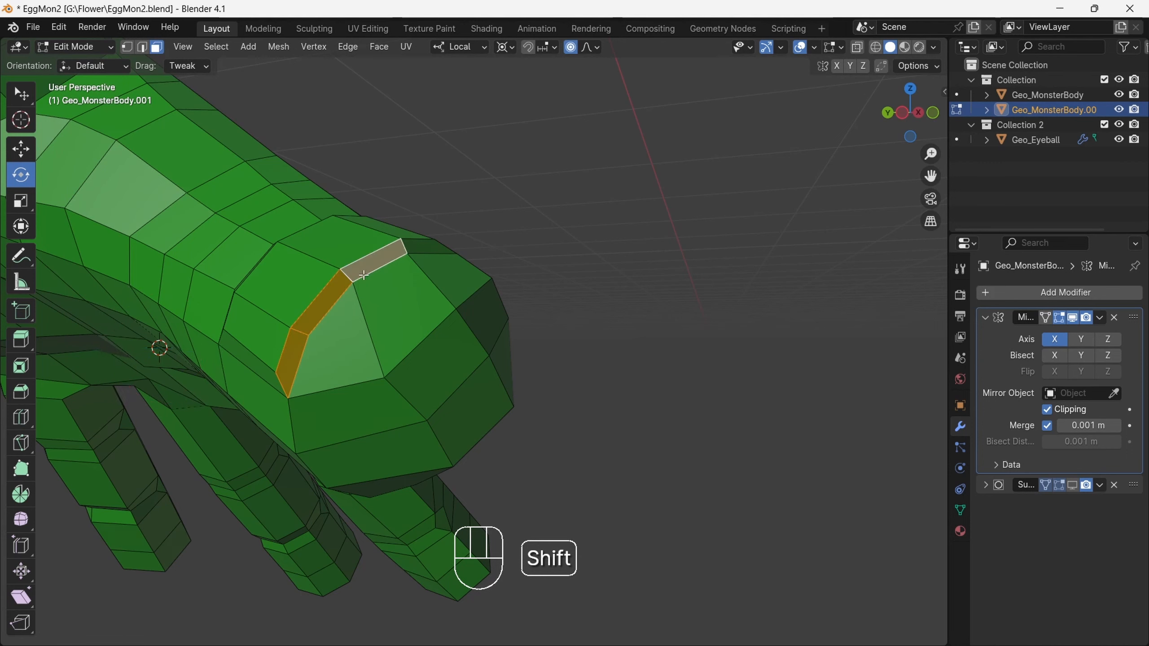
{"action": "mouse_move", "coordinate": [907, 113]}
{"action": "left_mouse_down"}
{"action": "mouse_move", "coordinate": [989, 148]}
{"action": "mouse_move", "coordinate": [921, 100]}
{"action": "mouse_move", "coordinate": [900, 118]}
{"action": "left_mouse_up"}
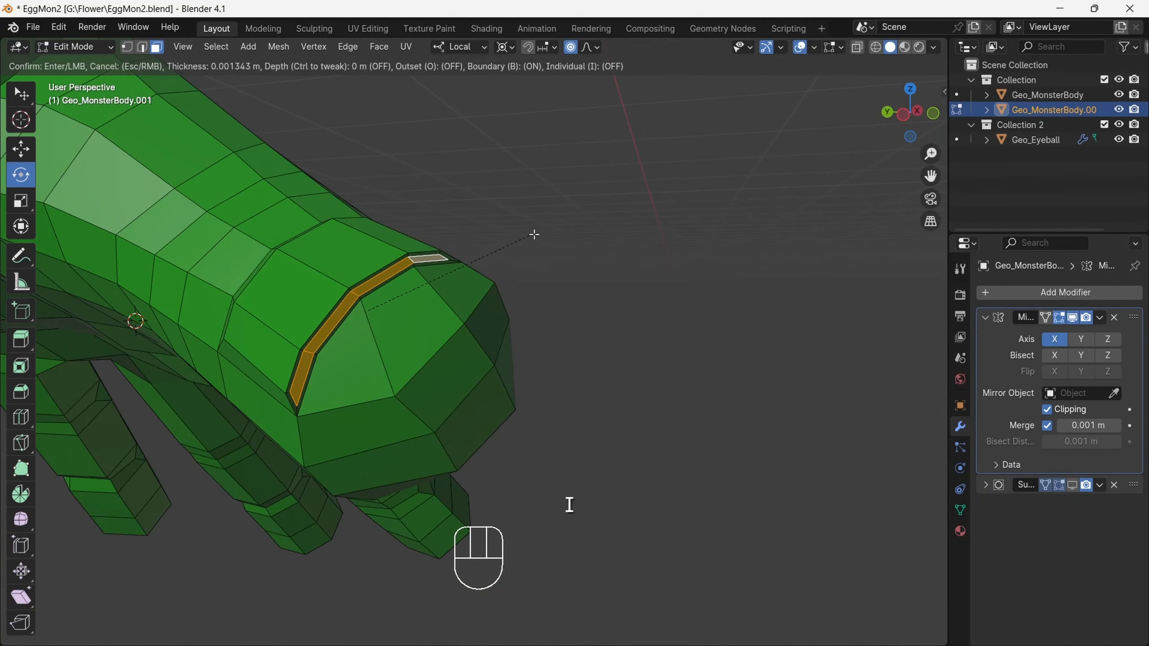
{"action": "left_click", "coordinate": [534, 234]}
Extrude the inset strip about 0.053 m outward as a thumb claw and scale its end down to a narrow tip.
{"action": "left_click_drag", "start_coordinate": [908, 125], "coordinate": [655, 255]}
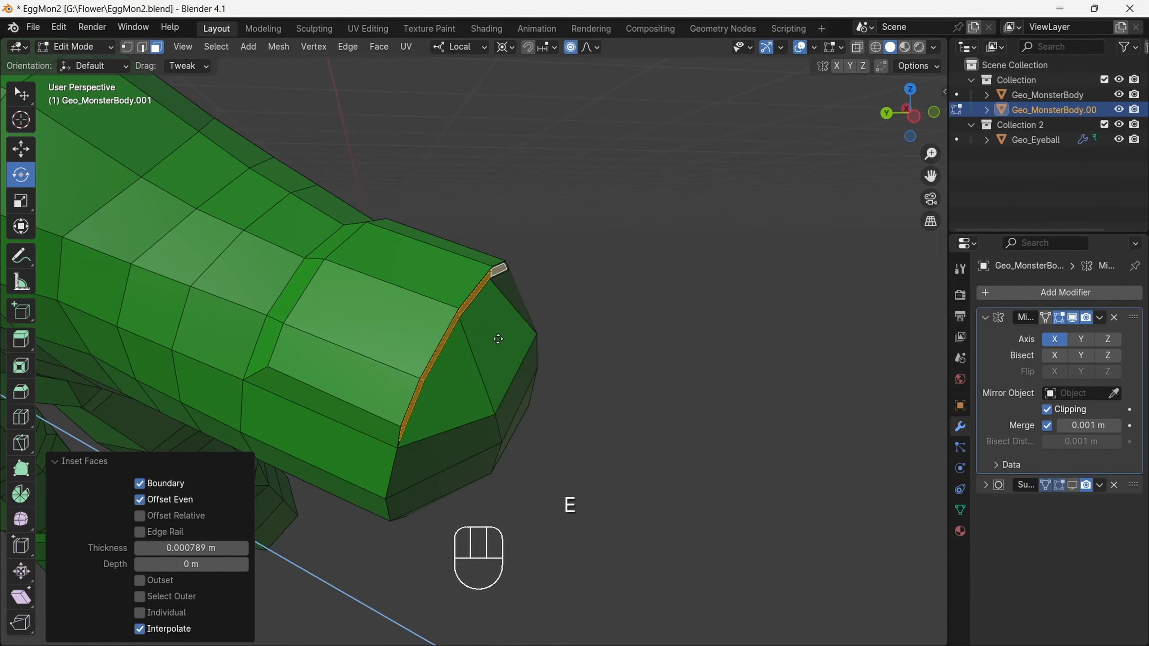
{"action": "key", "text": "e"}
{"action": "left_click_drag", "start_coordinate": [910, 116], "coordinate": [871, 156]}
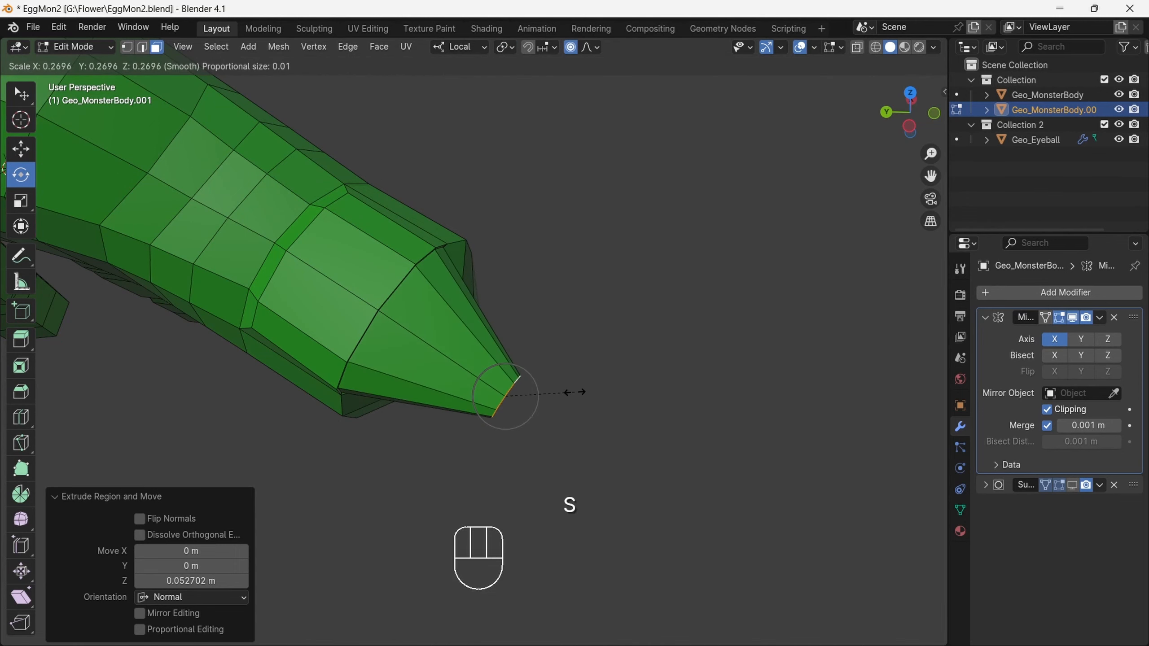
{"action": "left_click", "coordinate": [583, 374]}
Move the thumb claw's tip edges forward and down using smooth proportional editing.
{"action": "left_click_drag", "start_coordinate": [909, 112], "coordinate": [527, 266]}
{"action": "left_click", "coordinate": [441, 303]}
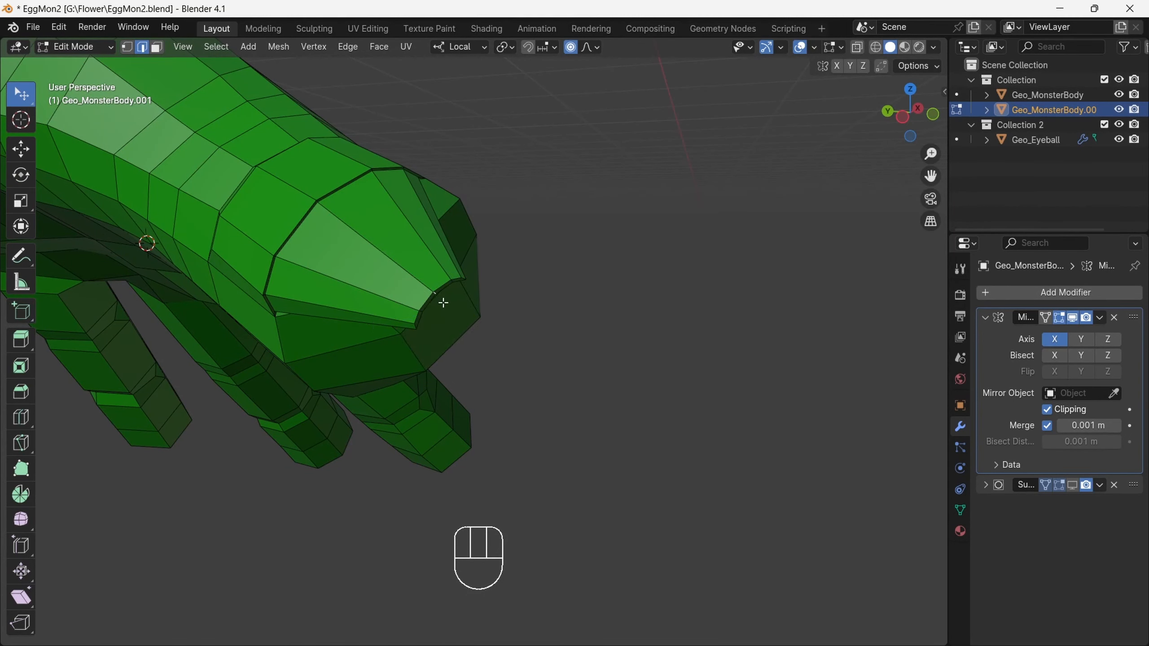
{"action": "left_click", "coordinate": [484, 346]}
{"action": "left_click_drag", "start_coordinate": [917, 118], "coordinate": [545, 270]}
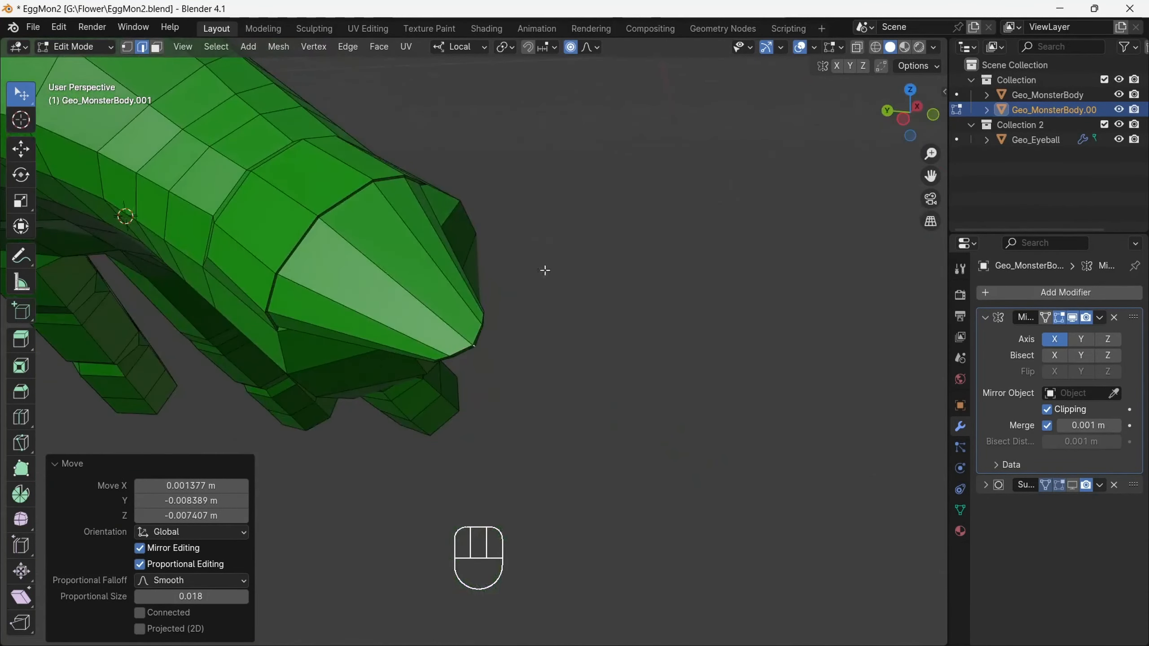
Add one loop cut across the thumb claw, then reposition and fatten the new loop.
{"action": "left_click_drag", "start_coordinate": [423, 271], "coordinate": [317, 254]}
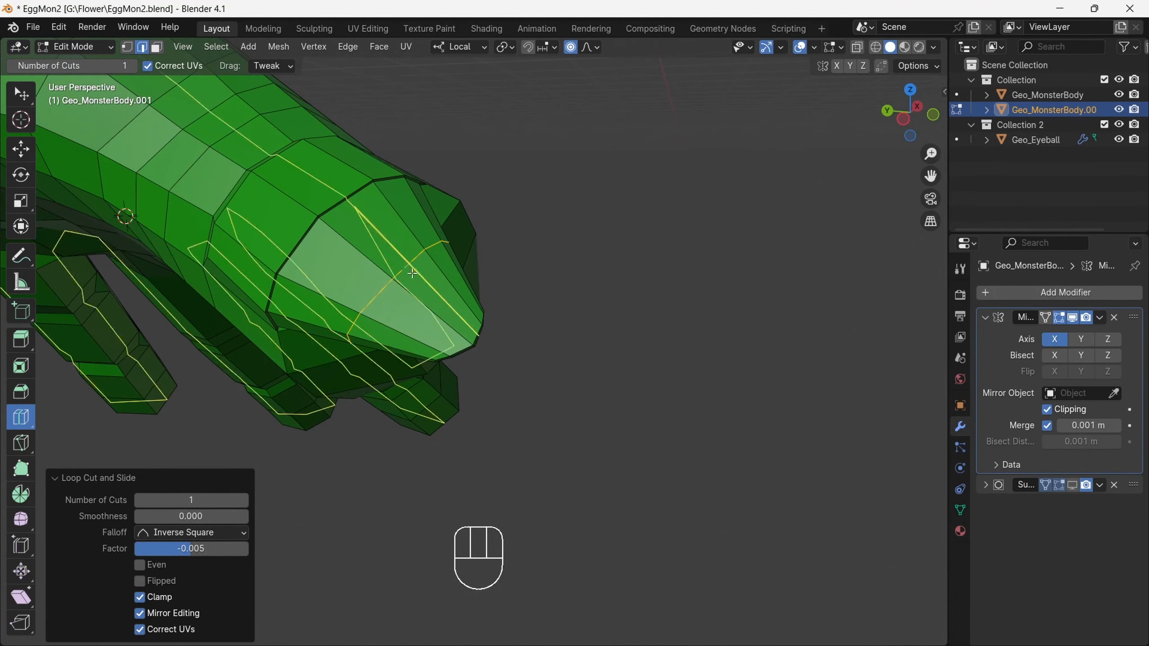
{"action": "left_click_drag", "start_coordinate": [909, 113], "coordinate": [632, 231]}
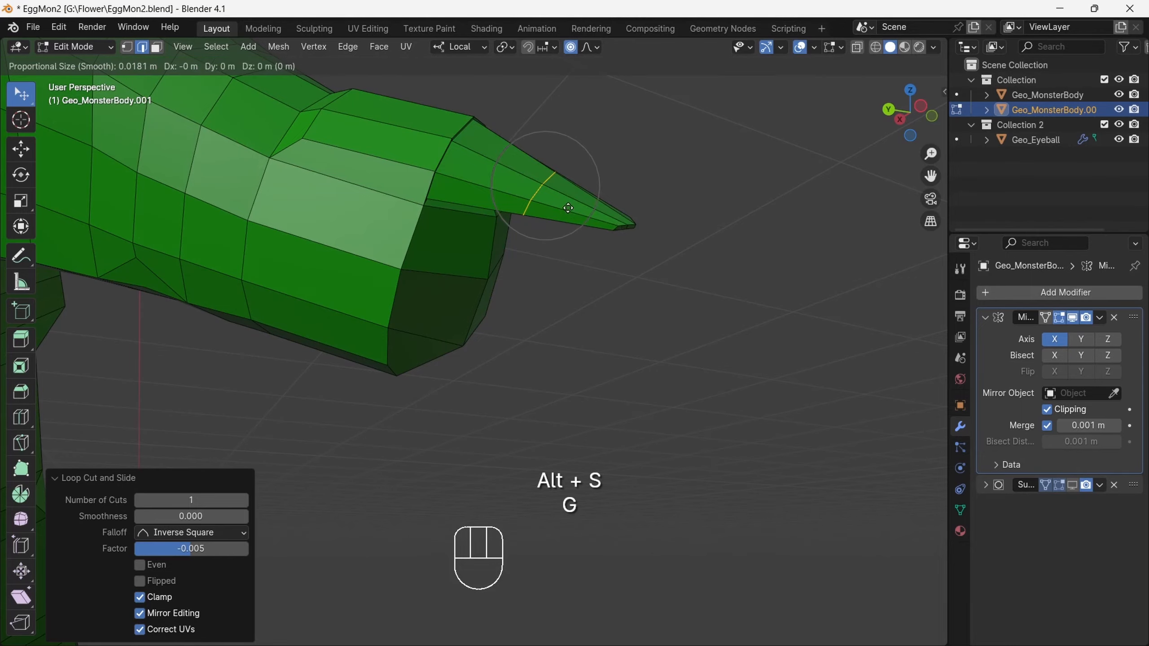
{"action": "left_click_drag", "start_coordinate": [890, 121], "coordinate": [526, 211]}
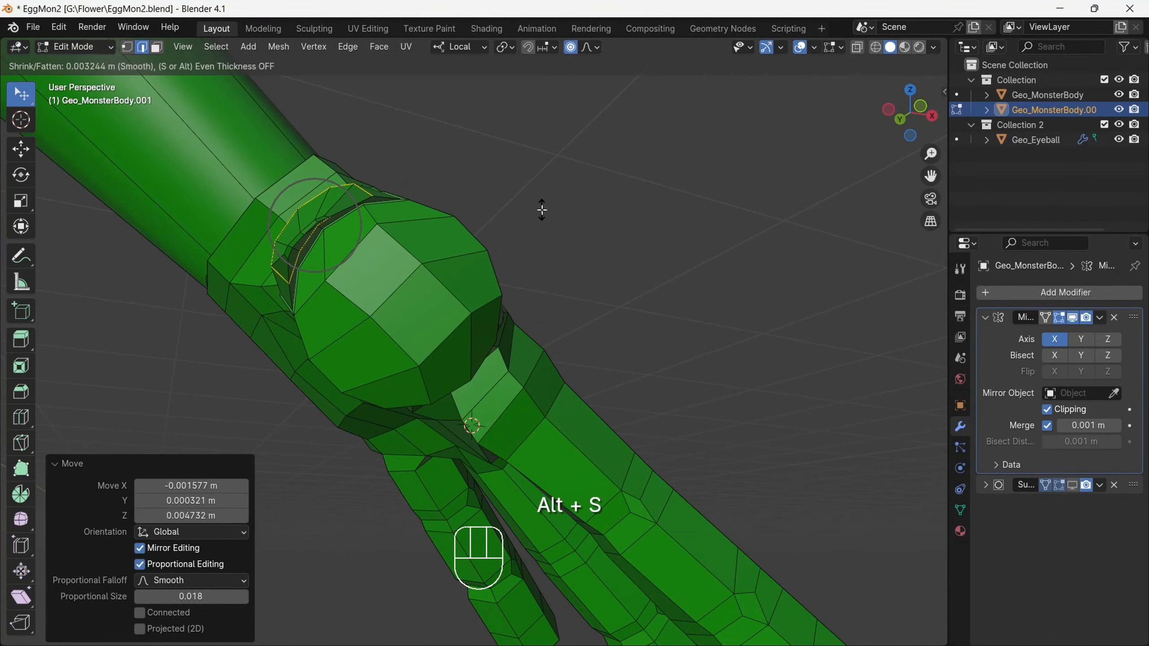
{"action": "left_click", "coordinate": [542, 210]}
Add another loop cut to the thumb claw and shift its edges to give the claw a curved profile.
{"action": "left_click_drag", "start_coordinate": [907, 114], "coordinate": [163, 257]}
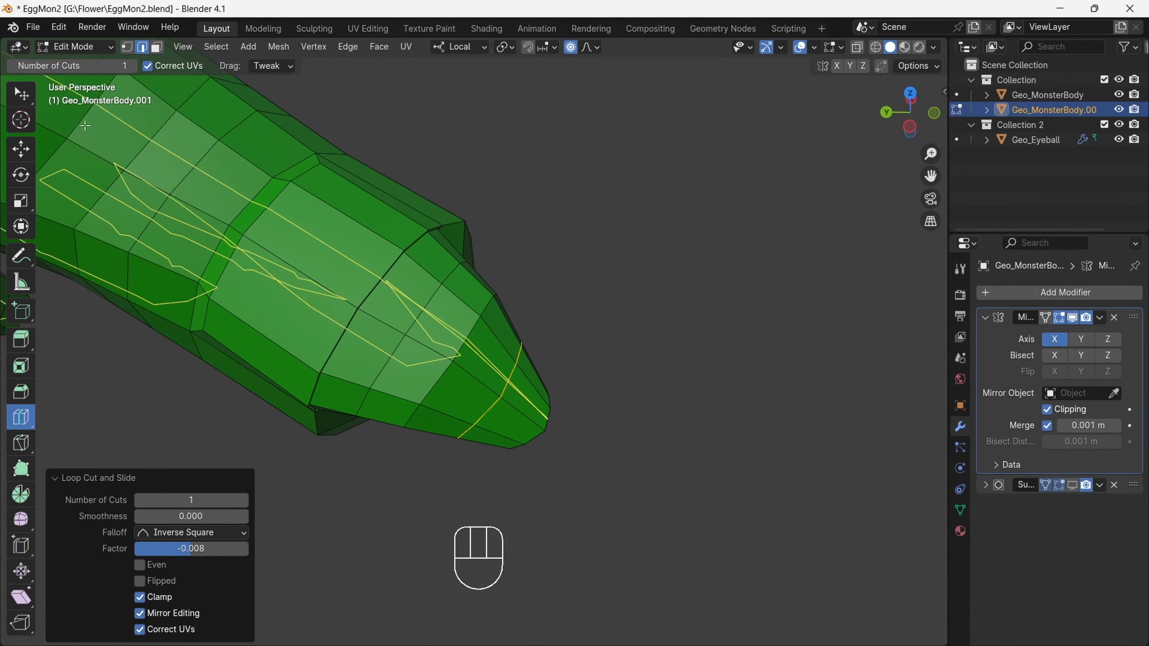
{"action": "left_click_drag", "start_coordinate": [918, 143], "coordinate": [768, 212]}
{"action": "left_click_drag", "start_coordinate": [909, 113], "coordinate": [950, 317]}
{"action": "left_click_drag", "start_coordinate": [910, 113], "coordinate": [789, 200]}
{"action": "left_click", "coordinate": [307, 222]}
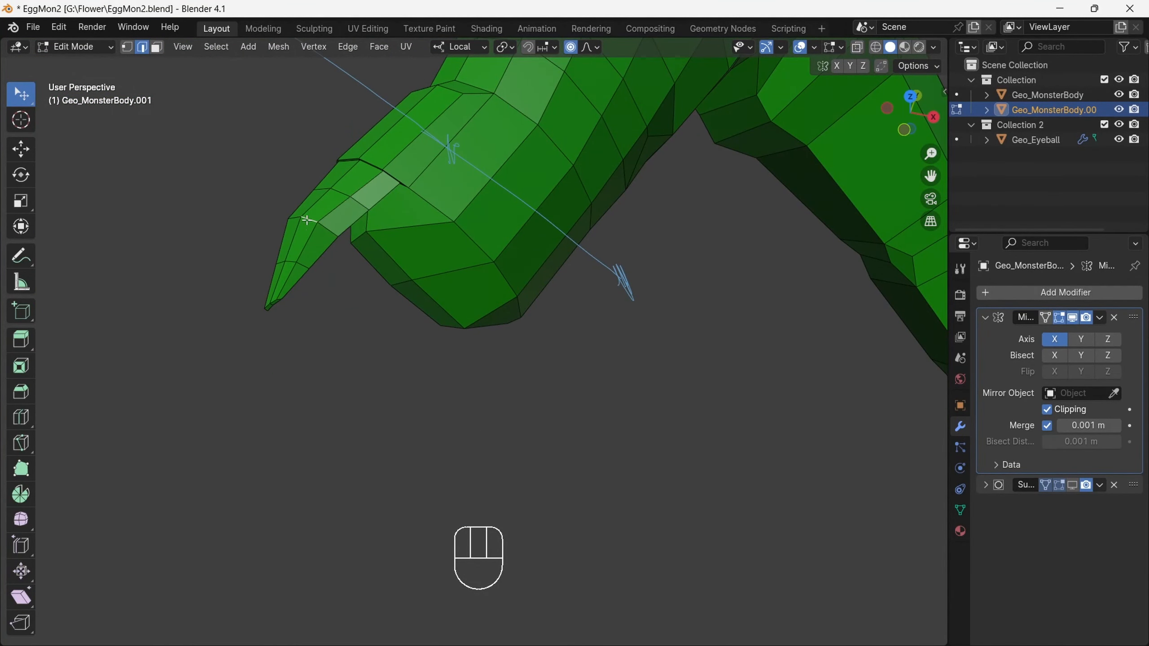
{"action": "left_click", "coordinate": [326, 252]}
Slide the edge bordering the top nail face at the index finger's tip.
{"action": "mouse_move", "coordinate": [910, 111]}
{"action": "left_mouse_down"}
{"action": "mouse_move", "coordinate": [882, 122]}
{"action": "mouse_move", "coordinate": [767, 90]}
{"action": "mouse_move", "coordinate": [800, 6]}
{"action": "mouse_move", "coordinate": [908, 163]}
{"action": "mouse_move", "coordinate": [916, 407]}
{"action": "mouse_move", "coordinate": [818, 97]}
{"action": "mouse_move", "coordinate": [806, 111]}
{"action": "mouse_move", "coordinate": [885, 72]}
{"action": "mouse_move", "coordinate": [1010, 163]}
{"action": "mouse_move", "coordinate": [918, 204]}
{"action": "mouse_move", "coordinate": [936, 156]}
{"action": "mouse_move", "coordinate": [932, 204]}
{"action": "mouse_move", "coordinate": [794, 120]}
{"action": "left_mouse_up"}
{"action": "middle_click_drag", "start_coordinate": [794, 119], "coordinate": [793, 169]}
{"action": "middle_click_drag", "start_coordinate": [506, 352], "coordinate": [444, 294]}
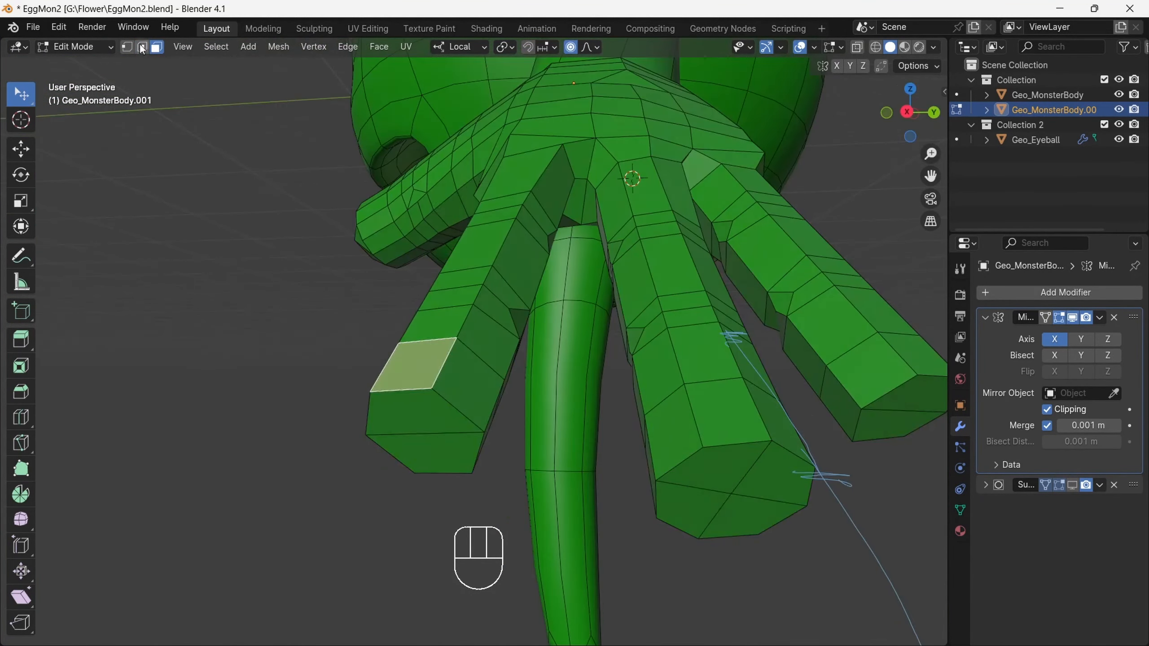
{"action": "key", "text": "g"}
{"action": "key", "text": "g"}
{"action": "left_click", "coordinate": [516, 300]}
Inset the top face at the index finger's tip and offset it with Shrink/Fatten.
{"action": "left_click_drag", "start_coordinate": [910, 112], "coordinate": [941, 129]}
{"action": "key", "text": "3"}
{"action": "left_click", "coordinate": [495, 413]}
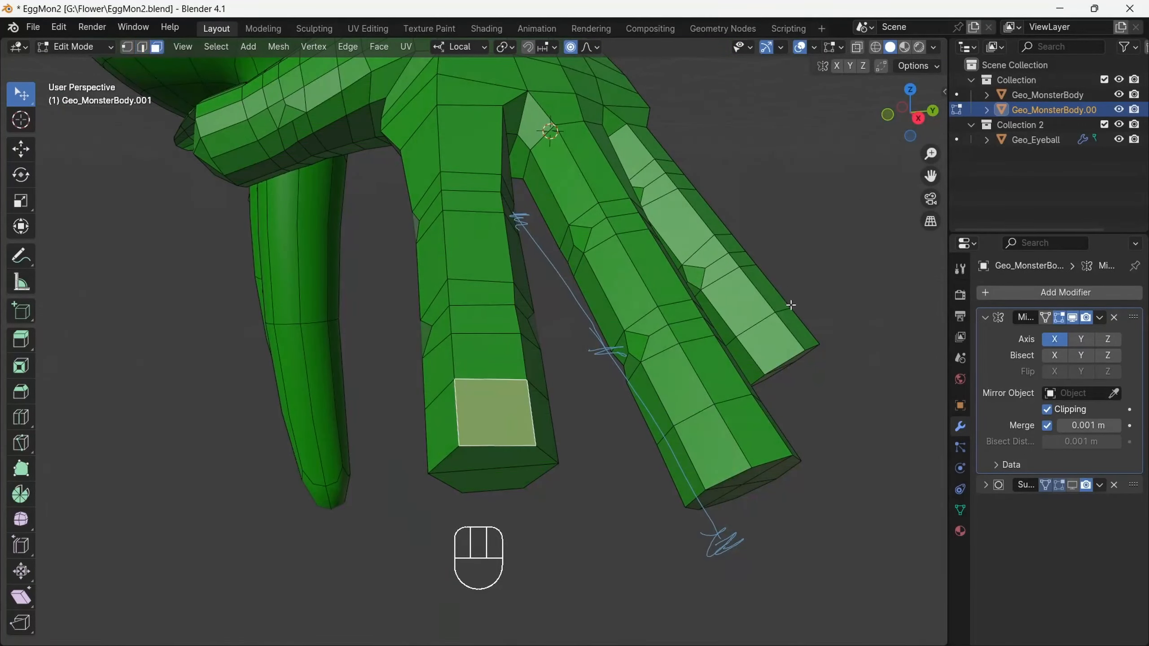
{"action": "key", "text": "i"}
{"action": "left_click", "coordinate": [790, 303]}
{"action": "left_click_drag", "start_coordinate": [930, 176], "coordinate": [837, 131]}
{"action": "key", "text": "alt+s"}
{"action": "left_click", "coordinate": [736, 284]}
Pull a claw out from the front of the index finger's nail and taper its end with a scale of 0.808.
{"action": "left_click", "coordinate": [635, 335]}
{"action": "key", "text": "alt+s"}
{"action": "left_click", "coordinate": [753, 302]}
{"action": "key", "text": "g"}
{"action": "left_click", "coordinate": [708, 368]}
{"action": "key", "text": "g"}
{"action": "scroll", "coordinate": [617, 447], "scroll_direction": "up", "scroll_amount": 3}
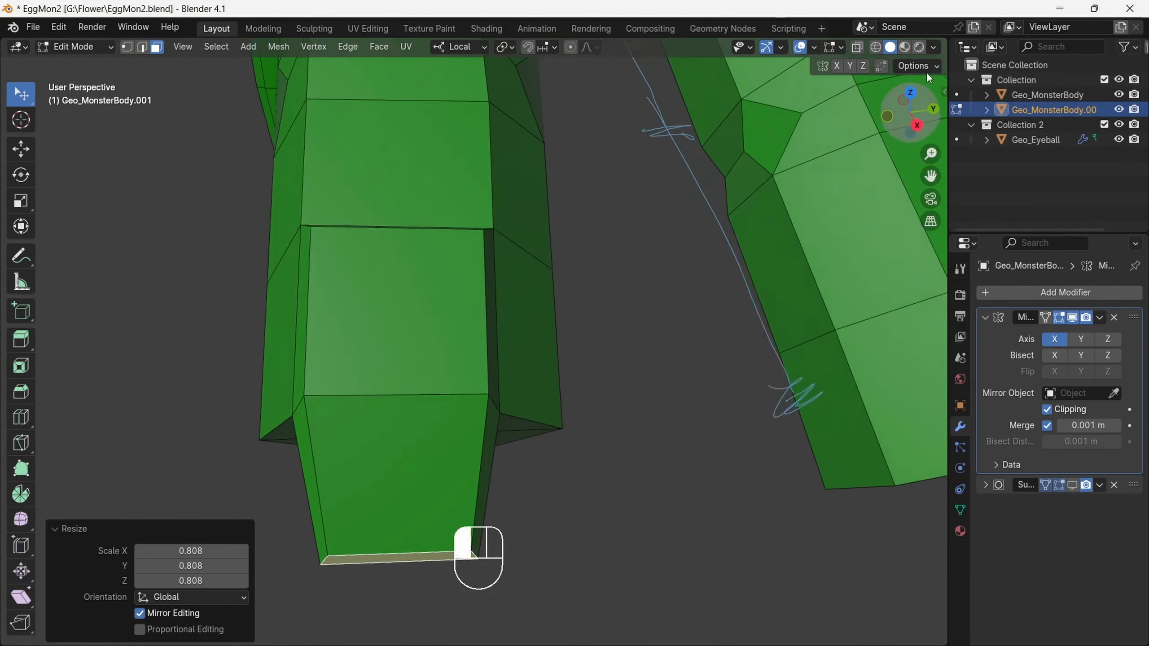
{"action": "key", "text": "s"}
{"action": "left_click", "coordinate": [667, 389]}
Add one loop cut across the index finger's claw and adjust the new loop and tip edges to curve it.
{"action": "left_click_drag", "start_coordinate": [907, 111], "coordinate": [936, 107]}
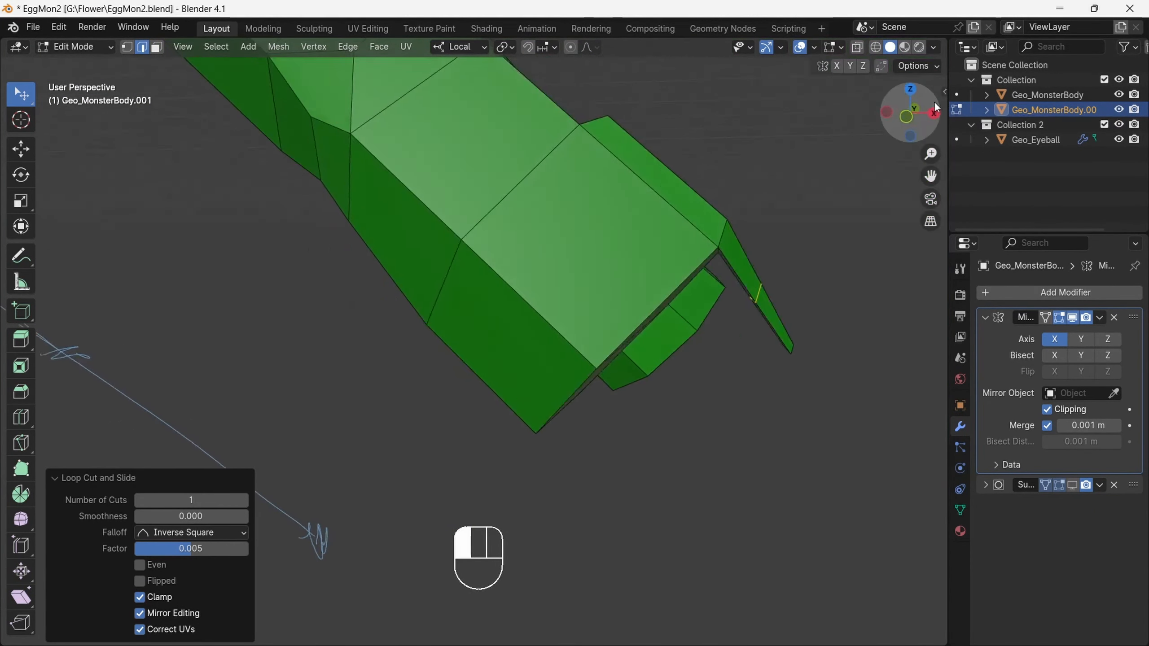
{"action": "left_click", "coordinate": [827, 267]}
{"action": "middle_click_drag", "start_coordinate": [827, 267], "coordinate": [172, 125]}
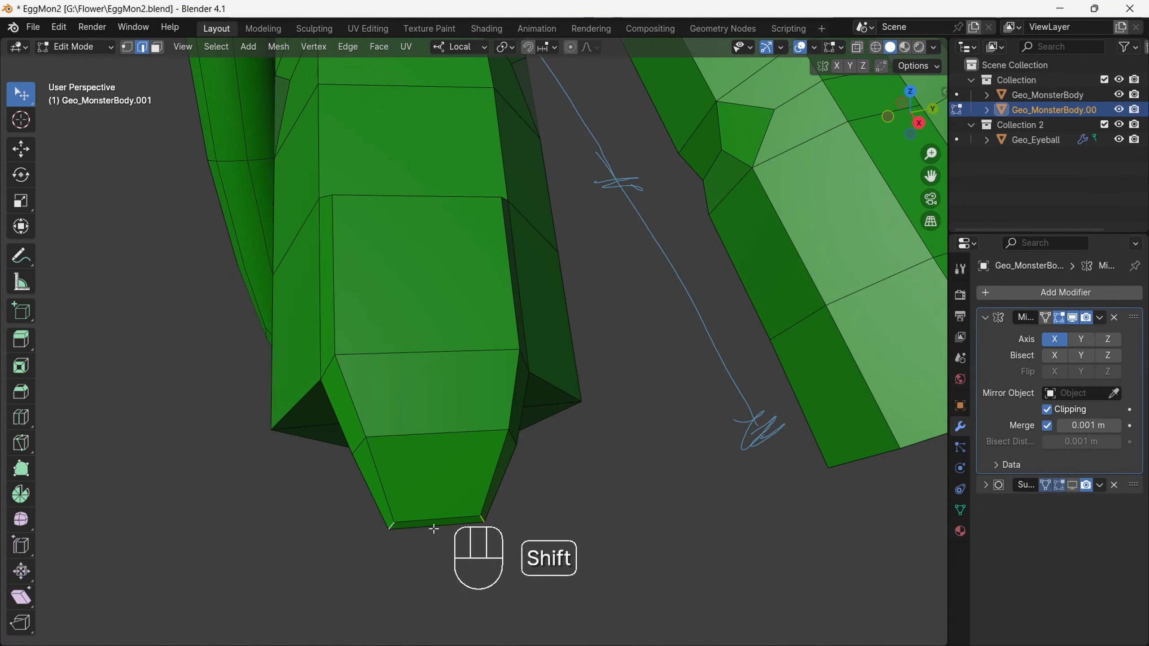
{"action": "left_click", "coordinate": [1074, 486]}
Inset the two adjacent top faces at the middle finger's tip and offset them with Shrink/Fatten.
{"action": "left_click_drag", "start_coordinate": [909, 113], "coordinate": [835, 134]}
{"action": "scroll", "coordinate": [913, 113], "scroll_direction": "down", "scroll_amount": 4}
{"action": "left_click_drag", "start_coordinate": [916, 133], "coordinate": [943, 115]}
{"action": "key", "text": "i"}
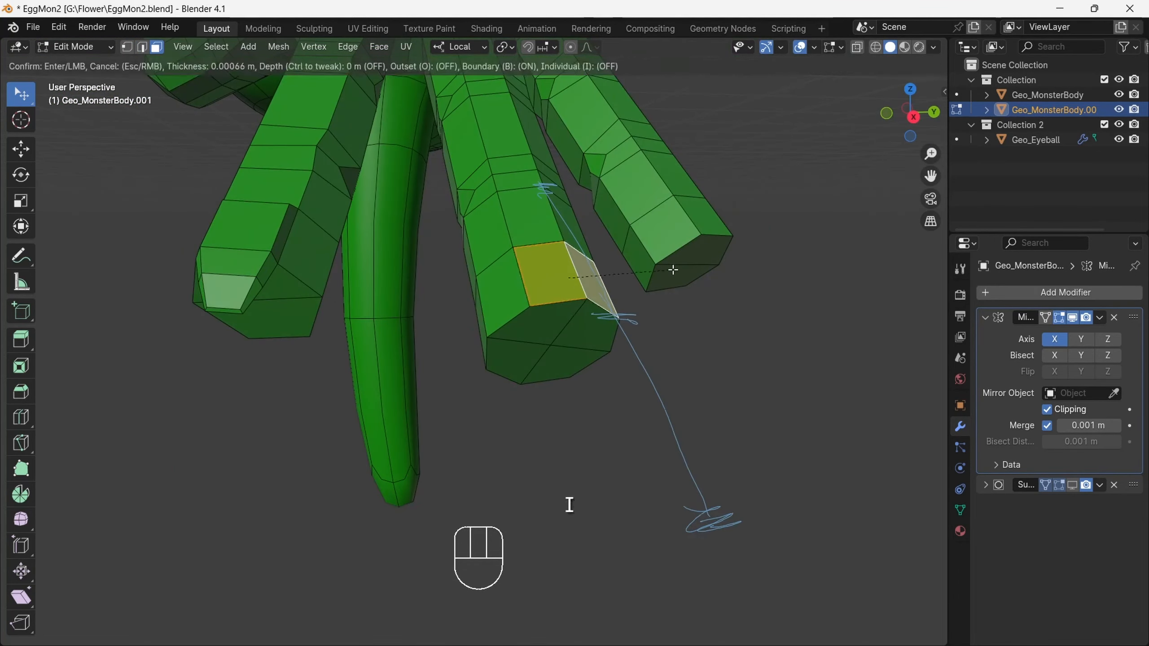
{"action": "left_click", "coordinate": [668, 274]}
{"action": "key", "text": "alt+s"}
{"action": "left_click", "coordinate": [562, 297]}
{"action": "left_click", "coordinate": [607, 303], "text": "shift"}
{"action": "key", "text": "i"}
{"action": "left_click", "coordinate": [624, 301]}
Pull a claw out from the middle finger's nail and scale its end down.
{"action": "left_click_drag", "start_coordinate": [929, 176], "coordinate": [946, 145]}
{"action": "key", "text": "g"}
{"action": "left_click_drag", "start_coordinate": [910, 113], "coordinate": [723, 170]}
{"action": "key", "text": "g"}
{"action": "left_click", "coordinate": [662, 315]}
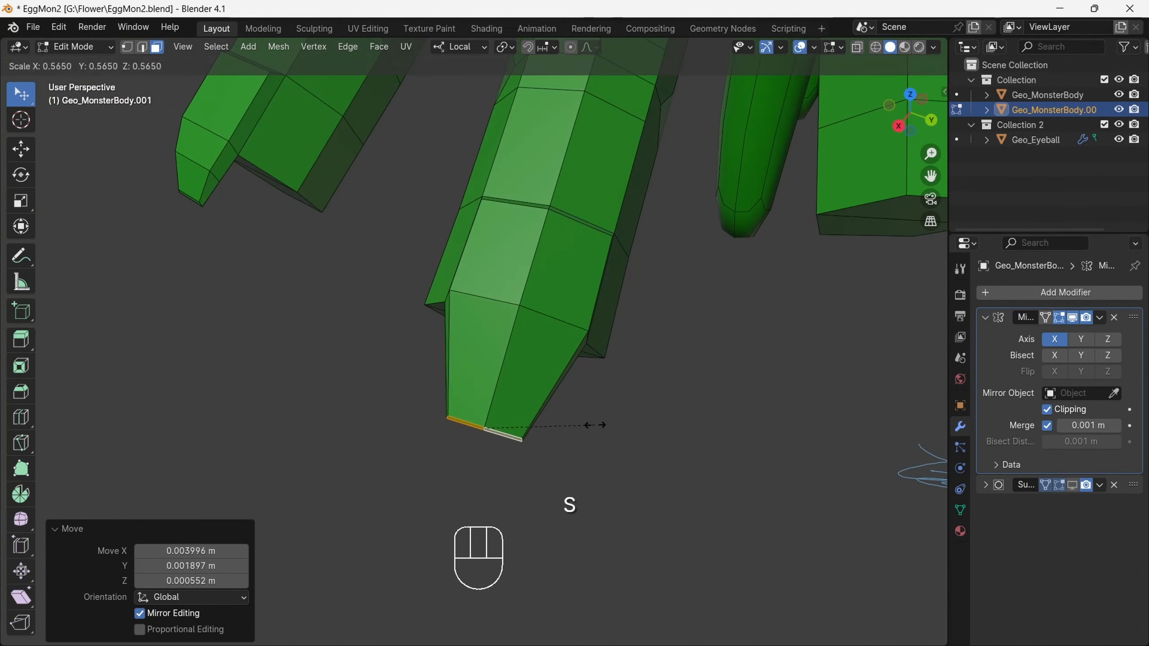
{"action": "left_click", "coordinate": [479, 371]}
Move the cross edges of the middle finger's claw to bend it downward.
{"action": "left_click", "coordinate": [21, 94]}
{"action": "left_click_drag", "start_coordinate": [910, 113], "coordinate": [1072, 72]}
{"action": "key", "text": "g"}
{"action": "key", "text": "g"}
{"action": "left_click", "coordinate": [658, 256]}
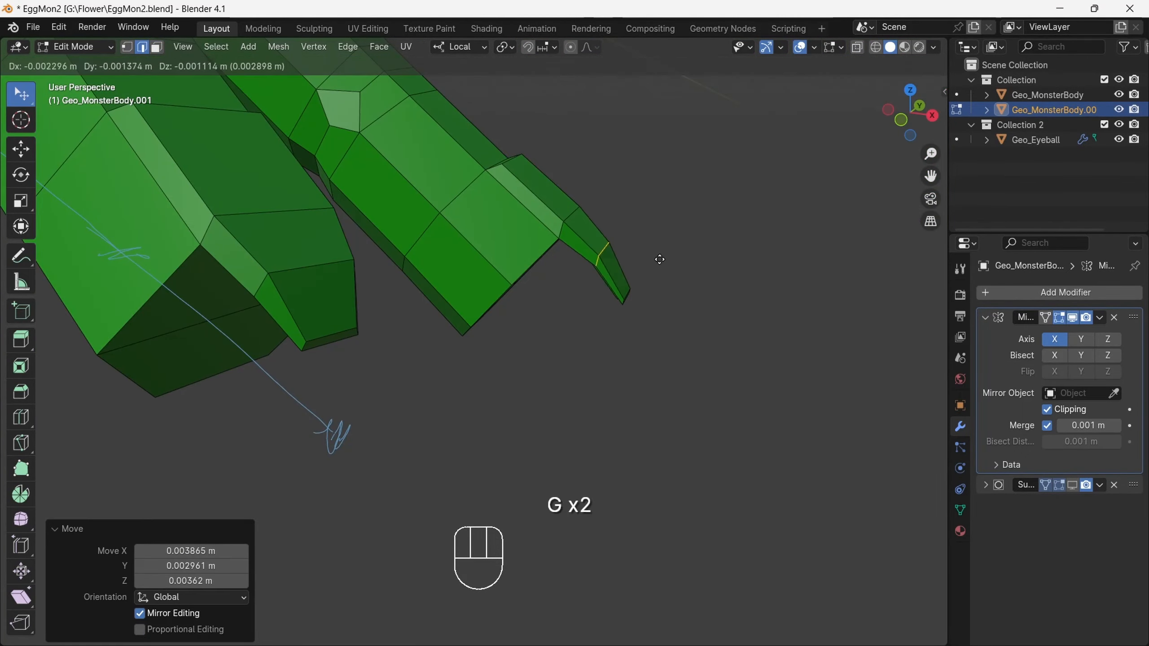
{"action": "left_click", "coordinate": [654, 258]}
Inset and offset the top face at the last finger's tip, and form a claw from its front end.
{"action": "left_click_drag", "start_coordinate": [910, 113], "coordinate": [737, 128]}
{"action": "left_click_drag", "start_coordinate": [911, 113], "coordinate": [818, 106]}
{"action": "left_click", "coordinate": [533, 392]}
{"action": "key", "text": "i"}
{"action": "left_click", "coordinate": [561, 265]}
{"action": "key", "text": "alt+s"}
{"action": "left_click", "coordinate": [557, 264]}
{"action": "left_click", "coordinate": [448, 249]}
{"action": "key", "text": "i"}
{"action": "left_click", "coordinate": [649, 252]}
{"action": "left_click", "coordinate": [571, 438]}
Add a loop cut across the last finger's claw, adjust its shape, and enable the Subdivision modifier's viewport display.
{"action": "left_click", "coordinate": [21, 417]}
{"action": "left_click", "coordinate": [199, 299]}
{"action": "left_click", "coordinate": [21, 94]}
{"action": "key", "text": "alt+s"}
{"action": "left_click_drag", "start_coordinate": [910, 113], "coordinate": [979, 102]}
{"action": "left_click", "coordinate": [349, 238]}
{"action": "left_click", "coordinate": [1072, 485]}
{"action": "left_click_drag", "start_coordinate": [930, 154], "coordinate": [890, 251]}
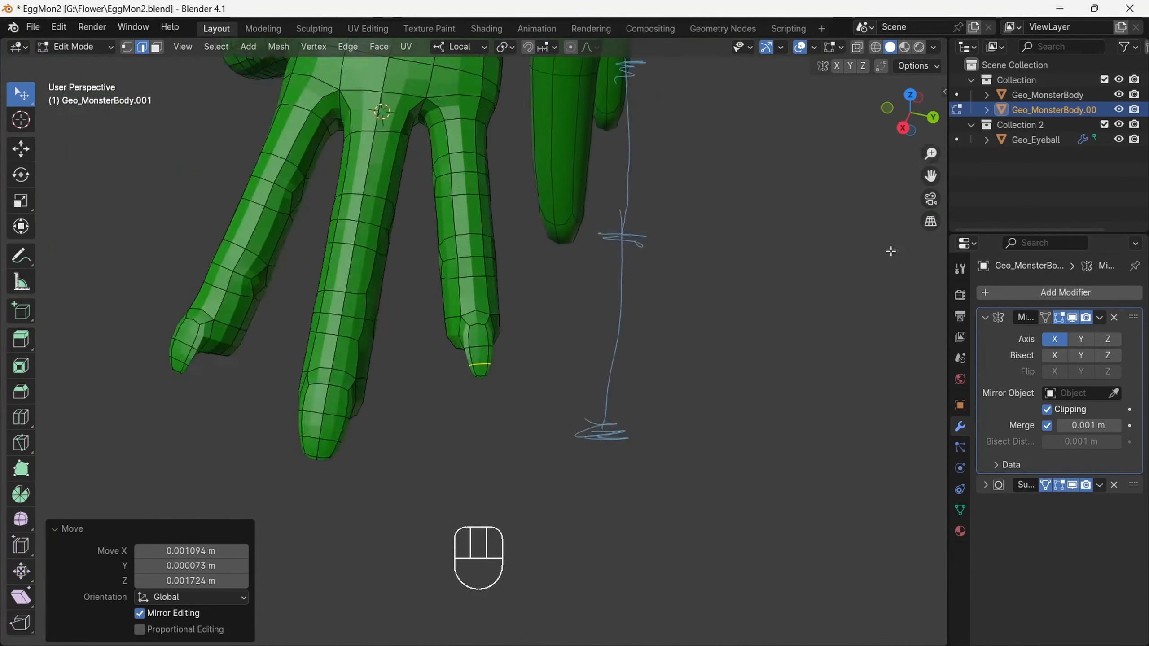
Toggle the subdivision display and refine the thickness of the finger claws with Shrink/Fatten.
{"action": "left_click_drag", "start_coordinate": [910, 113], "coordinate": [850, 136]}
{"action": "left_click", "coordinate": [1072, 485]}
{"action": "left_click", "coordinate": [633, 246]}
{"action": "key", "text": "alt+s"}
{"action": "key", "text": "alt+s"}
{"action": "left_click", "coordinate": [403, 343]}
{"action": "left_click_drag", "start_coordinate": [910, 113], "coordinate": [862, 64]}
{"action": "key", "text": "alt+s"}
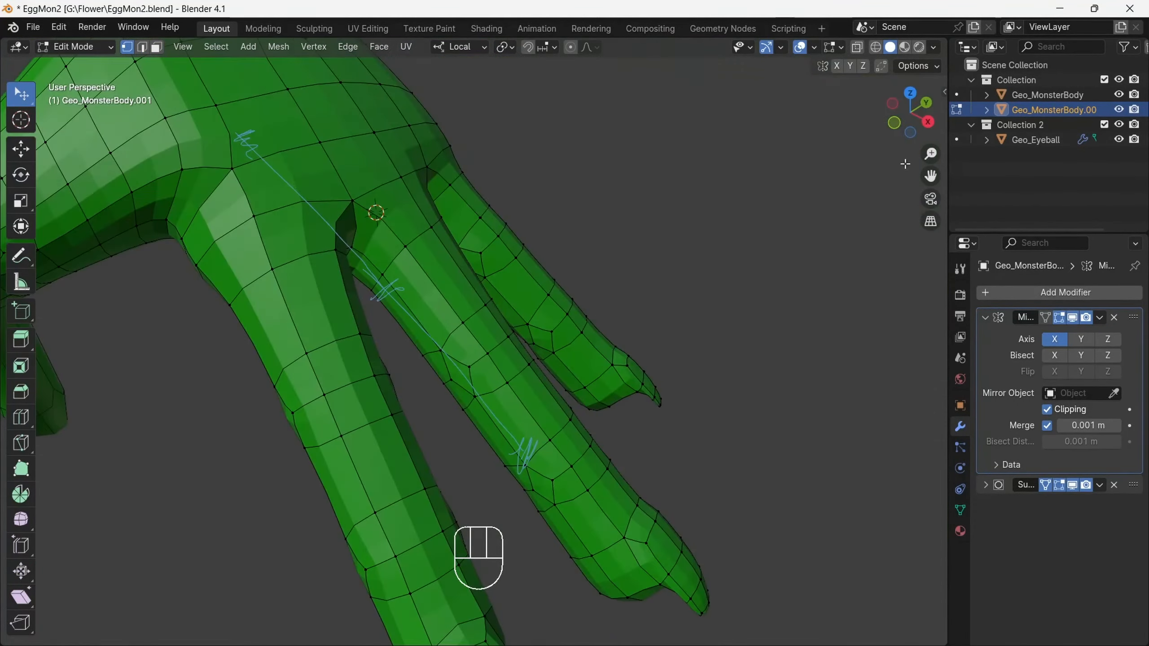
Select the whole thumb, including its claw and base, by growing the selection with Select More.
{"action": "left_click_drag", "start_coordinate": [910, 113], "coordinate": [848, 132]}
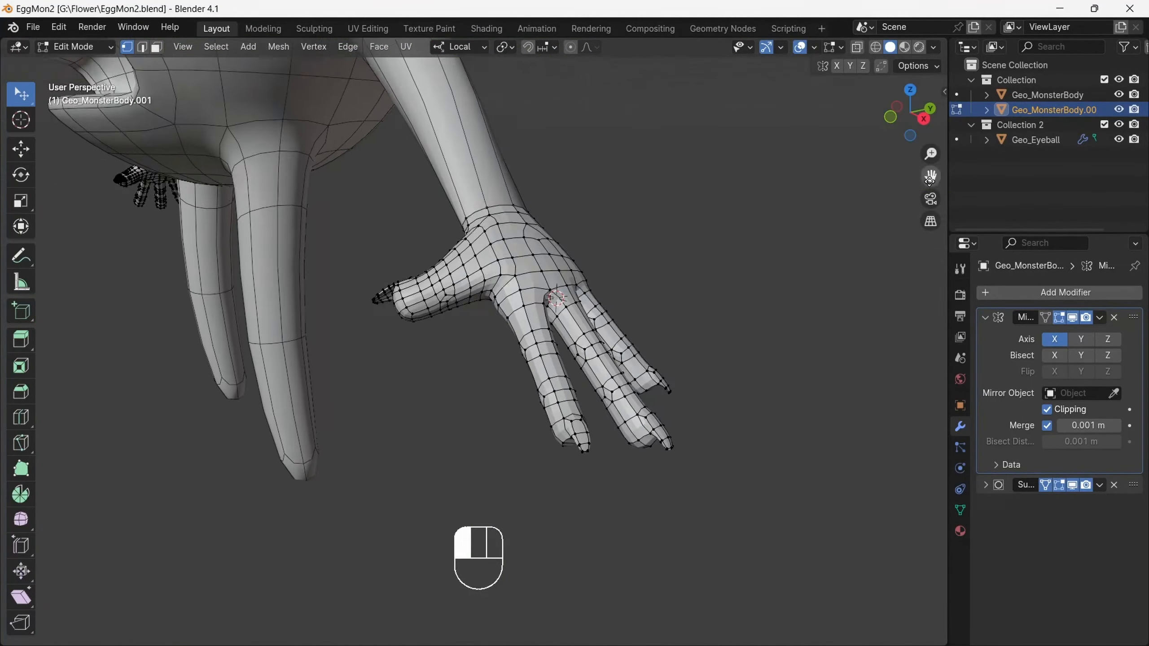
{"action": "mouse_move", "coordinate": [385, 290]}
{"action": "middle_mouse_down"}
{"action": "mouse_move", "coordinate": [320, 341]}
{"action": "mouse_move", "coordinate": [518, 282]}
{"action": "middle_mouse_up"}
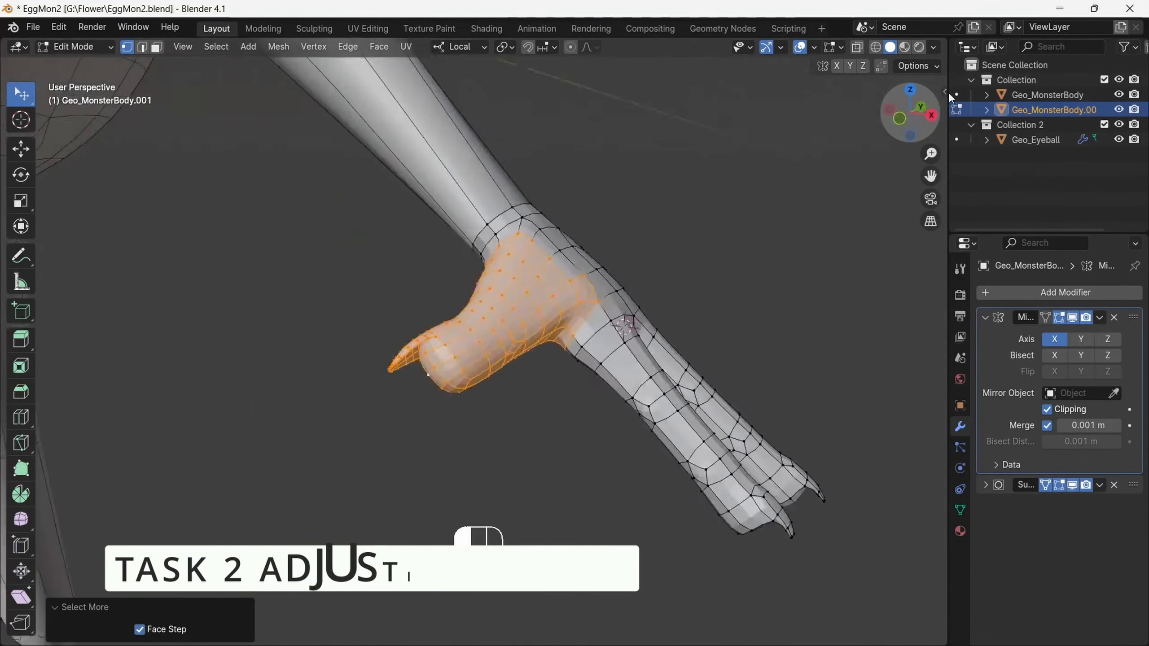
{"action": "left_click_drag", "start_coordinate": [921, 84], "coordinate": [1033, 9]}
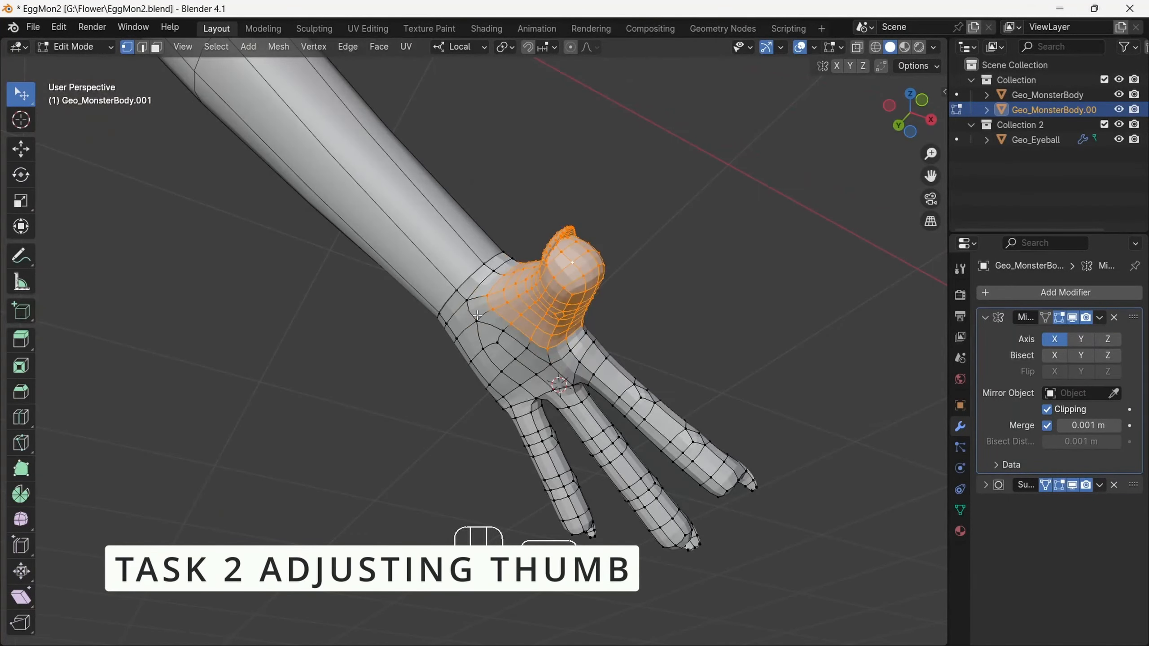
{"action": "middle_click_drag", "start_coordinate": [477, 315], "coordinate": [557, 276]}
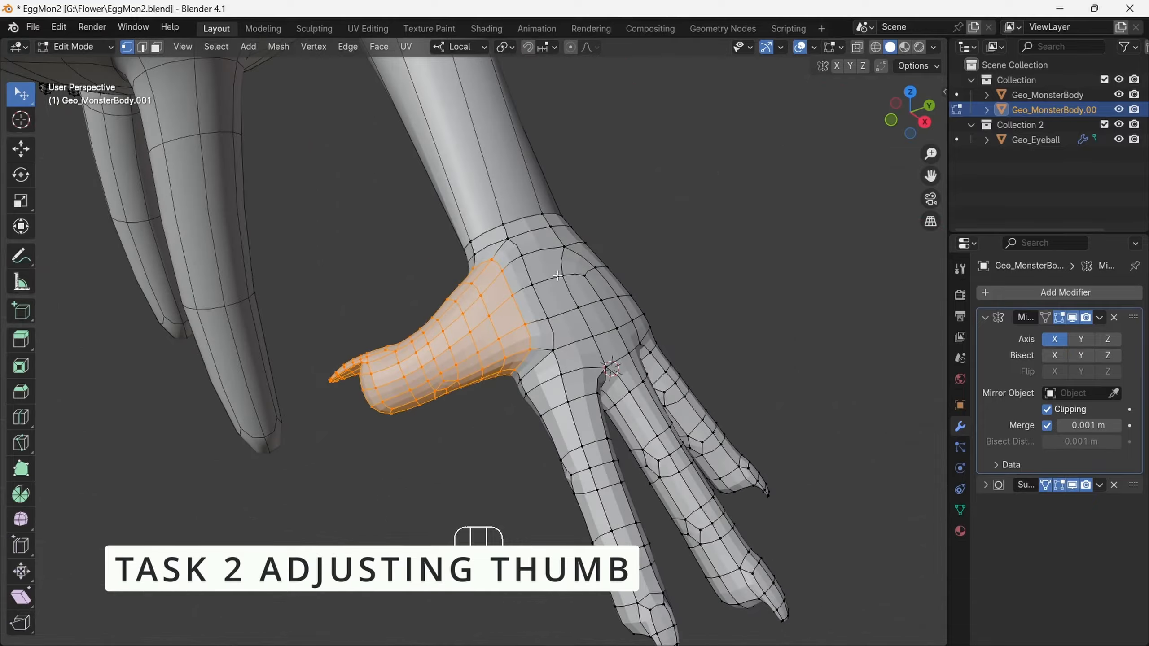
Scale the selected thumb to 0.74 and move it about -0.019 m in X, 0.005 m in Y and 0.019 m in Z.
{"action": "left_click", "coordinate": [643, 202]}
{"action": "left_click_drag", "start_coordinate": [903, 120], "coordinate": [694, 215]}
{"action": "left_click", "coordinate": [885, 111]}
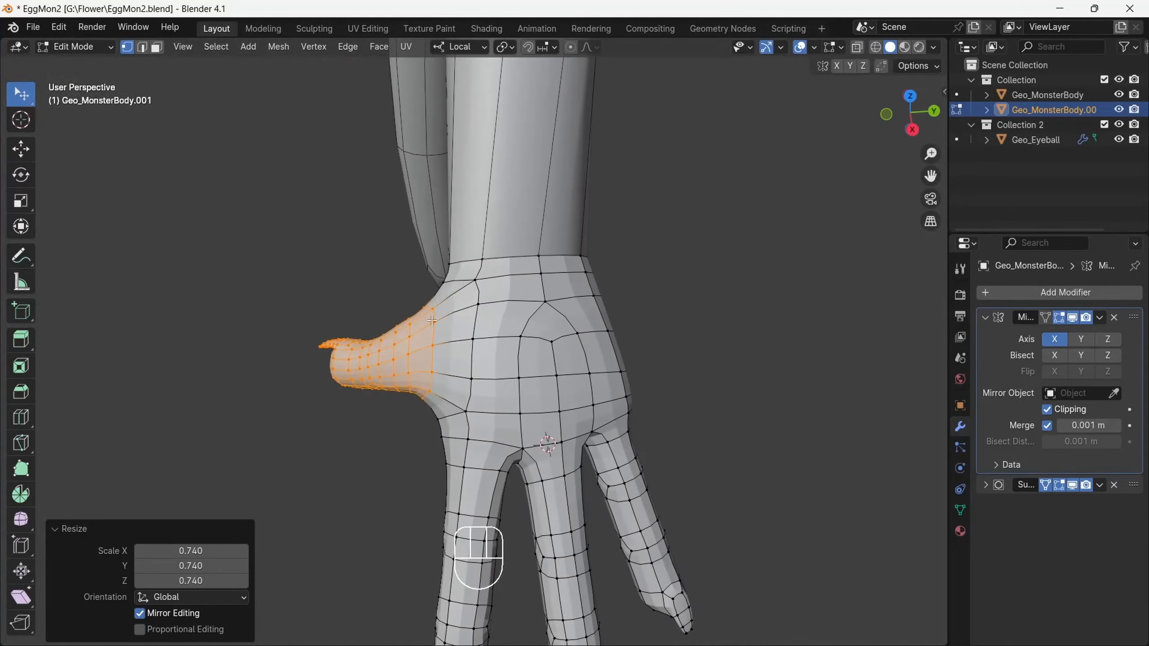
{"action": "left_click", "coordinate": [887, 114]}
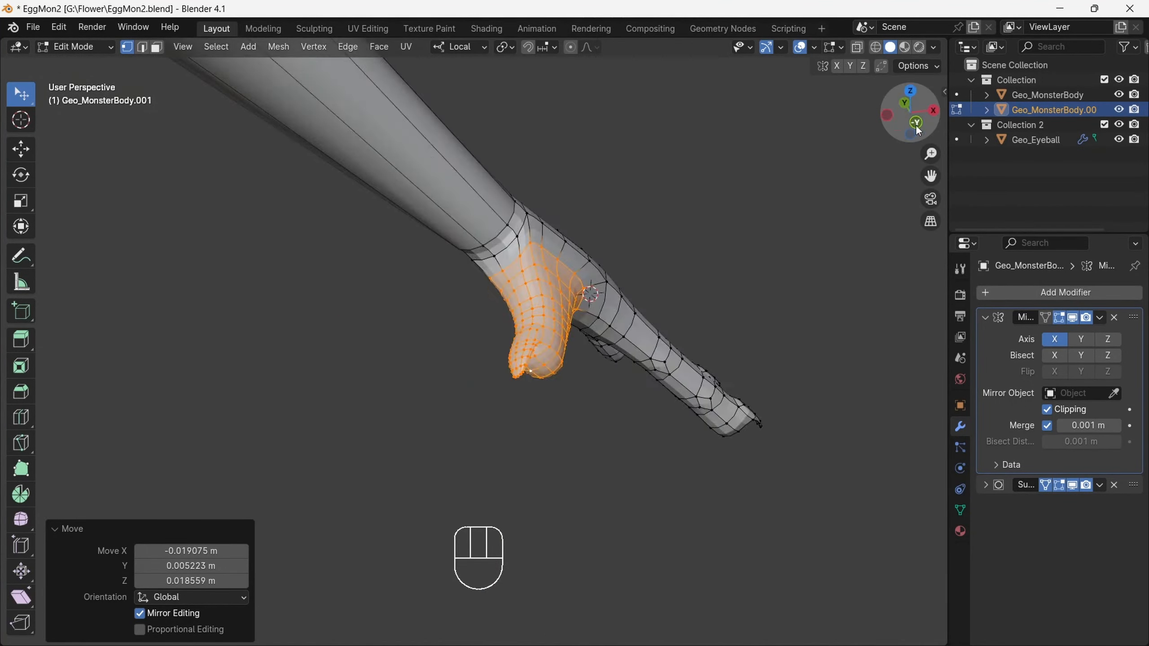
Rotate the selected thumb by -24.6° about the Z axis in Normal orientation.
{"action": "left_click_drag", "start_coordinate": [891, 116], "coordinate": [932, 111]}
{"action": "left_click", "coordinate": [21, 175]}
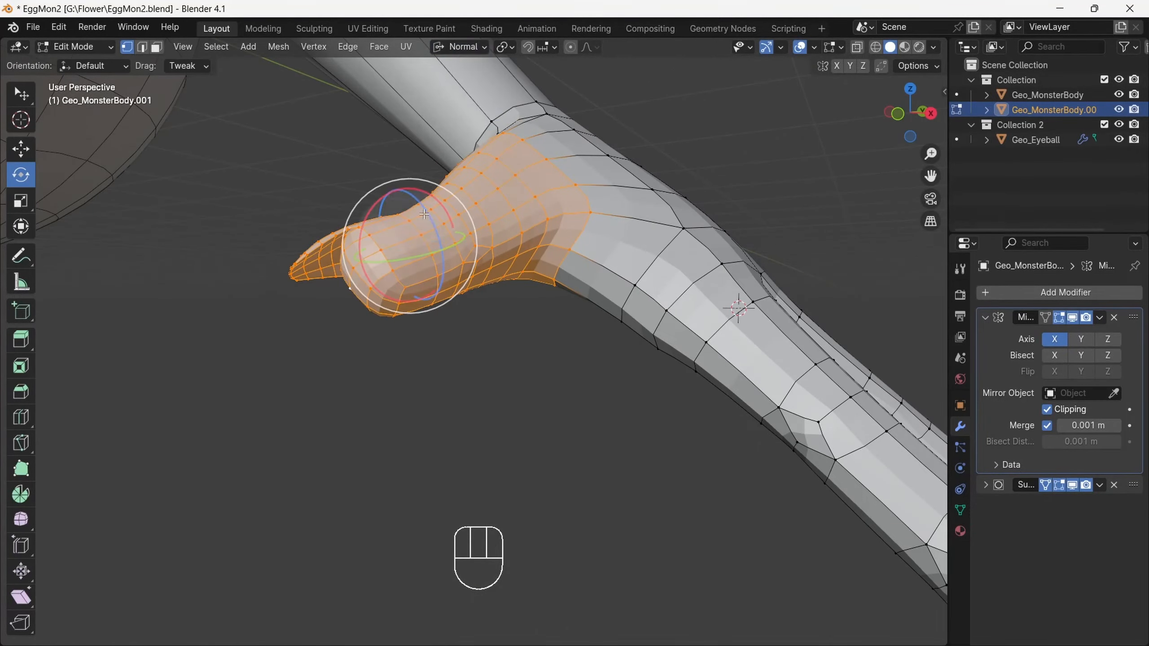
{"action": "left_click_drag", "start_coordinate": [429, 217], "coordinate": [439, 229]}
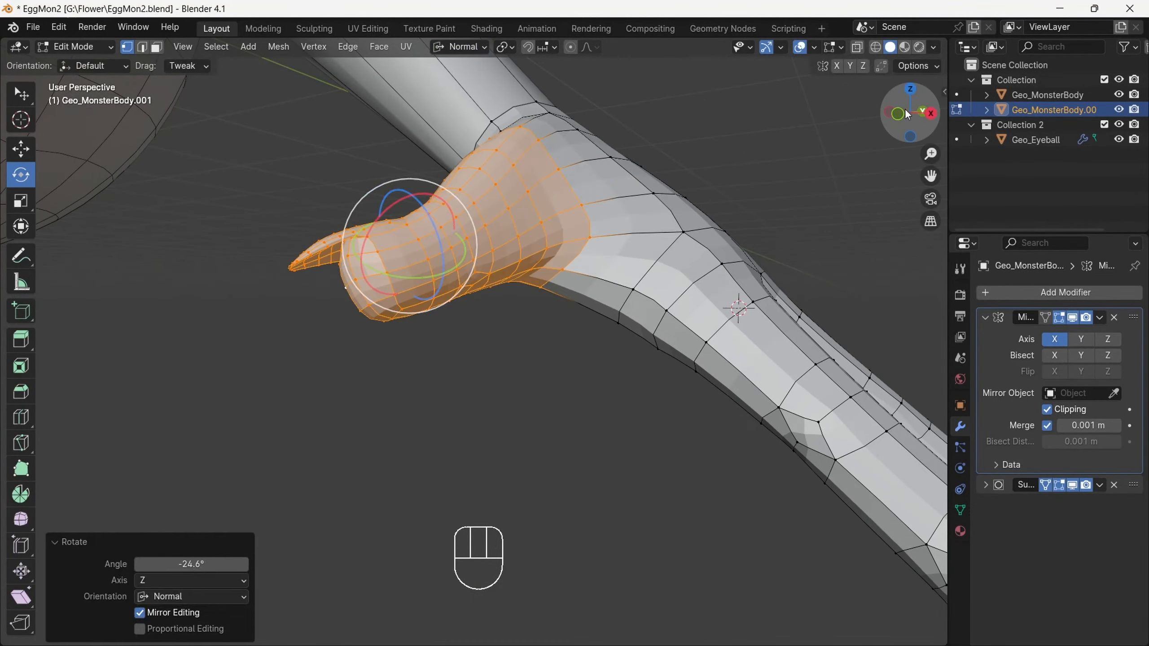
Nudge vertices at the thumb's base to blend it into the hand, one by about 0.005 m in X, -0.004 m in Y and 0.002 m in Z.
{"action": "left_click_drag", "start_coordinate": [907, 111], "coordinate": [803, 99]}
{"action": "key", "text": "w"}
{"action": "middle_click_drag", "start_coordinate": [201, 218], "coordinate": [531, 354]}
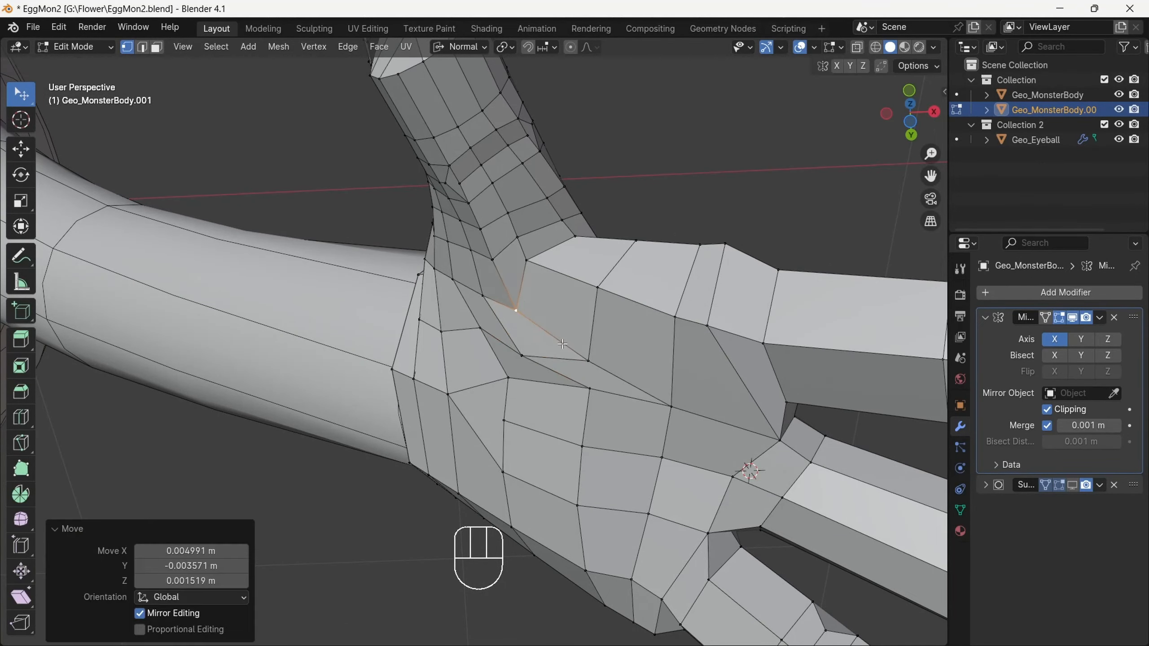
{"action": "left_click_drag", "start_coordinate": [910, 113], "coordinate": [728, 76]}
{"action": "mouse_move", "coordinate": [507, 281]}
{"action": "left_mouse_down"}
{"action": "mouse_move", "coordinate": [502, 290]}
{"action": "mouse_move", "coordinate": [511, 279]}
{"action": "left_mouse_up"}
{"action": "left_click_drag", "start_coordinate": [911, 113], "coordinate": [441, 333]}
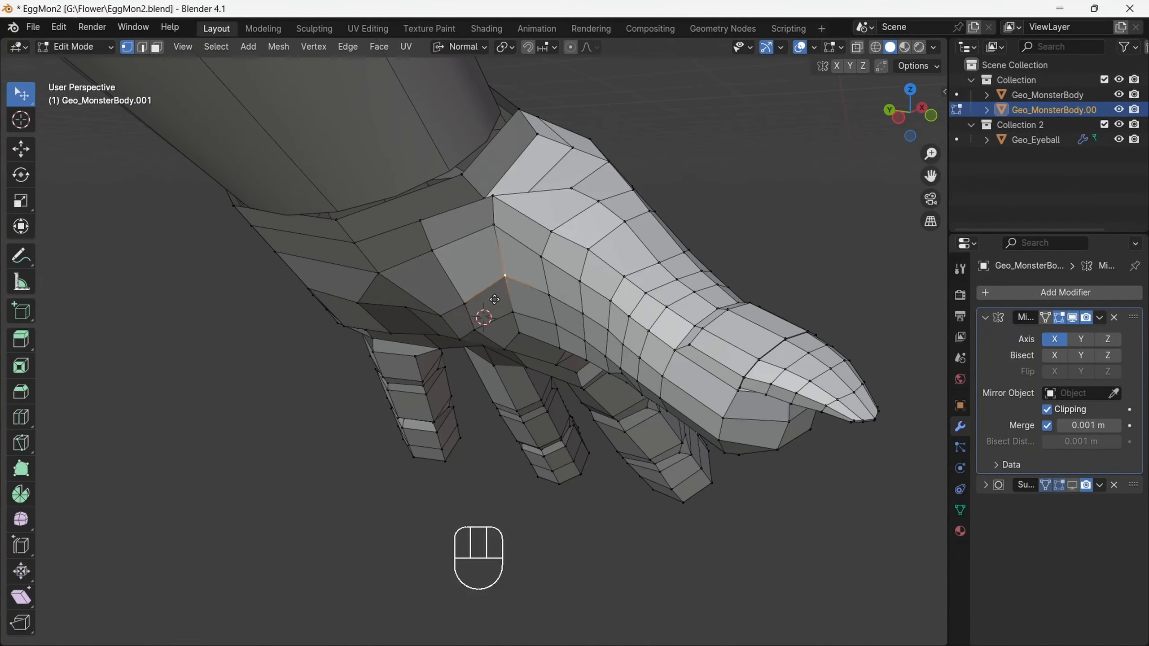
Even out the mesh between the thumb and palm by moving single vertices, including one on the back of the hand.
{"action": "left_click_drag", "start_coordinate": [910, 113], "coordinate": [746, 231]}
{"action": "left_click_drag", "start_coordinate": [569, 326], "coordinate": [570, 336]}
{"action": "left_click_drag", "start_coordinate": [910, 113], "coordinate": [642, 150]}
{"action": "left_click_drag", "start_coordinate": [600, 250], "coordinate": [604, 260]}
{"action": "left_click_drag", "start_coordinate": [707, 276], "coordinate": [707, 278]}
{"action": "left_click_drag", "start_coordinate": [910, 113], "coordinate": [817, 247]}
{"action": "left_click_drag", "start_coordinate": [664, 336], "coordinate": [663, 338]}
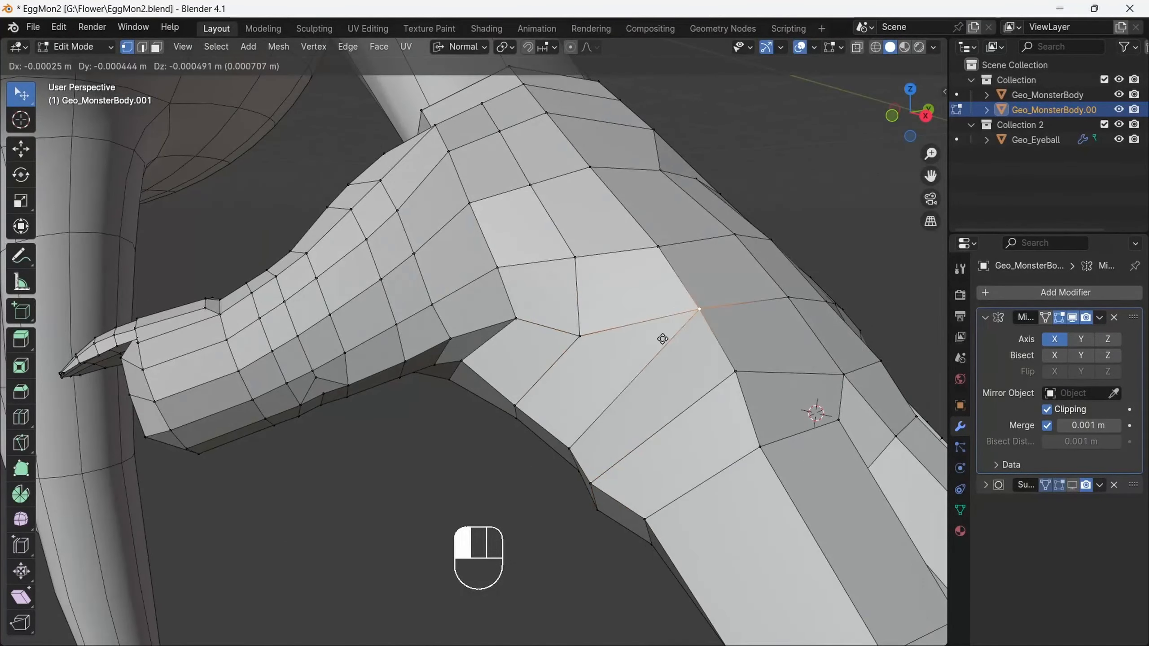
Shift individual vertices around the thumb's root toward the wrist to smooth its contour.
{"action": "left_click_drag", "start_coordinate": [912, 138], "coordinate": [871, 184]}
{"action": "left_click_drag", "start_coordinate": [427, 410], "coordinate": [436, 379]}
{"action": "left_click_drag", "start_coordinate": [392, 263], "coordinate": [393, 264]}
{"action": "left_click_drag", "start_coordinate": [911, 114], "coordinate": [687, 140]}
{"action": "left_click", "coordinate": [476, 237]}
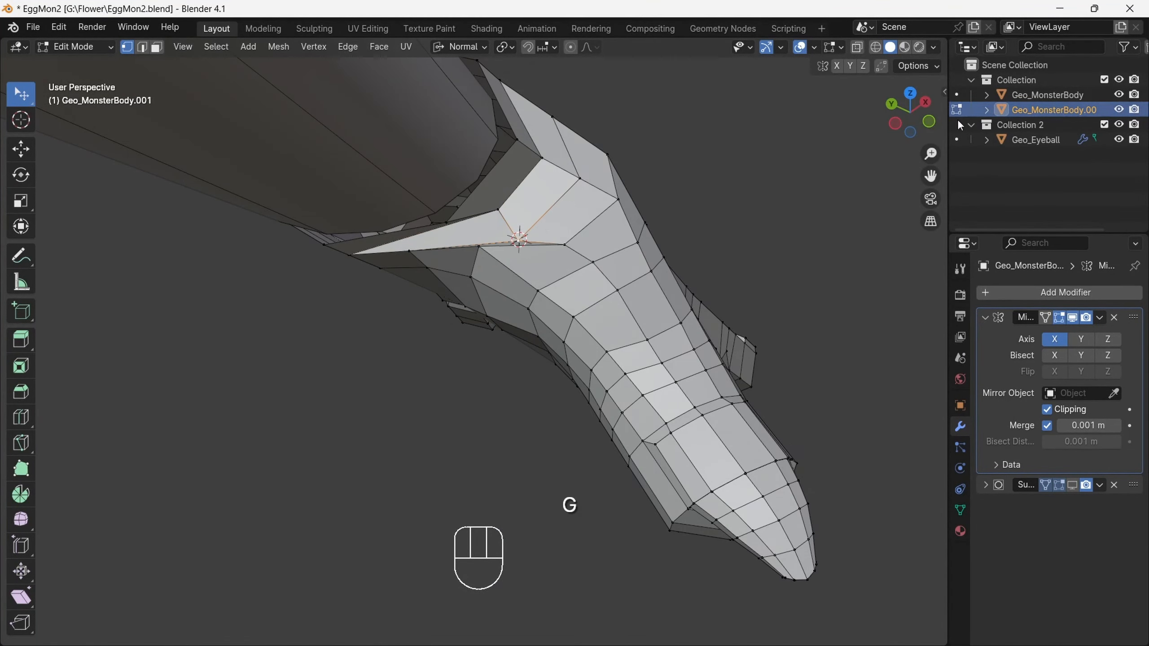
Slide a vertex at the thumb's base along its edge with Vertex Slide at a factor of 0.404.
{"action": "left_click_drag", "start_coordinate": [910, 112], "coordinate": [919, 106]}
{"action": "scroll", "coordinate": [595, 268], "scroll_direction": "up", "scroll_amount": 2}
{"action": "key", "text": "g"}
{"action": "key", "text": "g"}
{"action": "left_click", "coordinate": [519, 322]}
{"action": "middle_click_drag", "start_coordinate": [518, 322], "coordinate": [490, 369]}
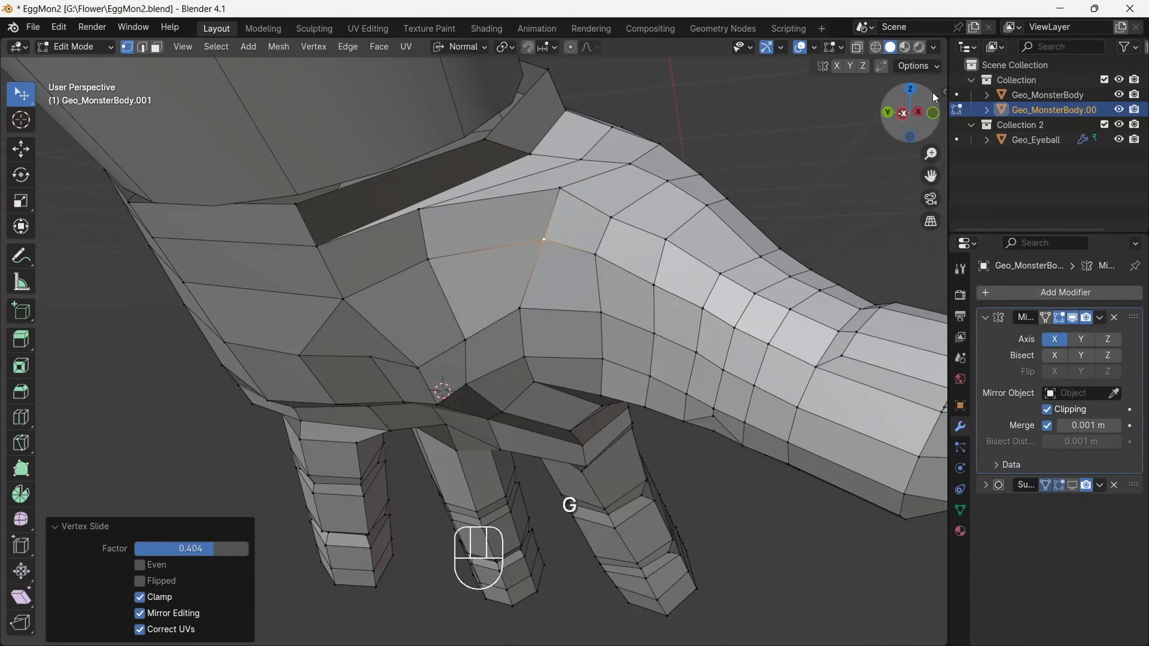
Reposition vertices where the thumb meets the wrist, one by about -0.009 m in X, 0.004 m in Y and -0.004 m in Z.
{"action": "left_click_drag", "start_coordinate": [931, 95], "coordinate": [991, 89]}
{"action": "left_click_drag", "start_coordinate": [582, 204], "coordinate": [583, 239]}
{"action": "left_click_drag", "start_coordinate": [910, 113], "coordinate": [841, 151]}
{"action": "left_click_drag", "start_coordinate": [448, 222], "coordinate": [481, 258]}
{"action": "left_click_drag", "start_coordinate": [910, 114], "coordinate": [814, 140]}
{"action": "left_click_drag", "start_coordinate": [464, 217], "coordinate": [434, 228]}
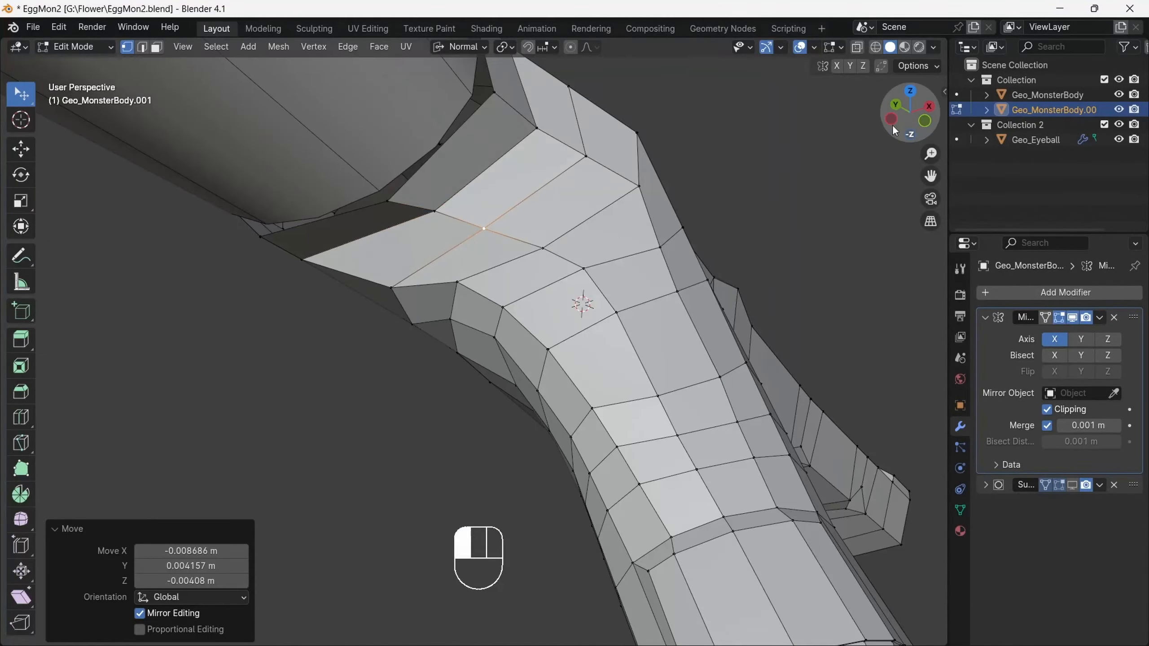
Fine-tune more vertices around the thumb's base, the last by about -0.002 m in X, 0.002 m in Y and -0.003 m in Z.
{"action": "left_click_drag", "start_coordinate": [893, 130], "coordinate": [950, 73]}
{"action": "left_click_drag", "start_coordinate": [491, 304], "coordinate": [486, 312]}
{"action": "left_click_drag", "start_coordinate": [910, 113], "coordinate": [886, 81]}
{"action": "left_click_drag", "start_coordinate": [484, 354], "coordinate": [468, 362]}
{"action": "left_click_drag", "start_coordinate": [911, 113], "coordinate": [1045, 195]}
{"action": "left_click_drag", "start_coordinate": [572, 399], "coordinate": [567, 403]}
{"action": "mouse_move", "coordinate": [907, 115]}
{"action": "left_mouse_down"}
{"action": "mouse_move", "coordinate": [858, 170]}
{"action": "mouse_move", "coordinate": [852, 218]}
{"action": "mouse_move", "coordinate": [914, 51]}
{"action": "mouse_move", "coordinate": [901, 116]}
{"action": "left_mouse_up"}
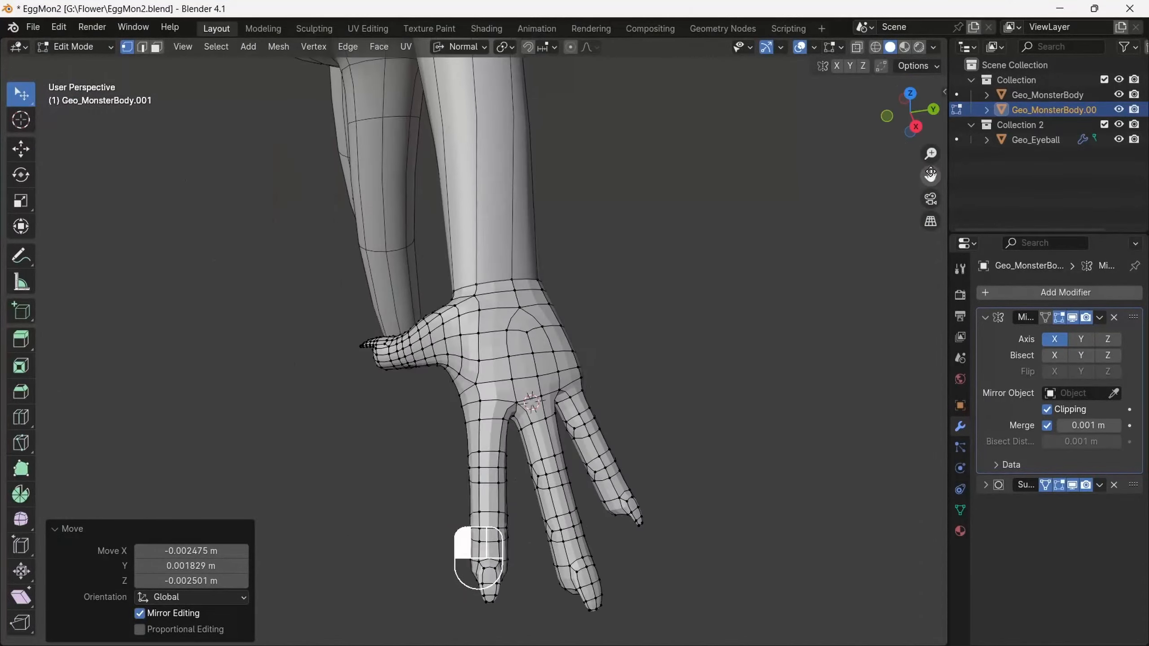
Select the outer part of the thumb with its claw by growing the selection from the claw with Select More.
{"action": "left_click", "coordinate": [375, 328]}
{"action": "key", "text": "ctrl+KP_Add"}
{"action": "key", "text": "ctrl+KP_Add"}
{"action": "key", "text": "ctrl+KP_Add"}
{"action": "key", "text": "ctrl+KP_Add"}
{"action": "key", "text": "ctrl+KP_Add"}
{"action": "key", "text": "ctrl+KP_Add"}
{"action": "middle_click_drag", "start_coordinate": [939, 161], "coordinate": [467, 187]}
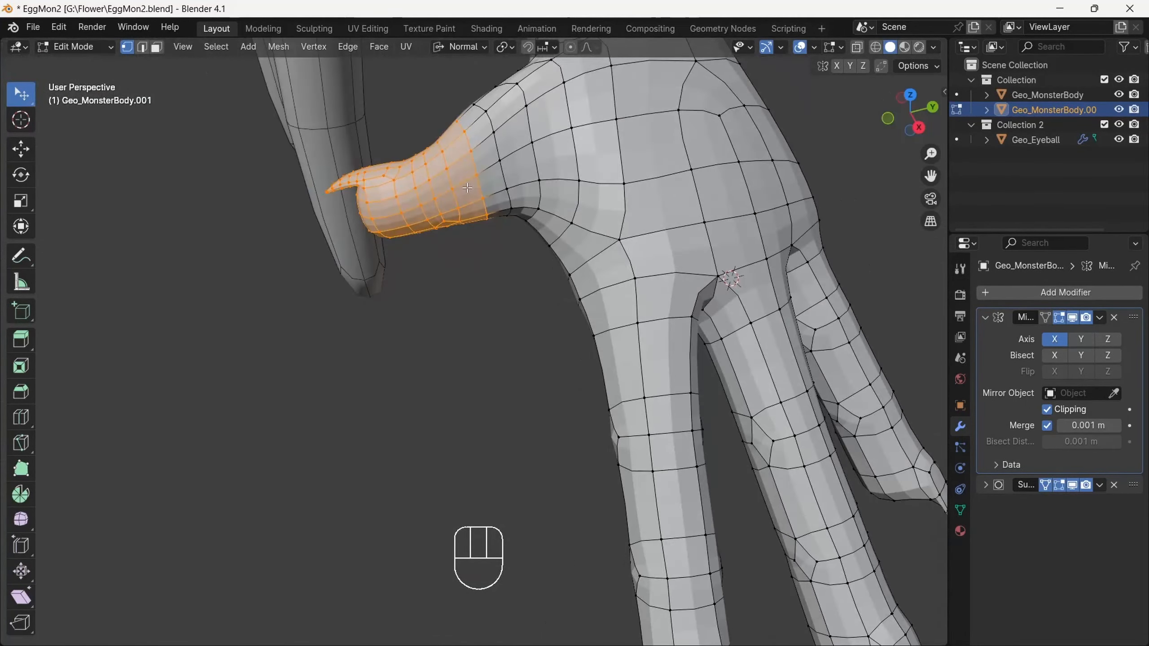
{"action": "key", "text": "Escape"}
{"action": "middle_click_drag", "start_coordinate": [481, 147], "coordinate": [863, 127]}
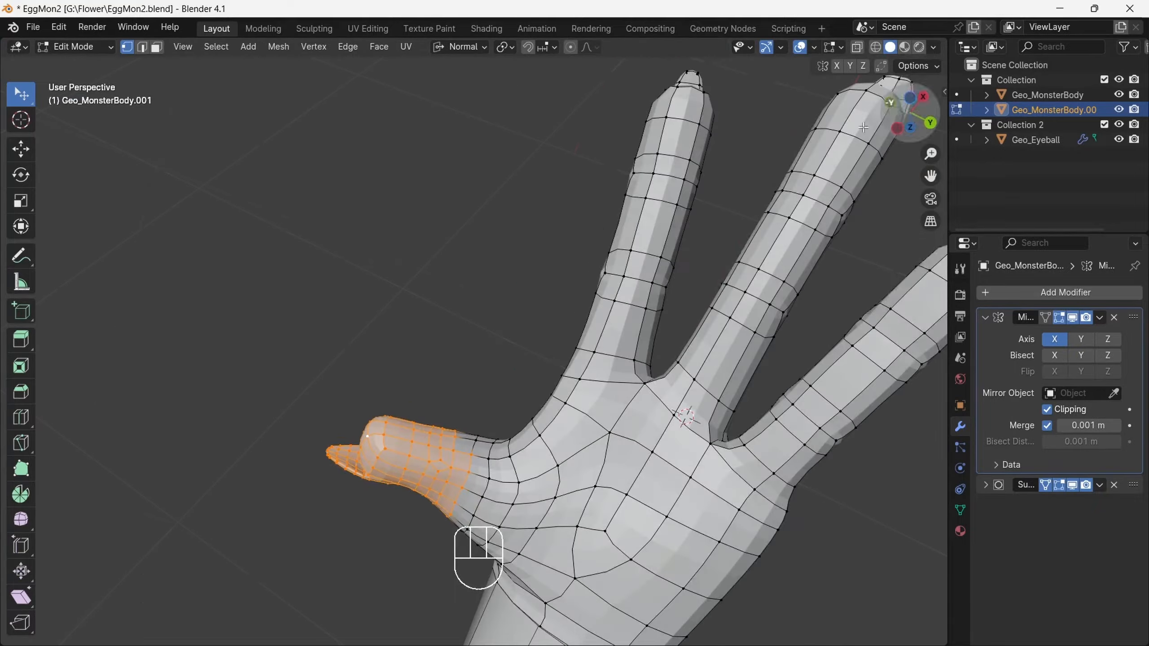
{"action": "key", "text": "Escape"}
{"action": "middle_click_drag", "start_coordinate": [490, 438], "coordinate": [607, 119]}
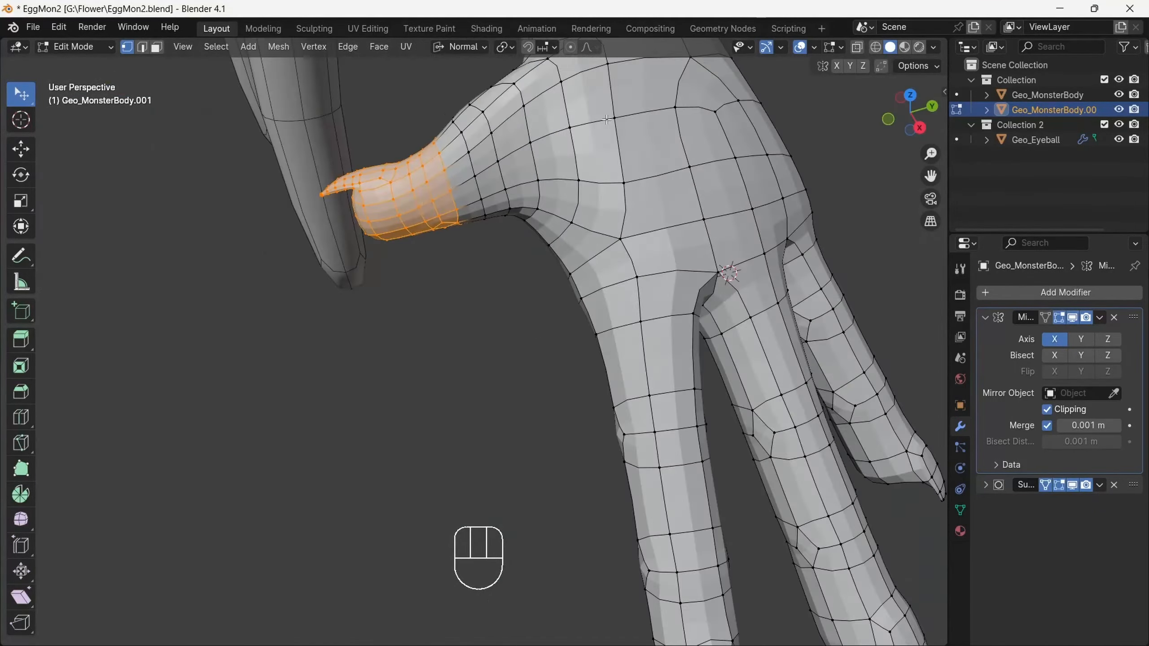
Move the selected outer thumb about 0.017 m in X, -0.013 m in Y and -0.022 m in Z and hide the overlays.
{"action": "left_click", "coordinate": [410, 99]}
{"action": "key", "text": "g"}
{"action": "left_click", "coordinate": [444, 136]}
{"action": "middle_click_drag", "start_coordinate": [443, 136], "coordinate": [820, 174]}
{"action": "key", "text": "shift+alt+z"}
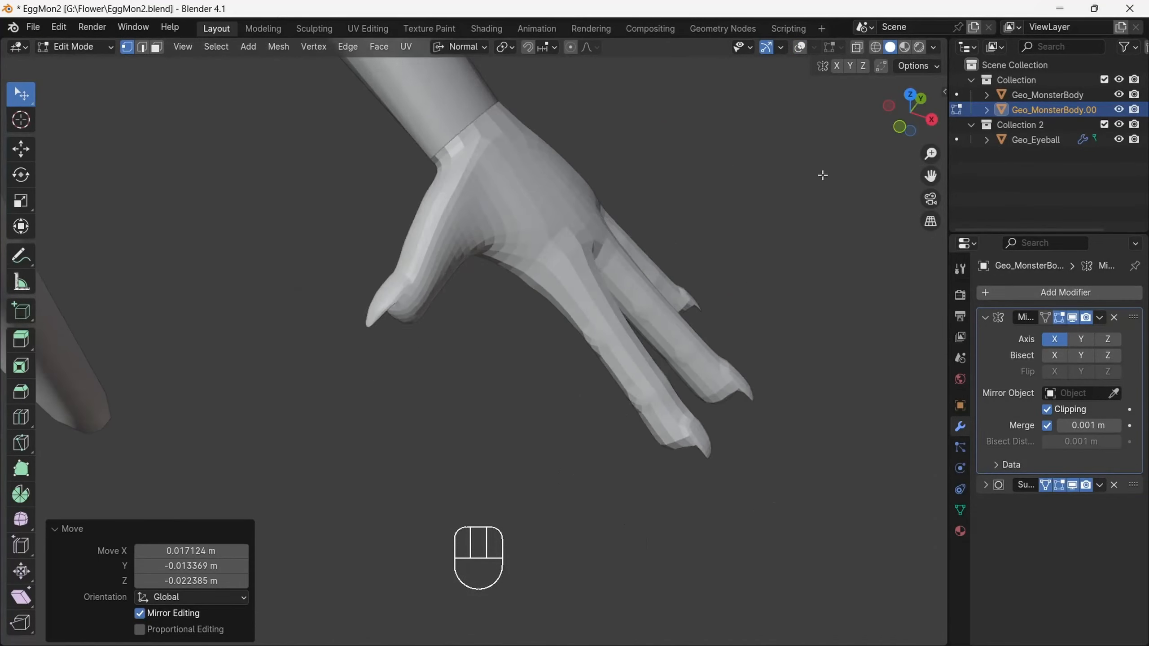
Adjust vertices at the thumb's wrist side, one by about -0.006 m in X, -0.005 m in Y and -0.005 m in Z, and check without overlays.
{"action": "scroll", "coordinate": [820, 174], "scroll_direction": "up", "scroll_amount": 5}
{"action": "key", "text": "shift+alt+z"}
{"action": "middle_click_drag", "start_coordinate": [534, 254], "coordinate": [521, 154]}
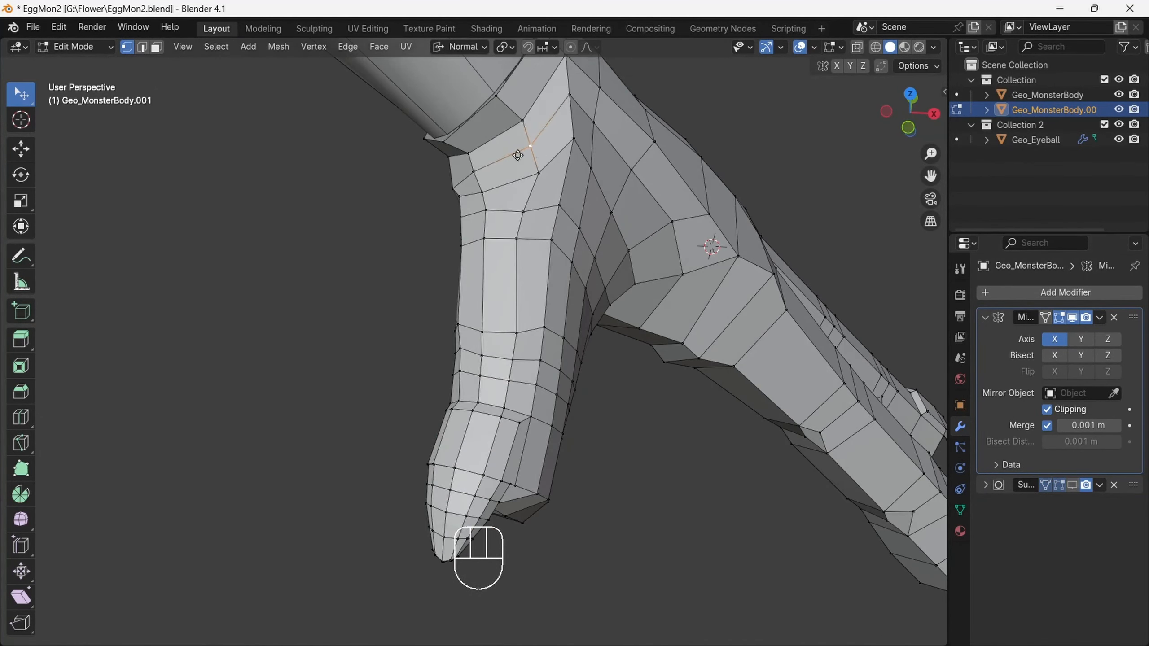
{"action": "left_click", "coordinate": [521, 203]}
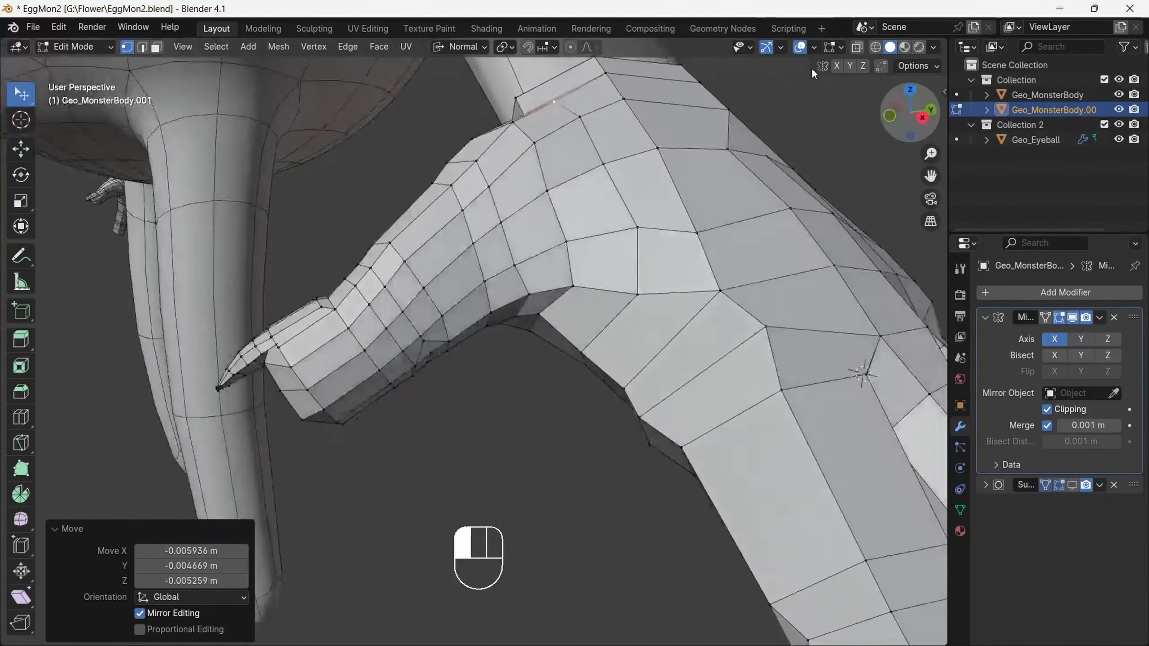
{"action": "mouse_move", "coordinate": [811, 67]}
{"action": "left_mouse_down"}
{"action": "mouse_move", "coordinate": [890, 99]}
{"action": "mouse_move", "coordinate": [828, 72]}
{"action": "left_mouse_up"}
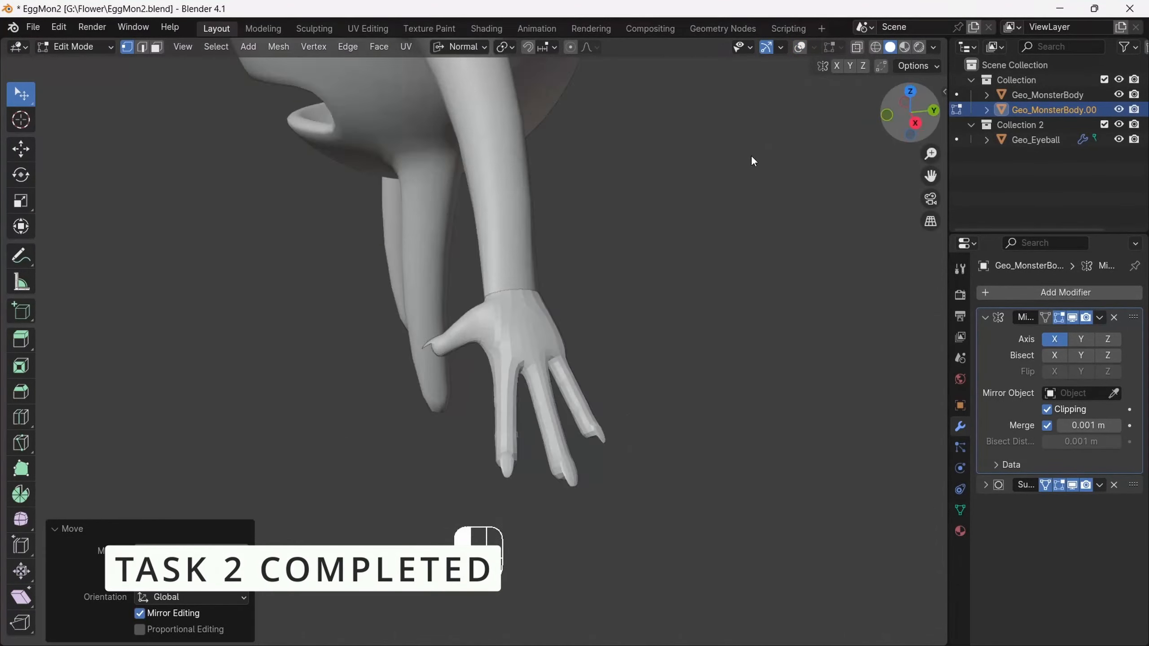
{"action": "key", "text": "shift+alt+z"}
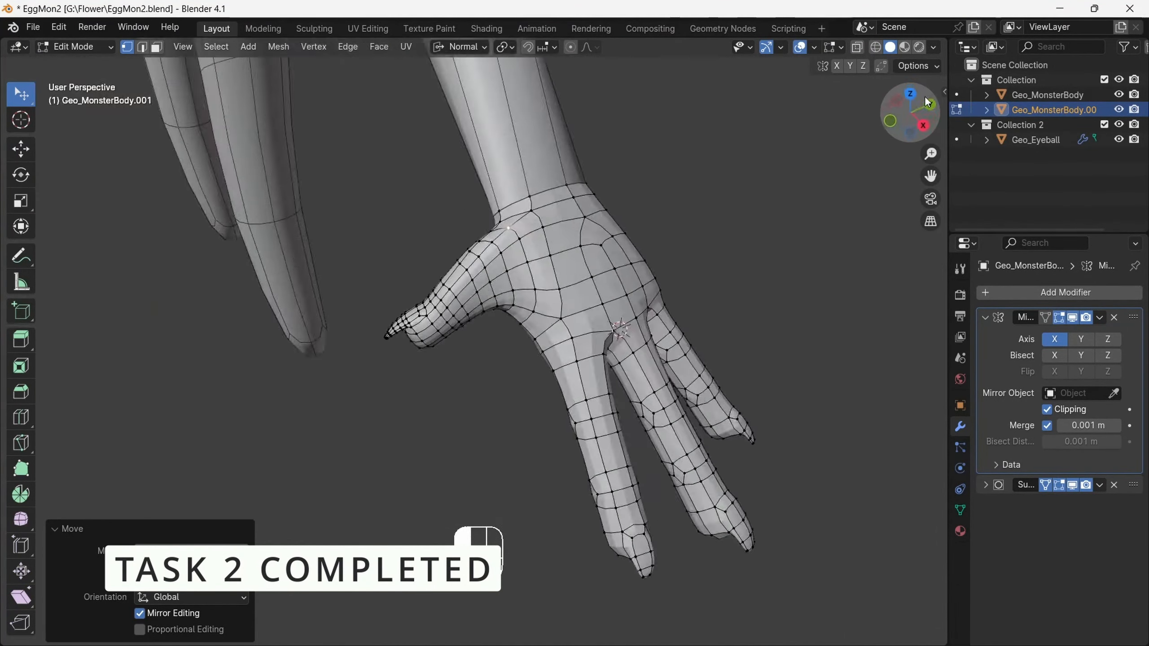
{"action": "left_click_drag", "start_coordinate": [925, 95], "coordinate": [895, 70]}
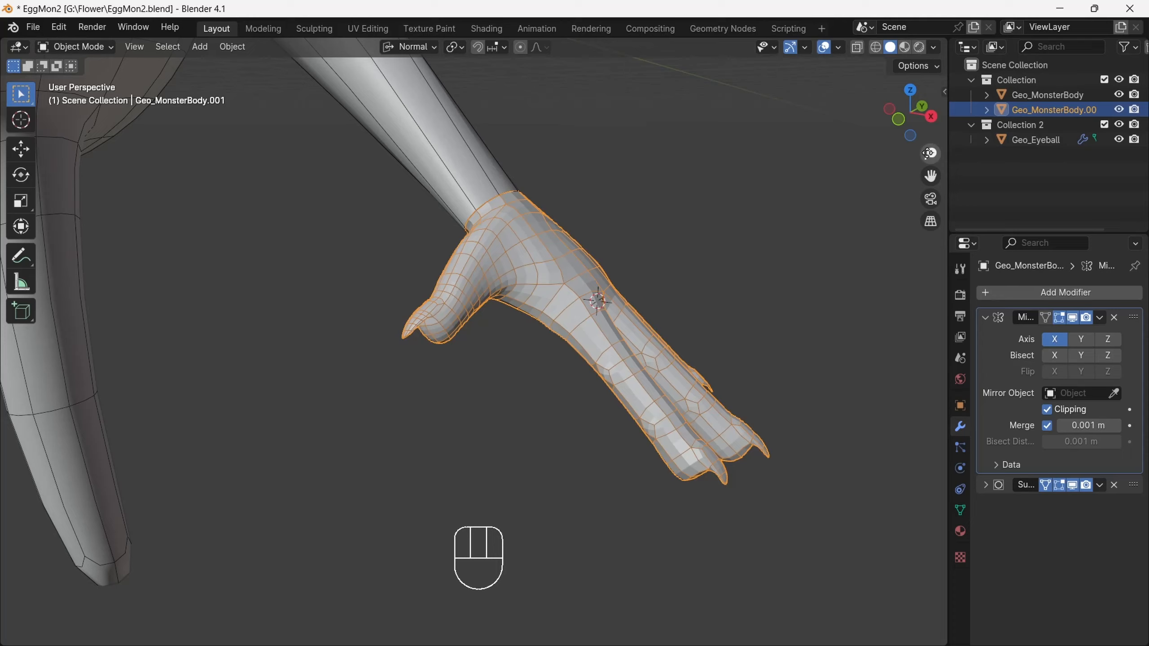
Add the monster body to the hand selection as the active object and join both into one mesh.
{"action": "left_click_drag", "start_coordinate": [910, 113], "coordinate": [545, 265]}
{"action": "left_click", "coordinate": [513, 223], "text": "shift"}
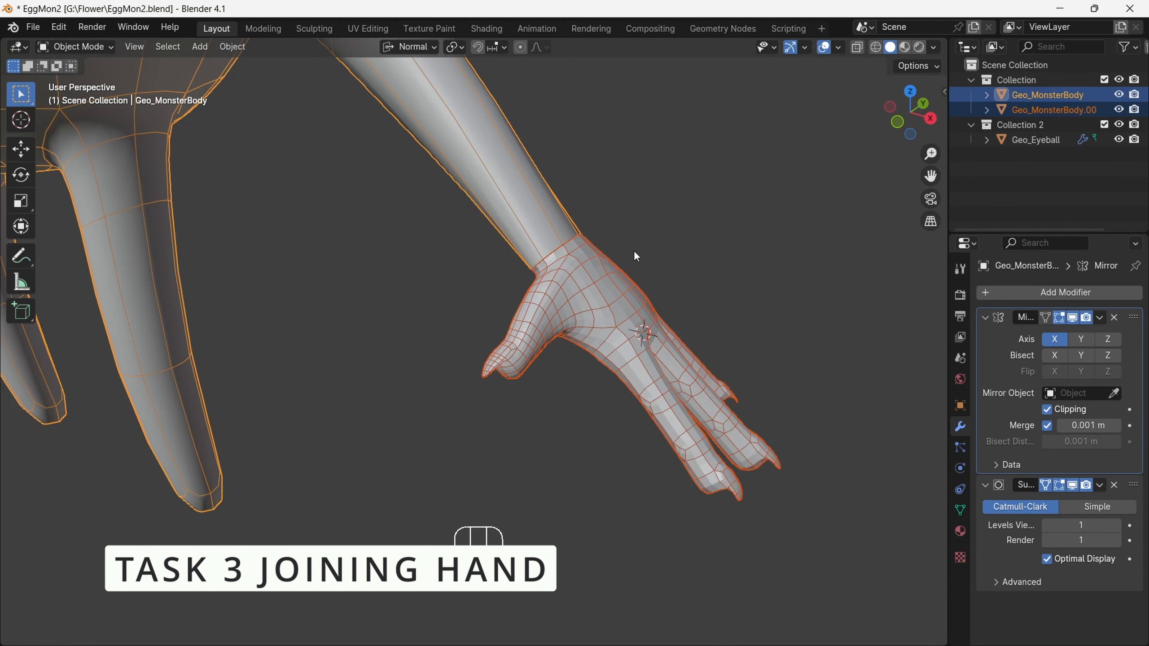
{"action": "scroll", "coordinate": [768, 526], "scroll_direction": "down", "scroll_amount": 6}
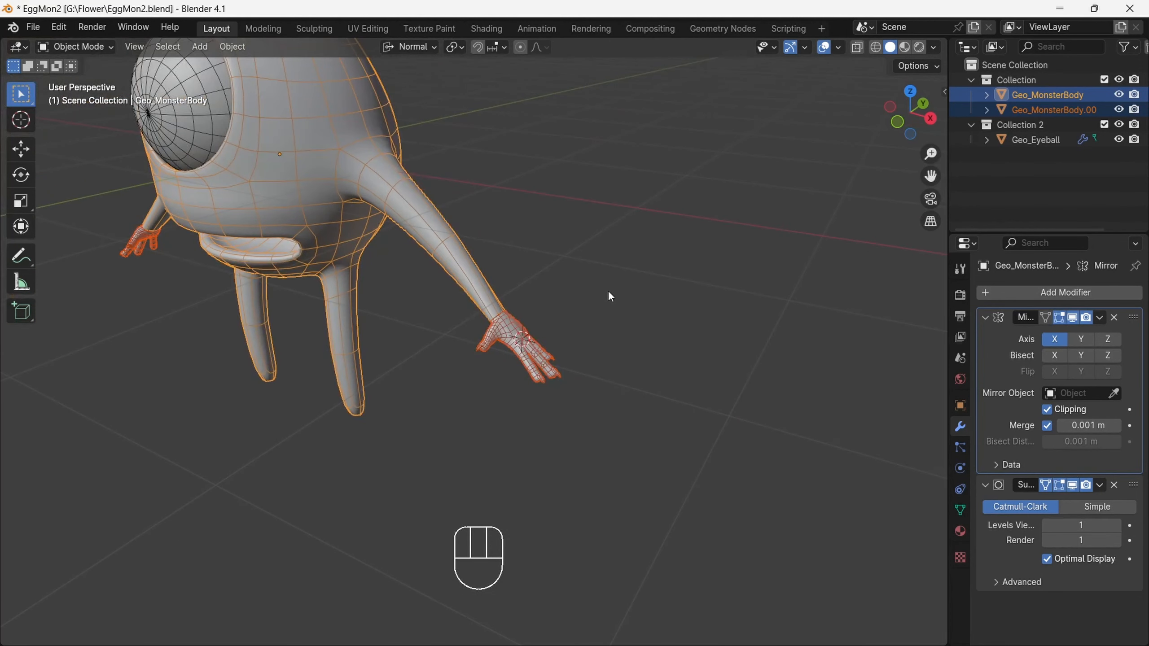
{"action": "key", "text": "ctrl+j"}
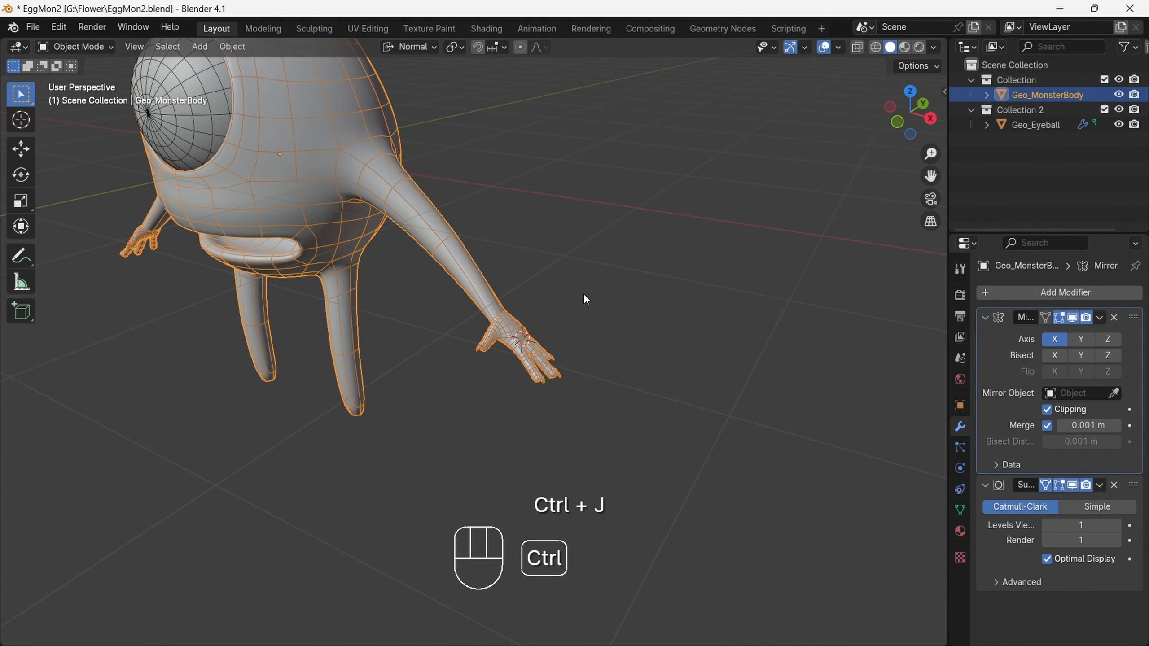
Enter Edit Mode on the joined mesh and move the hand's wrist boundary slightly away from the arm's end.
{"action": "left_click_drag", "start_coordinate": [930, 154], "coordinate": [924, 82]}
{"action": "left_click_drag", "start_coordinate": [932, 174], "coordinate": [896, 282]}
{"action": "left_click_drag", "start_coordinate": [930, 153], "coordinate": [863, 143]}
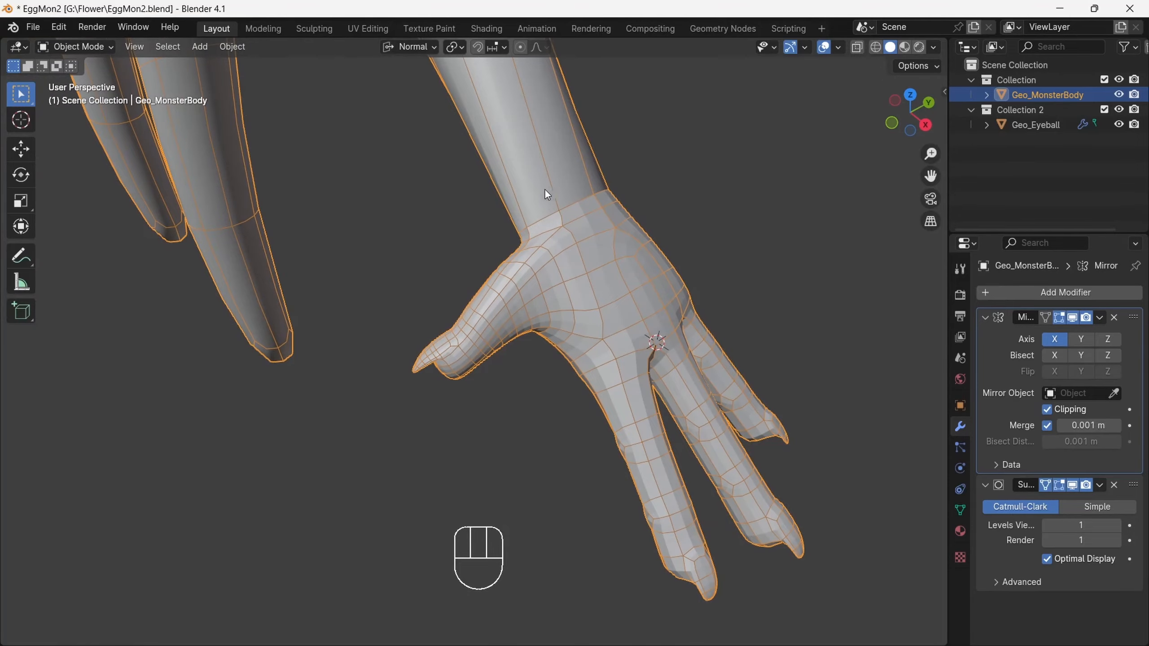
{"action": "left_click", "coordinate": [104, 80]}
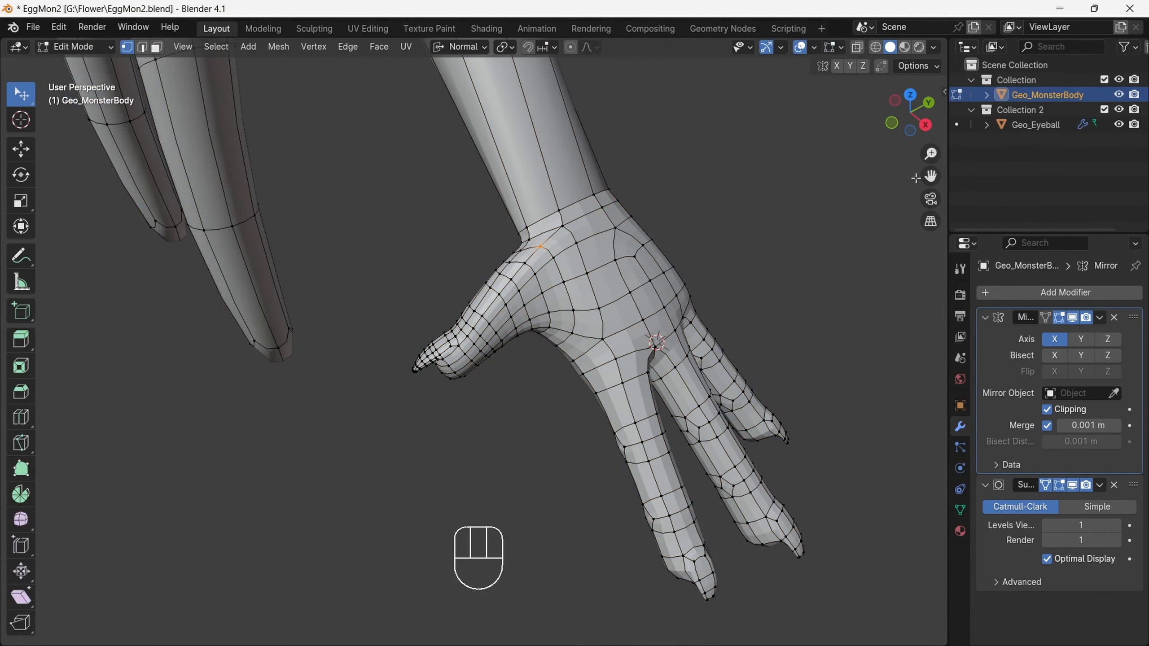
{"action": "left_click_drag", "start_coordinate": [931, 154], "coordinate": [927, 106]}
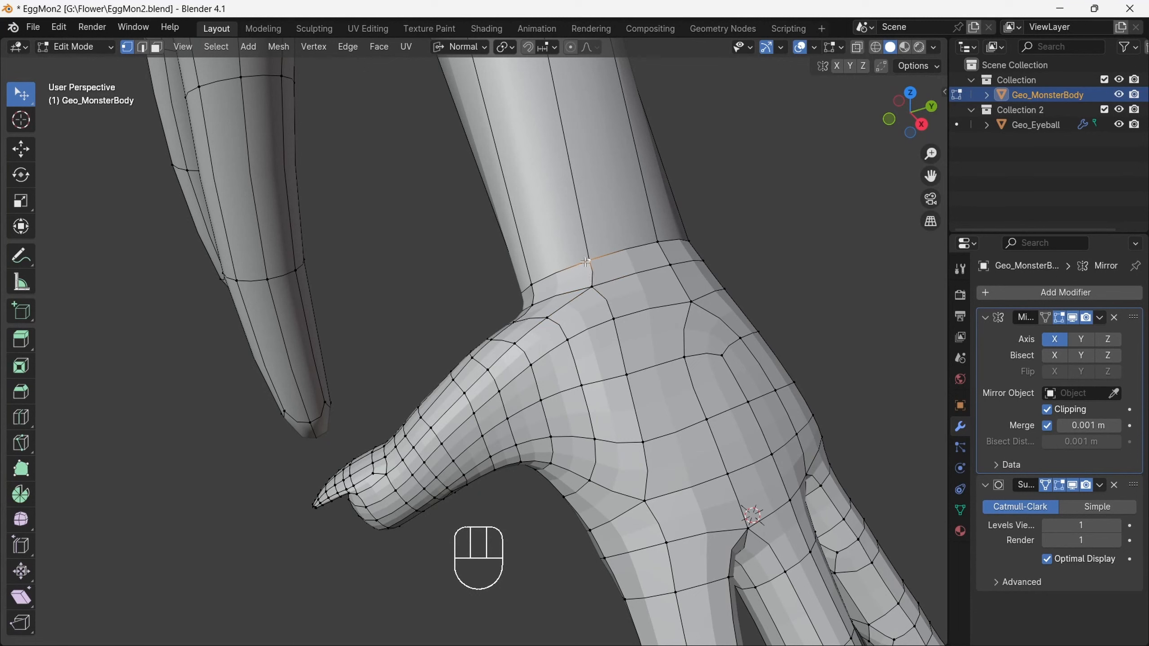
{"action": "key", "text": "g"}
{"action": "left_click", "coordinate": [622, 264]}
{"action": "left_click", "coordinate": [623, 264]}
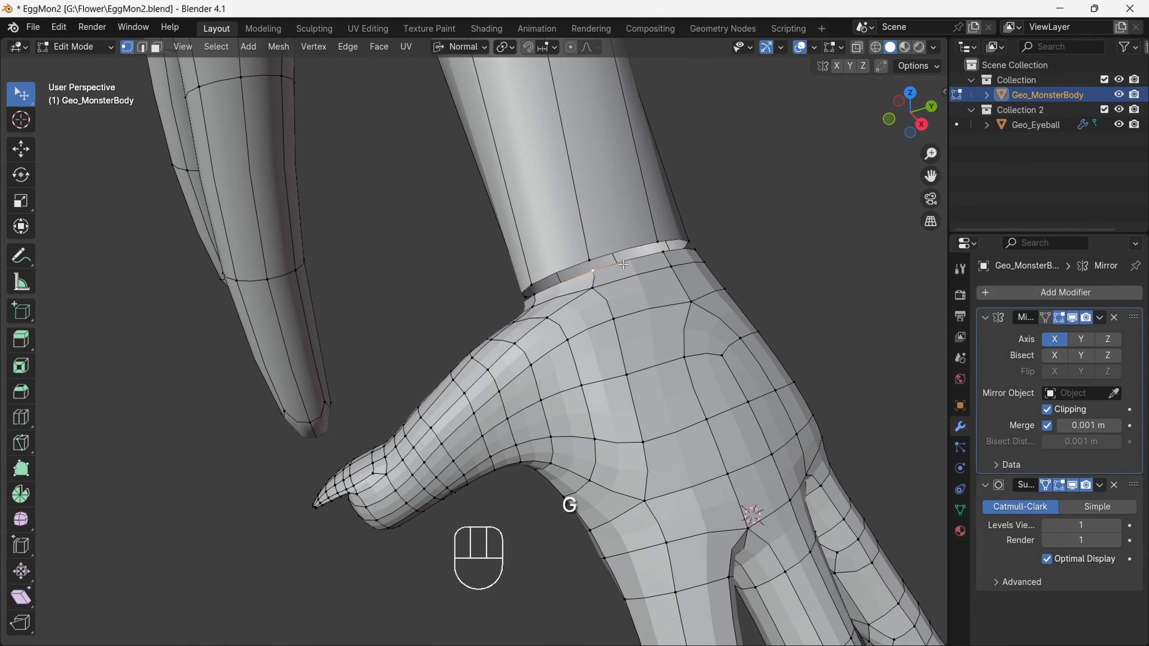
Merge two pairs of hand and arm vertices on the visible side of the wrist, using At Last.
{"action": "left_click_drag", "start_coordinate": [931, 154], "coordinate": [927, 113]}
{"action": "mouse_move", "coordinate": [905, 103]}
{"action": "left_mouse_down"}
{"action": "mouse_move", "coordinate": [850, 117]}
{"action": "mouse_move", "coordinate": [892, 118]}
{"action": "left_mouse_up"}
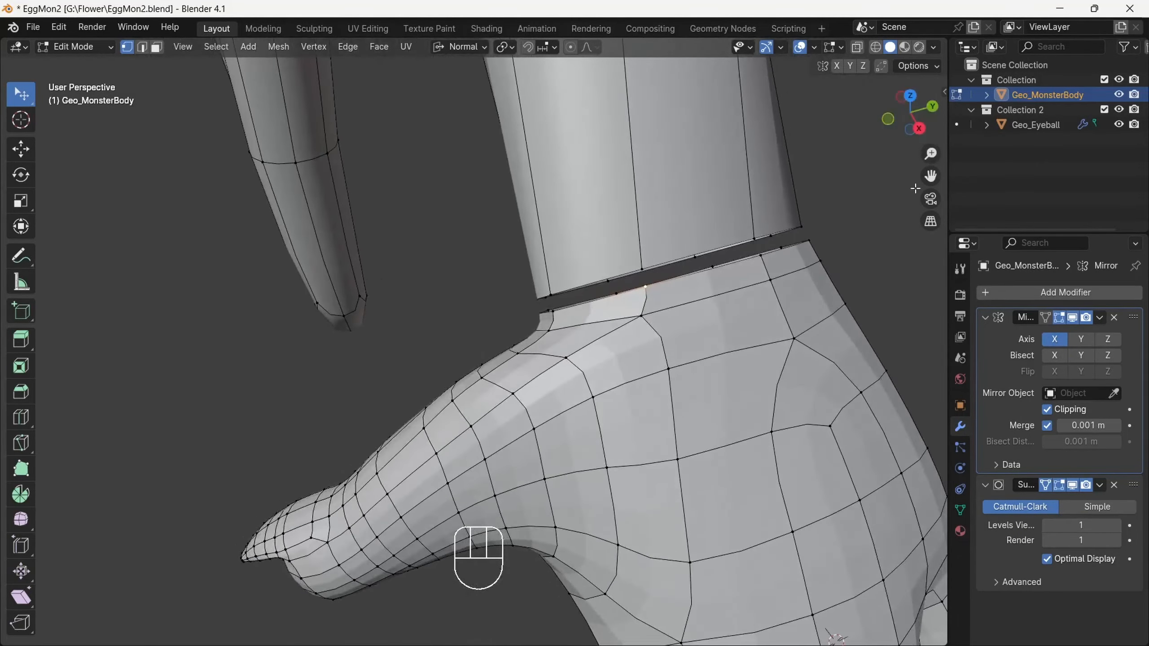
{"action": "left_click_drag", "start_coordinate": [930, 154], "coordinate": [847, 166]}
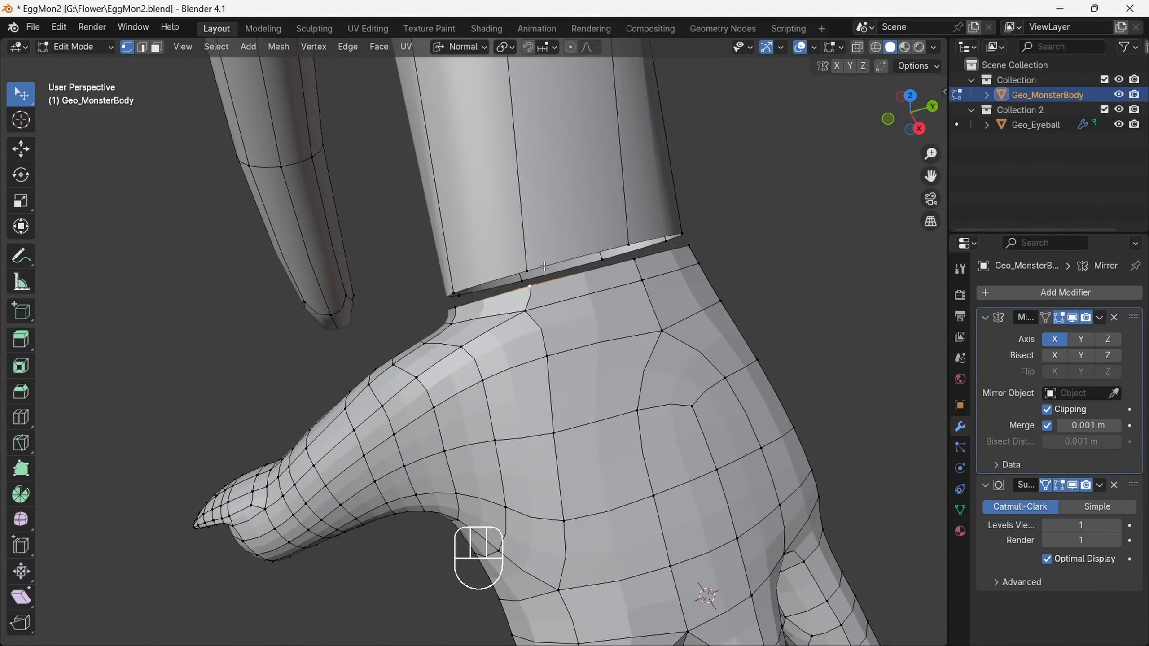
{"action": "middle_click_drag", "start_coordinate": [535, 284], "coordinate": [545, 233], "text": "shift"}
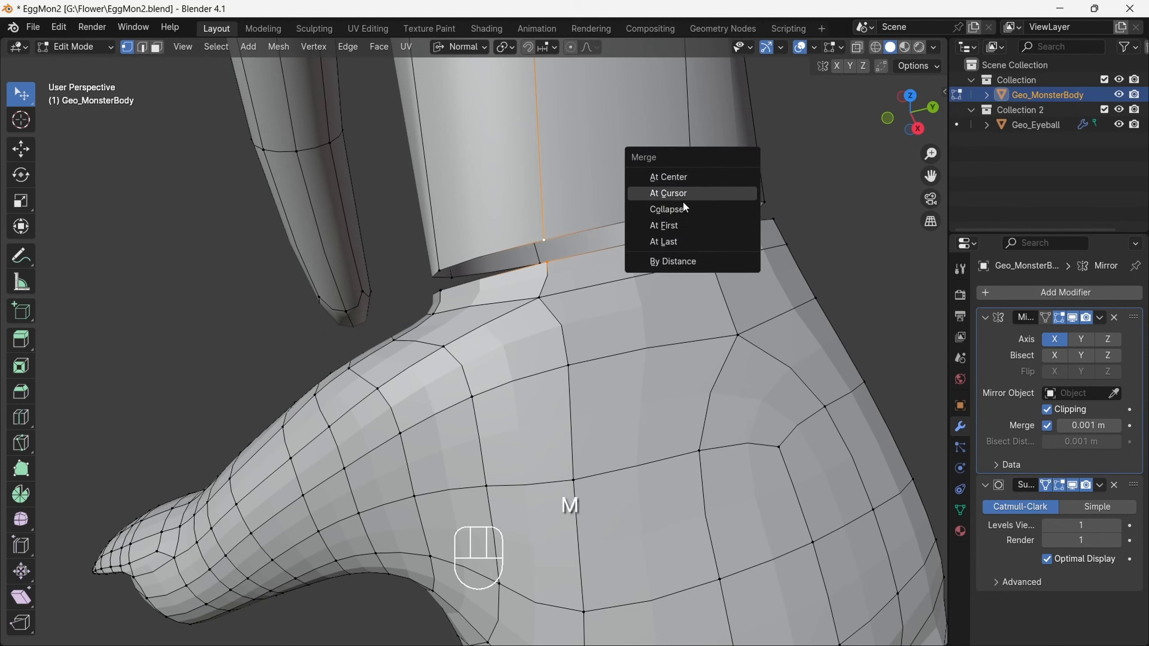
{"action": "left_click", "coordinate": [676, 244]}
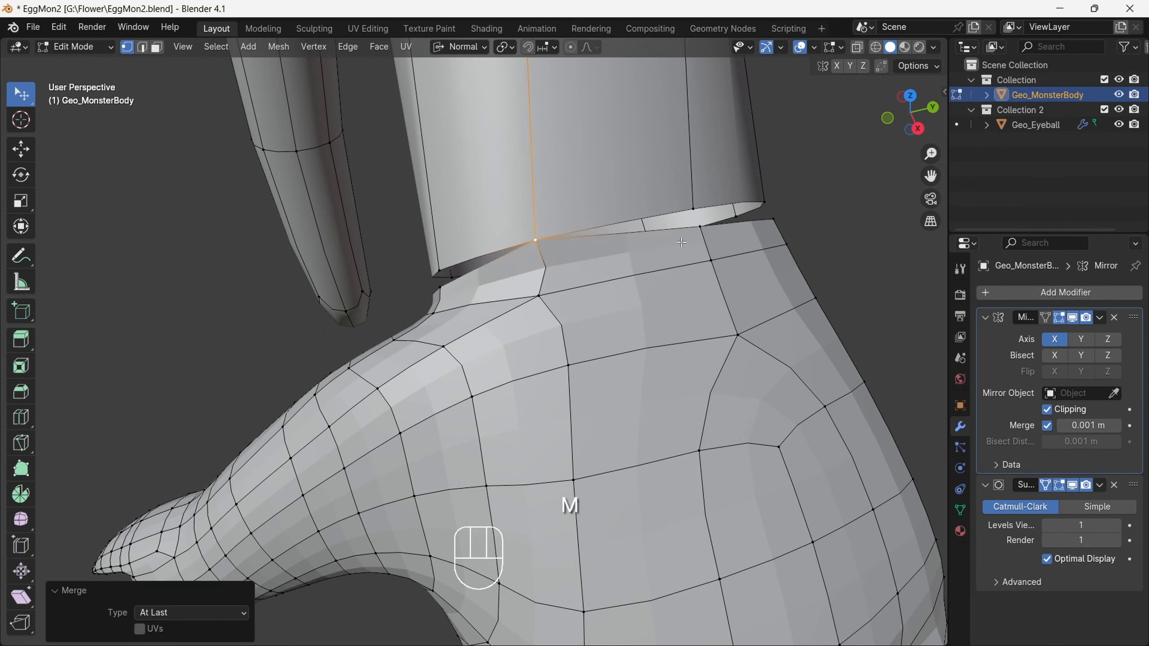
{"action": "left_click", "coordinate": [696, 239]}
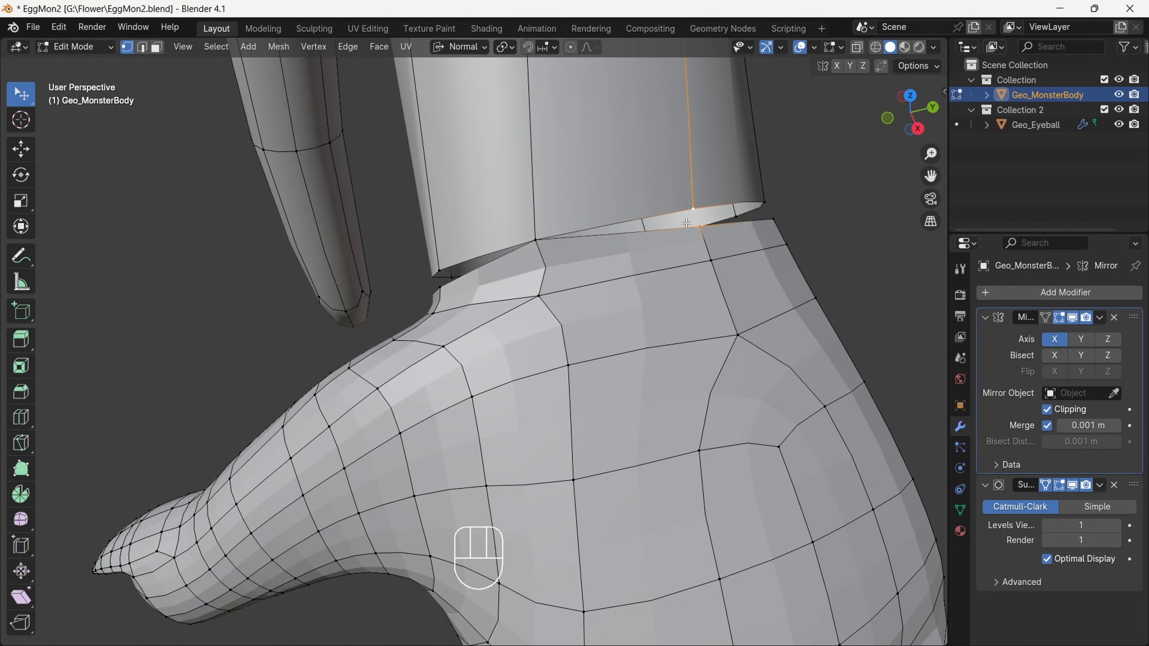
{"action": "key", "text": "m"}
{"action": "left_click", "coordinate": [669, 223]}
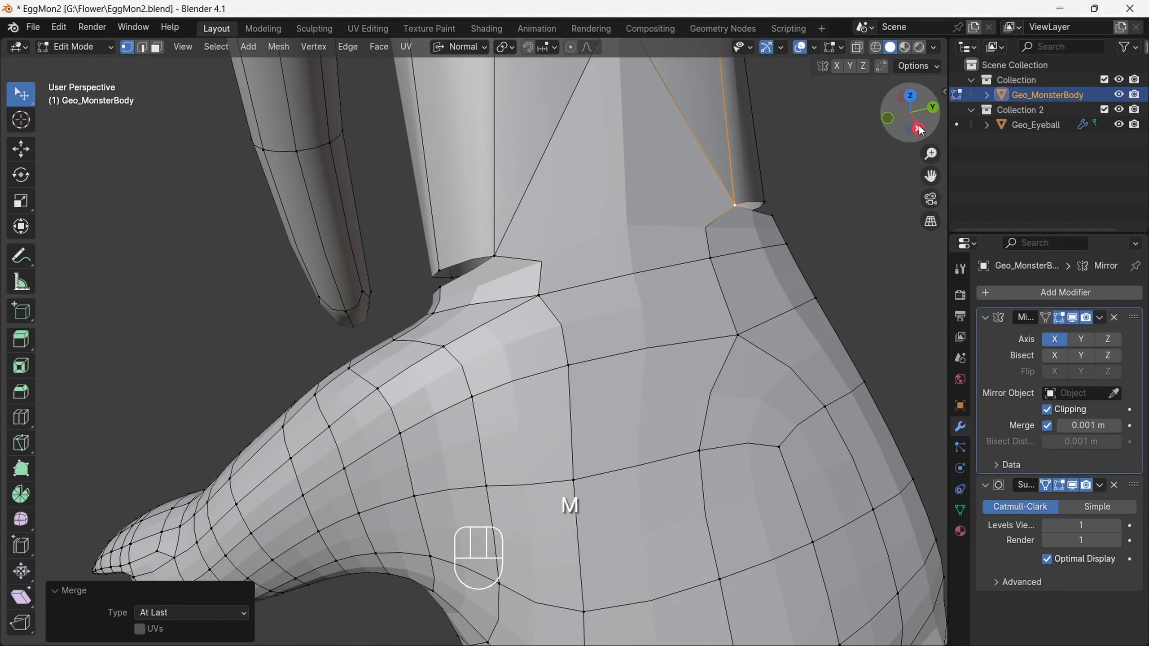
Merge the next hand and arm vertex pairs around the far side and underside of the wrist, using At Last.
{"action": "left_click_drag", "start_coordinate": [921, 130], "coordinate": [773, 129]}
{"action": "scroll", "coordinate": [724, 136], "scroll_direction": "up", "scroll_amount": 4}
{"action": "key", "text": "m"}
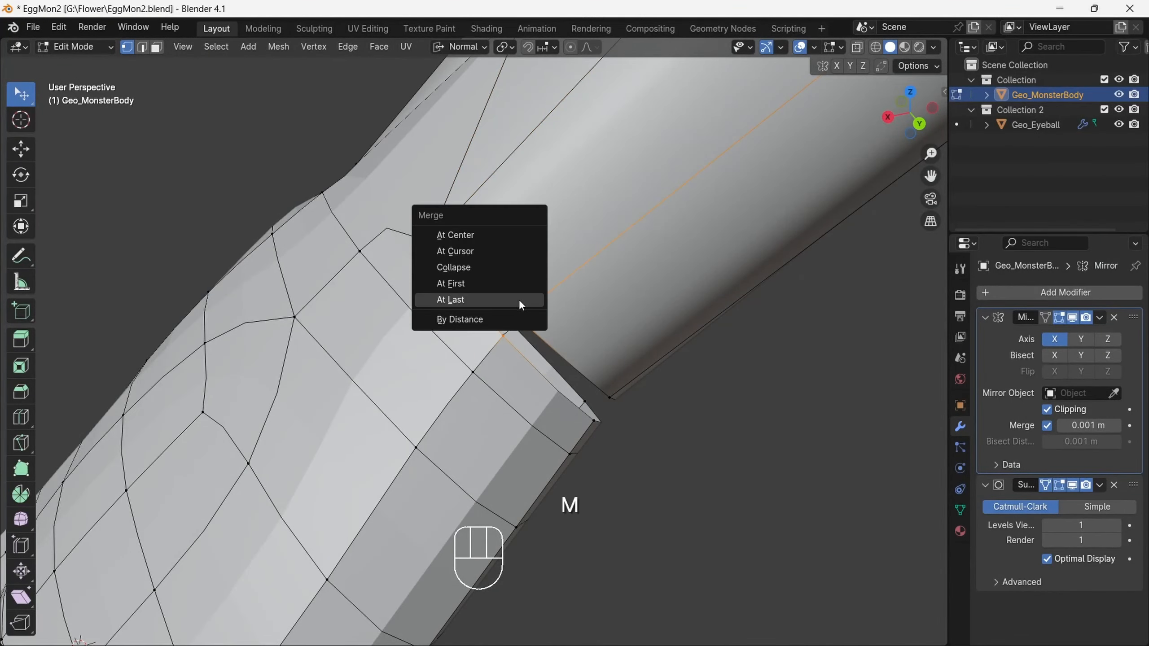
{"action": "left_click", "coordinate": [520, 301]}
{"action": "left_click_drag", "start_coordinate": [909, 119], "coordinate": [854, 46]}
{"action": "key", "text": "m"}
{"action": "key", "text": "m"}
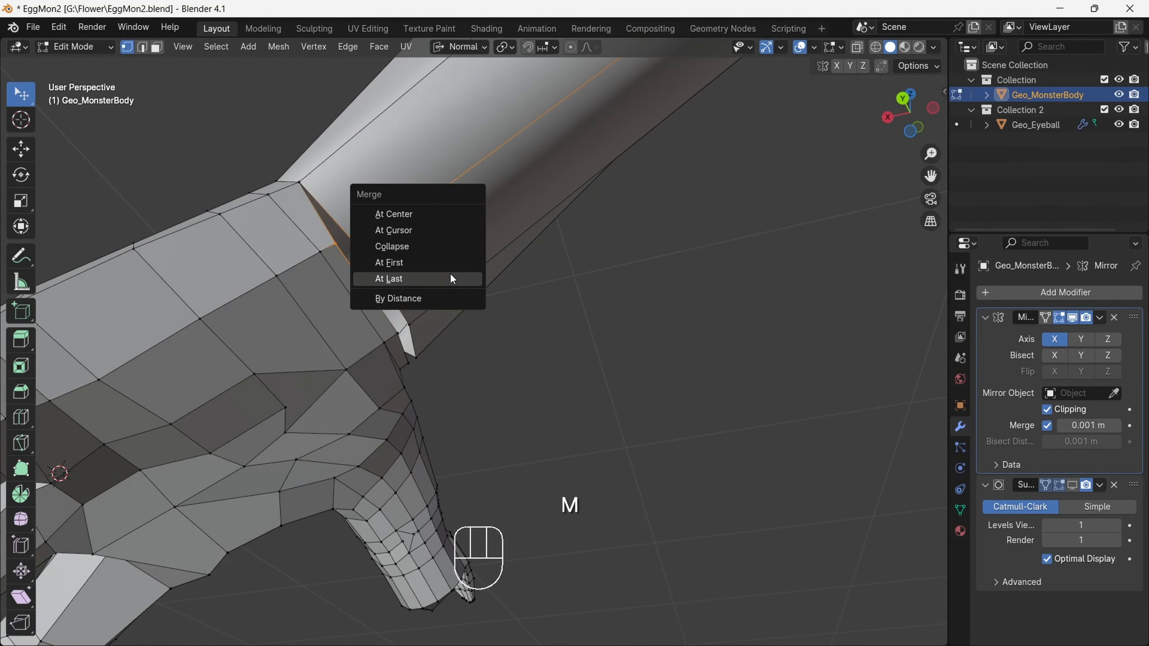
{"action": "left_click", "coordinate": [451, 276]}
Continue merging hand vertices onto the arm's vertices along the palm side toward the thumb, using At Last.
{"action": "left_click", "coordinate": [399, 333]}
{"action": "left_click", "coordinate": [410, 324], "text": "shift"}
{"action": "key", "text": "m"}
{"action": "left_click", "coordinate": [436, 318]}
{"action": "left_click_drag", "start_coordinate": [909, 113], "coordinate": [783, 131]}
{"action": "left_click", "coordinate": [528, 363]}
{"action": "left_click", "coordinate": [521, 359], "text": "shift"}
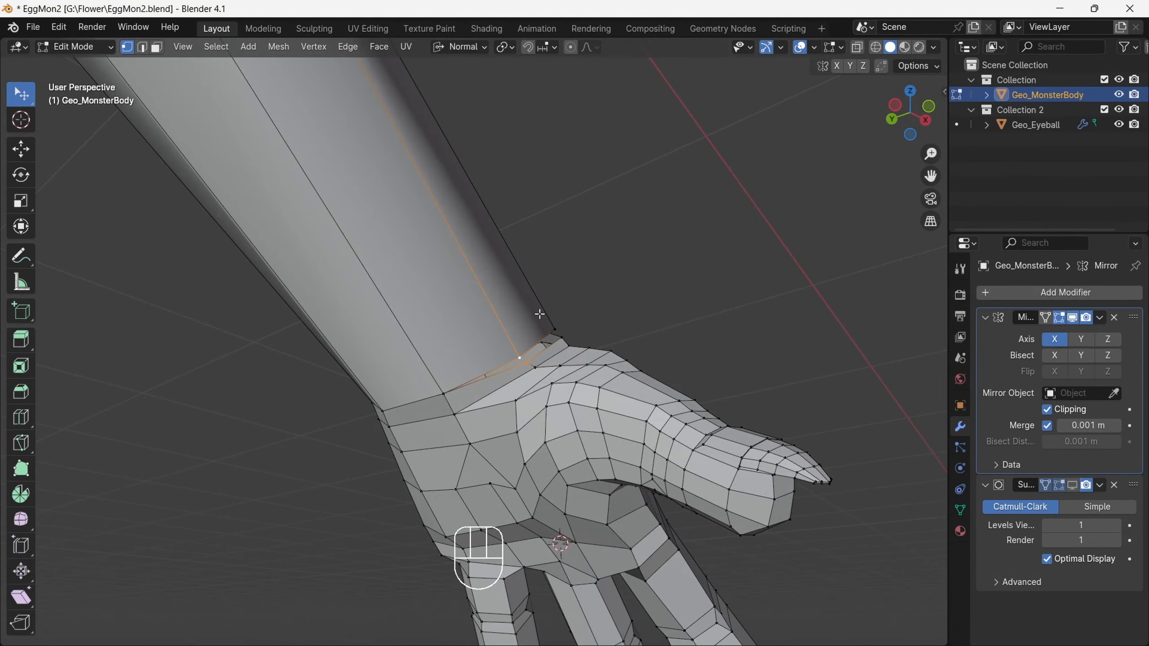
{"action": "key", "text": "m"}
{"action": "left_click", "coordinate": [540, 315]}
Undo the last merge and merge the remaining wrist vertices on the thumb side with At Last.
{"action": "left_click_drag", "start_coordinate": [910, 129], "coordinate": [823, 154]}
{"action": "key", "text": "ctrl+z"}
{"action": "key", "text": "m"}
{"action": "left_click", "coordinate": [590, 314]}
{"action": "left_click_drag", "start_coordinate": [909, 113], "coordinate": [837, 118]}
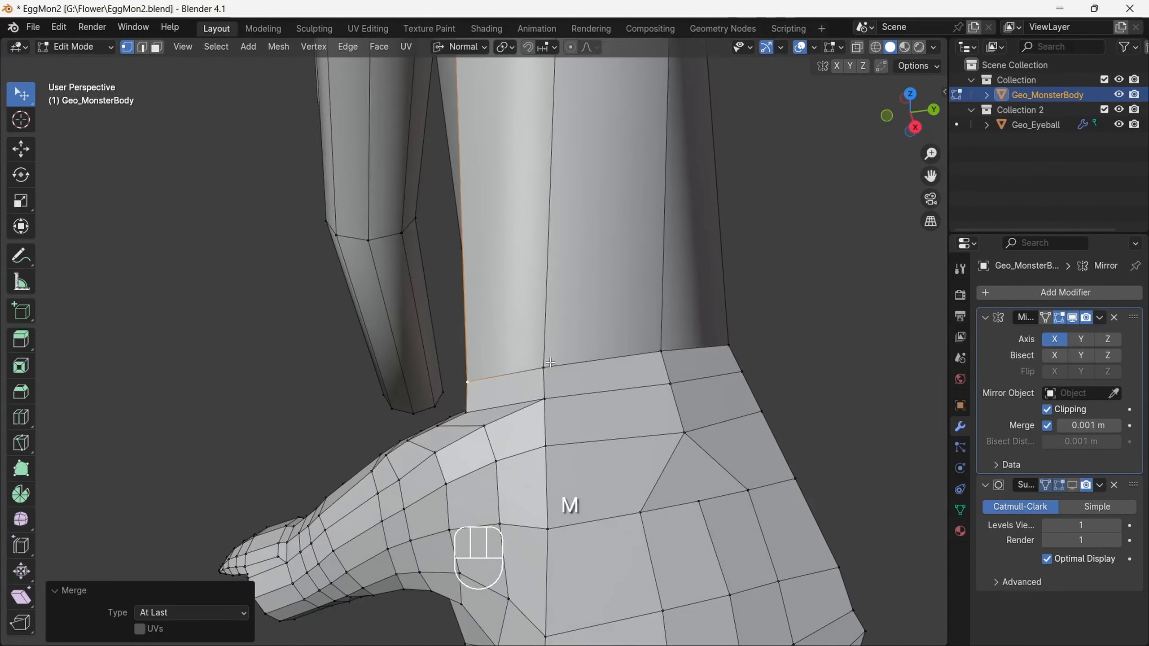
{"action": "key", "text": "g"}
{"action": "right_click", "coordinate": [567, 302]}
Select the edge loop at the joined wrist and edge-slide it slightly along the arm.
{"action": "left_click_drag", "start_coordinate": [909, 113], "coordinate": [764, 93]}
{"action": "left_click", "coordinate": [448, 350], "text": "alt"}
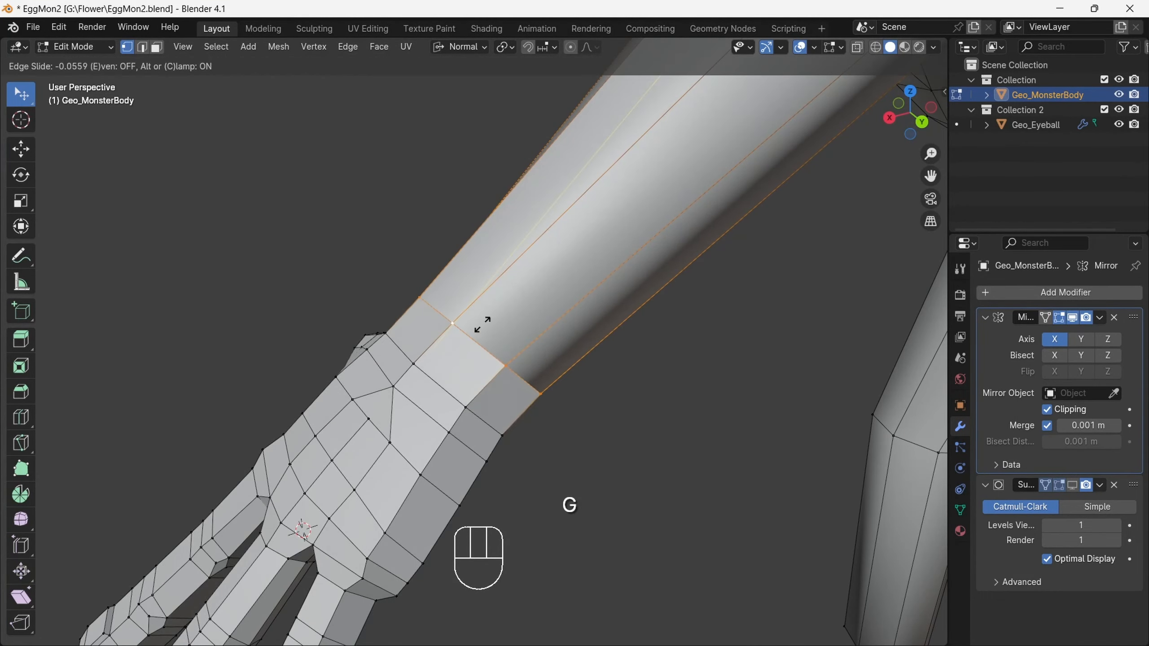
{"action": "left_click", "coordinate": [464, 346]}
Add one loop cut around the forearm near the wrist with a slide factor of -0.685.
{"action": "left_click", "coordinate": [592, 200]}
{"action": "left_click_drag", "start_coordinate": [930, 154], "coordinate": [867, 283]}
{"action": "left_click_drag", "start_coordinate": [464, 399], "coordinate": [413, 449]}
{"action": "scroll", "coordinate": [542, 271], "scroll_direction": "down", "scroll_amount": 8}
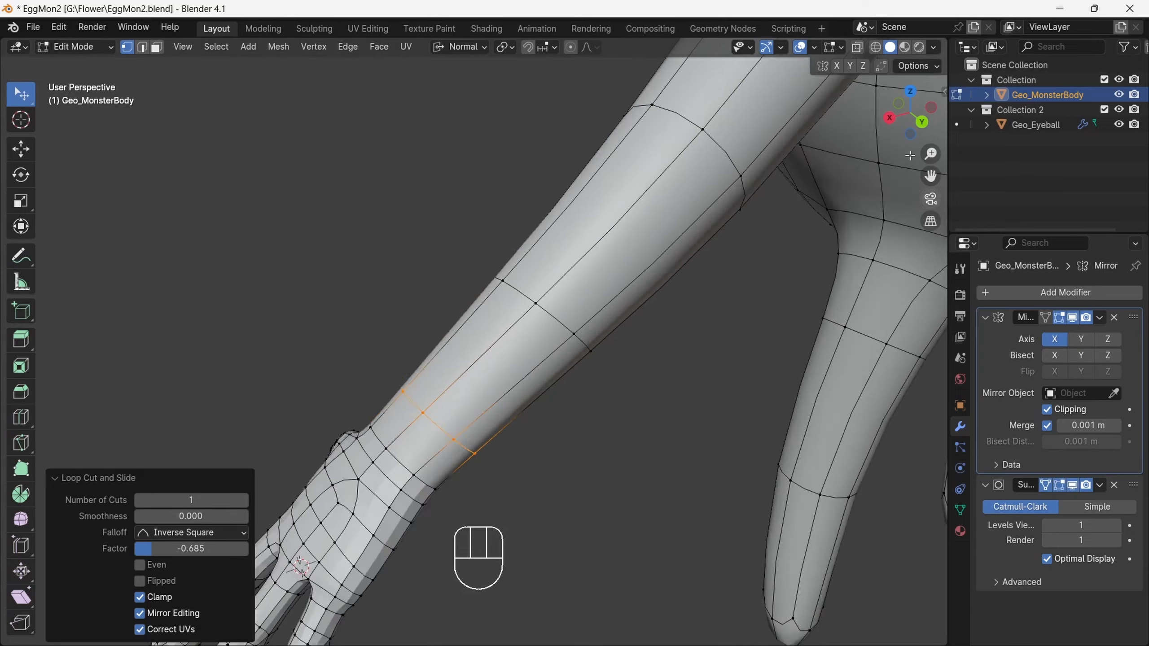
Recalculate the normals of the entire monster body mesh.
{"action": "middle_click_drag", "start_coordinate": [543, 272], "coordinate": [592, 256]}
{"action": "key", "text": "a"}
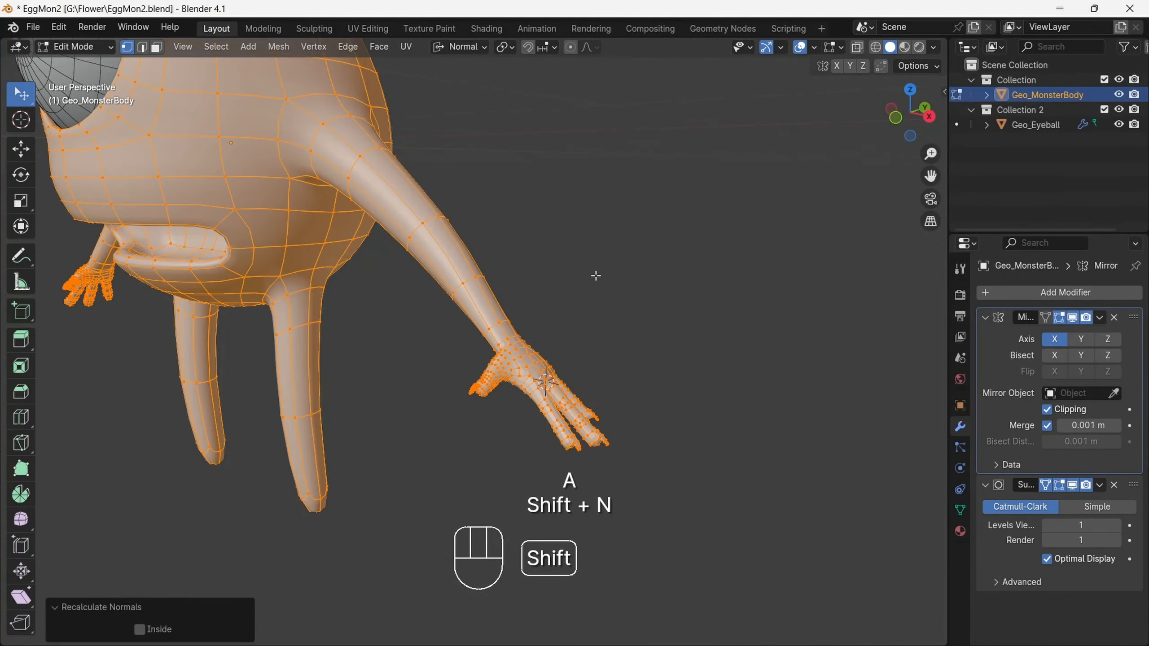
{"action": "left_click", "coordinate": [599, 272]}
Hide the overlays, leave mesh editing and shade the monster body smooth.
{"action": "left_click", "coordinate": [800, 48]}
{"action": "left_click_drag", "start_coordinate": [909, 113], "coordinate": [837, 116]}
{"action": "key", "text": "Tab"}
{"action": "right_click", "coordinate": [489, 217]}
{"action": "left_click", "coordinate": [489, 218]}
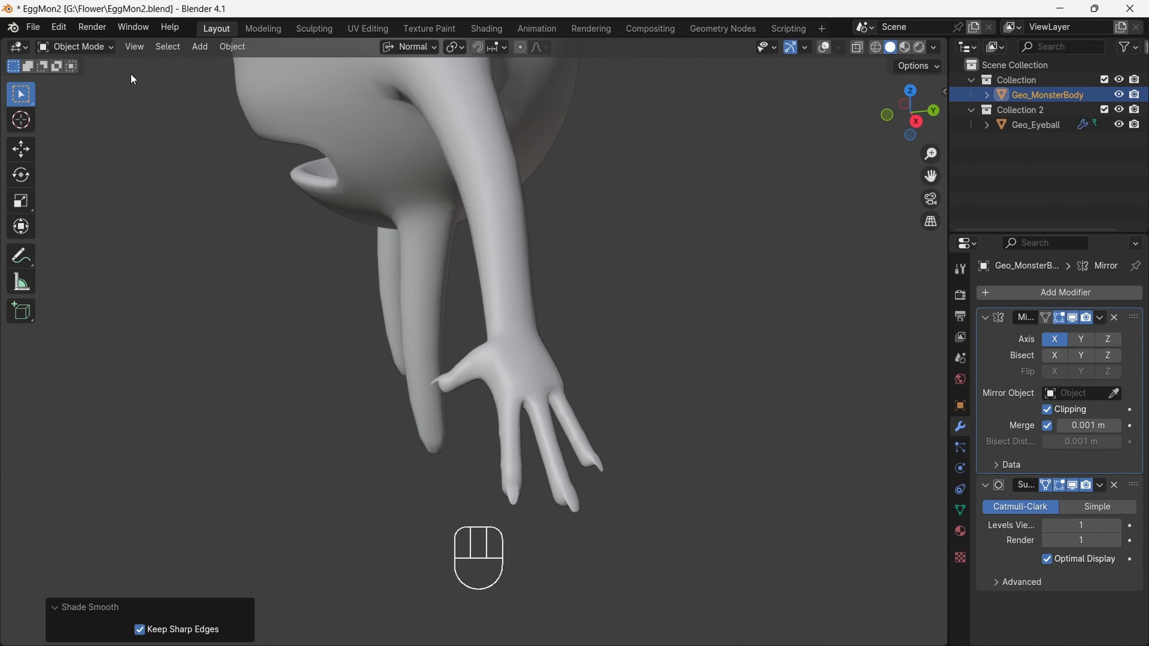
Return to editing the body mesh in front view with overlays shown, and save the file.
{"action": "key", "text": "Tab"}
{"action": "left_click_drag", "start_coordinate": [909, 113], "coordinate": [936, 235]}
{"action": "left_click_drag", "start_coordinate": [931, 176], "coordinate": [1140, 224]}
{"action": "left_click_drag", "start_coordinate": [910, 114], "coordinate": [964, 204]}
{"action": "left_click", "coordinate": [909, 113]}
{"action": "left_click", "coordinate": [33, 26]}
{"action": "left_click", "coordinate": [82, 126]}
{"action": "left_click", "coordinate": [800, 46]}
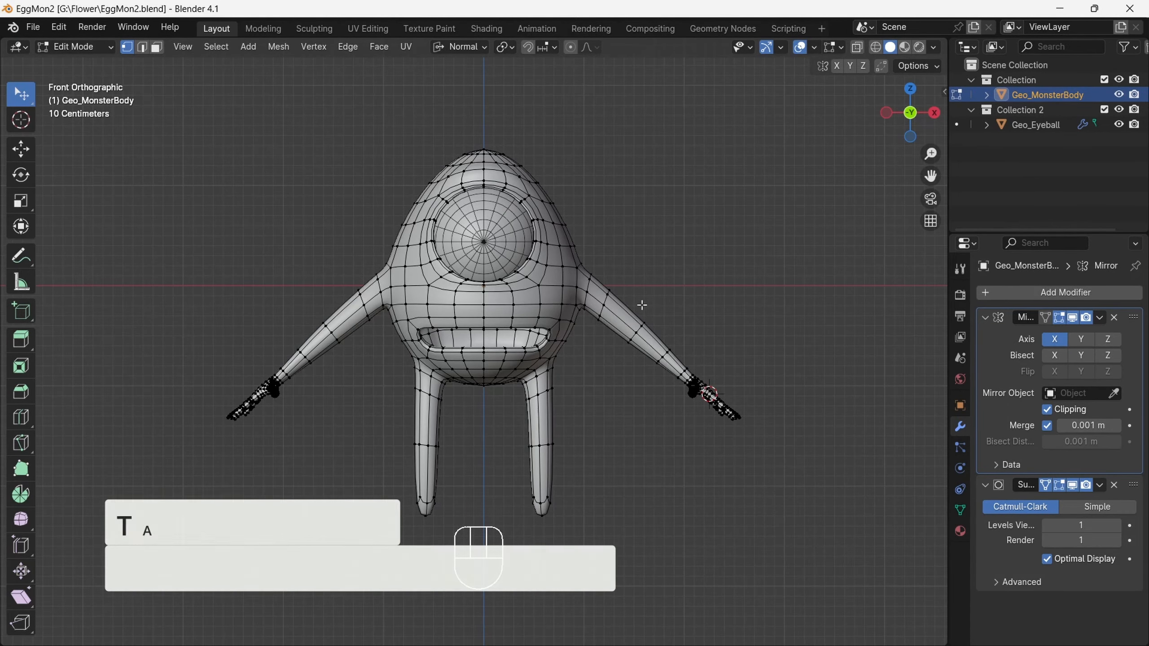
Grow the selection from the mouth's central inner vertex and delete the mouth cavity together with its lips.
{"action": "scroll", "coordinate": [642, 306], "scroll_direction": "up", "scroll_amount": 4}
{"action": "left_click_drag", "start_coordinate": [908, 107], "coordinate": [687, 232]}
{"action": "left_click_drag", "start_coordinate": [941, 89], "coordinate": [820, 168]}
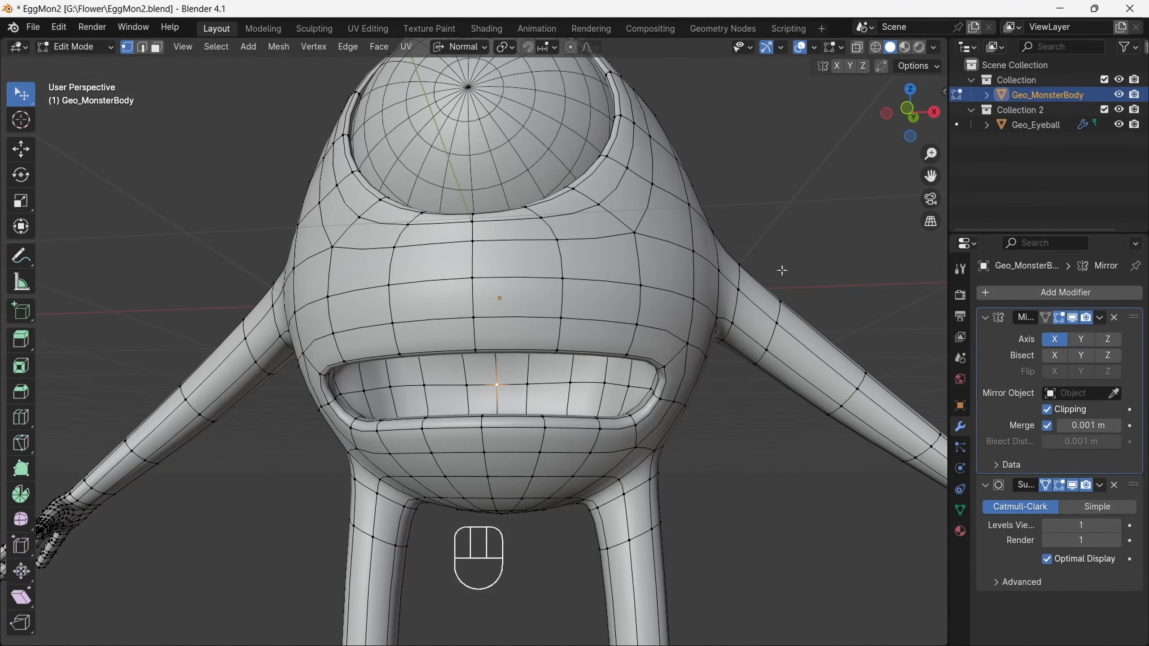
{"action": "key", "text": "ctrl+KP_Add"}
{"action": "key", "text": "ctrl+KP_Add"}
{"action": "key", "text": "ctrl+KP_Add"}
{"action": "key", "text": "ctrl+KP_Add"}
{"action": "key", "text": "ctrl+KP_Add"}
{"action": "key", "text": "x"}
{"action": "left_click", "coordinate": [699, 87]}
Try to fill the mouth opening from its boundary edge loop with Grid Fill.
{"action": "middle_click_drag", "start_coordinate": [497, 317], "coordinate": [464, 330]}
{"action": "right_click", "coordinate": [665, 273]}
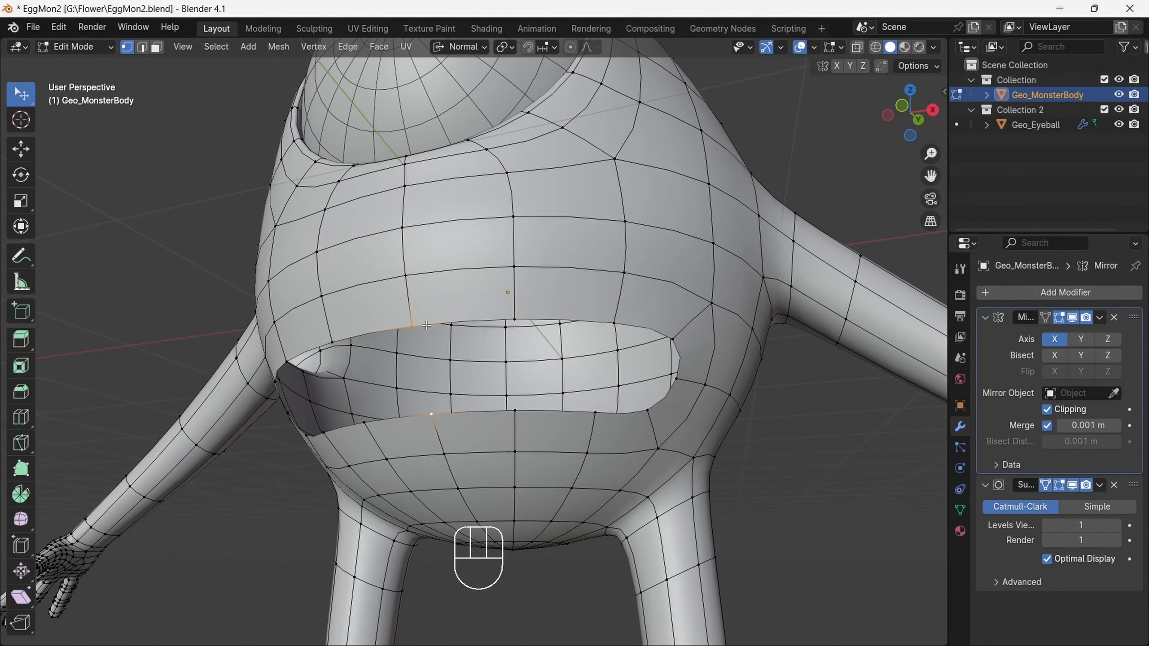
{"action": "left_click", "coordinate": [564, 320], "text": "alt"}
{"action": "left_click_drag", "start_coordinate": [910, 113], "coordinate": [901, 115]}
{"action": "left_click", "coordinate": [142, 46]}
{"action": "left_click", "coordinate": [347, 47]}
{"action": "left_click", "coordinate": [393, 92]}
{"action": "key", "text": "ctrl+z"}
{"action": "right_click", "coordinate": [733, 98]}
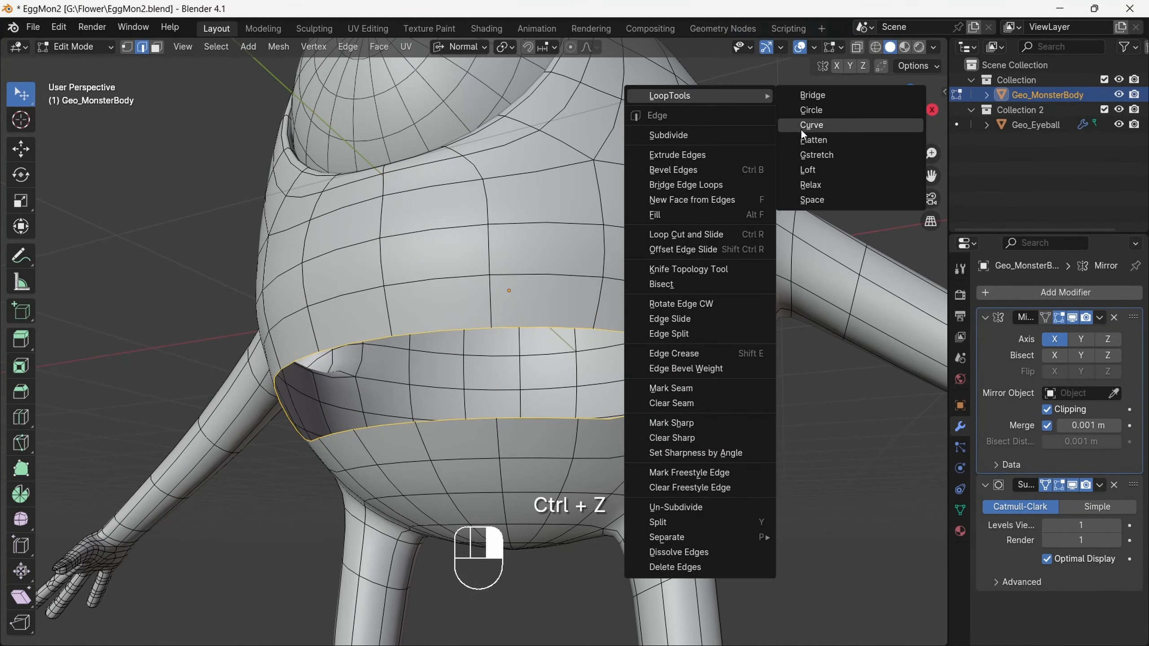
{"action": "left_click", "coordinate": [313, 47]}
{"action": "mouse_move", "coordinate": [379, 46]}
{"action": "left_click", "coordinate": [400, 222]}
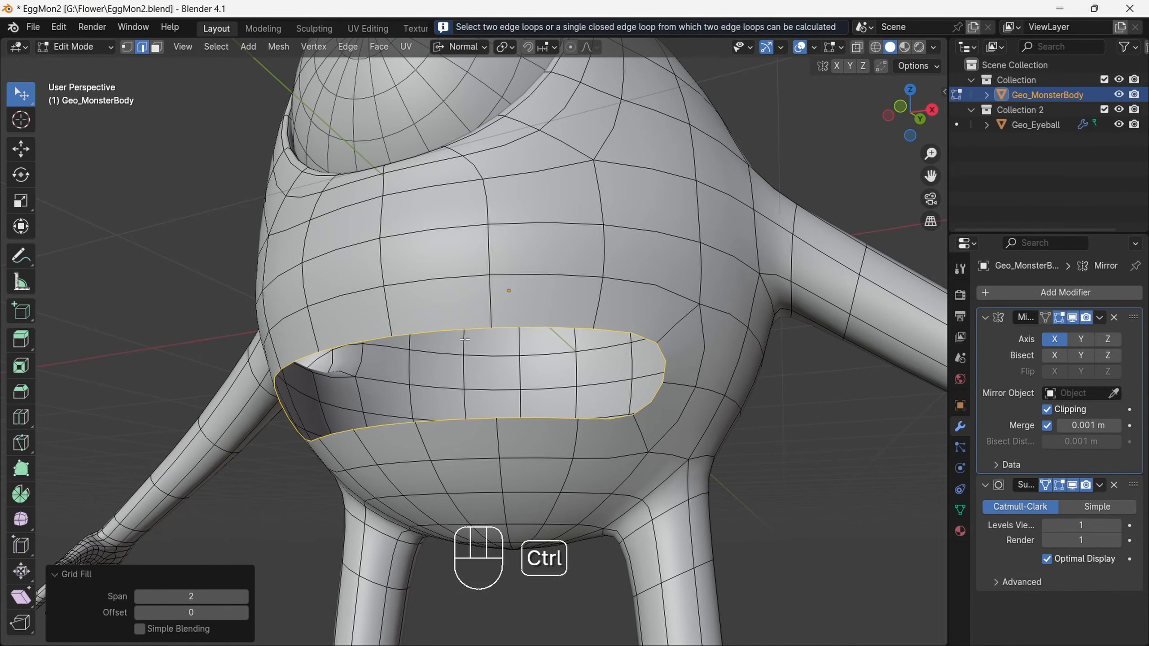
{"action": "key", "text": "ctrl+z"}
Create a new edge across the middle of the mouth opening and turn off the subdivision preview.
{"action": "scroll", "coordinate": [662, 283], "scroll_direction": "up", "scroll_amount": 2}
{"action": "right_click", "coordinate": [662, 285]}
{"action": "left_click", "coordinate": [662, 286]}
{"action": "mouse_move", "coordinate": [910, 113]}
{"action": "left_mouse_down"}
{"action": "mouse_move", "coordinate": [869, 143]}
{"action": "mouse_move", "coordinate": [908, 115]}
{"action": "mouse_move", "coordinate": [852, 136]}
{"action": "mouse_move", "coordinate": [984, 103]}
{"action": "mouse_move", "coordinate": [901, 127]}
{"action": "left_mouse_up"}
{"action": "right_click", "coordinate": [588, 251]}
{"action": "left_click", "coordinate": [587, 198]}
{"action": "scroll", "coordinate": [461, 276], "scroll_direction": "up", "scroll_amount": 2}
{"action": "left_click", "coordinate": [1072, 485]}
{"action": "left_click", "coordinate": [922, 113]}
{"action": "key", "text": "ctrl+z"}
Fill the middle of the mouth opening with new faces between its upper and lower edge vertices.
{"action": "left_click", "coordinate": [547, 250], "text": "shift"}
{"action": "left_click", "coordinate": [546, 356], "text": "shift"}
{"action": "right_click", "coordinate": [737, 277]}
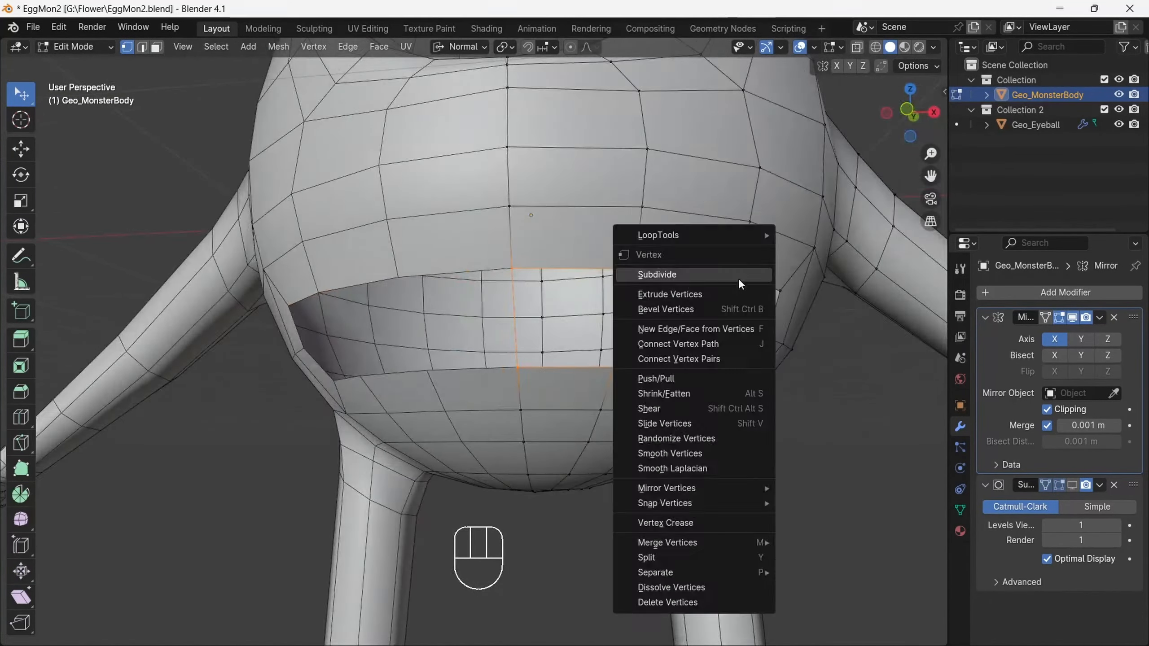
{"action": "left_click", "coordinate": [694, 329]}
{"action": "left_click", "coordinate": [585, 257]}
{"action": "right_click", "coordinate": [750, 269]}
{"action": "left_click", "coordinate": [750, 269]}
Add one horizontal loop cut through the new mouth faces with a slide factor of 0.014.
{"action": "left_click", "coordinate": [21, 417]}
{"action": "left_click", "coordinate": [499, 311]}
{"action": "left_click", "coordinate": [931, 111]}
{"action": "left_click", "coordinate": [21, 94]}
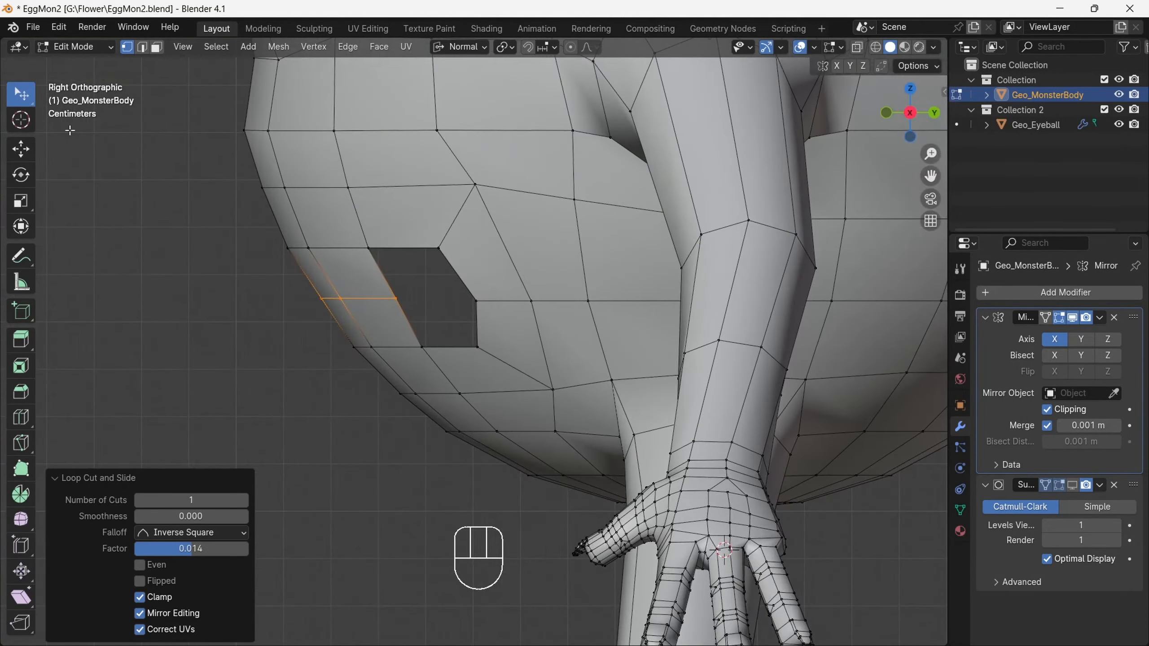
Fill the remaining opening at the outer end of the mouth with faces and check the surface without overlays.
{"action": "left_click", "coordinate": [524, 246]}
{"action": "left_click", "coordinate": [392, 302]}
{"action": "left_click", "coordinate": [476, 302], "text": "shift"}
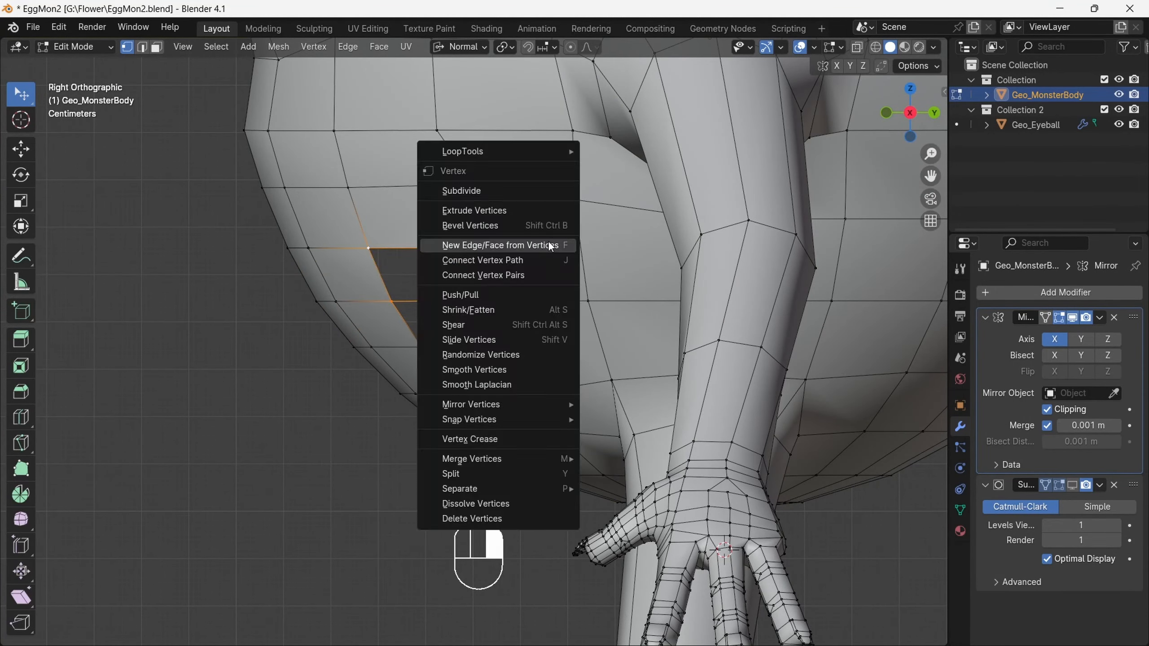
{"action": "left_click", "coordinate": [603, 247]}
{"action": "left_click_drag", "start_coordinate": [911, 112], "coordinate": [851, 113]}
{"action": "left_click", "coordinate": [800, 47]}
{"action": "left_click", "coordinate": [799, 47]}
{"action": "left_click", "coordinate": [1073, 485]}
{"action": "left_click", "coordinate": [931, 111]}
Dissolve the horizontal edge loop running through the filled mouth area.
{"action": "left_click", "coordinate": [141, 47]}
{"action": "key", "text": "x"}
{"action": "left_click", "coordinate": [633, 333]}
Select the horizontal edge path above the enlarged face row and edge-slide it downward to even the spacing.
{"action": "left_click", "coordinate": [618, 249]}
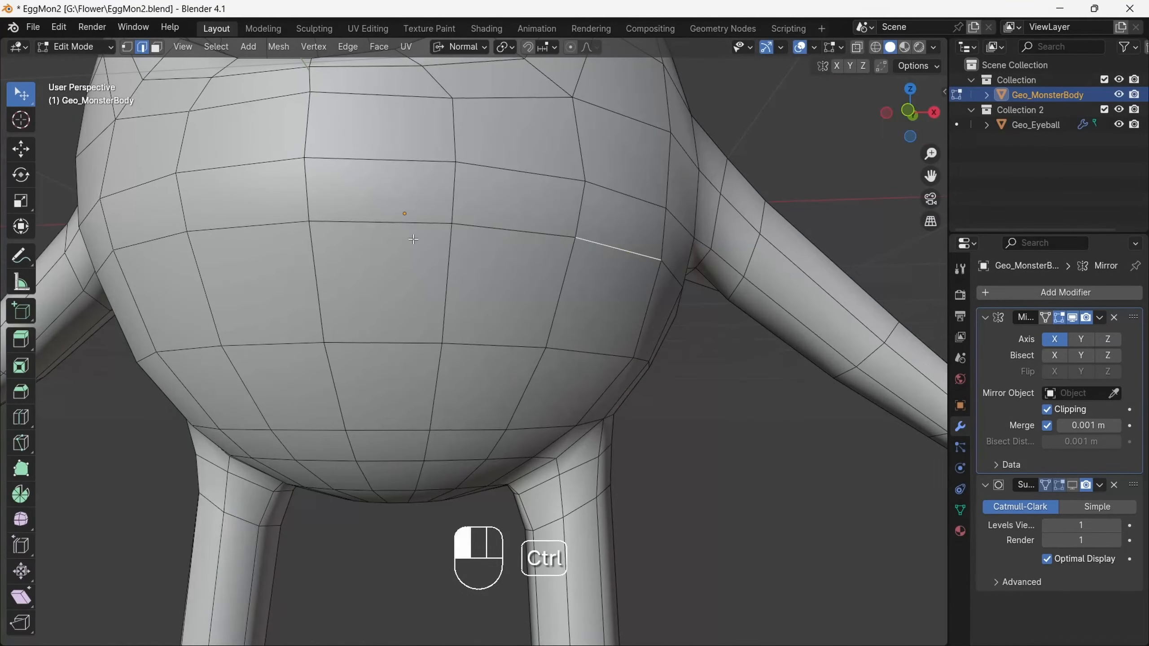
{"action": "left_click", "coordinate": [413, 239], "text": "ctrl"}
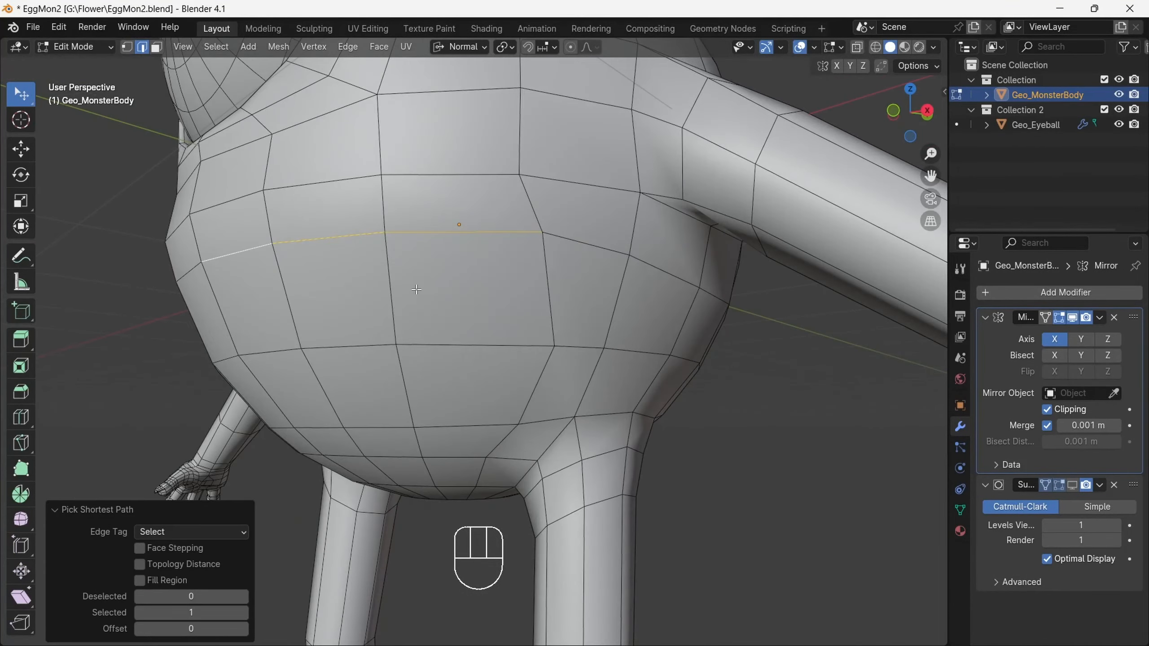
{"action": "key", "text": "g"}
{"action": "key", "text": "g"}
Slide individual vertices on the side of the belly along their edges to even out the face grid.
{"action": "key", "text": "1"}
{"action": "left_click", "coordinate": [626, 268]}
{"action": "key", "text": "g"}
{"action": "key", "text": "g"}
{"action": "left_click", "coordinate": [634, 308]}
{"action": "left_click", "coordinate": [553, 348]}
{"action": "left_click", "coordinate": [545, 258]}
{"action": "key", "text": "g"}
{"action": "key", "text": "g"}
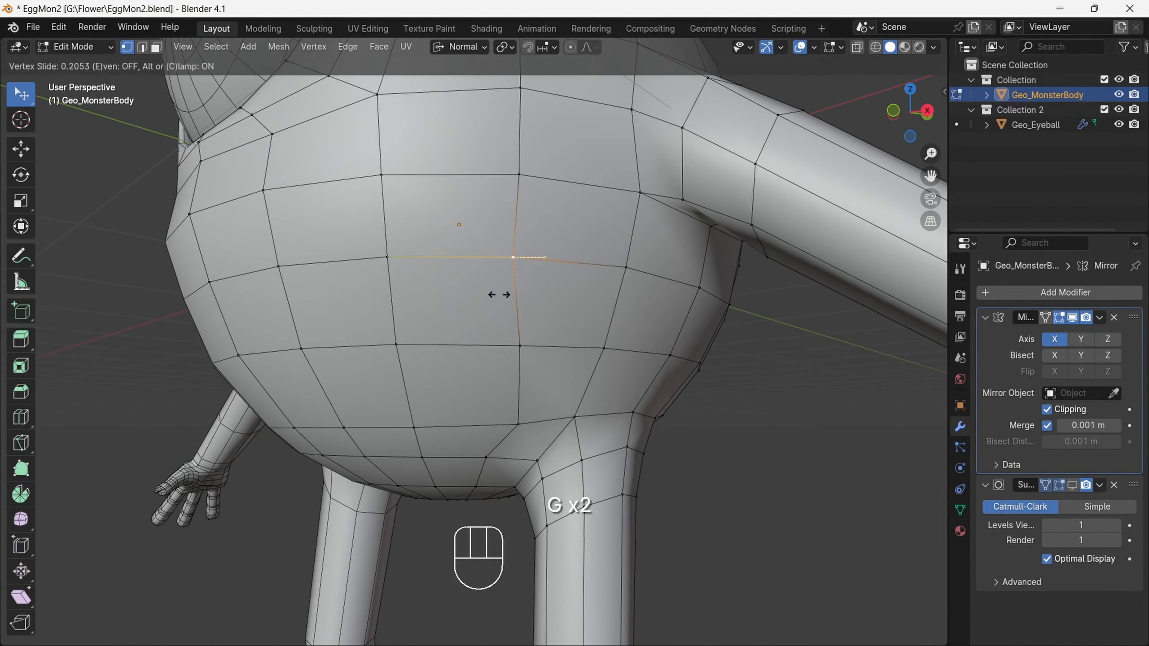
{"action": "left_click", "coordinate": [493, 425]}
Push the selected belly vertices outward 0.0217 m with Shrink/Fatten and preview the subdivided body without overlays.
{"action": "left_click_drag", "start_coordinate": [911, 113], "coordinate": [977, 141]}
{"action": "left_click", "coordinate": [909, 113]}
{"action": "left_click", "coordinate": [565, 422]}
{"action": "key", "text": "alt+s"}
{"action": "left_click", "coordinate": [659, 426]}
{"action": "left_click_drag", "start_coordinate": [910, 113], "coordinate": [941, 59]}
{"action": "left_click", "coordinate": [1072, 485]}
{"action": "left_click", "coordinate": [800, 47]}
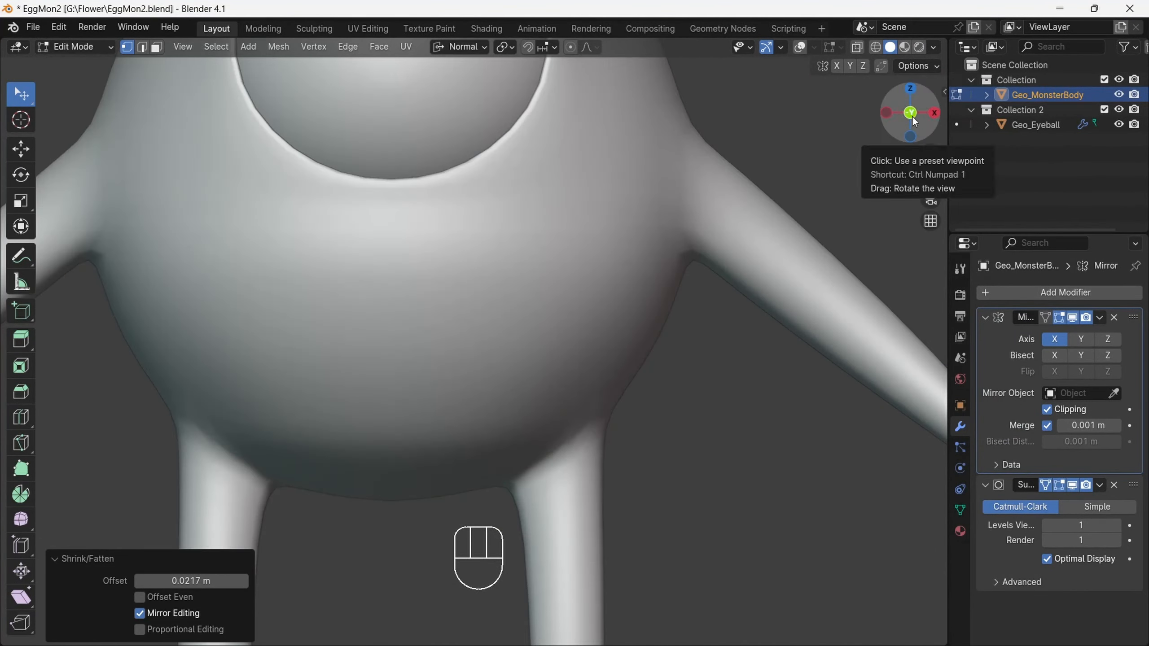
Select the boundary edges of the front faces beside the center line and bevel them to outline the mouth.
{"action": "left_click", "coordinate": [800, 47]}
{"action": "key", "text": "KP_1"}
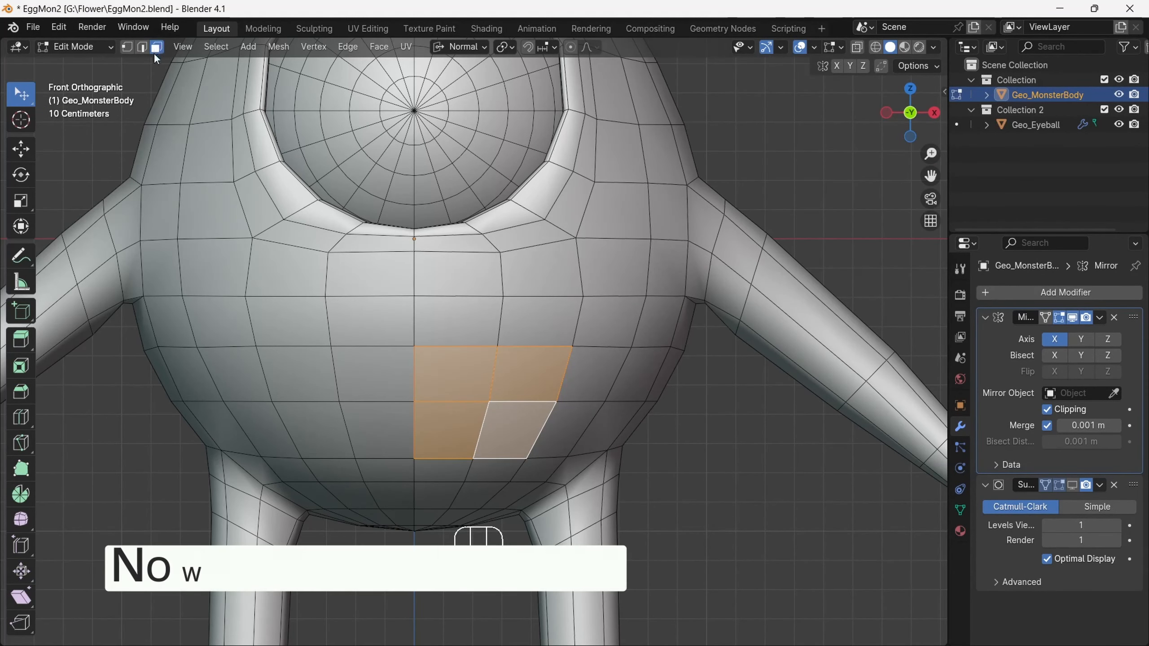
{"action": "left_click", "coordinate": [505, 356]}
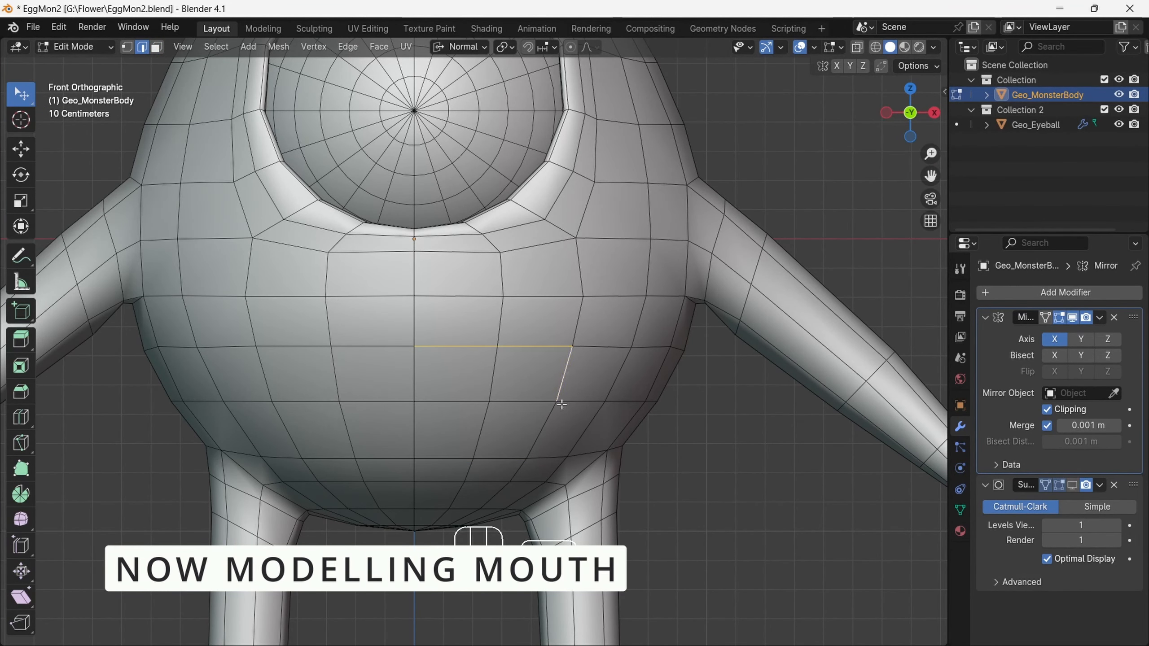
{"action": "left_click_drag", "start_coordinate": [929, 176], "coordinate": [920, 168]}
{"action": "left_click_drag", "start_coordinate": [931, 153], "coordinate": [930, 144]}
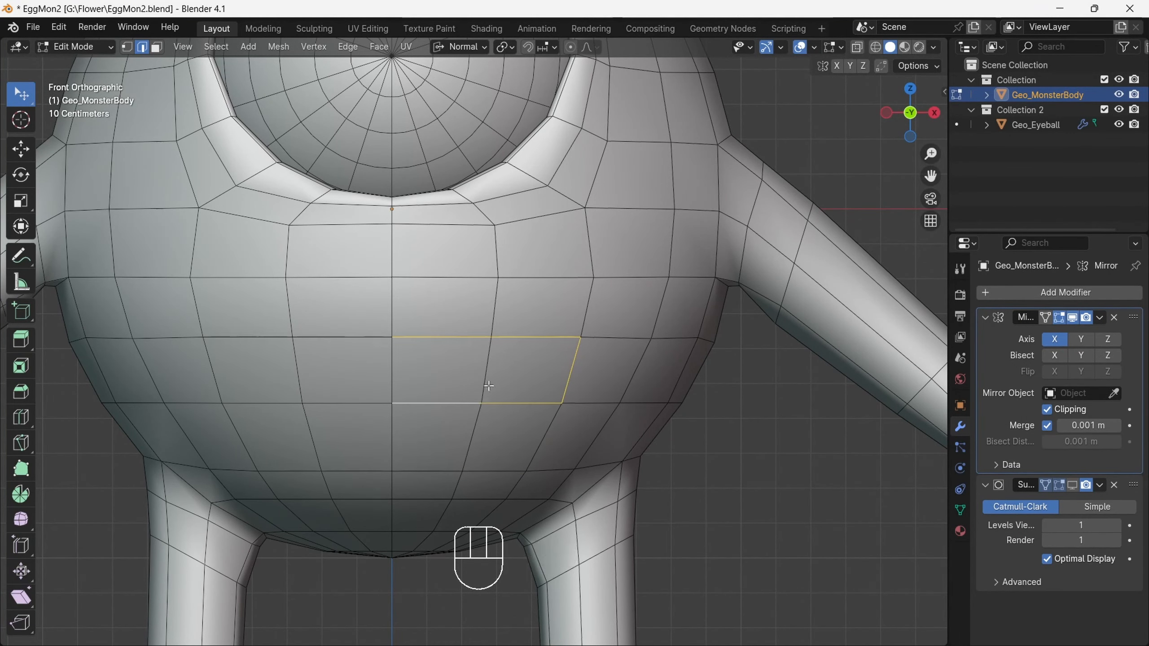
{"action": "left_click", "coordinate": [615, 373]}
Select the inner edge loop of the mouth outline and edge-slide it inward with a factor of 0.235.
{"action": "left_click", "coordinate": [538, 344]}
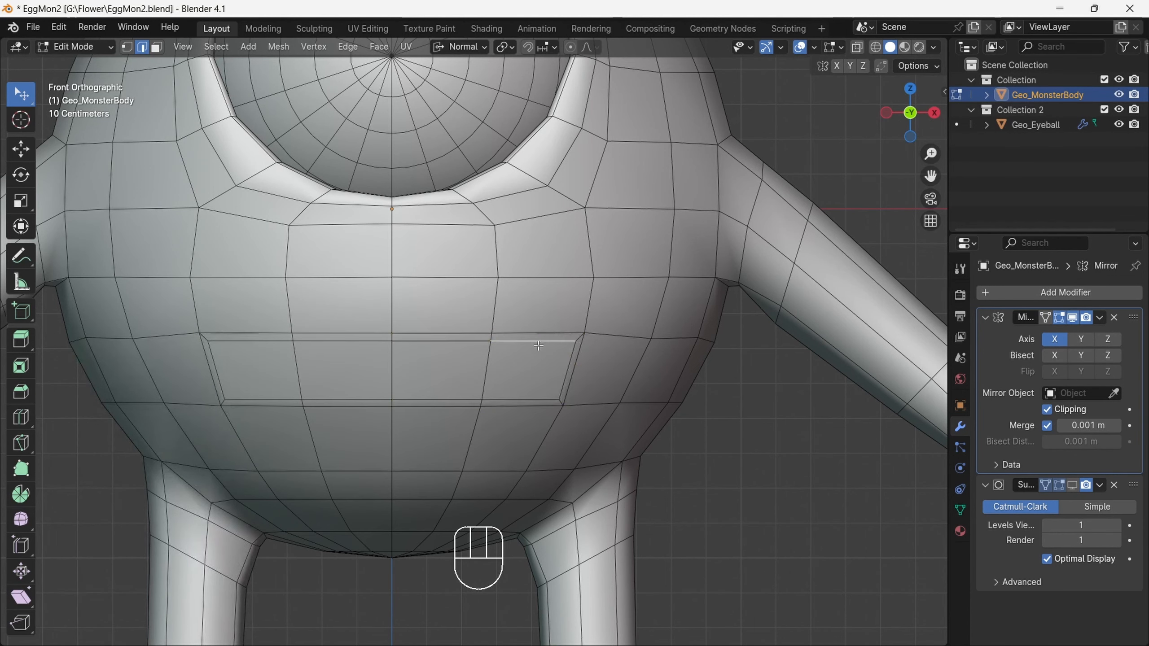
{"action": "key", "text": "g"}
{"action": "key", "text": "g"}
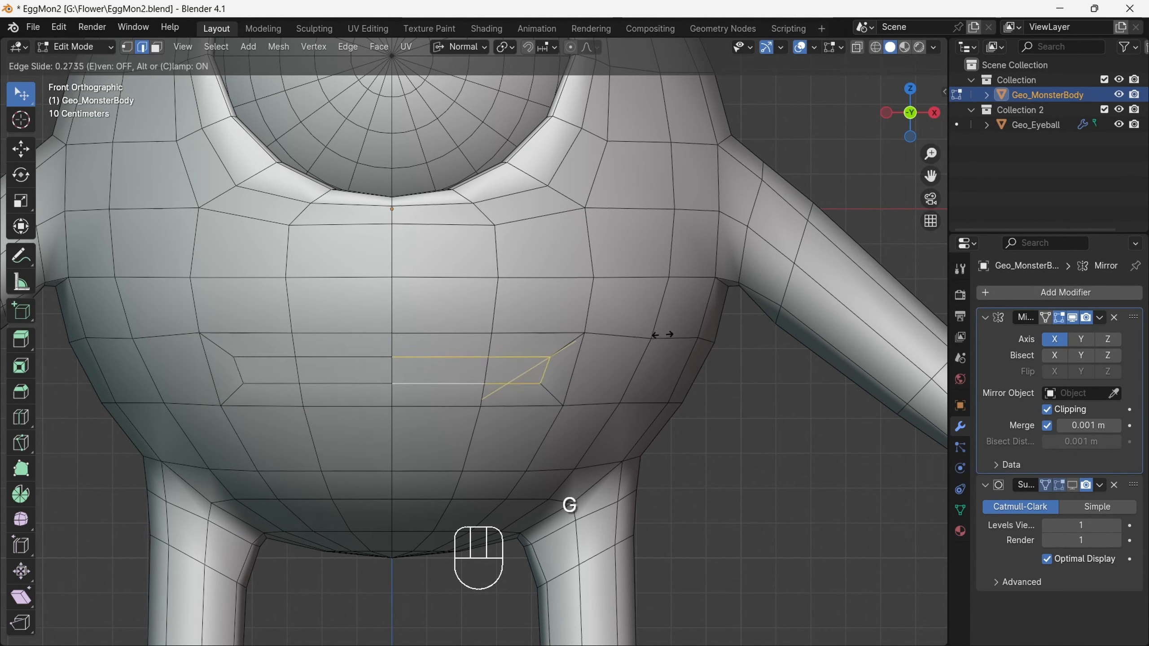
{"action": "left_click", "coordinate": [664, 335]}
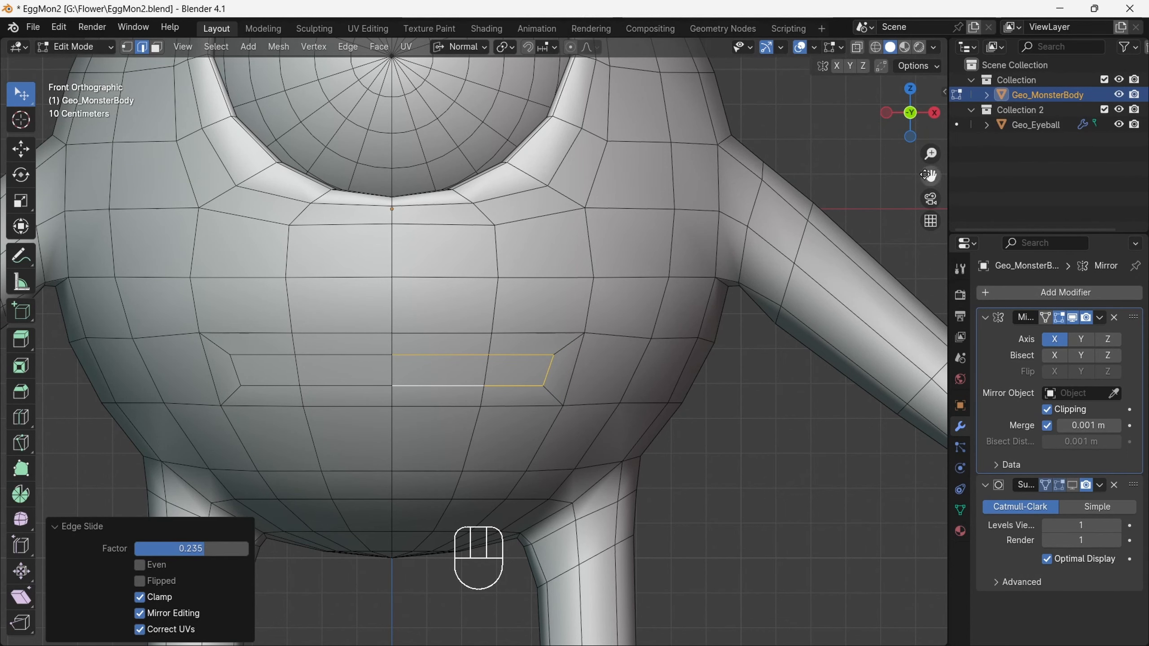
Turn on the subdivision preview and inspect the mouth outline with the overlays temporarily hidden.
{"action": "left_click", "coordinate": [1066, 484]}
{"action": "left_click", "coordinate": [799, 48]}
{"action": "mouse_move", "coordinate": [905, 107]}
{"action": "left_mouse_down"}
{"action": "mouse_move", "coordinate": [821, 119]}
{"action": "mouse_move", "coordinate": [900, 113]}
{"action": "left_mouse_up"}
{"action": "left_click", "coordinate": [910, 112]}
{"action": "left_click", "coordinate": [800, 47]}
{"action": "left_click_drag", "start_coordinate": [930, 153], "coordinate": [910, 109]}
Select the inner mouth faces and push them inward with Shrink/Fatten by -0.0128 m.
{"action": "left_click", "coordinate": [156, 47]}
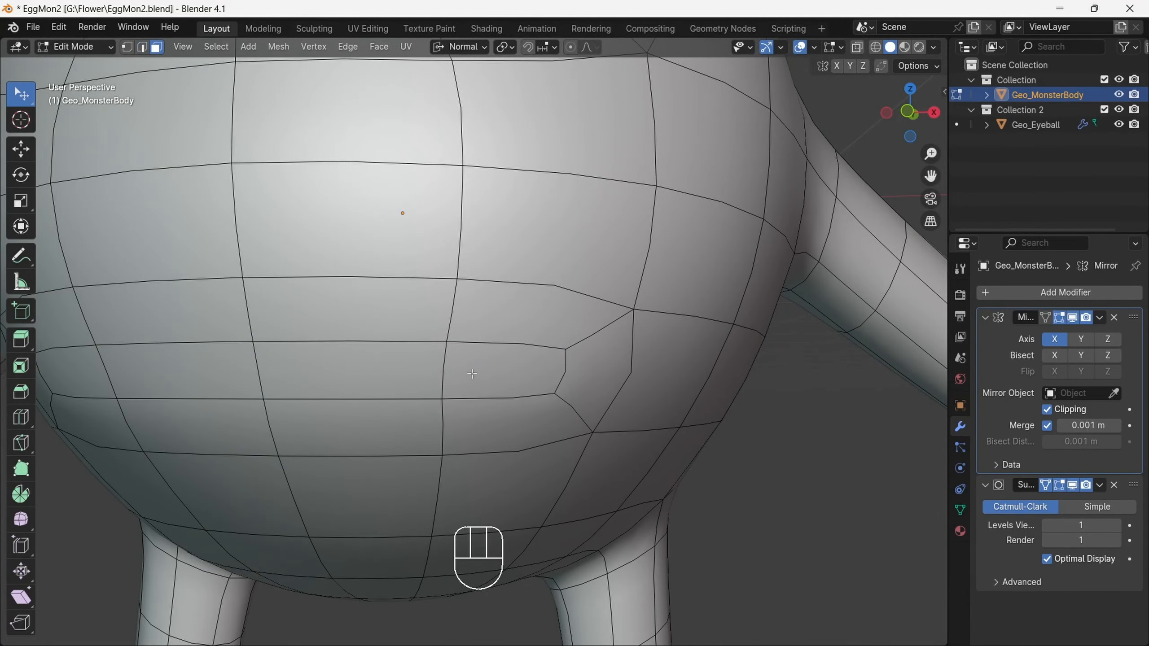
{"action": "left_click", "coordinate": [398, 367], "text": "shift"}
{"action": "left_click_drag", "start_coordinate": [930, 155], "coordinate": [930, 173]}
{"action": "left_click_drag", "start_coordinate": [909, 112], "coordinate": [812, 111]}
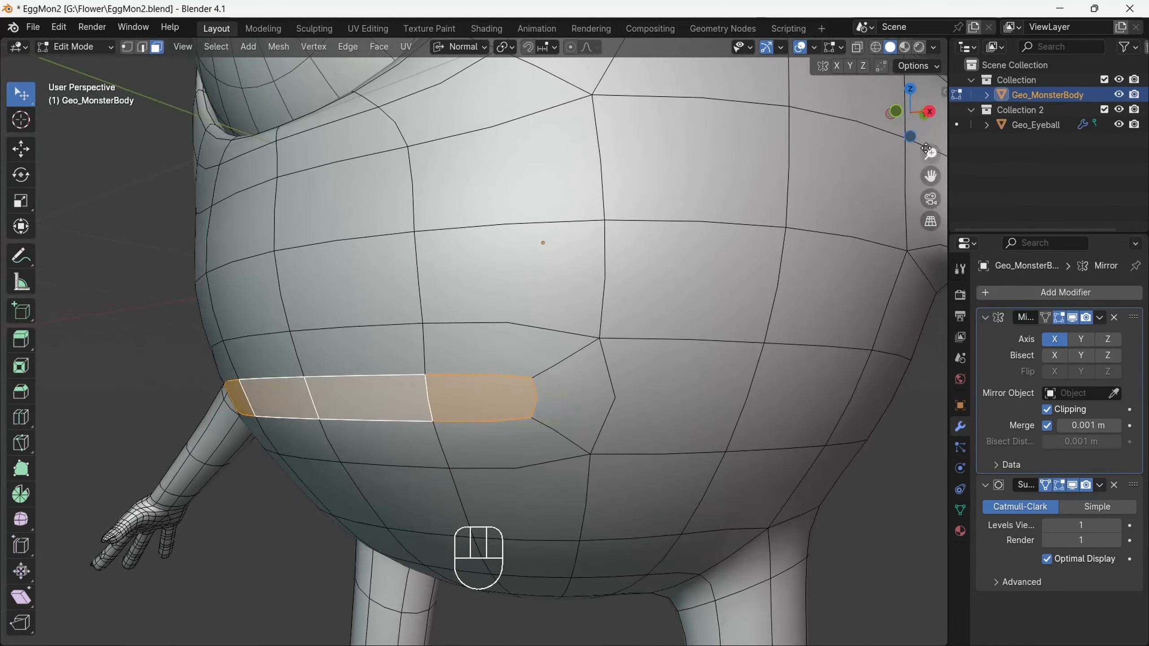
{"action": "left_click_drag", "start_coordinate": [929, 154], "coordinate": [929, 148]}
{"action": "key", "text": "alt+s"}
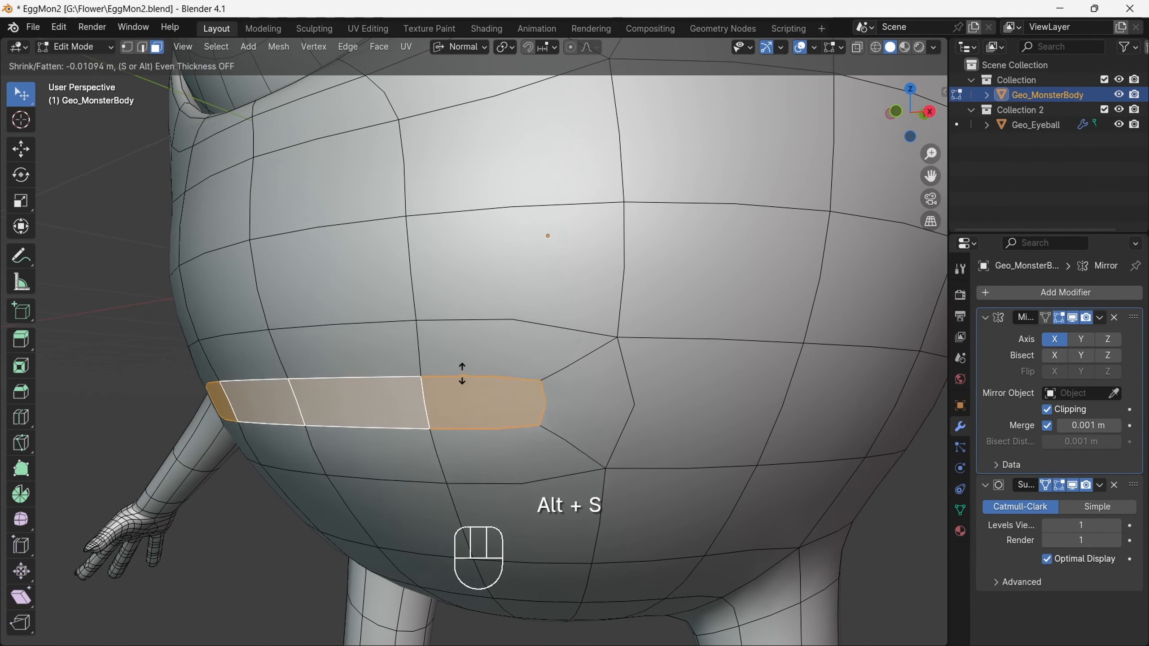
{"action": "left_click", "coordinate": [448, 382]}
Extrude the mouth faces -0.071255 m along their normal into the body and return to front view.
{"action": "key", "text": "e"}
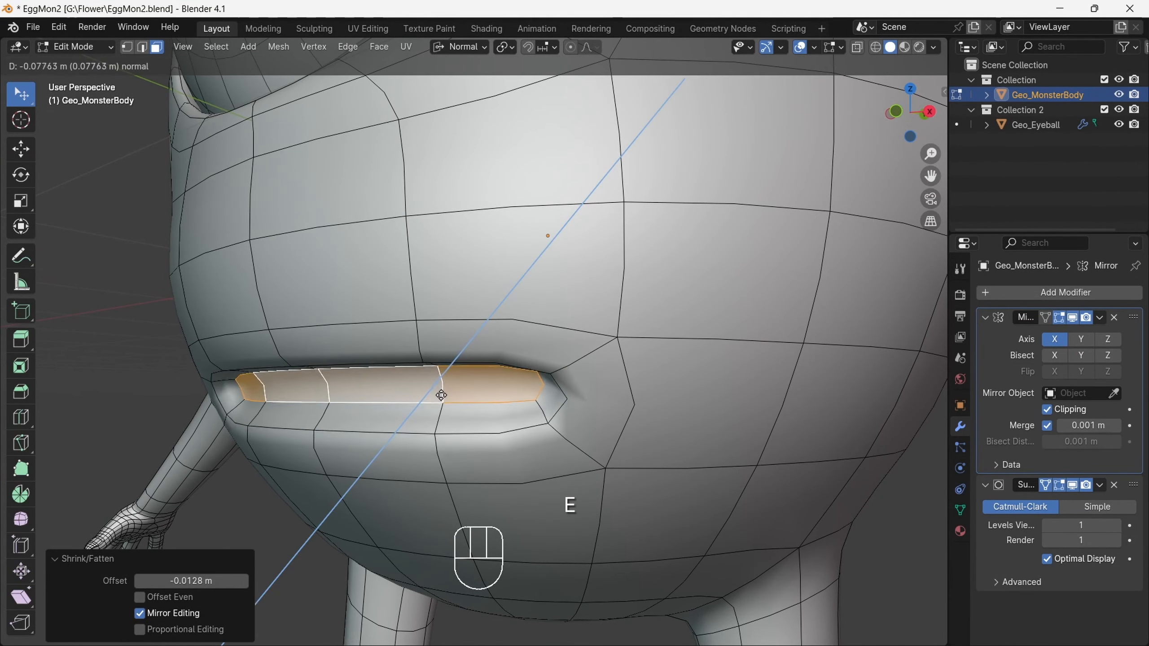
{"action": "left_click", "coordinate": [440, 397]}
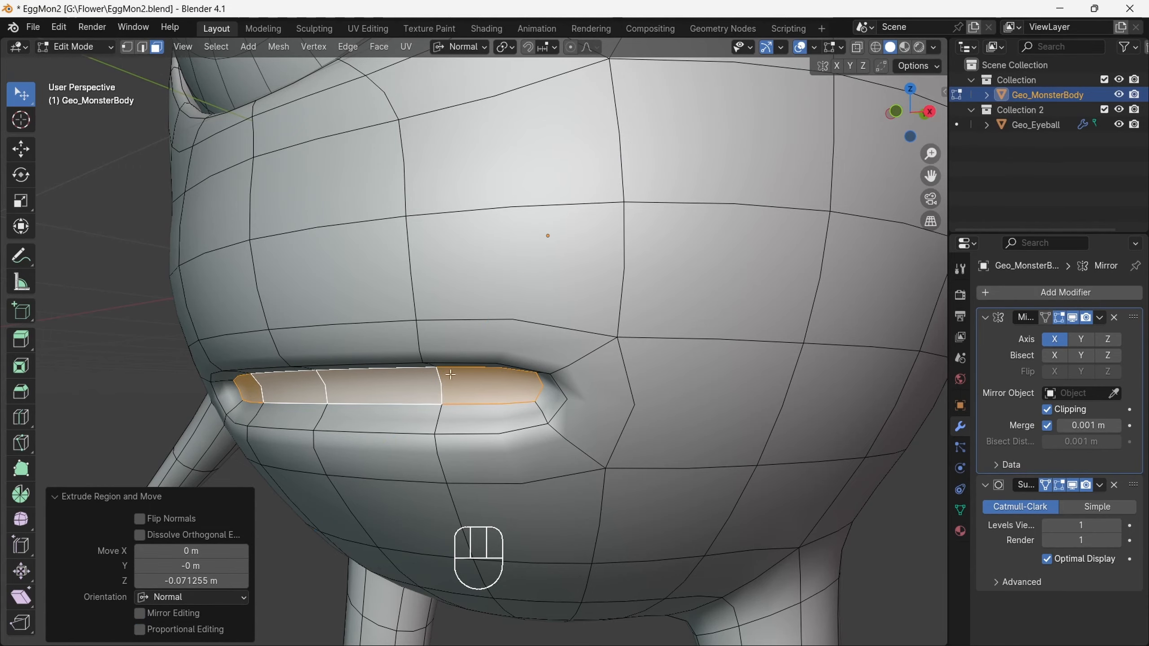
{"action": "left_click", "coordinate": [896, 111]}
{"action": "scroll", "coordinate": [882, 289], "scroll_direction": "down", "scroll_amount": 4}
{"action": "left_click", "coordinate": [882, 289]}
Set the viewport shading color to Material and hide the overlays.
{"action": "left_click", "coordinate": [933, 48]}
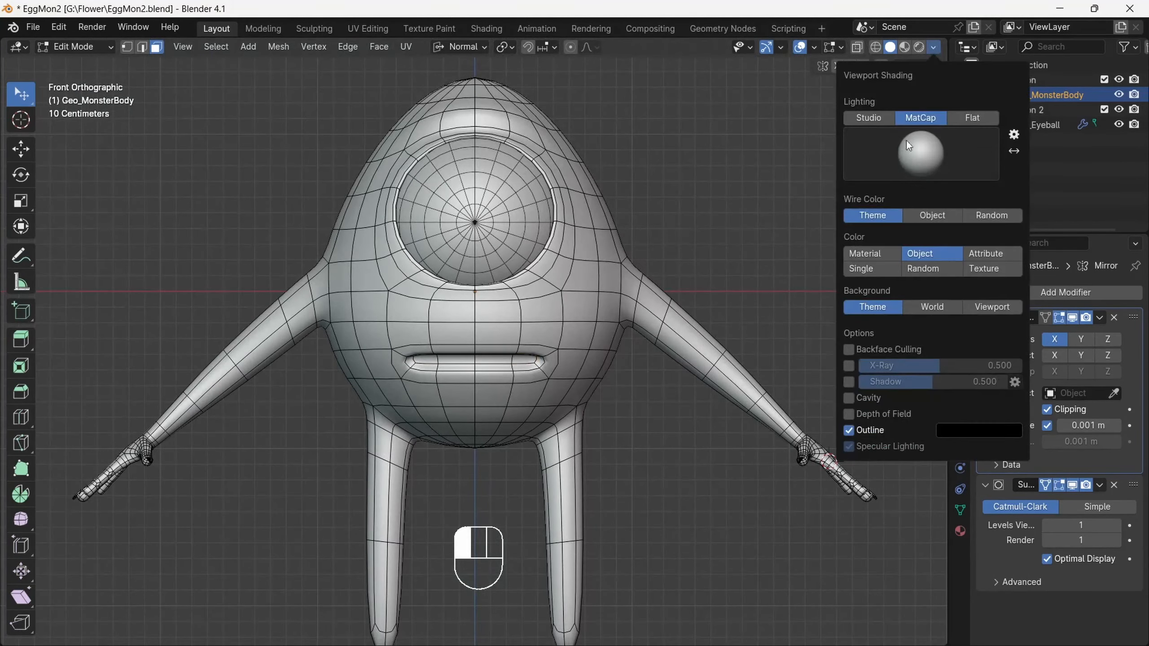
{"action": "left_click", "coordinate": [872, 254]}
{"action": "left_click", "coordinate": [800, 47]}
{"action": "mouse_move", "coordinate": [931, 155]}
{"action": "left_mouse_down"}
{"action": "mouse_move", "coordinate": [930, 176]}
{"action": "mouse_move", "coordinate": [867, 157]}
{"action": "left_mouse_up"}
Save the file and show the overlays again.
{"action": "left_click", "coordinate": [40, 29]}
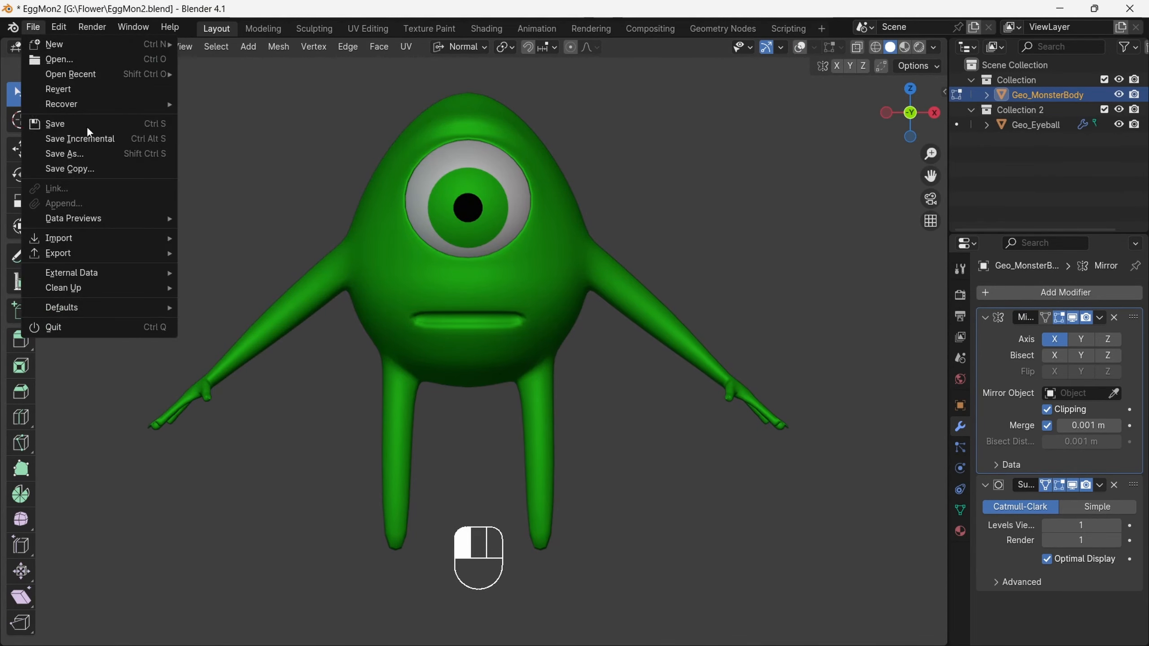
{"action": "left_click", "coordinate": [58, 124]}
{"action": "left_click_drag", "start_coordinate": [931, 154], "coordinate": [845, 165]}
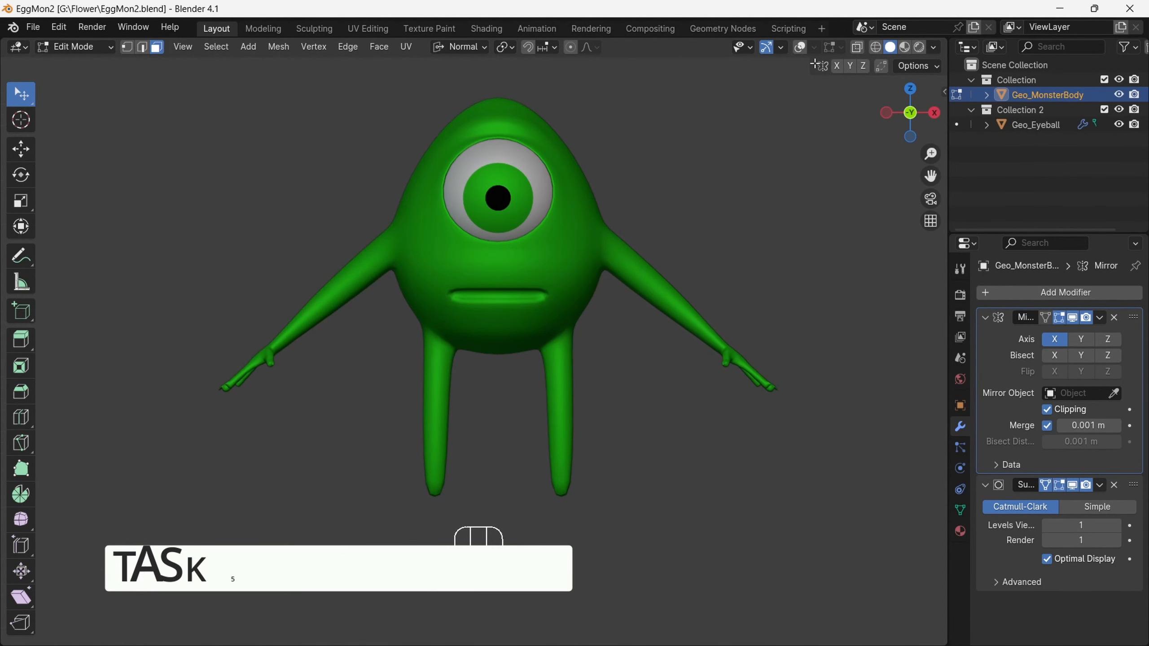
{"action": "left_click", "coordinate": [800, 47]}
Cut a loop near the leg's lower end and remove the rounded tip below it, with the subdivision preview off.
{"action": "left_click", "coordinate": [76, 47]}
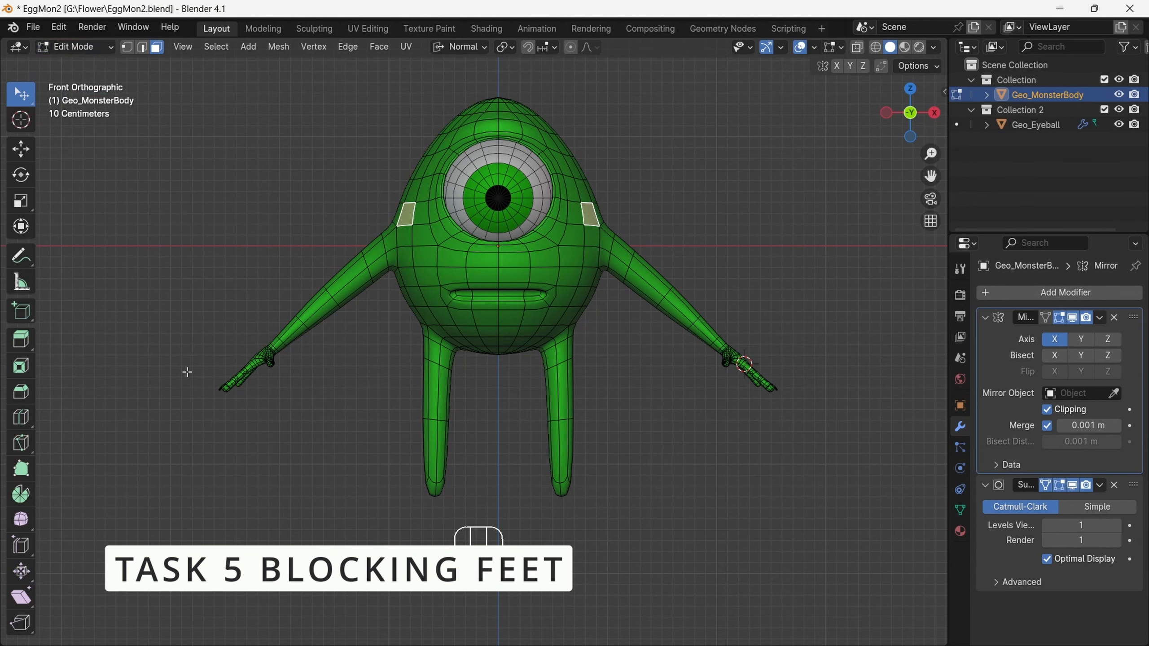
{"action": "left_click_drag", "start_coordinate": [931, 176], "coordinate": [952, 128]}
{"action": "left_click", "coordinate": [664, 279]}
{"action": "mouse_move", "coordinate": [930, 154]}
{"action": "left_mouse_down"}
{"action": "mouse_move", "coordinate": [930, 113]}
{"action": "mouse_move", "coordinate": [879, 124]}
{"action": "mouse_move", "coordinate": [903, 110]}
{"action": "mouse_move", "coordinate": [895, 91]}
{"action": "mouse_move", "coordinate": [908, 108]}
{"action": "mouse_move", "coordinate": [908, 82]}
{"action": "mouse_move", "coordinate": [1011, 153]}
{"action": "mouse_move", "coordinate": [822, 151]}
{"action": "mouse_move", "coordinate": [926, 154]}
{"action": "left_mouse_up"}
{"action": "left_click", "coordinate": [22, 419]}
{"action": "left_click", "coordinate": [1072, 486]}
Duplicate the open edge loop at the leg's end in place and separate it into its own object.
{"action": "key", "text": "shift+d"}
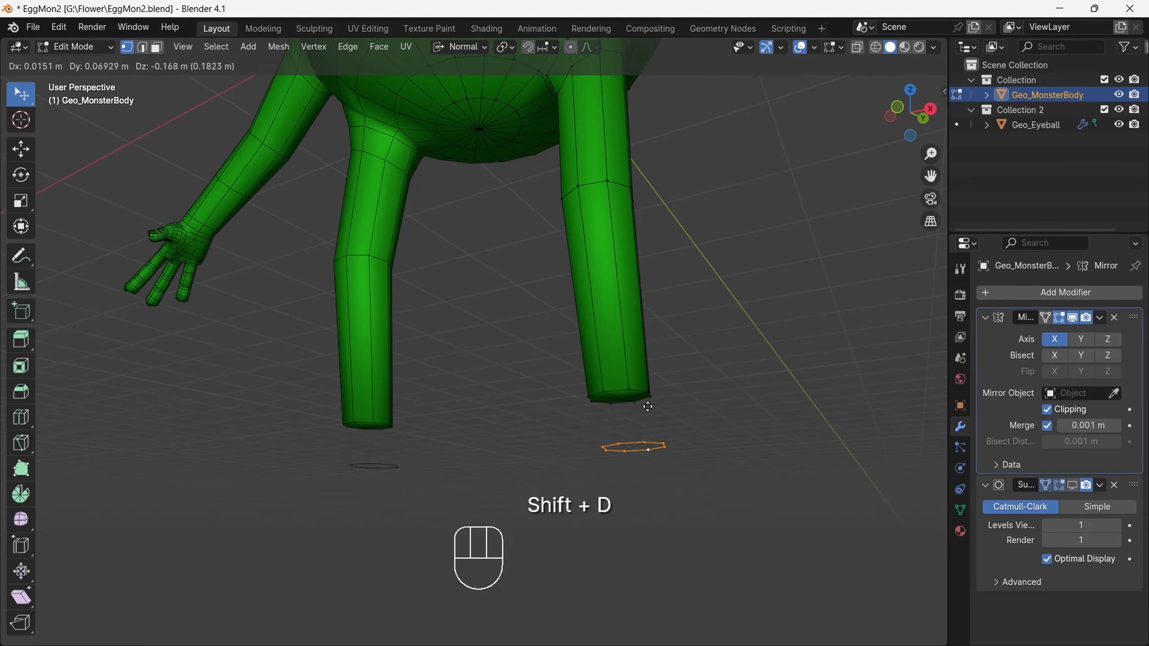
{"action": "right_click", "coordinate": [679, 358]}
{"action": "key", "text": "p"}
{"action": "left_click", "coordinate": [733, 323]}
{"action": "scroll", "coordinate": [665, 335], "scroll_direction": "up", "scroll_amount": 4}
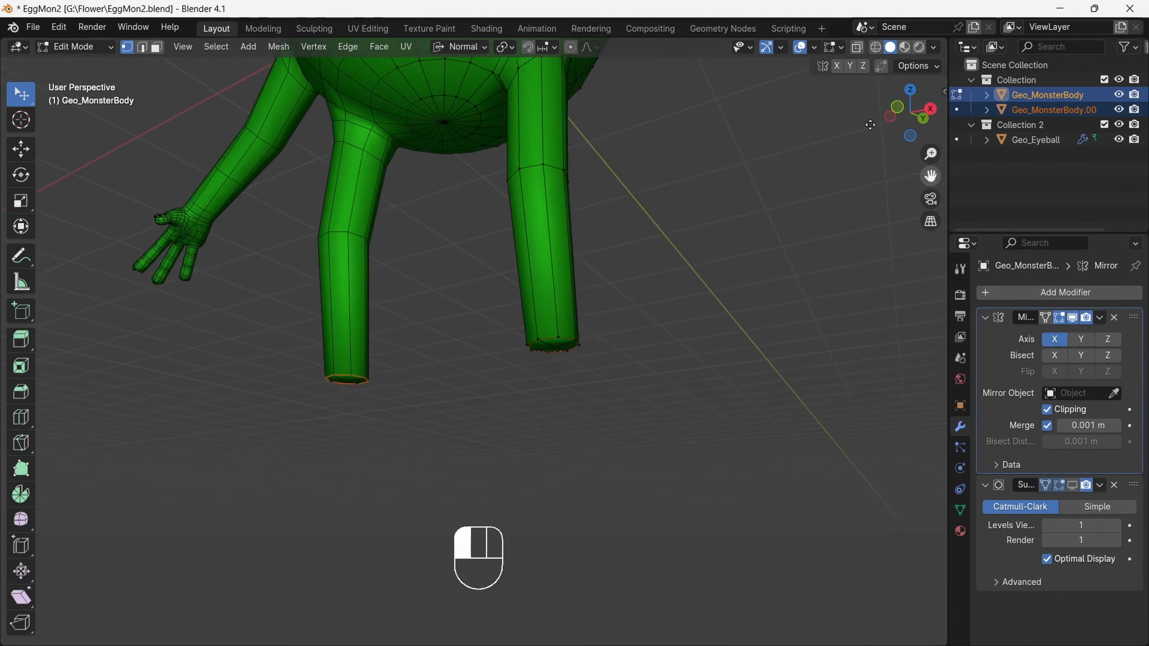
Switch to Object Mode, select the separated ankle loop object and isolate it in local view.
{"action": "key", "text": "Tab"}
{"action": "left_click", "coordinate": [1047, 111]}
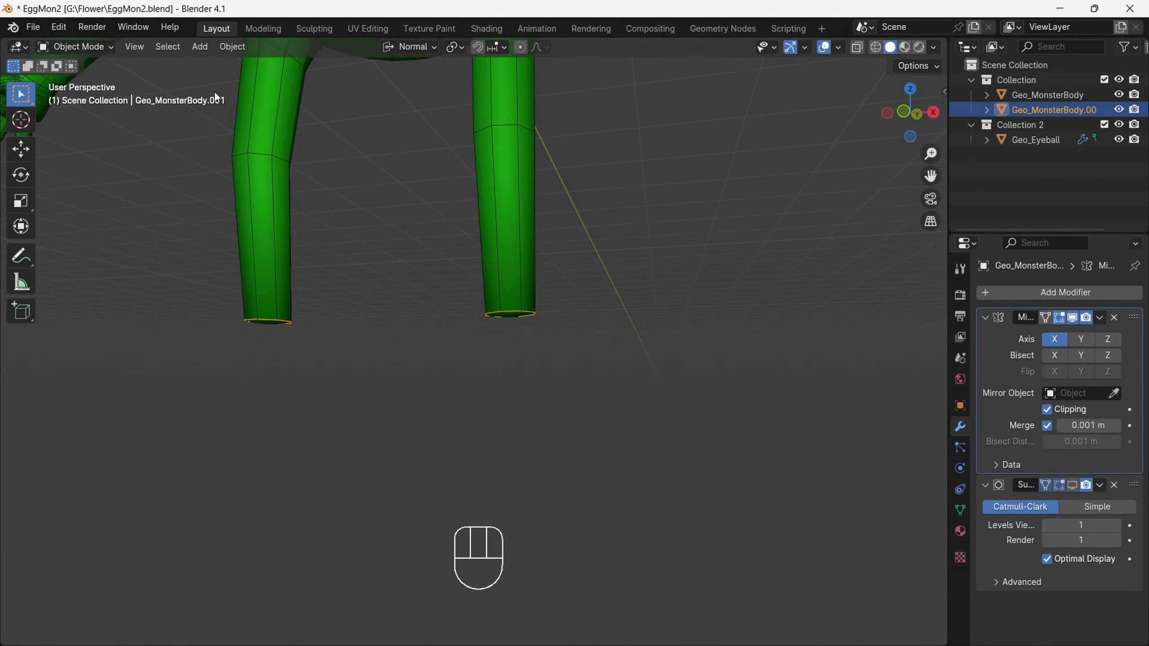
{"action": "left_click", "coordinate": [135, 46]}
{"action": "mouse_move", "coordinate": [294, 187]}
{"action": "left_click", "coordinate": [353, 187]}
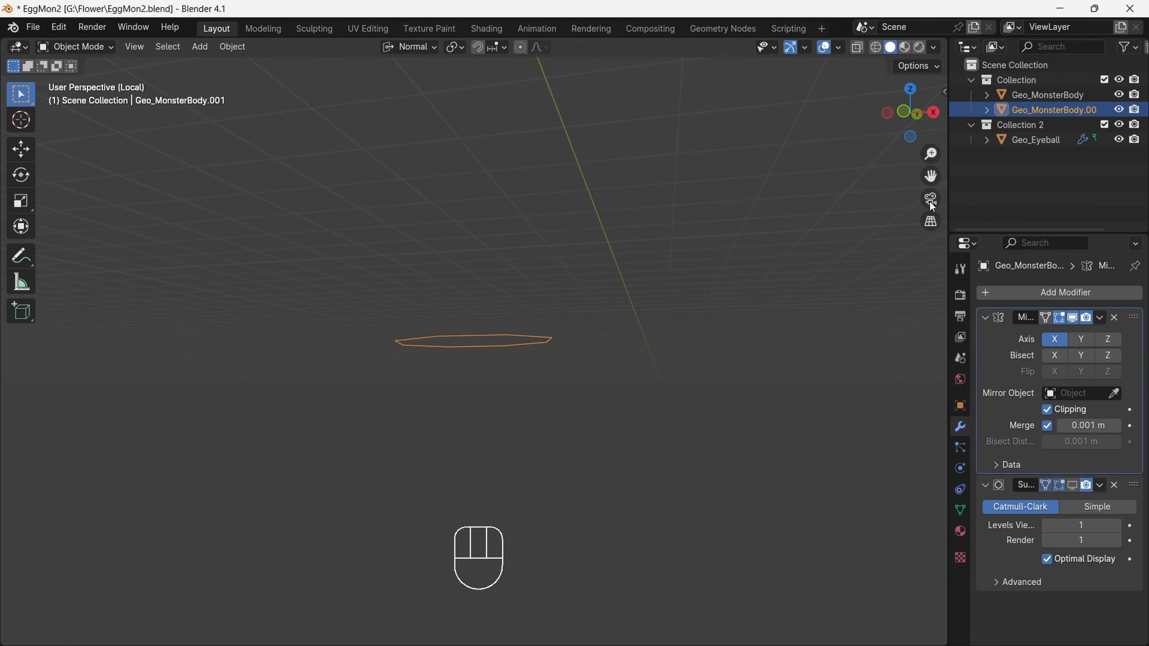
Start editing the isolated ankle loop's mesh and look at it in top orthographic view.
{"action": "left_click_drag", "start_coordinate": [919, 118], "coordinate": [882, 114]}
{"action": "key", "text": "Tab"}
{"action": "key", "text": "KP_1"}
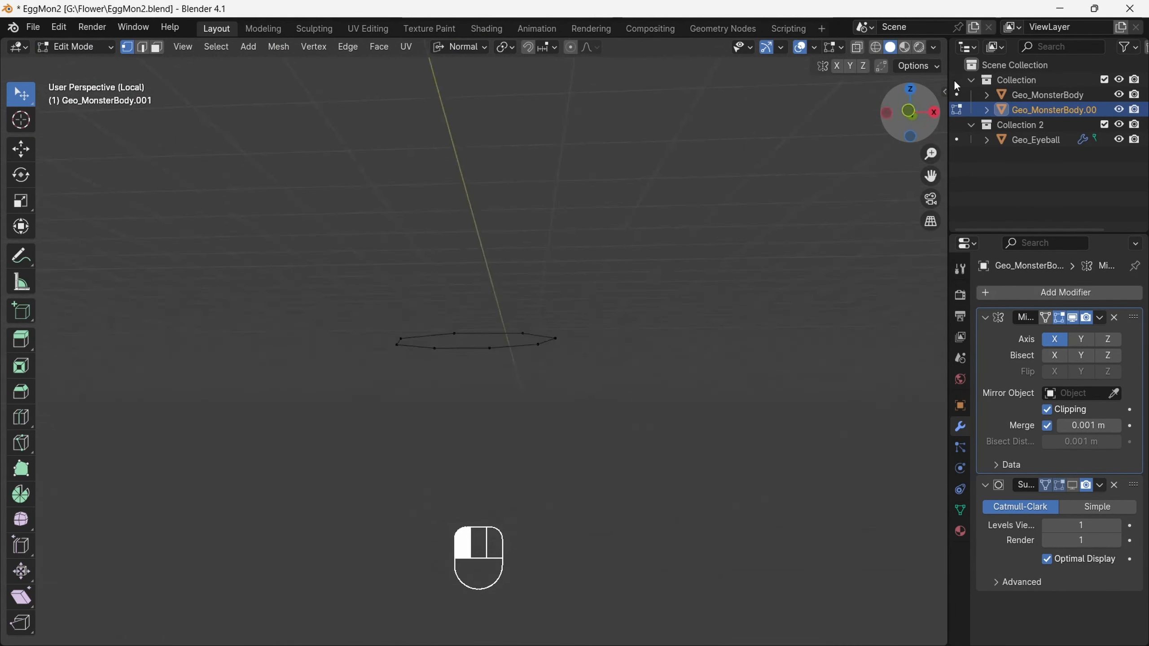
{"action": "left_click", "coordinate": [936, 221]}
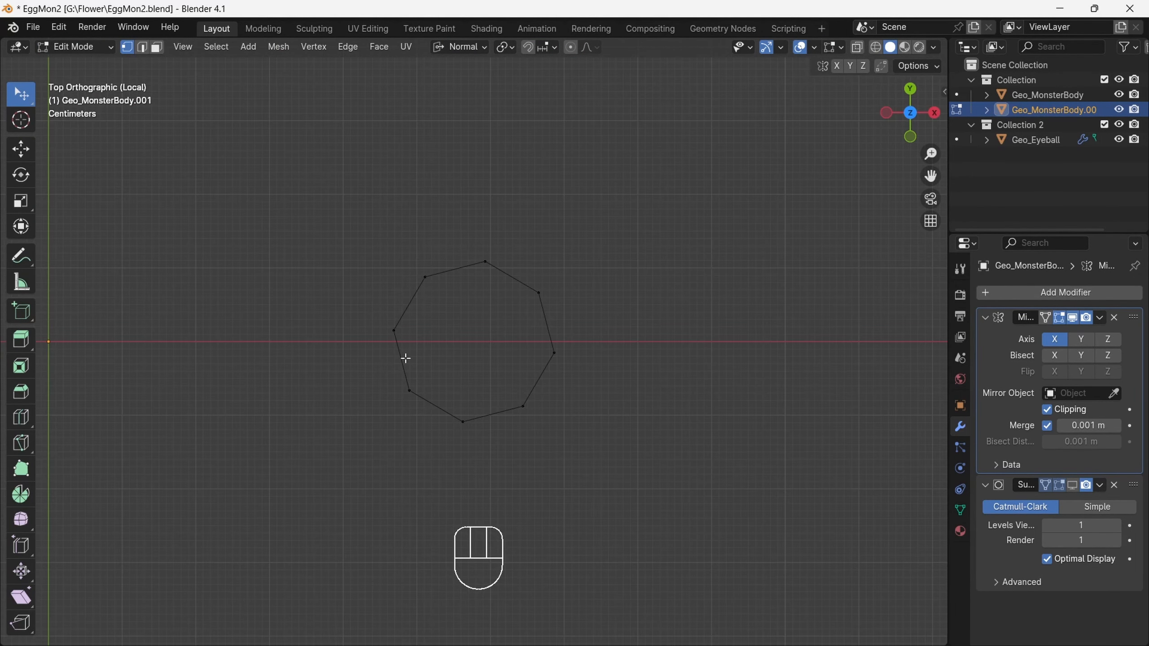
Straighten the ankle loop by rotating it -8° in the top view and 1° in the front view.
{"action": "key", "text": "r"}
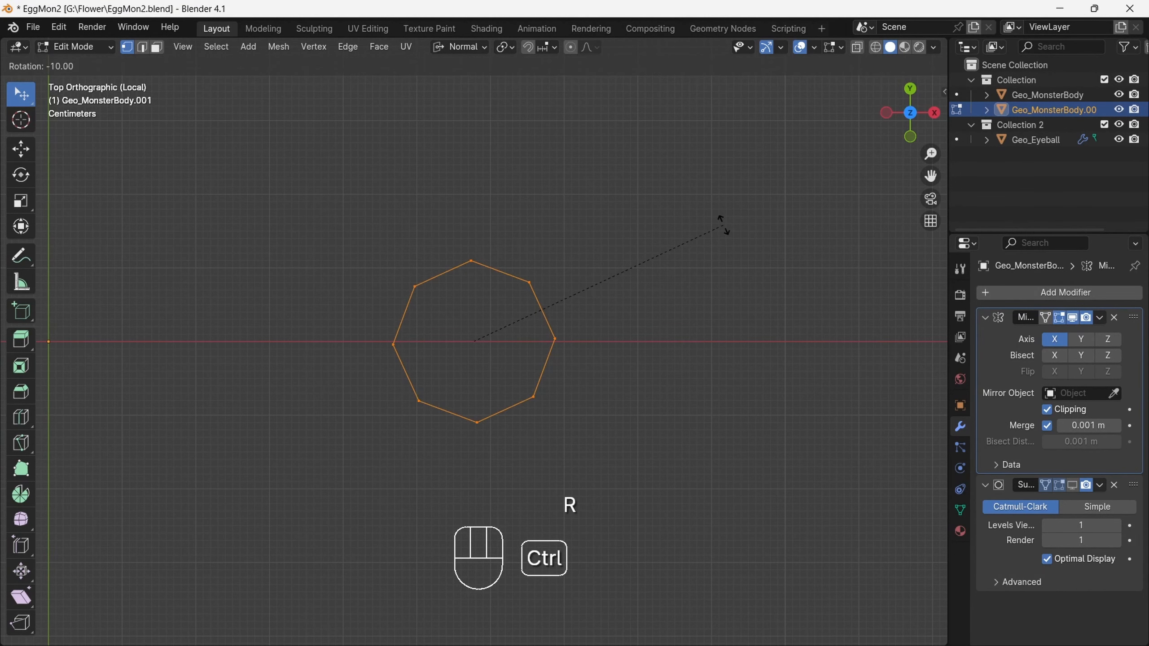
{"action": "left_click", "coordinate": [665, 430]}
{"action": "left_click", "coordinate": [910, 136]}
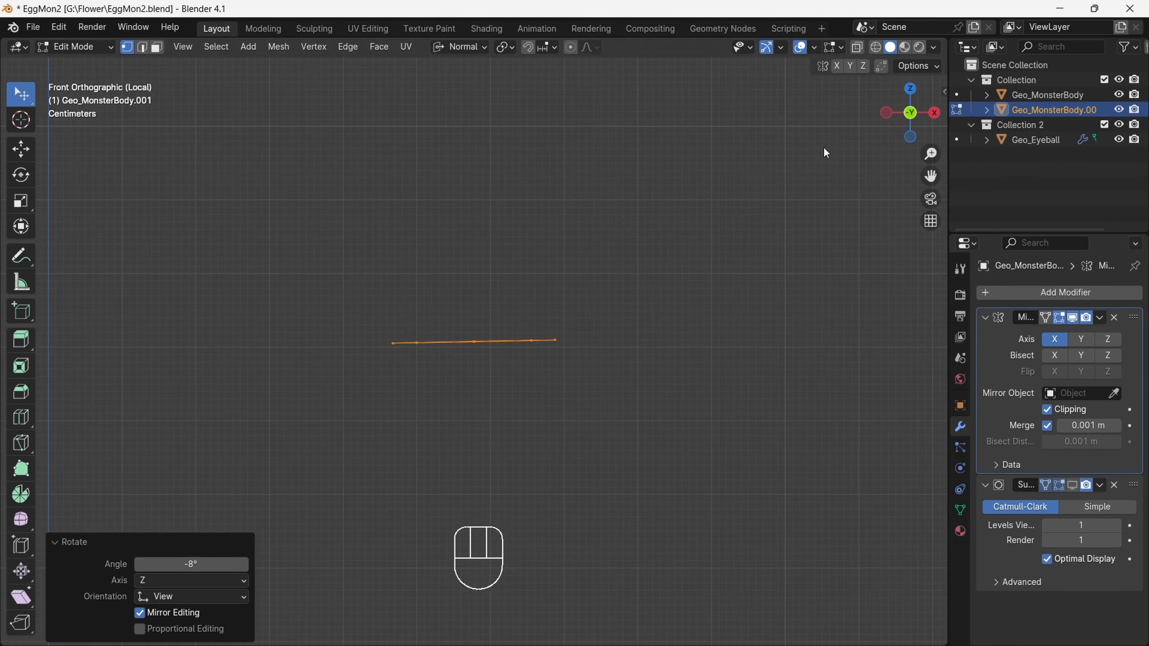
{"action": "key", "text": "r"}
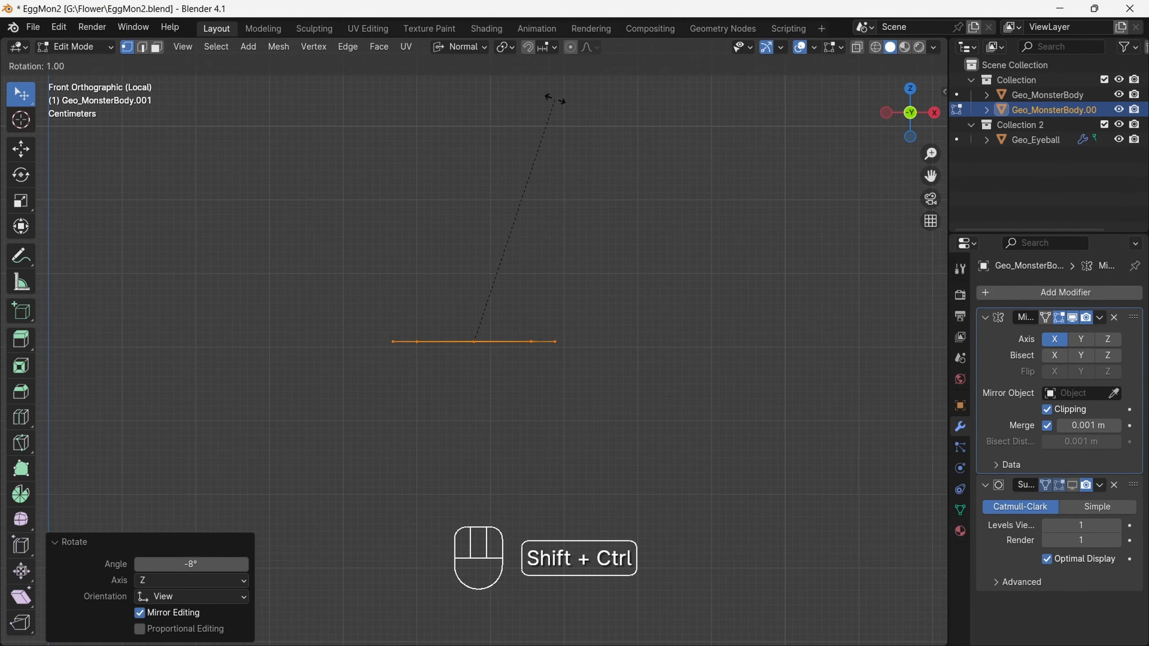
{"action": "left_click", "coordinate": [554, 100]}
Extrude the ankle loop straight down about 0.108 m along Z and scale the new lower loop by 1.211.
{"action": "left_click_drag", "start_coordinate": [930, 155], "coordinate": [767, 149]}
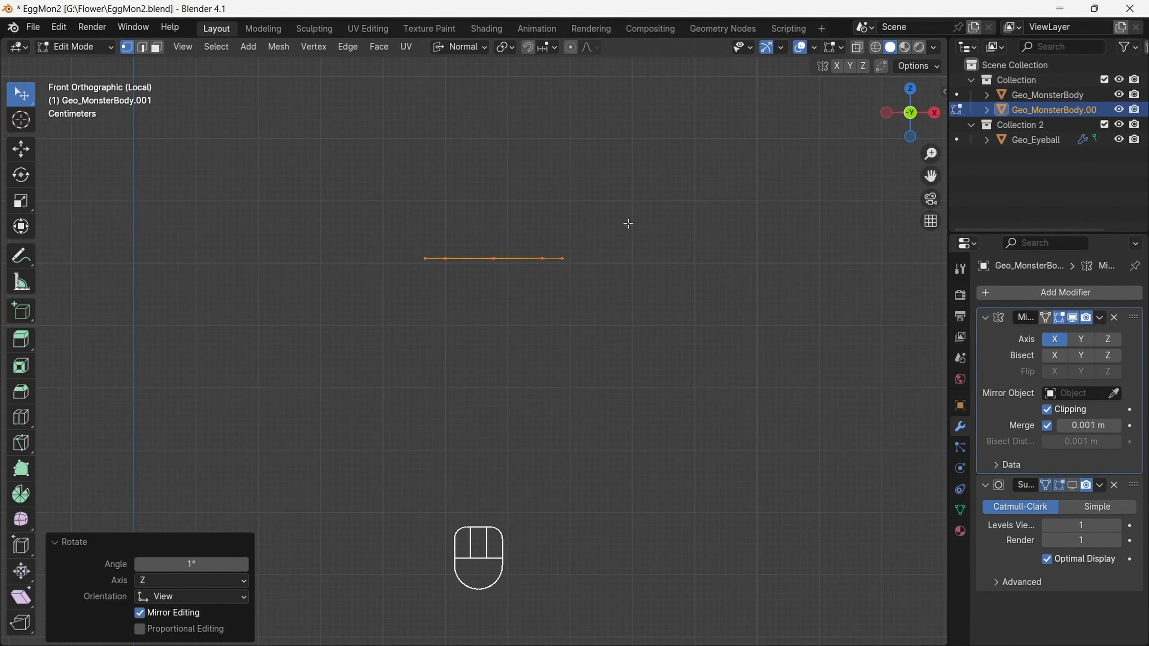
{"action": "key", "text": "e"}
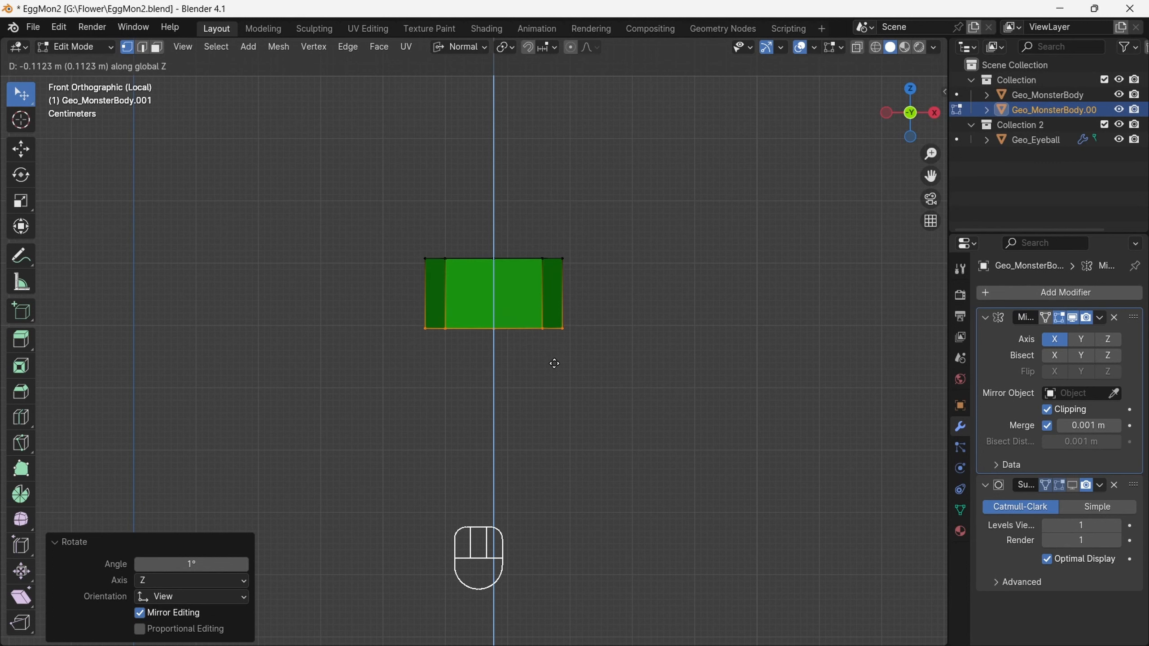
{"action": "left_click", "coordinate": [557, 361]}
{"action": "key", "text": "ctrl+KP_1"}
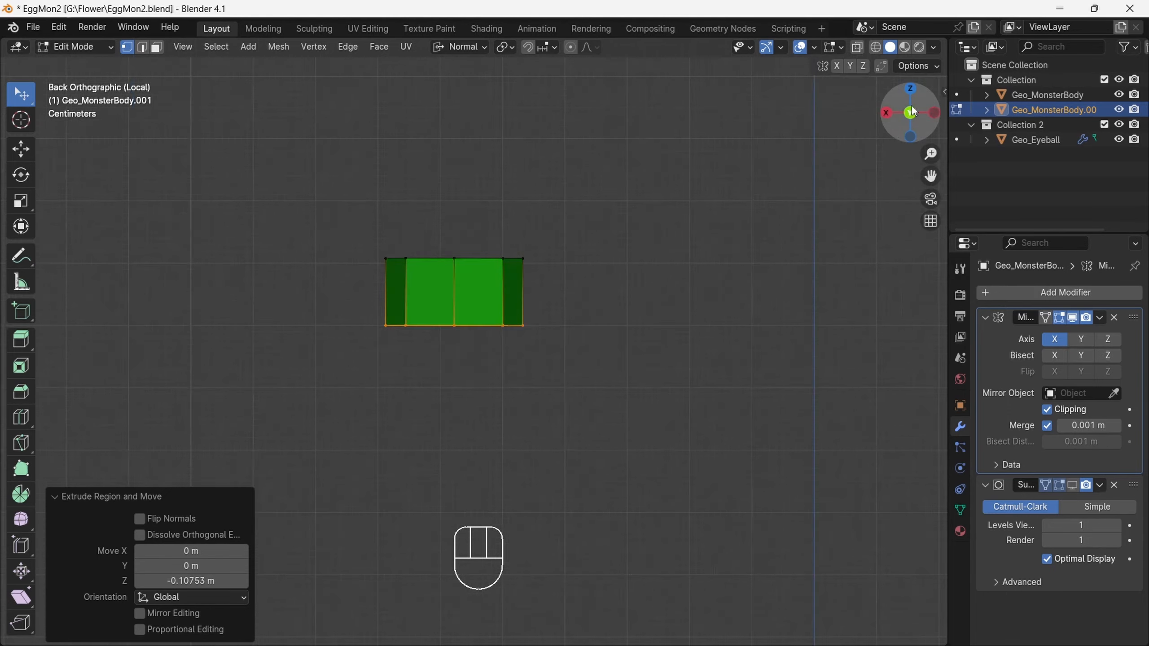
{"action": "key", "text": "KP_1"}
{"action": "key", "text": "s"}
{"action": "left_click", "coordinate": [724, 314]}
{"action": "mouse_move", "coordinate": [910, 113]}
{"action": "left_mouse_down"}
{"action": "mouse_move", "coordinate": [879, 215]}
{"action": "mouse_move", "coordinate": [959, 111]}
{"action": "mouse_move", "coordinate": [932, 114]}
{"action": "left_mouse_up"}
{"action": "left_click", "coordinate": [921, 114]}
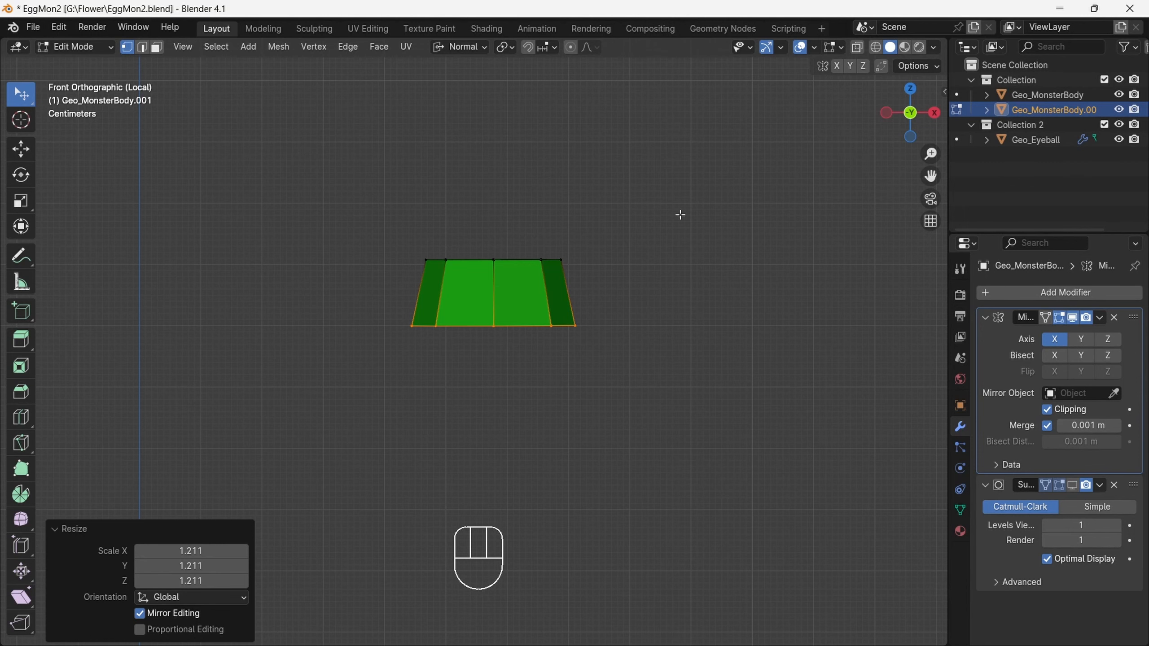
Extrude the front vertices of the lower loop about 0.28 m forward and 0.064 m down, and nudge them about 0.038 m further forward.
{"action": "left_click", "coordinate": [494, 341]}
{"action": "middle_click_drag", "start_coordinate": [548, 331], "coordinate": [929, 122]}
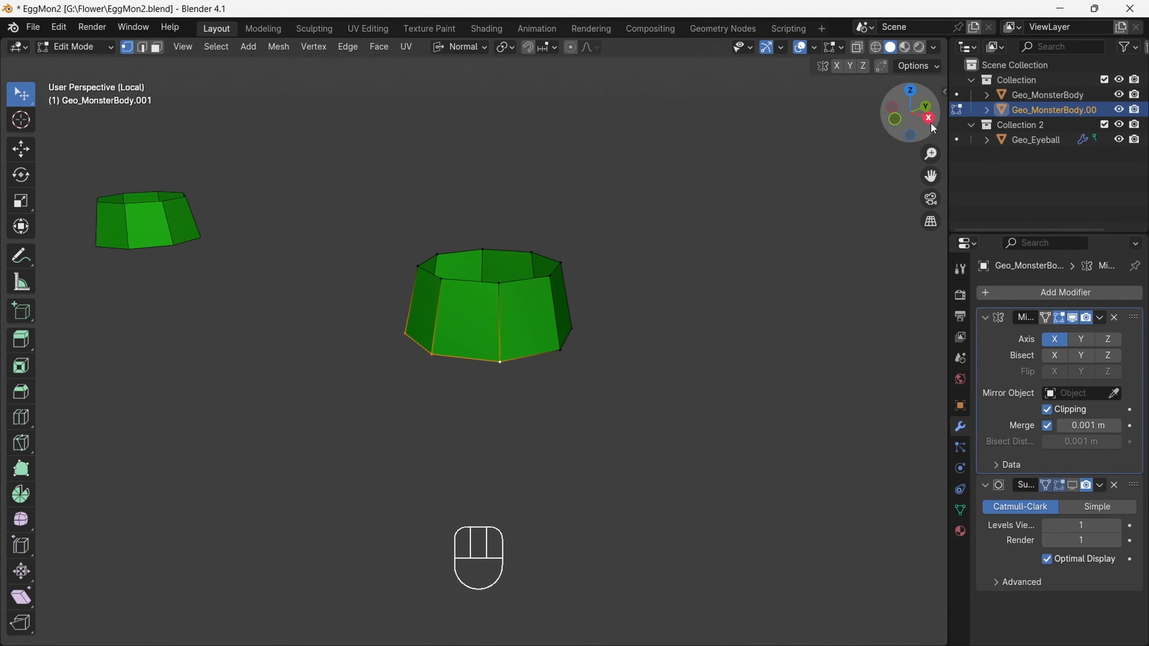
{"action": "left_click", "coordinate": [932, 116]}
{"action": "key", "text": "e"}
{"action": "left_click", "coordinate": [264, 357]}
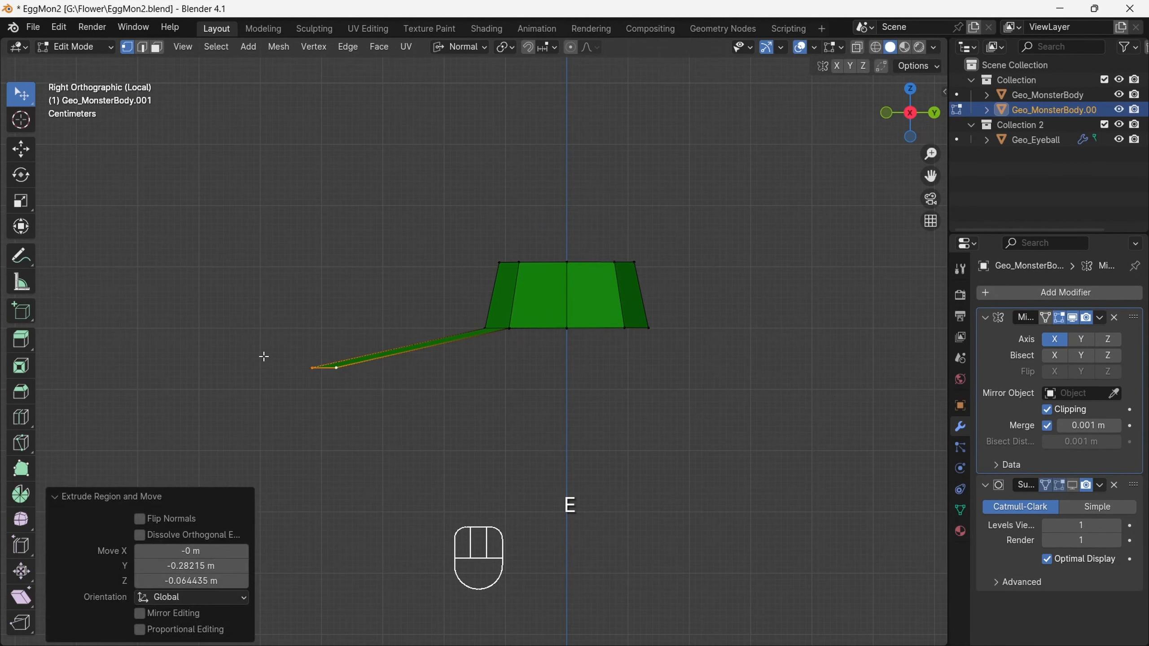
{"action": "key", "text": "g"}
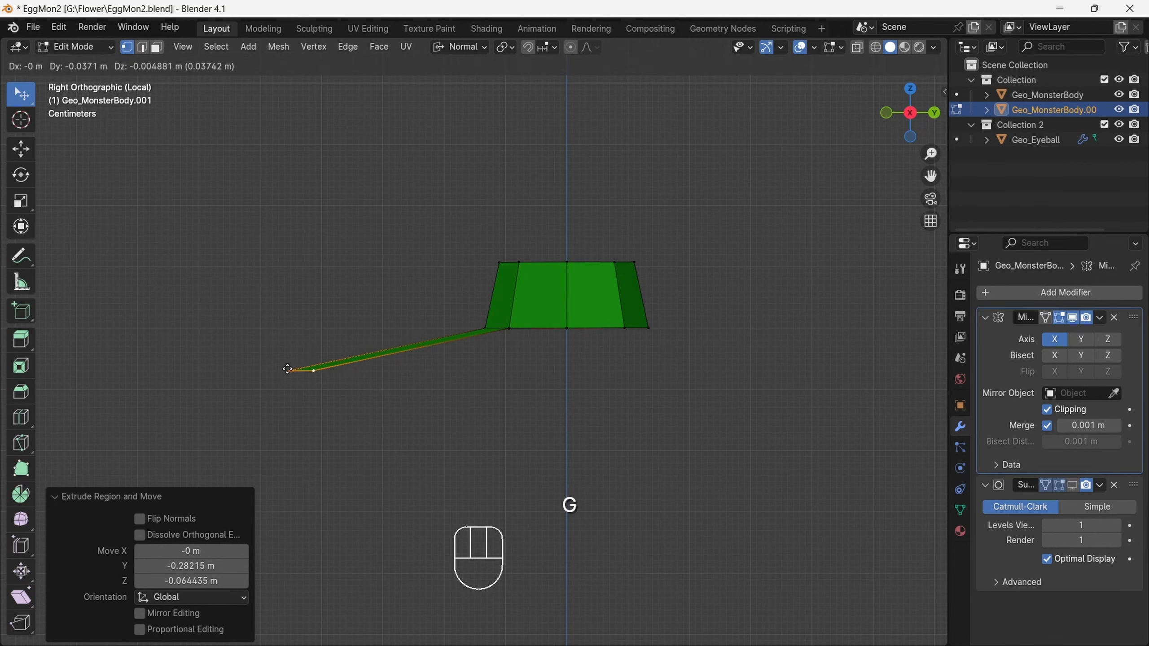
{"action": "left_click", "coordinate": [288, 365]}
Leave local view and move the foot's front edge by about -0.039 m in Y and 0.007 m in Z.
{"action": "scroll", "coordinate": [290, 367], "scroll_direction": "down", "scroll_amount": 6}
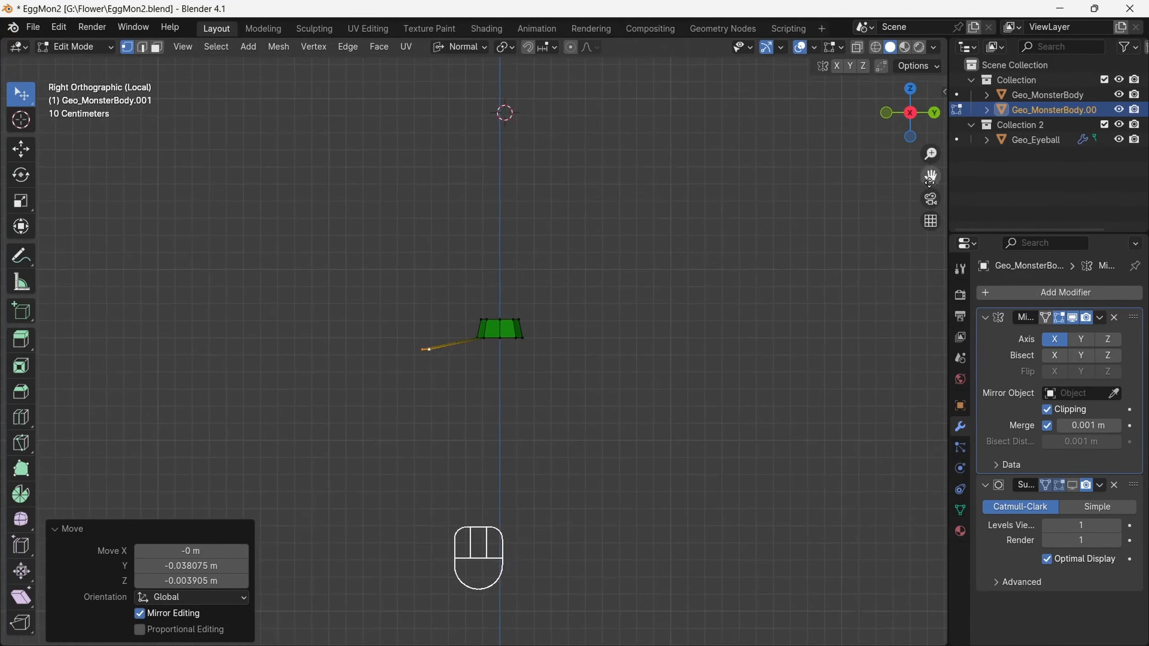
{"action": "middle_click_drag", "start_coordinate": [289, 294], "coordinate": [290, 364], "text": "shift"}
{"action": "left_click", "coordinate": [183, 46]}
{"action": "mouse_move", "coordinate": [217, 188]}
{"action": "left_click", "coordinate": [399, 186]}
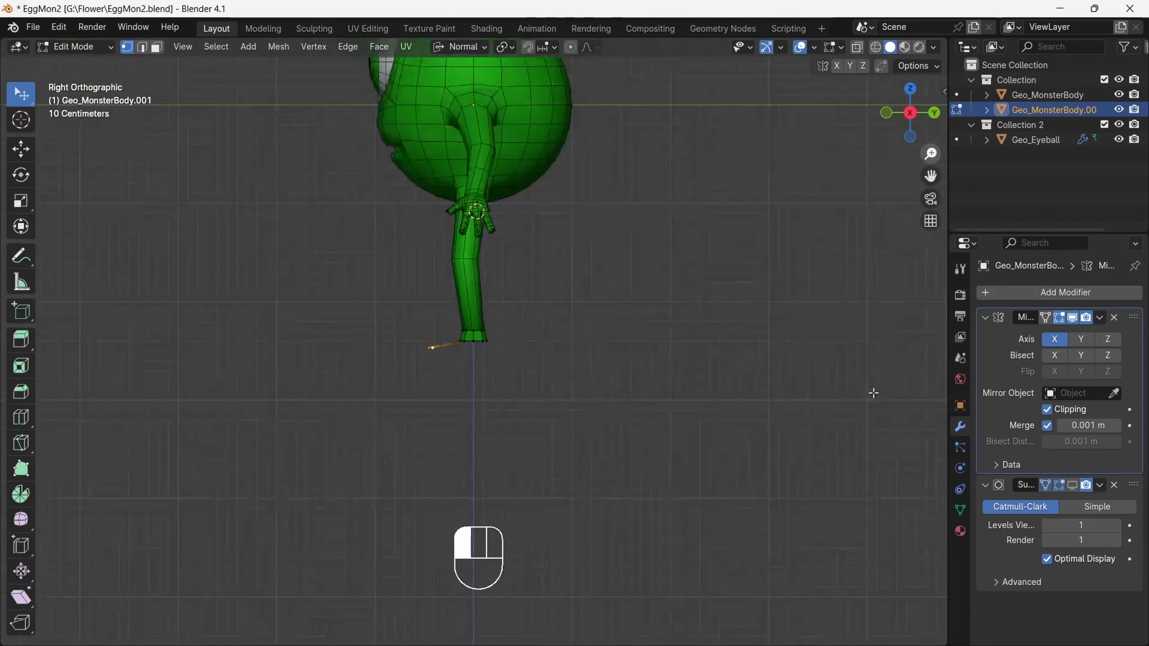
{"action": "key", "text": "g"}
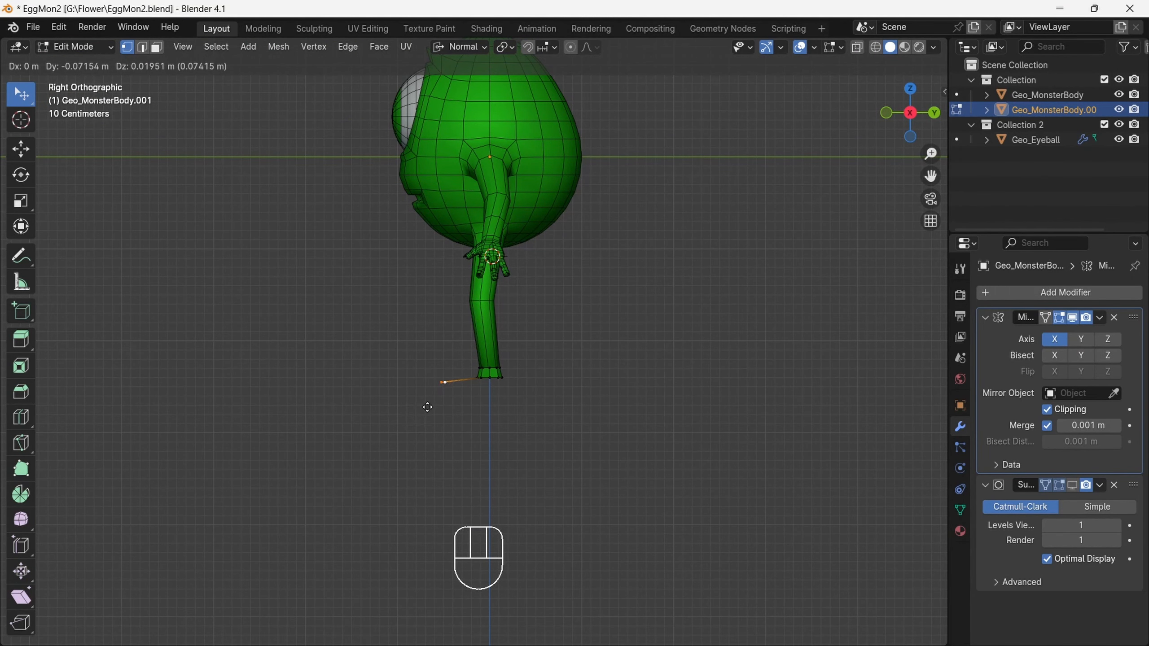
{"action": "right_click", "coordinate": [427, 407]}
{"action": "key", "text": "g"}
{"action": "left_click", "coordinate": [416, 410]}
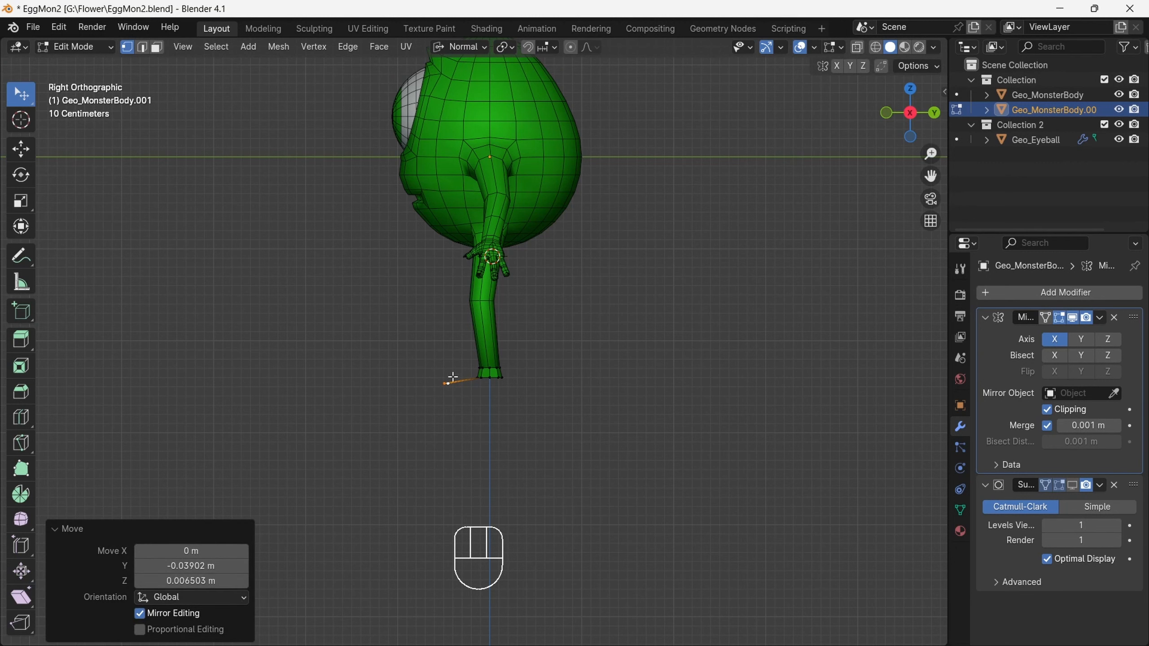
Isolate the foot in local view again and cut one loop across the middle of its top strip.
{"action": "left_click", "coordinate": [191, 48]}
{"action": "mouse_move", "coordinate": [264, 182]}
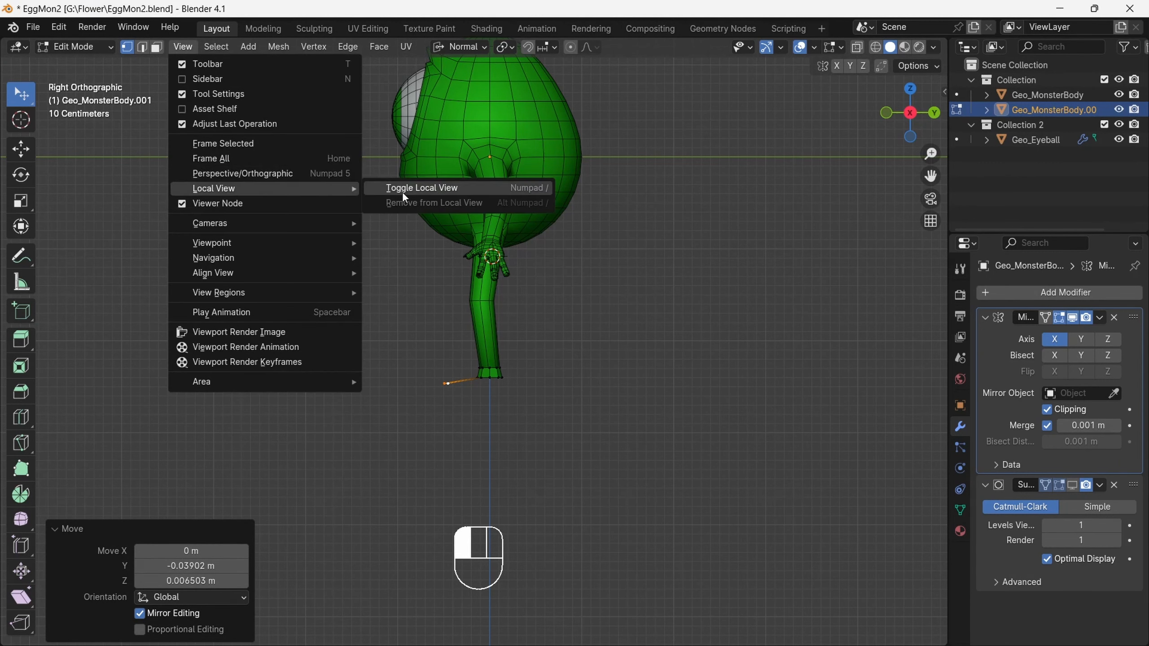
{"action": "left_click", "coordinate": [402, 187]}
{"action": "left_click_drag", "start_coordinate": [911, 112], "coordinate": [834, 118]}
{"action": "left_click", "coordinate": [20, 417]}
{"action": "left_click", "coordinate": [374, 409]}
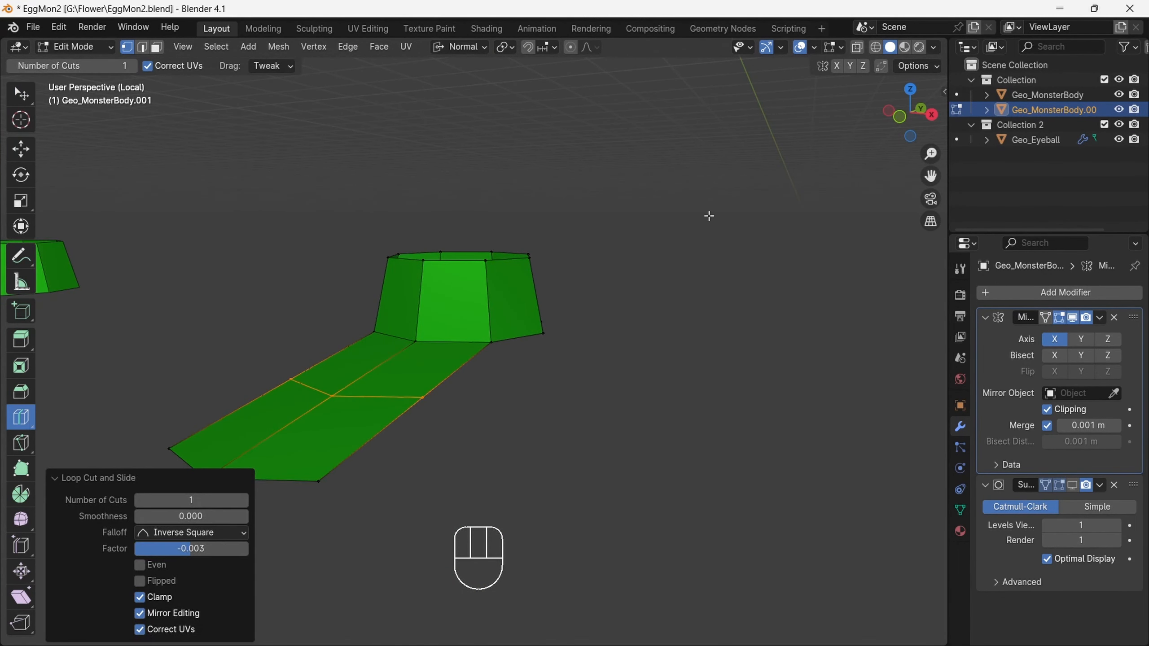
Bevel the crosswise loop on the foot strip into two loops and cut another loop midway between them.
{"action": "left_click_drag", "start_coordinate": [910, 113], "coordinate": [913, 103]}
{"action": "key", "text": "ctrl+b"}
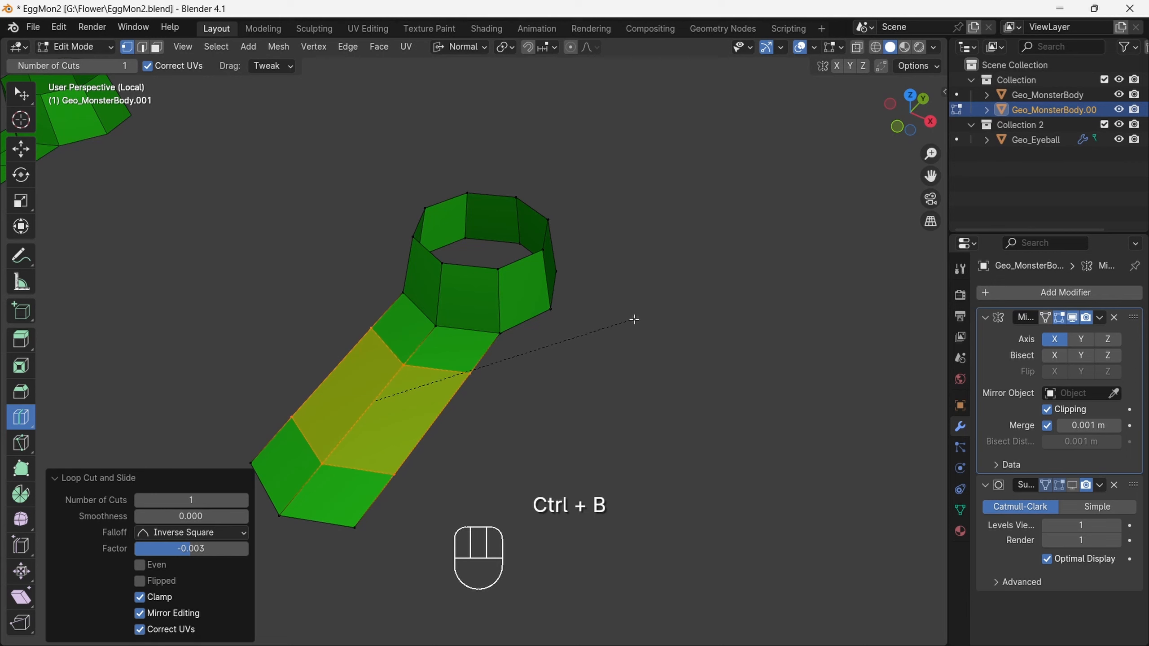
{"action": "left_click", "coordinate": [633, 320]}
{"action": "key", "text": "ctrl+z"}
{"action": "key", "text": "w"}
{"action": "middle_click_drag", "start_coordinate": [634, 320], "coordinate": [533, 273]}
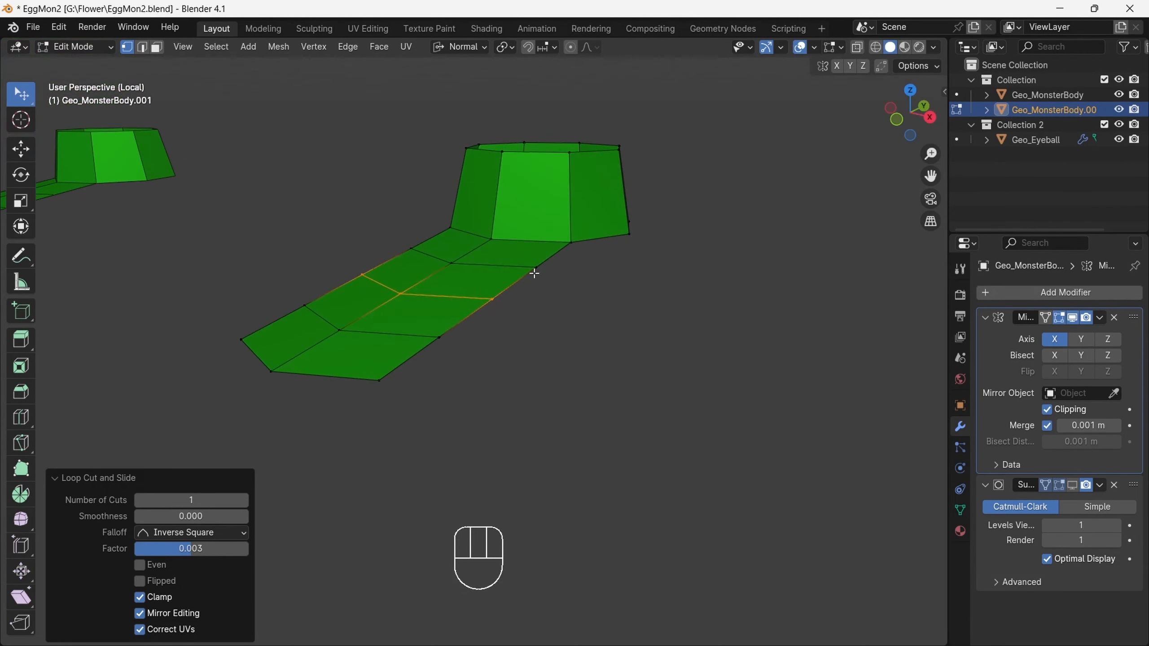
Select both side edges of the foot strip except the segments beside the ankle and extrude them about 0.077 m down along Z.
{"action": "left_click", "coordinate": [398, 373], "text": "ctrl"}
{"action": "left_click", "coordinate": [283, 326], "text": "ctrl"}
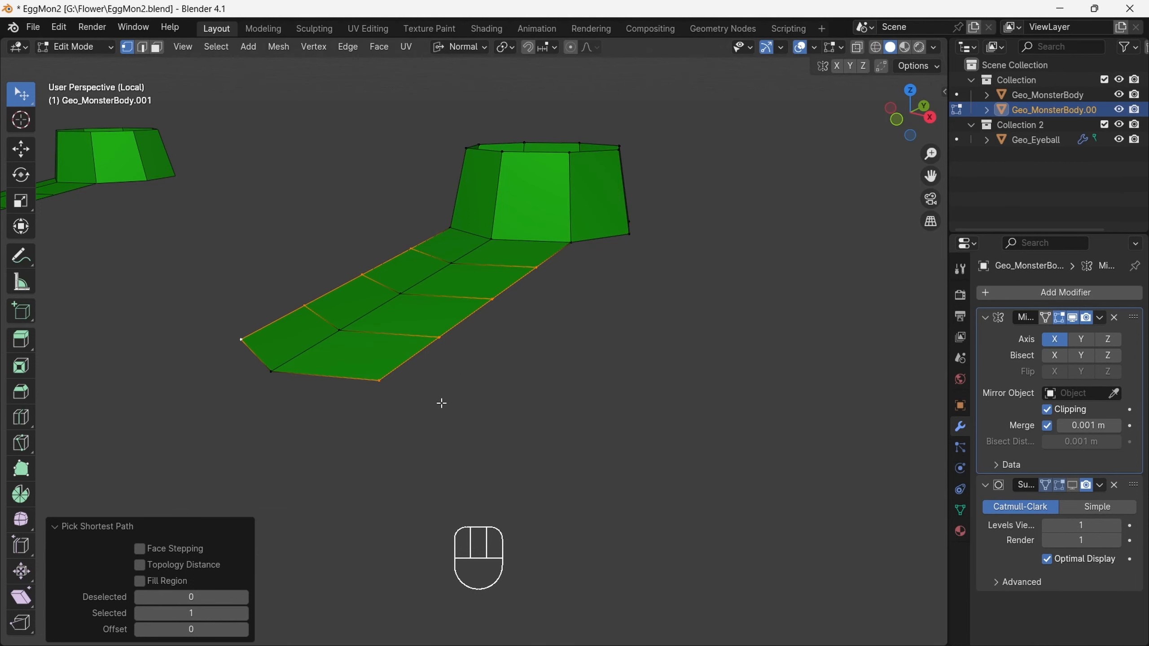
{"action": "key", "text": "ctrl+z"}
{"action": "key", "text": "e"}
{"action": "key", "text": "z"}
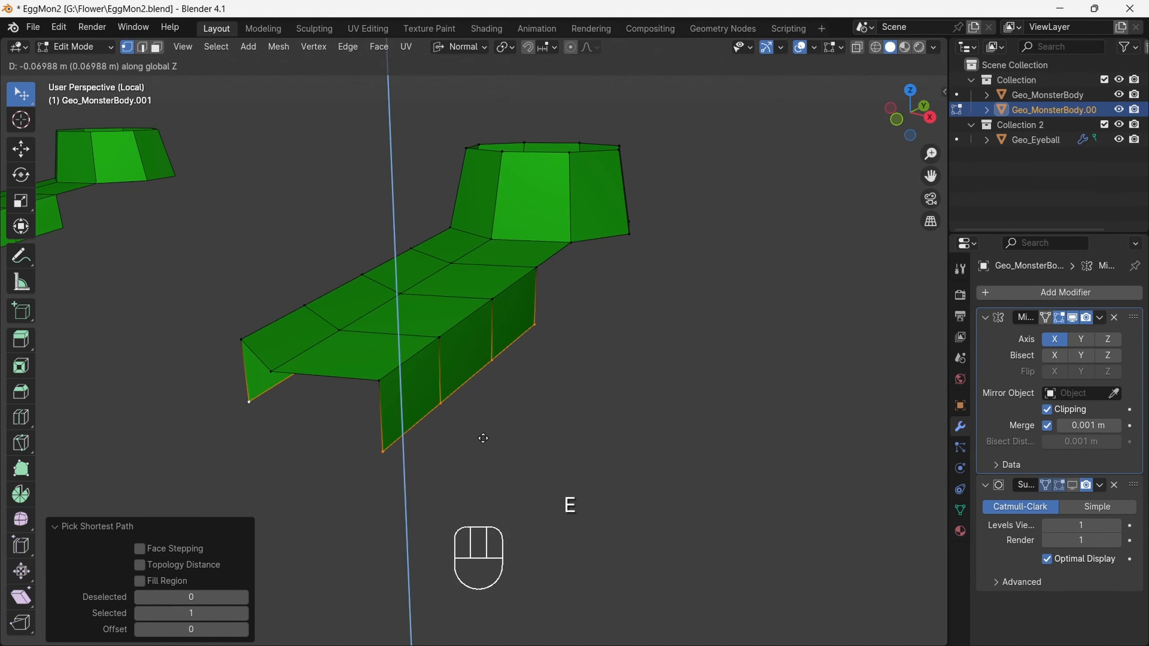
{"action": "left_click", "coordinate": [487, 444]}
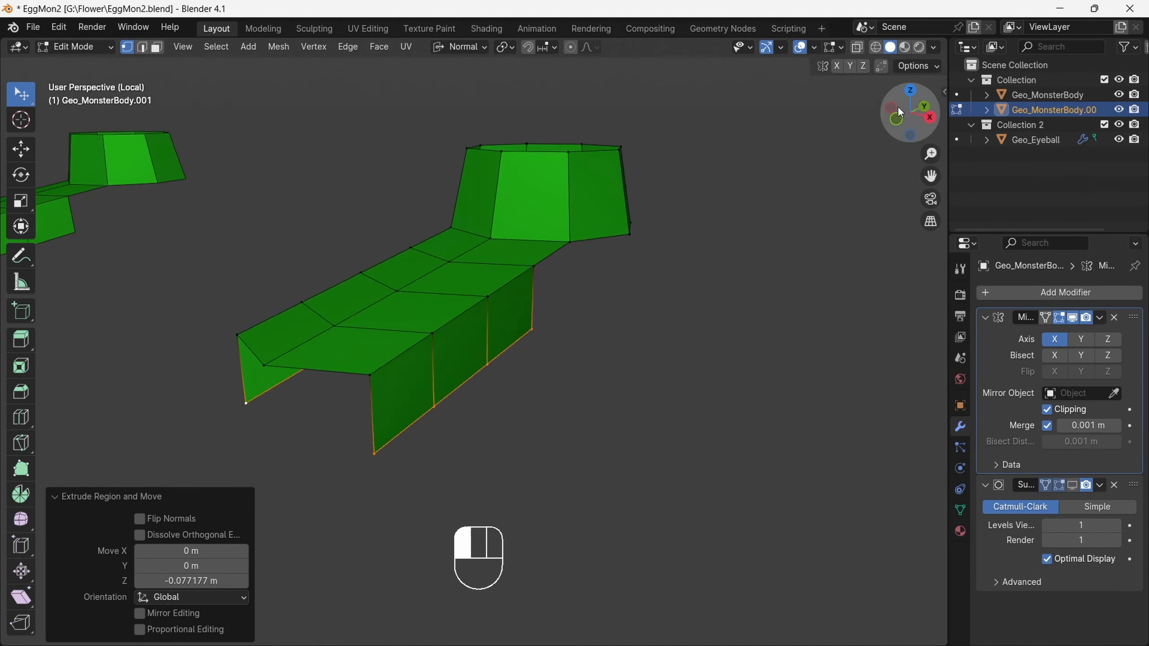
Spread the lower edges of the foot's side walls apart by scaling them 1.26 along X.
{"action": "left_click_drag", "start_coordinate": [898, 106], "coordinate": [803, 159]}
{"action": "key", "text": "s"}
{"action": "key", "text": "x"}
{"action": "key", "text": "x"}
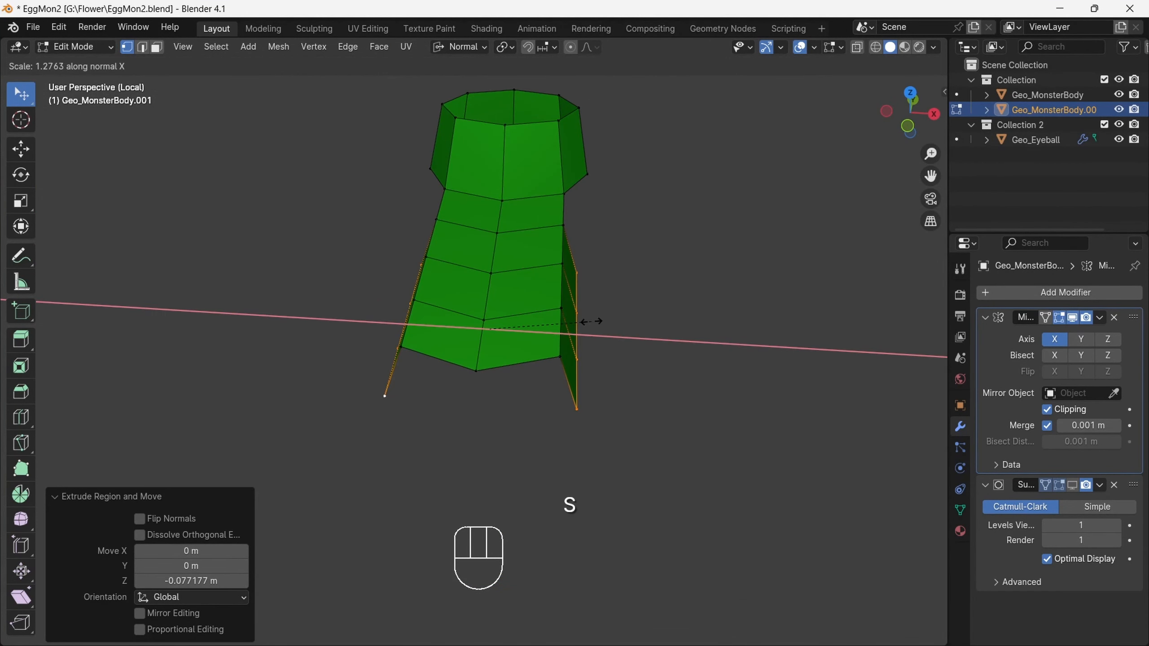
{"action": "left_click", "coordinate": [585, 321]}
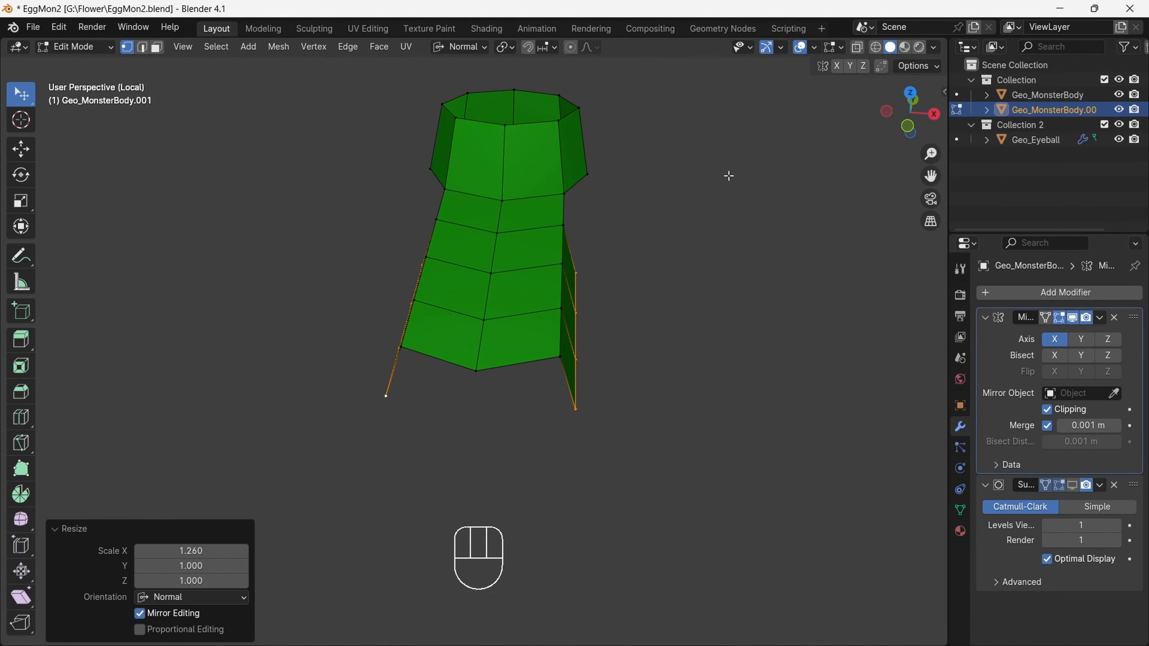
Widen the toe end along X with smooth proportional editing at size 0.409, scaling by 1.659 and slightly more again.
{"action": "left_click_drag", "start_coordinate": [898, 120], "coordinate": [927, 169]}
{"action": "left_click", "coordinate": [519, 478]}
{"action": "left_click", "coordinate": [909, 95]}
{"action": "left_click_drag", "start_coordinate": [930, 176], "coordinate": [911, 99]}
{"action": "key", "text": "s"}
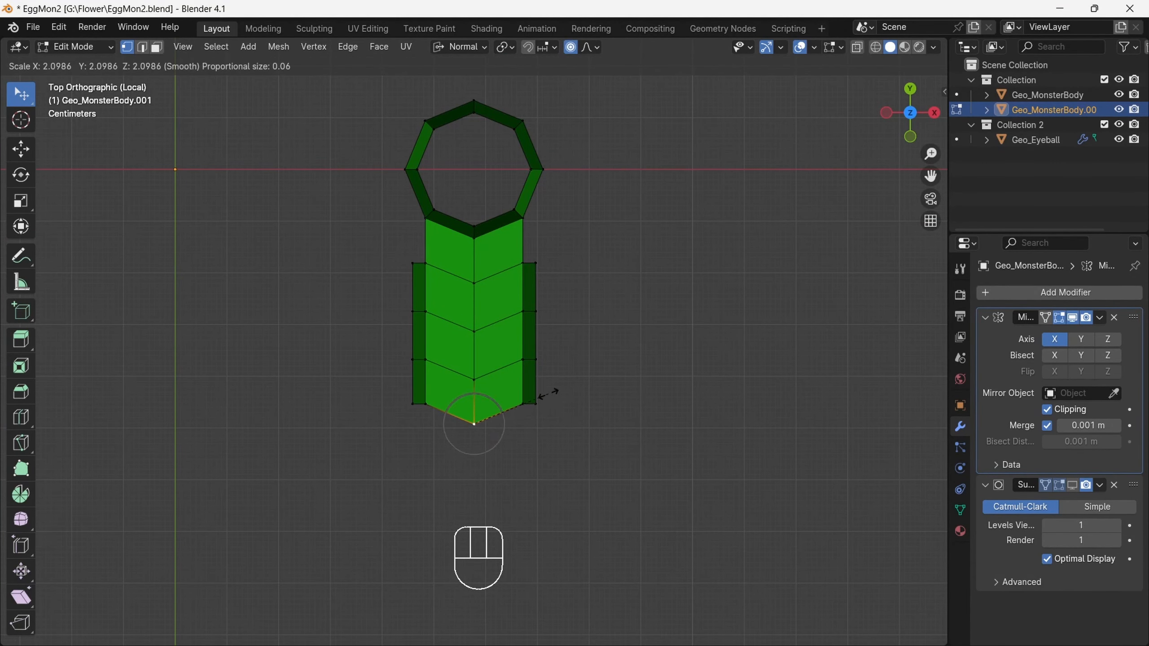
{"action": "scroll", "coordinate": [548, 394], "scroll_direction": "down", "scroll_amount": 20}
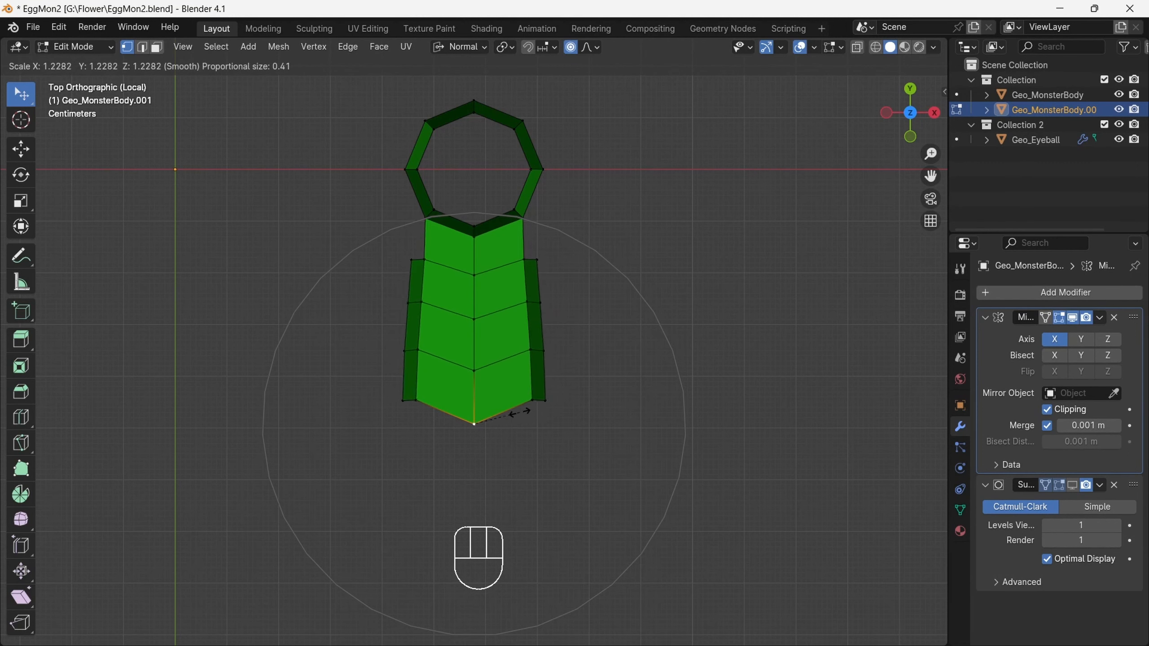
{"action": "key", "text": "x"}
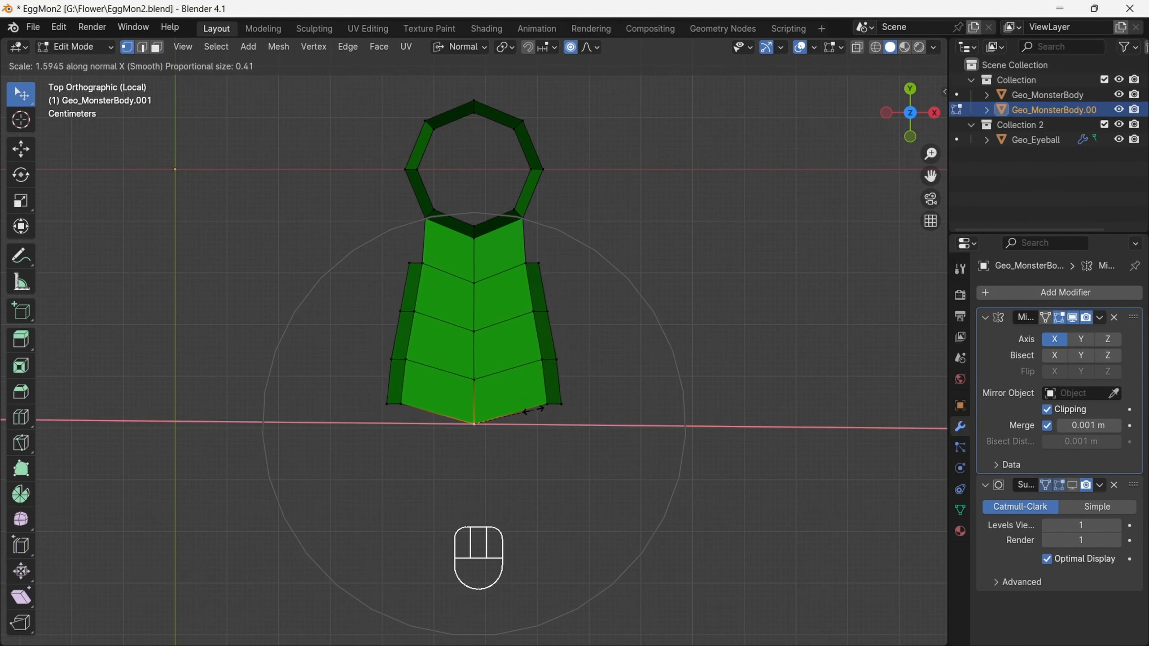
{"action": "left_click", "coordinate": [539, 411]}
{"action": "key", "text": "s"}
{"action": "key", "text": "x"}
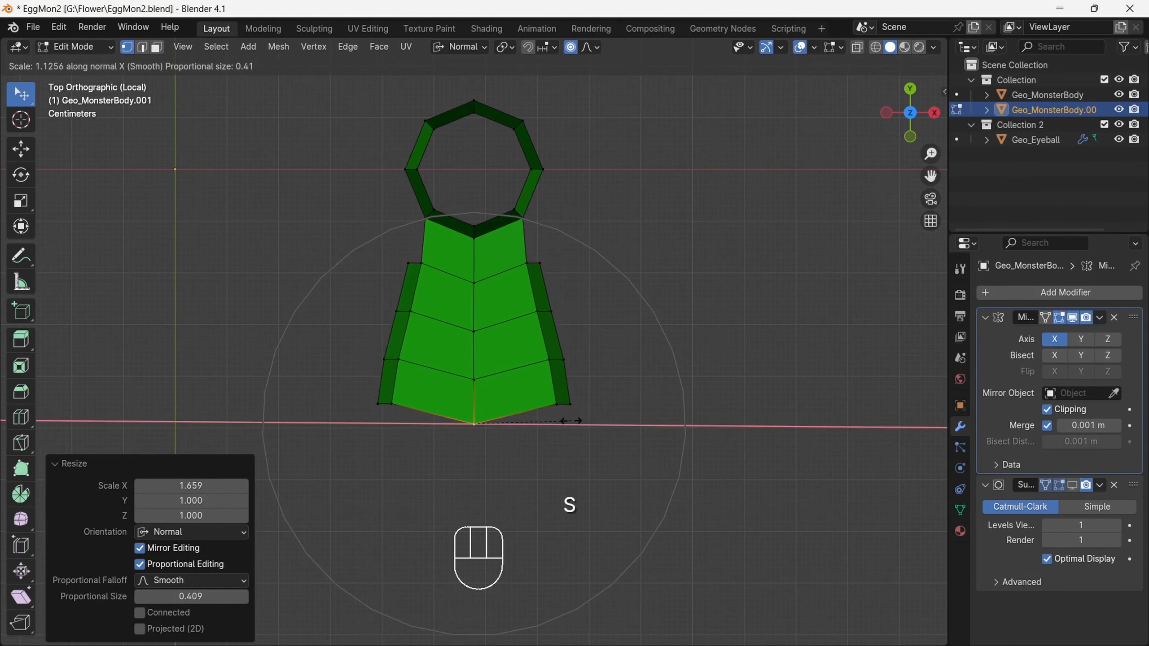
{"action": "left_click", "coordinate": [572, 418]}
Select both side walls of the foot and lower them along Z with a reduced proportional radius that keeps the centre ridge raised.
{"action": "left_click_drag", "start_coordinate": [912, 142], "coordinate": [473, 247]}
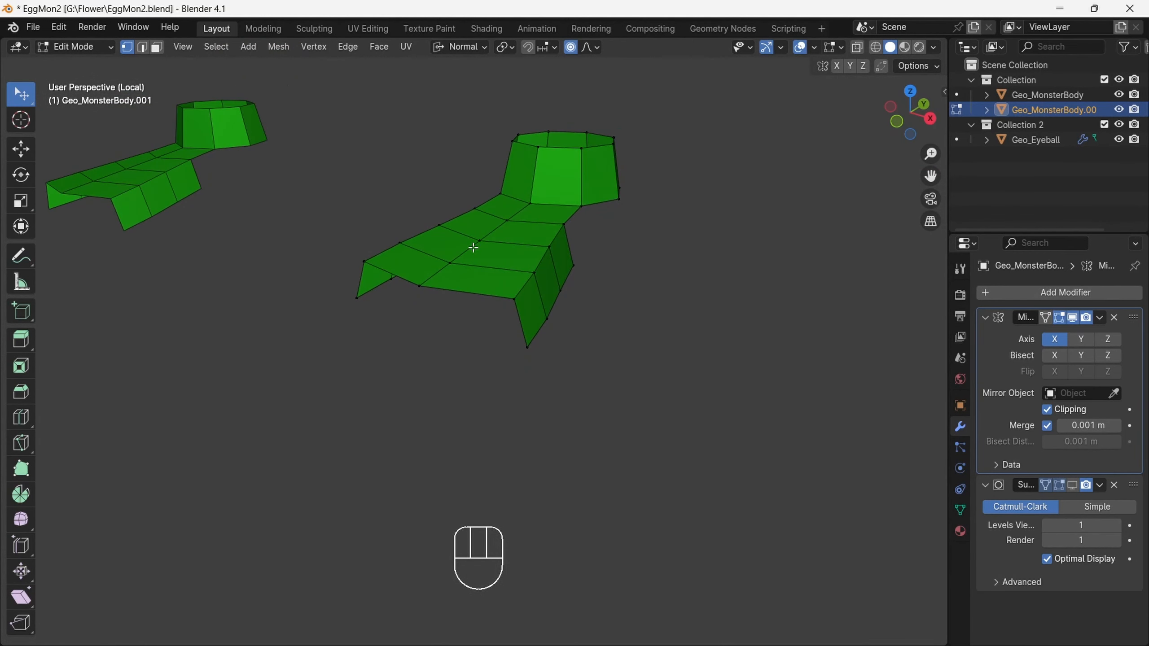
{"action": "left_click", "coordinate": [573, 267], "text": "ctrl"}
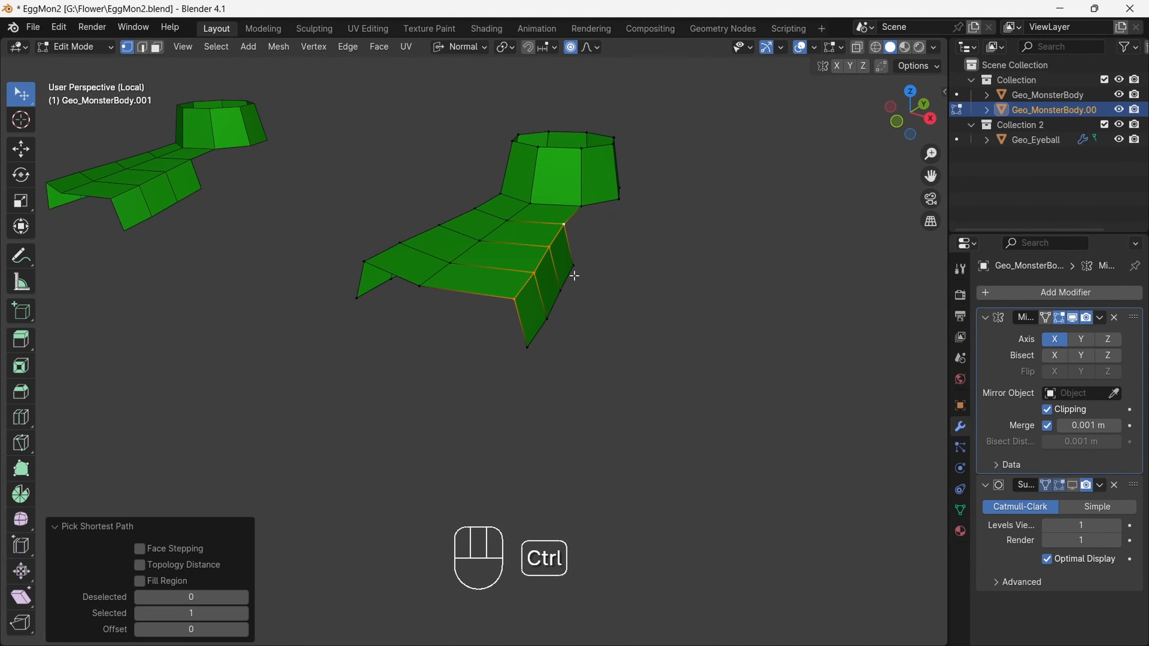
{"action": "left_click", "coordinate": [527, 345], "text": "shift"}
{"action": "middle_click_drag", "start_coordinate": [388, 296], "coordinate": [658, 172]}
{"action": "key", "text": "g"}
{"action": "key", "text": "z"}
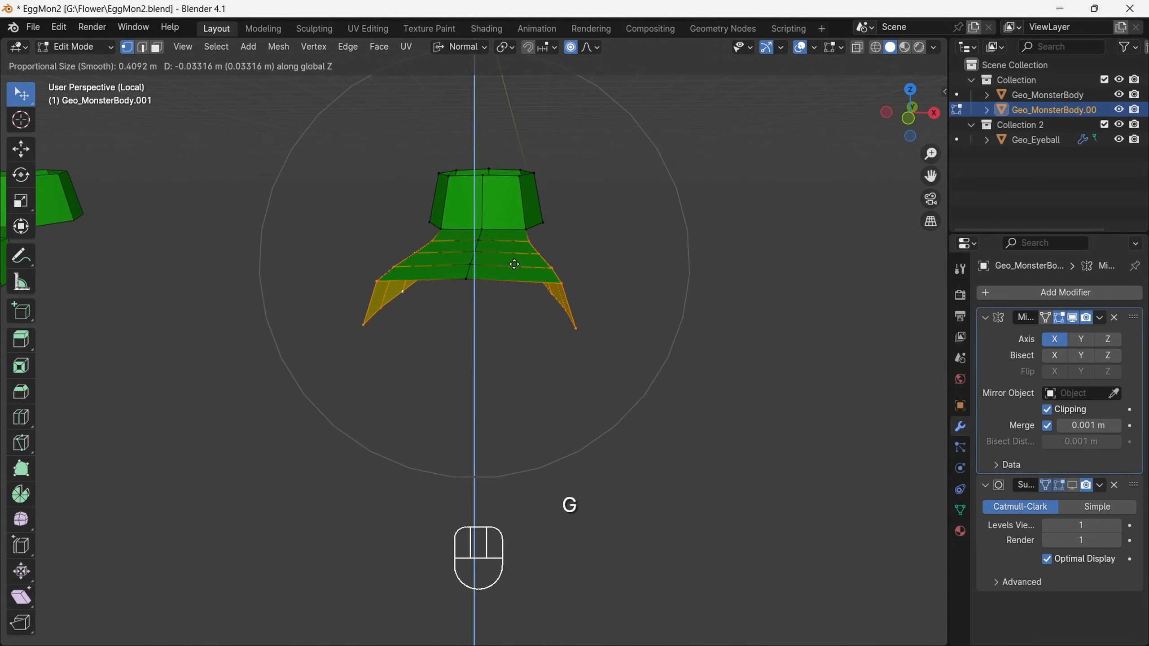
{"action": "scroll", "coordinate": [515, 267], "scroll_direction": "up", "scroll_amount": 10}
{"action": "left_click", "coordinate": [515, 267]}
{"action": "left_click", "coordinate": [605, 233]}
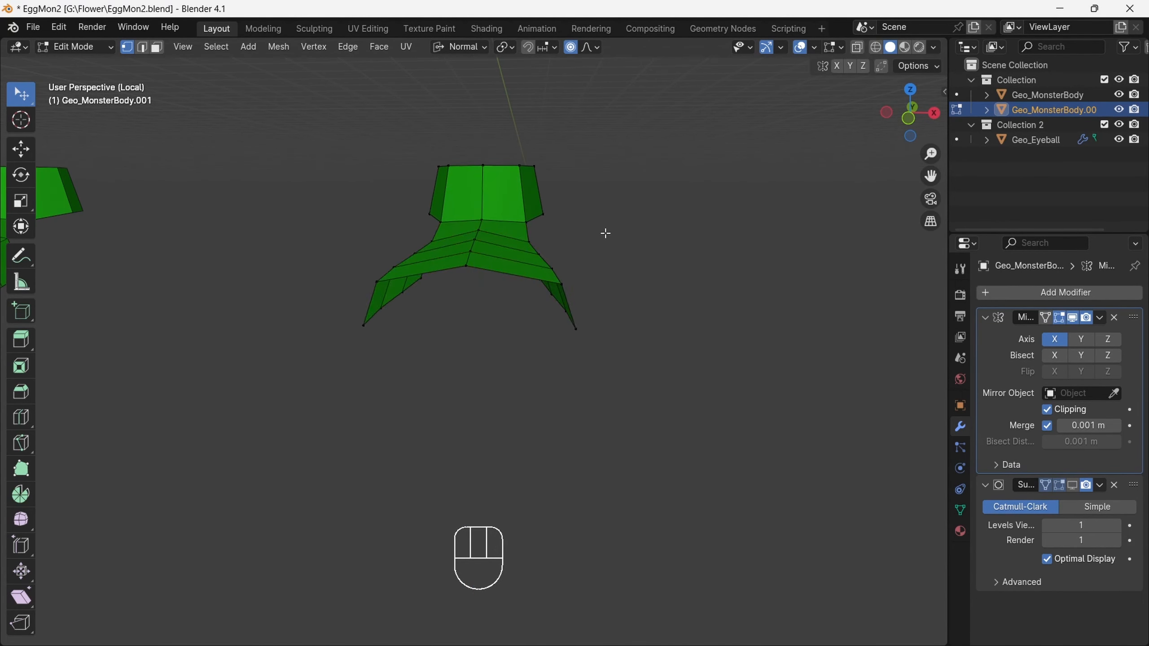
Join the foot's two lower front corners with an edge split at its midpoint and fill one half of the front opening.
{"action": "middle_click_drag", "start_coordinate": [605, 234], "coordinate": [518, 254]}
{"action": "key", "text": "f"}
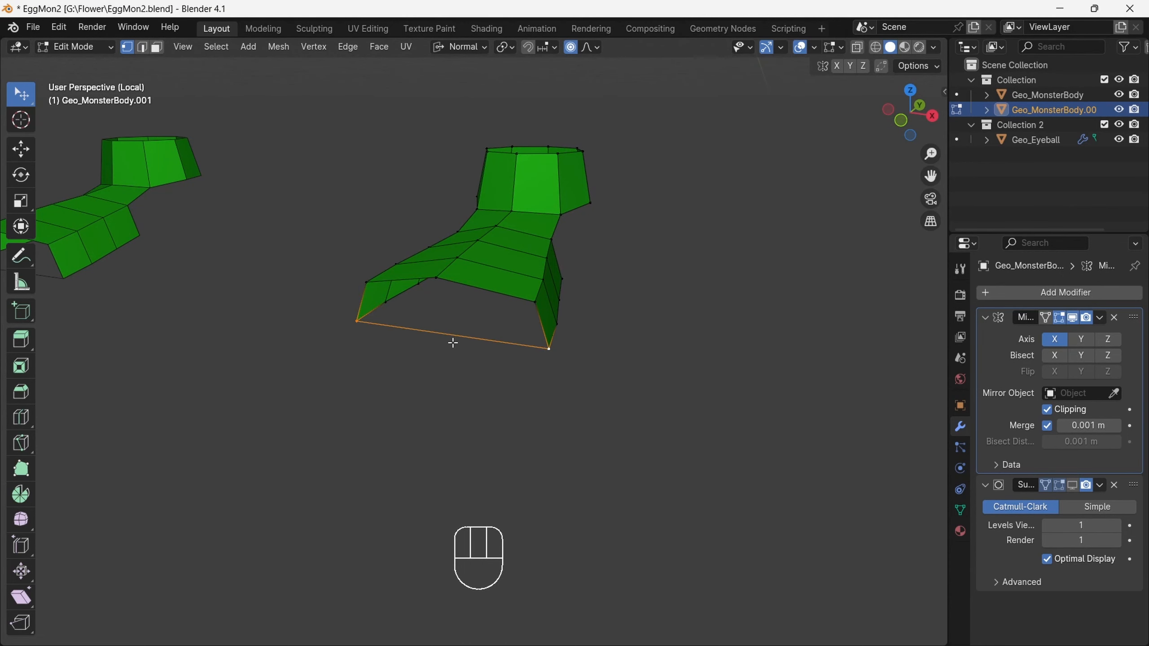
{"action": "left_click", "coordinate": [433, 282]}
{"action": "left_click", "coordinate": [549, 348], "text": "shift"}
{"action": "right_click", "coordinate": [628, 329]}
{"action": "left_click", "coordinate": [619, 355]}
Fill the remaining half of the foot's front opening with a face.
{"action": "left_click", "coordinate": [436, 277]}
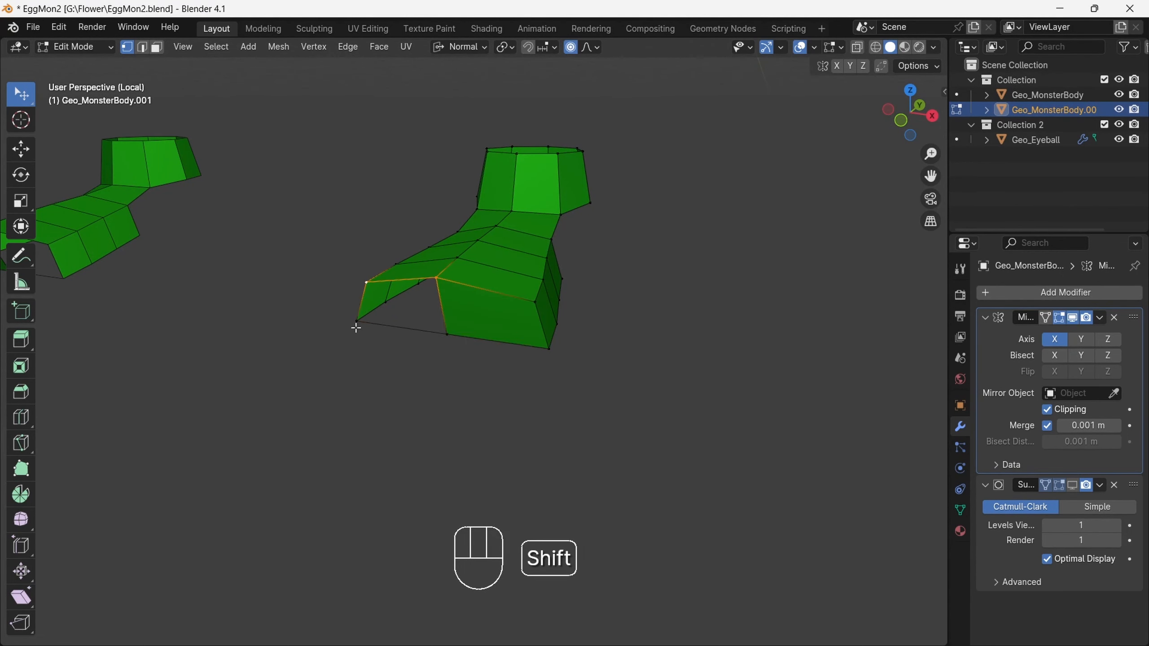
{"action": "left_click", "coordinate": [356, 323], "text": "shift"}
{"action": "right_click", "coordinate": [542, 320]}
{"action": "left_click", "coordinate": [543, 320]}
{"action": "left_click", "coordinate": [601, 292]}
Move the lower middle vertex of the foot's front forward along Y with proportional editing.
{"action": "middle_click_drag", "start_coordinate": [902, 170], "coordinate": [421, 276]}
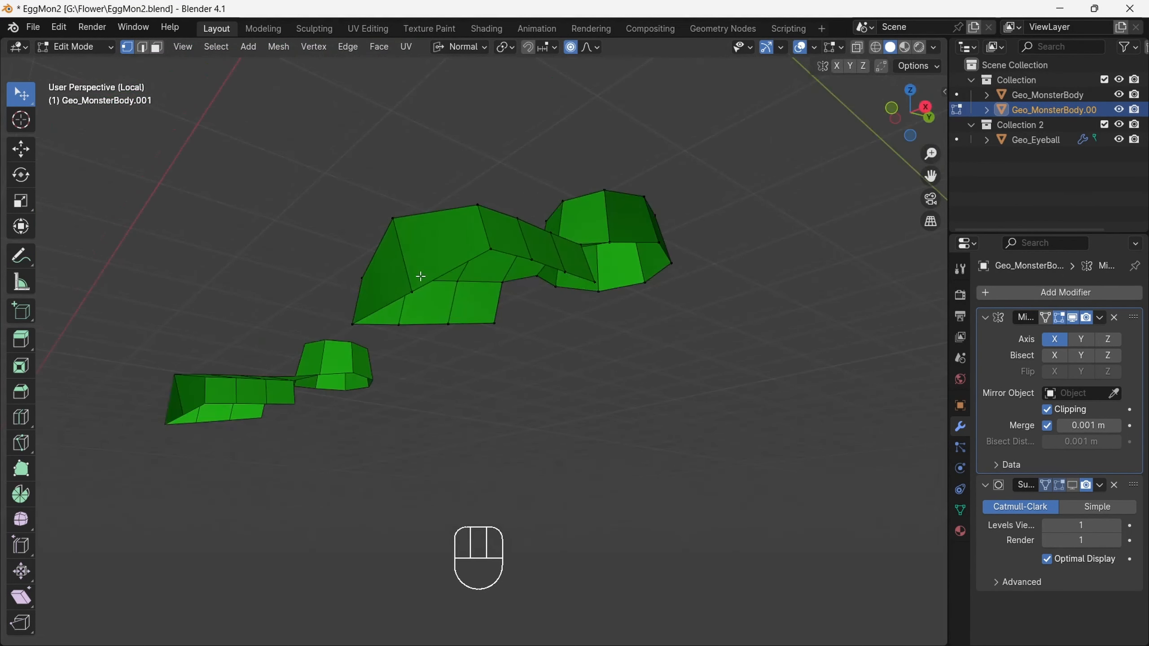
{"action": "key", "text": "g"}
{"action": "key", "text": "y"}
{"action": "left_click", "coordinate": [378, 310]}
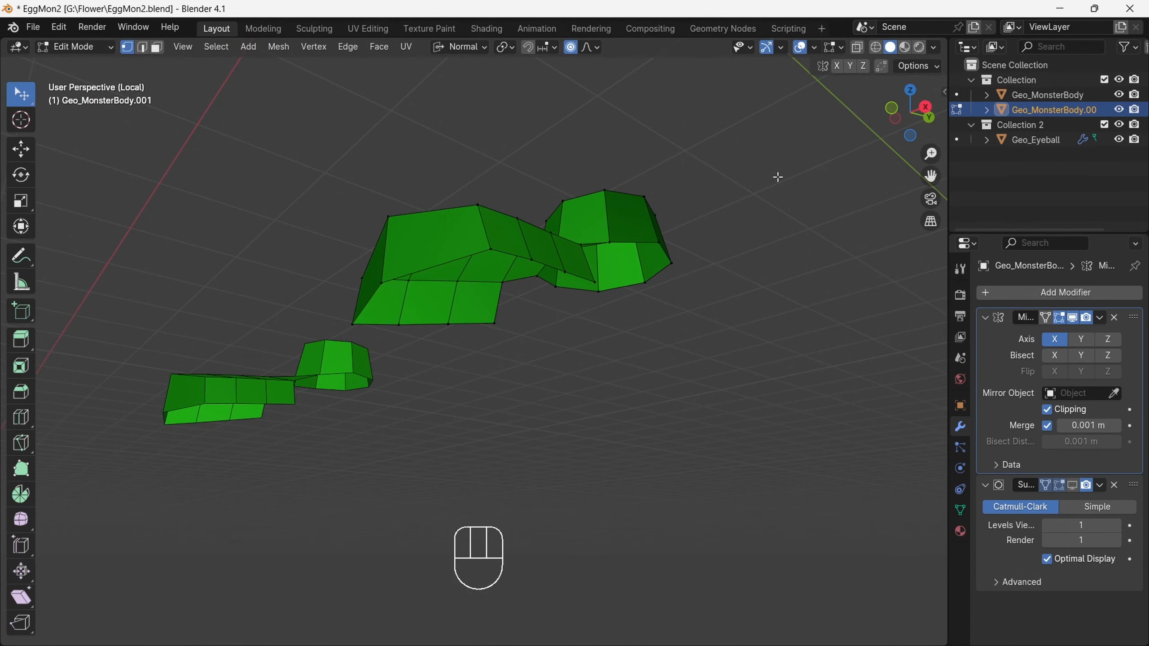
Extrude the two rear lower edges of the ankle loop about 0.11 m back along Y and 0.13 m down.
{"action": "left_click_drag", "start_coordinate": [904, 122], "coordinate": [873, 199]}
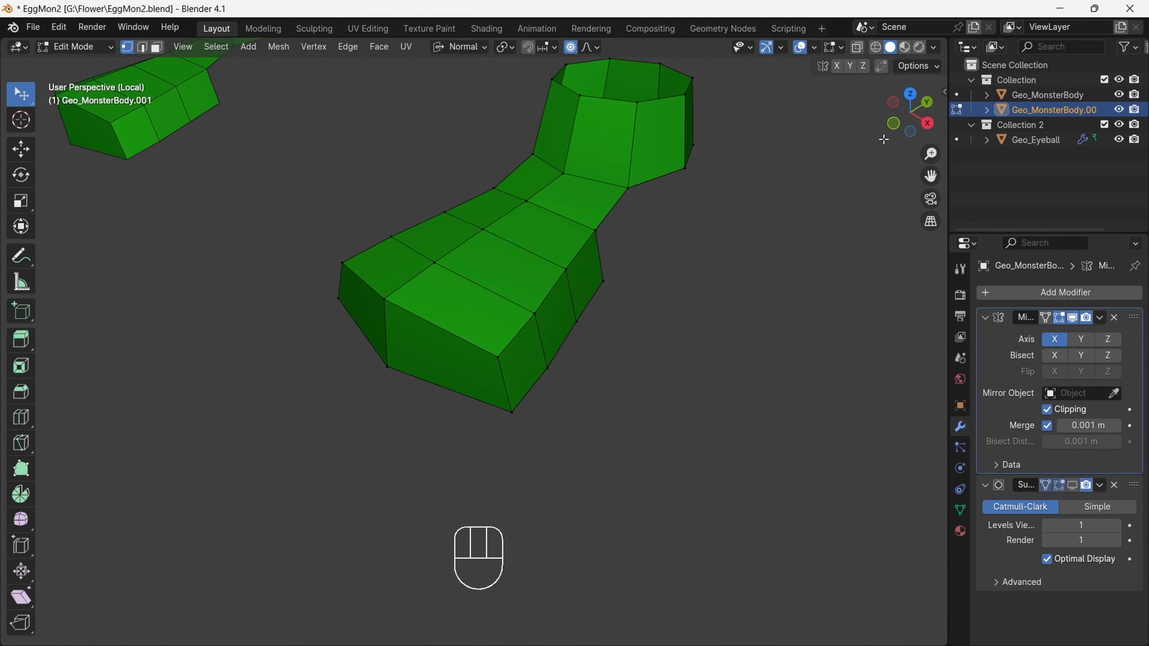
{"action": "scroll", "coordinate": [898, 141], "scroll_direction": "down", "scroll_amount": 2}
{"action": "left_click_drag", "start_coordinate": [923, 126], "coordinate": [705, 136]}
{"action": "left_click", "coordinate": [460, 356]}
{"action": "left_click", "coordinate": [591, 343], "text": "ctrl"}
{"action": "left_click", "coordinate": [886, 115]}
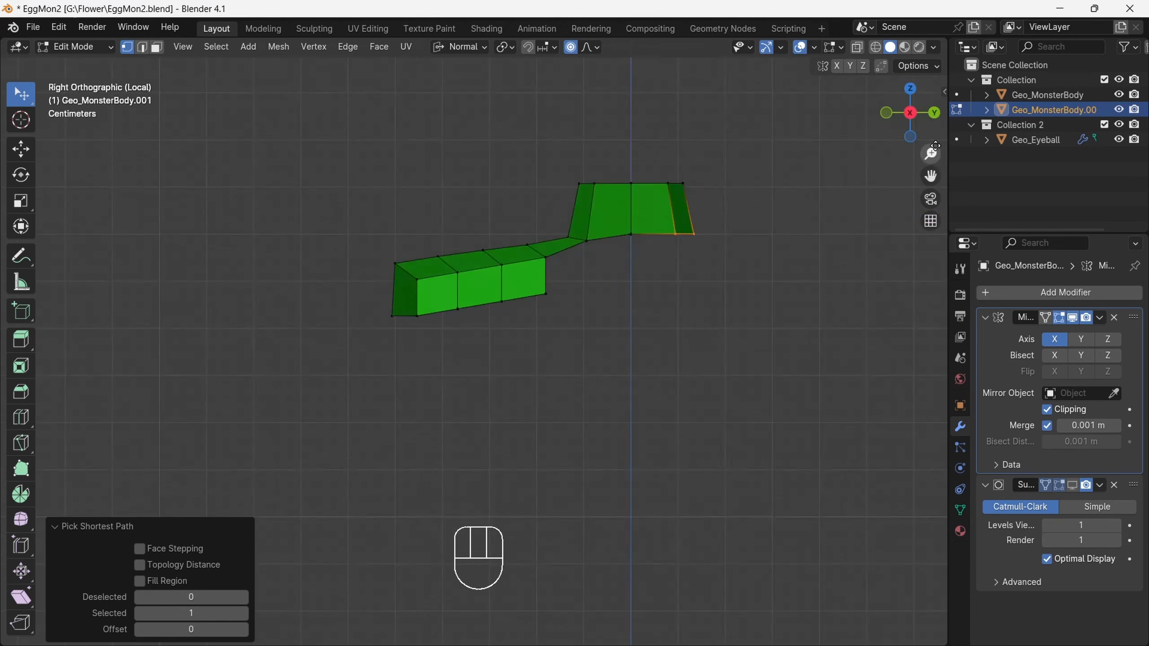
{"action": "left_click_drag", "start_coordinate": [930, 177], "coordinate": [745, 182]}
{"action": "key", "text": "e"}
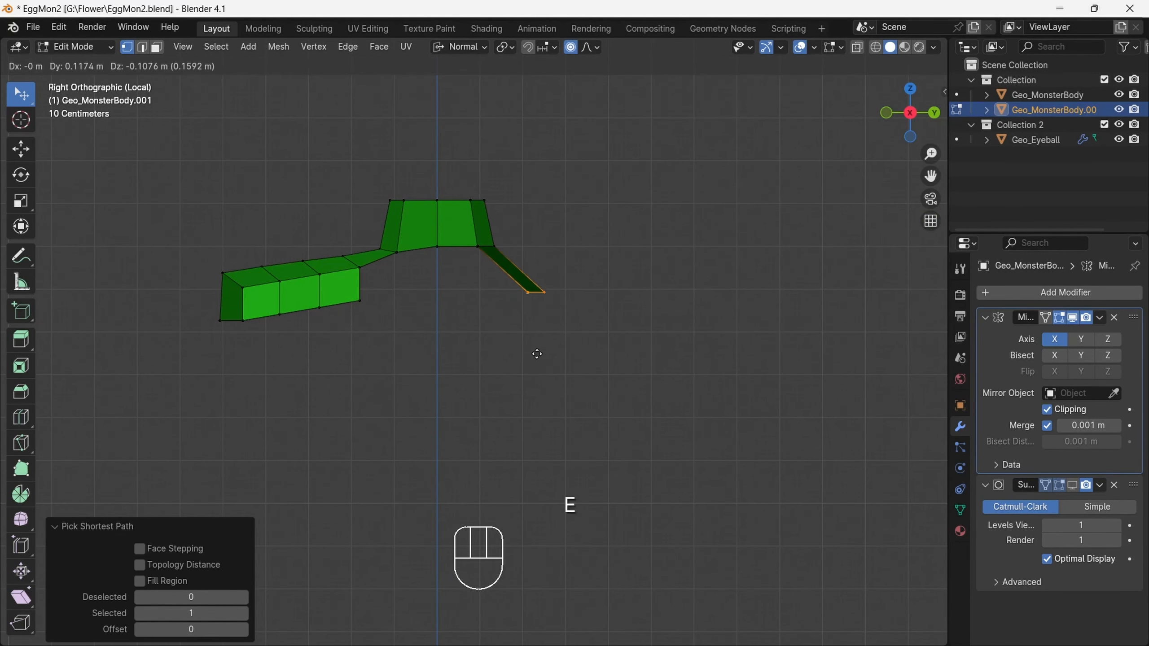
{"action": "left_click", "coordinate": [534, 365]}
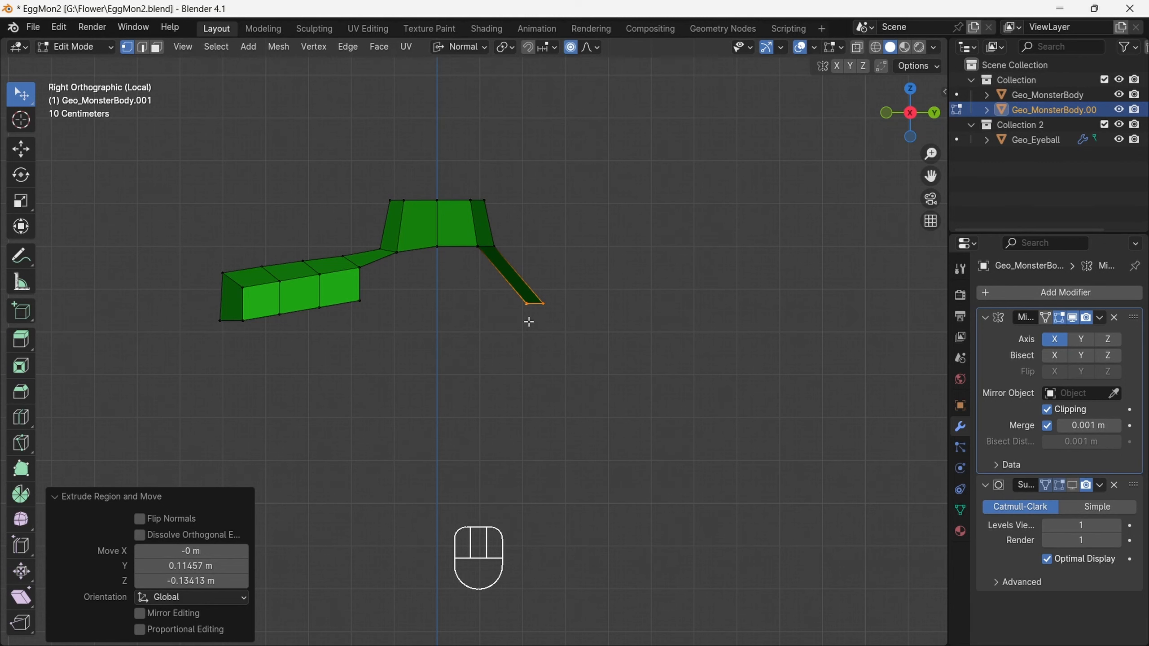
Lower the extruded heel edge about 0.03 m further and shift it slightly backward with proportional editing.
{"action": "key", "text": "g"}
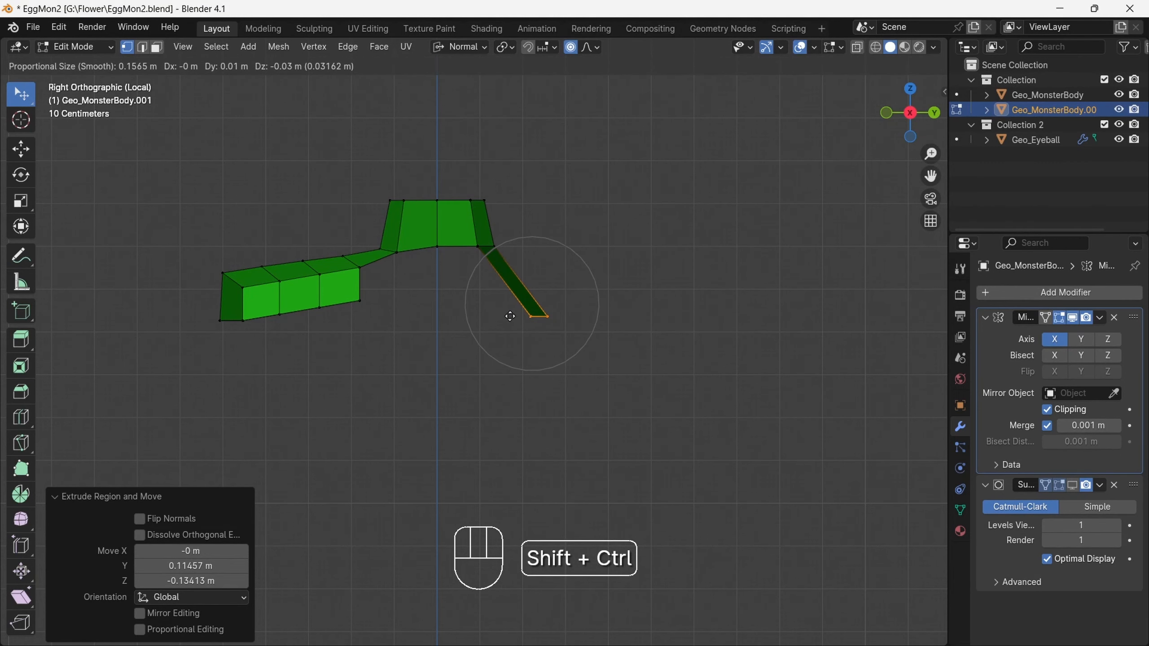
{"action": "left_click", "coordinate": [509, 317]}
{"action": "mouse_move", "coordinate": [920, 107]}
{"action": "left_mouse_down"}
{"action": "mouse_move", "coordinate": [909, 119]}
{"action": "mouse_move", "coordinate": [900, 113]}
{"action": "left_mouse_up"}
{"action": "left_click", "coordinate": [907, 112]}
Lower the three bottom vertices behind the front corner of the foot's outer wall until its bottom edge runs level.
{"action": "left_click", "coordinate": [327, 320]}
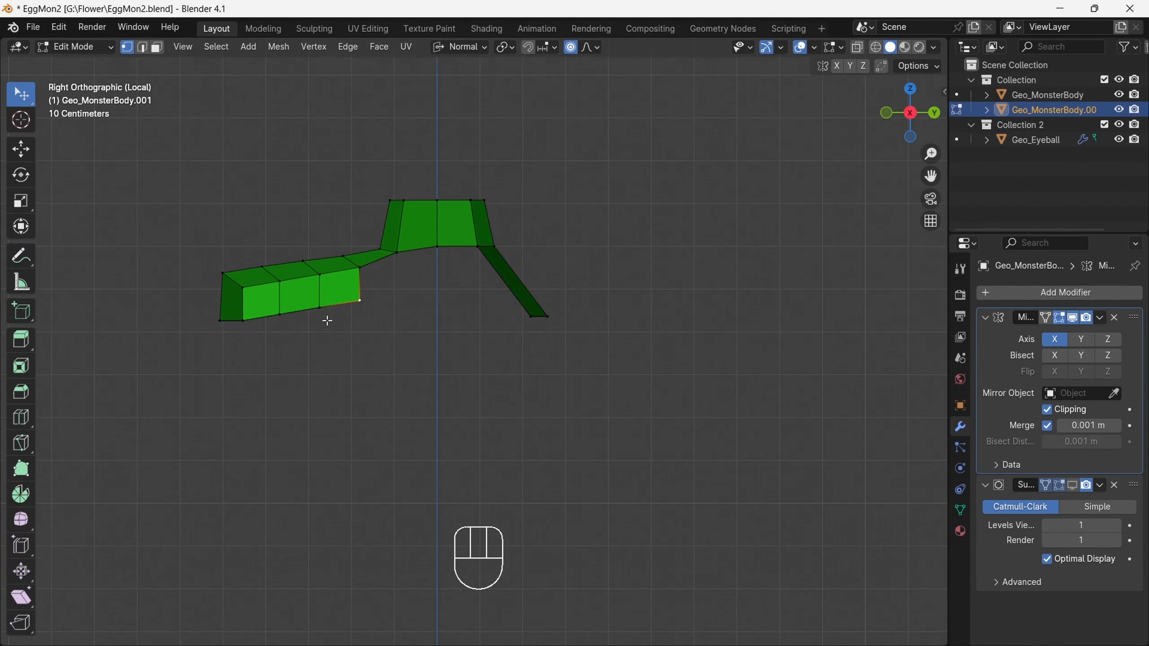
{"action": "key", "text": "g"}
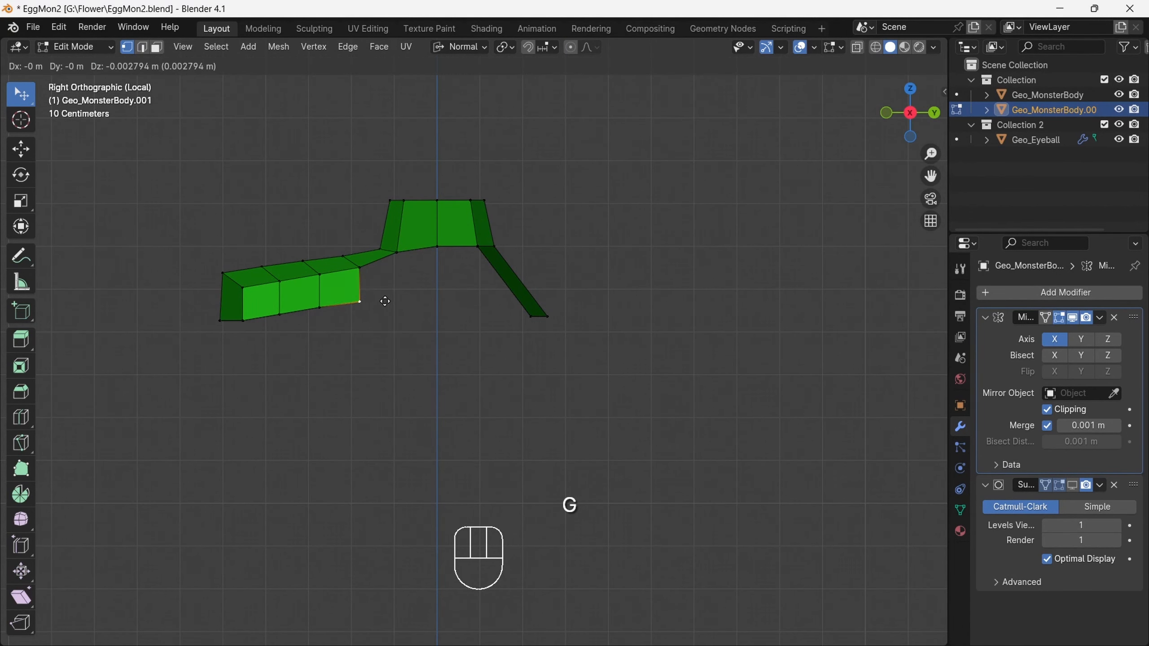
{"action": "key", "text": "z"}
{"action": "key", "text": "z"}
{"action": "left_click", "coordinate": [397, 318]}
{"action": "left_click", "coordinate": [321, 331]}
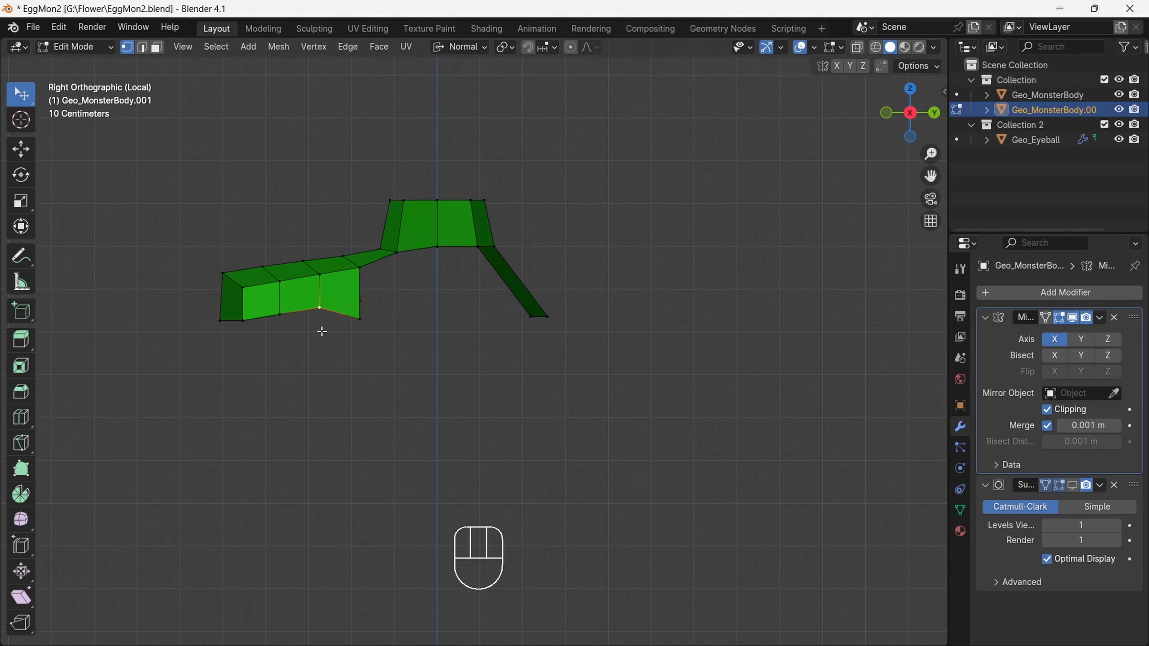
{"action": "key", "text": "g"}
{"action": "key", "text": "z"}
{"action": "key", "text": "z"}
{"action": "left_click", "coordinate": [347, 306]}
{"action": "left_click", "coordinate": [288, 319]}
{"action": "key", "text": "g"}
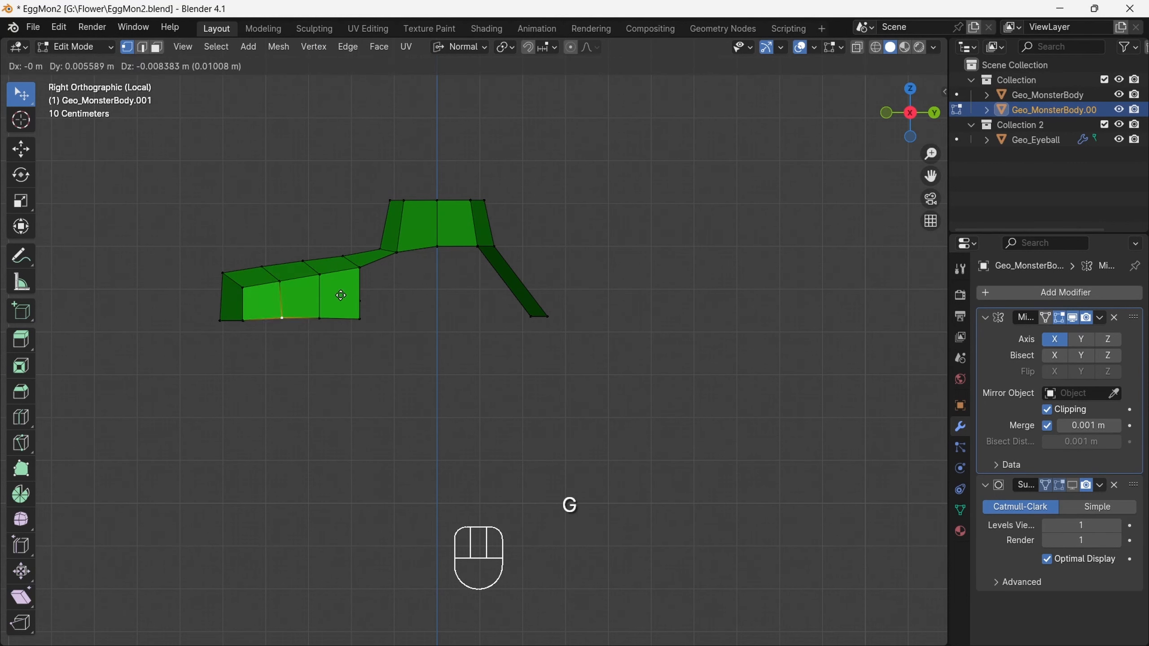
{"action": "left_click", "coordinate": [343, 295]}
Lower the matching three bottom vertices of the foot's inner wall to level that side's lower edge.
{"action": "left_click_drag", "start_coordinate": [909, 113], "coordinate": [794, 121]}
{"action": "key", "text": "g"}
{"action": "key", "text": "z"}
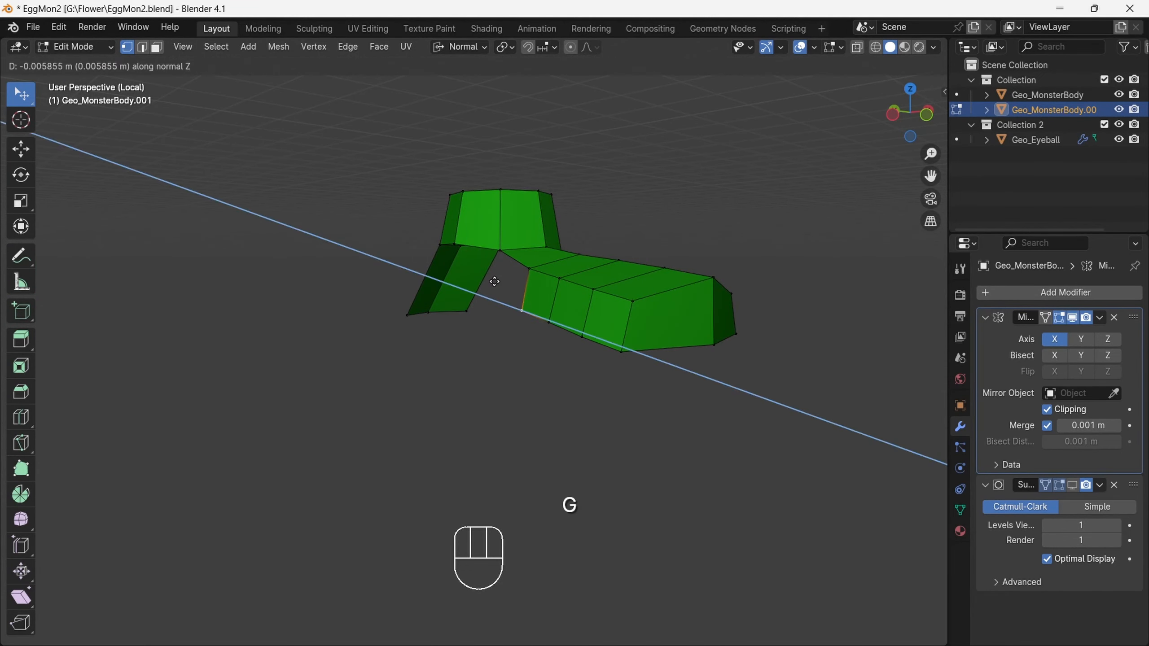
{"action": "left_click", "coordinate": [535, 321]}
{"action": "key", "text": "g"}
{"action": "key", "text": "z"}
{"action": "key", "text": "z"}
{"action": "left_click", "coordinate": [508, 267]}
{"action": "left_click", "coordinate": [581, 335]}
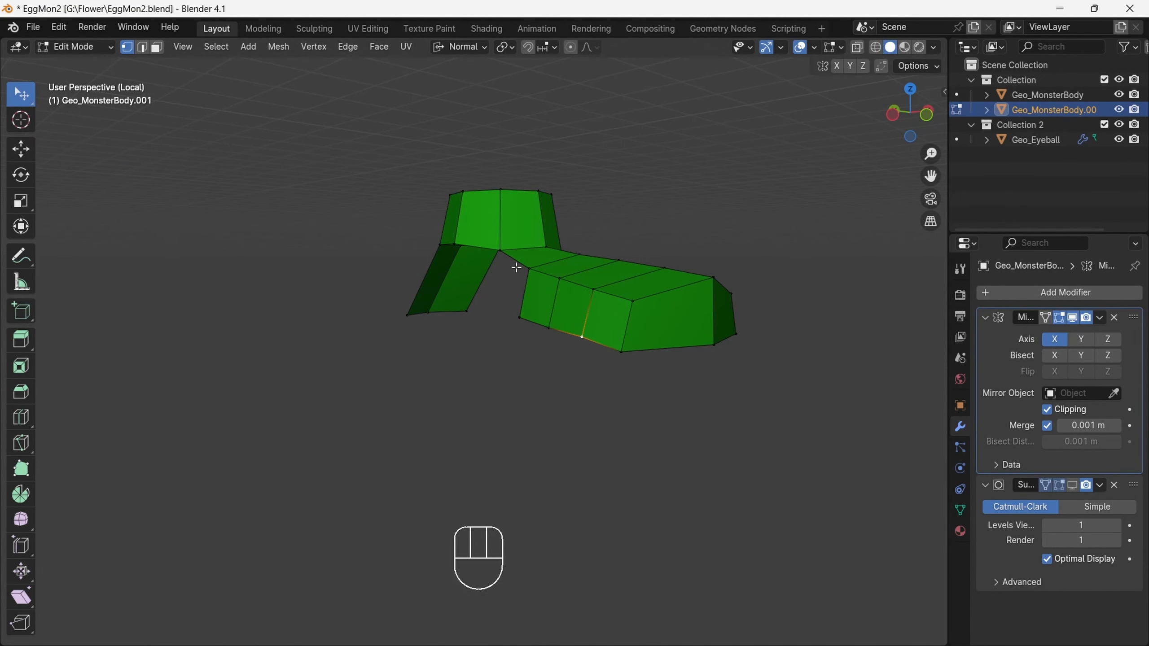
{"action": "key", "text": "g"}
{"action": "key", "text": "z"}
{"action": "key", "text": "z"}
{"action": "left_click", "coordinate": [526, 272]}
Extrude the outer side edge of the ankle loop about 0.08 m outward along X and 0.12 m down.
{"action": "left_click_drag", "start_coordinate": [910, 113], "coordinate": [545, 263]}
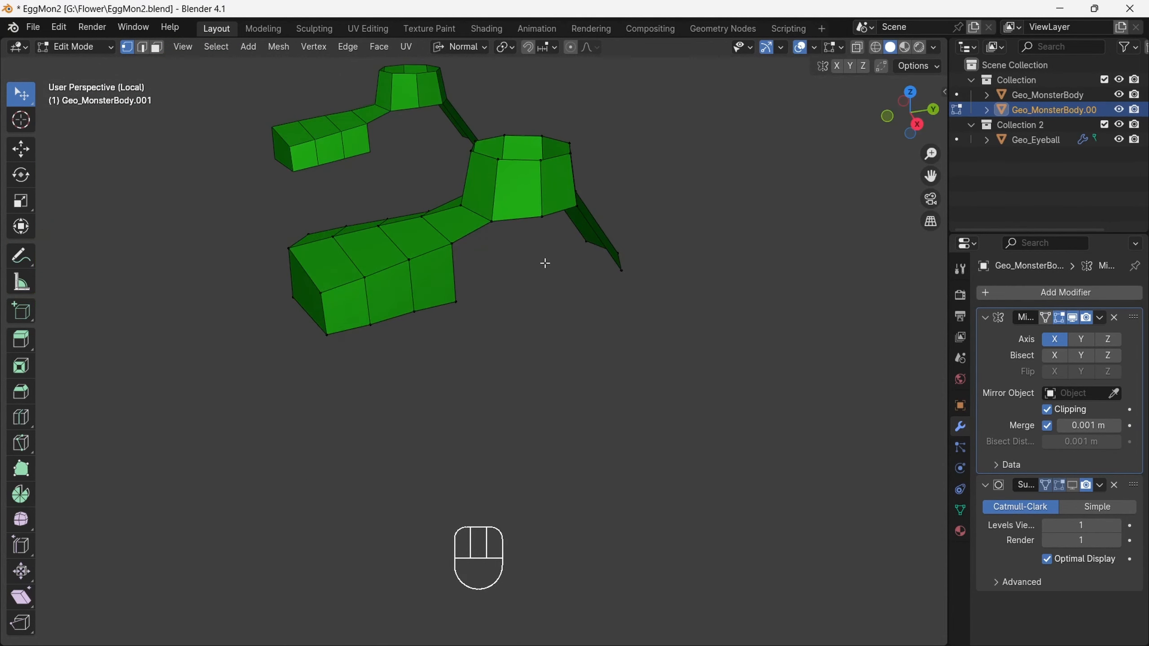
{"action": "left_click", "coordinate": [544, 221], "text": "shift"}
{"action": "mouse_move", "coordinate": [917, 111]}
{"action": "left_mouse_down"}
{"action": "mouse_move", "coordinate": [898, 113]}
{"action": "mouse_move", "coordinate": [926, 112]}
{"action": "left_mouse_up"}
{"action": "key", "text": "e"}
{"action": "left_click", "coordinate": [514, 350]}
Position the outer ankle flap from below, rotate it about 3.3°, and nudge its lower edge into line with the foot.
{"action": "left_click", "coordinate": [911, 130]}
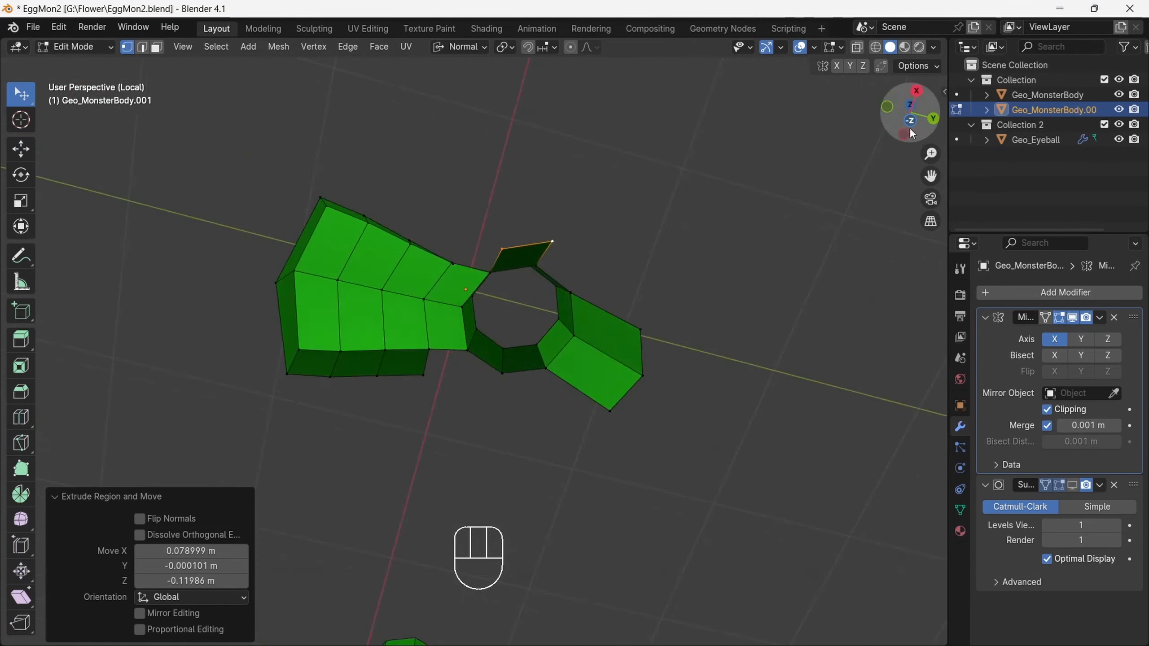
{"action": "key", "text": "g"}
{"action": "left_click", "coordinate": [657, 372]}
{"action": "key", "text": "r"}
{"action": "left_click", "coordinate": [695, 340]}
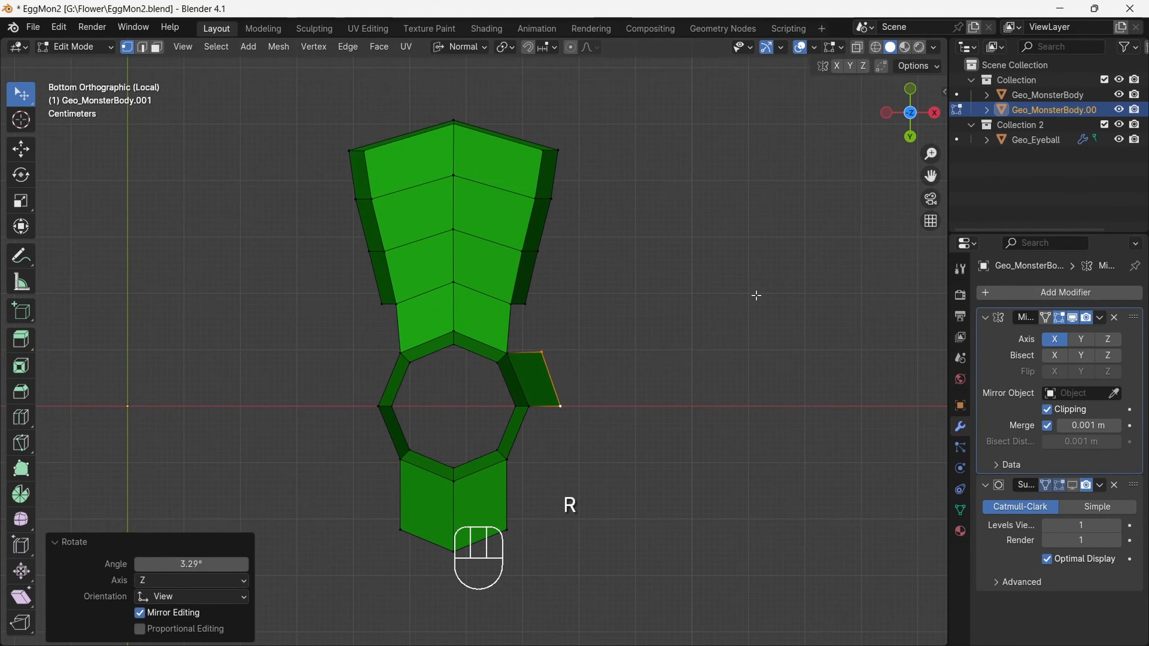
{"action": "left_click_drag", "start_coordinate": [911, 115], "coordinate": [611, 382]}
{"action": "key", "text": "g"}
{"action": "left_click", "coordinate": [428, 295]}
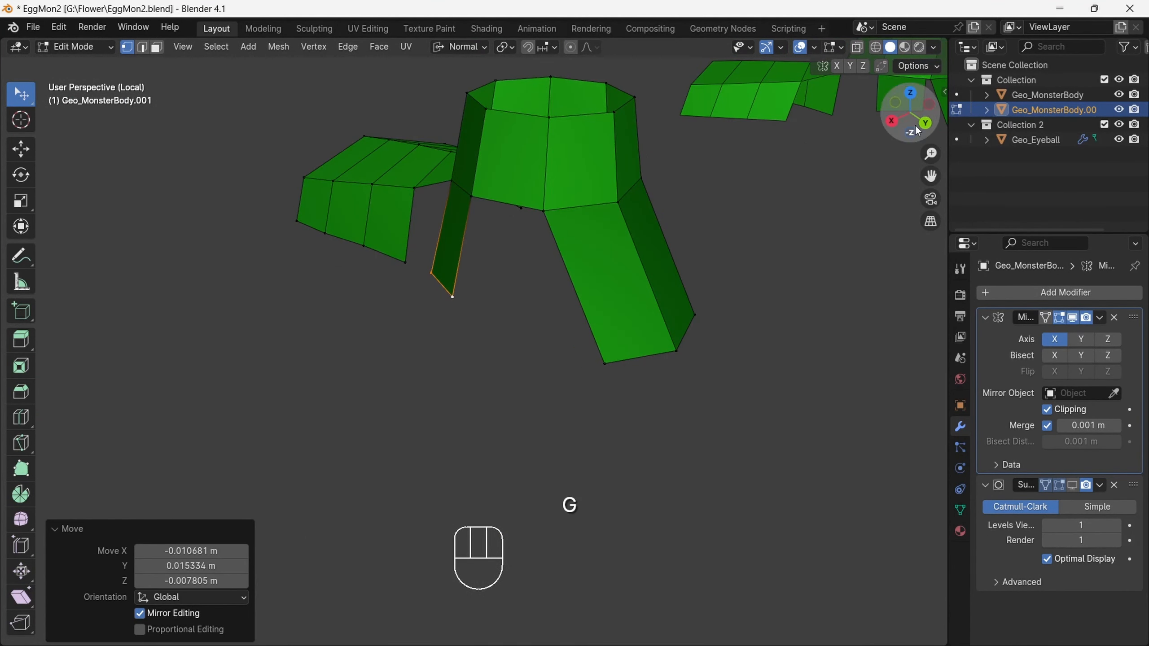
Fill the gap between the outer ankle flap and the foot's outer wall with a face.
{"action": "left_click", "coordinate": [500, 177]}
{"action": "left_click_drag", "start_coordinate": [916, 122], "coordinate": [862, 116]}
{"action": "right_click", "coordinate": [461, 207]}
{"action": "left_click", "coordinate": [590, 234]}
Move the heel's lower middle and outer corner vertices forward to make the heel steeper.
{"action": "left_click", "coordinate": [918, 124]}
{"action": "key", "text": "g"}
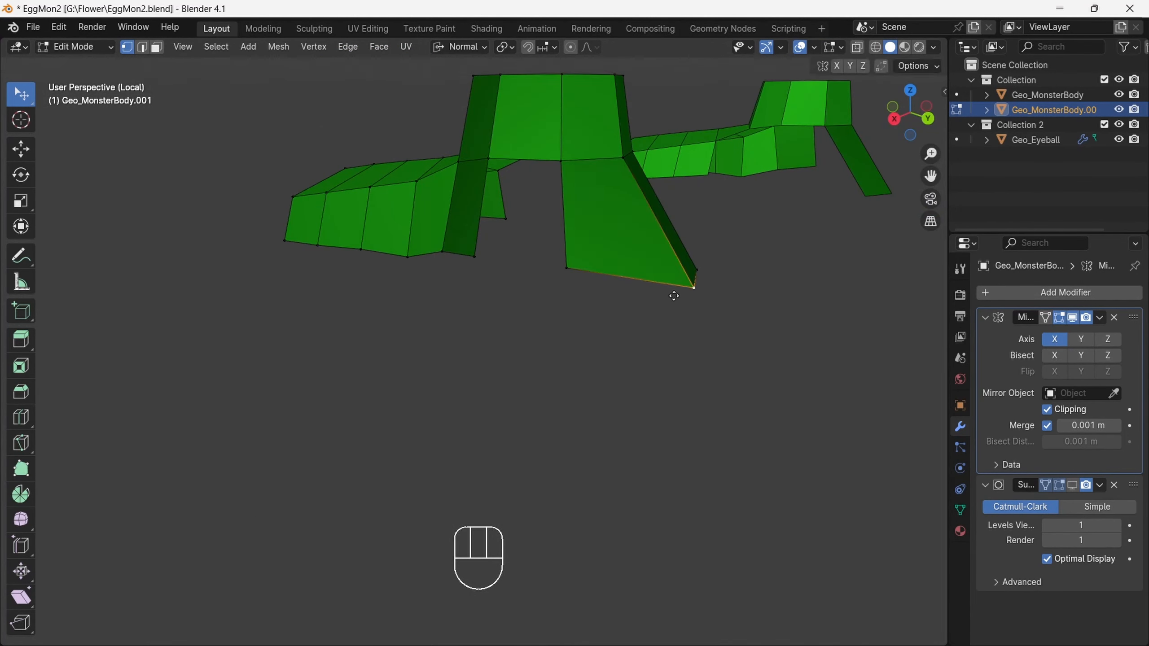
{"action": "left_click_drag", "start_coordinate": [667, 279], "coordinate": [671, 281]}
{"action": "left_click_drag", "start_coordinate": [561, 276], "coordinate": [546, 279]}
Select the four corners between the outer ankle flap and the heel and fill that gap with a face.
{"action": "left_click", "coordinate": [475, 257], "text": "shift"}
{"action": "left_click", "coordinate": [499, 172], "text": "shift"}
{"action": "left_click", "coordinate": [562, 163], "text": "shift"}
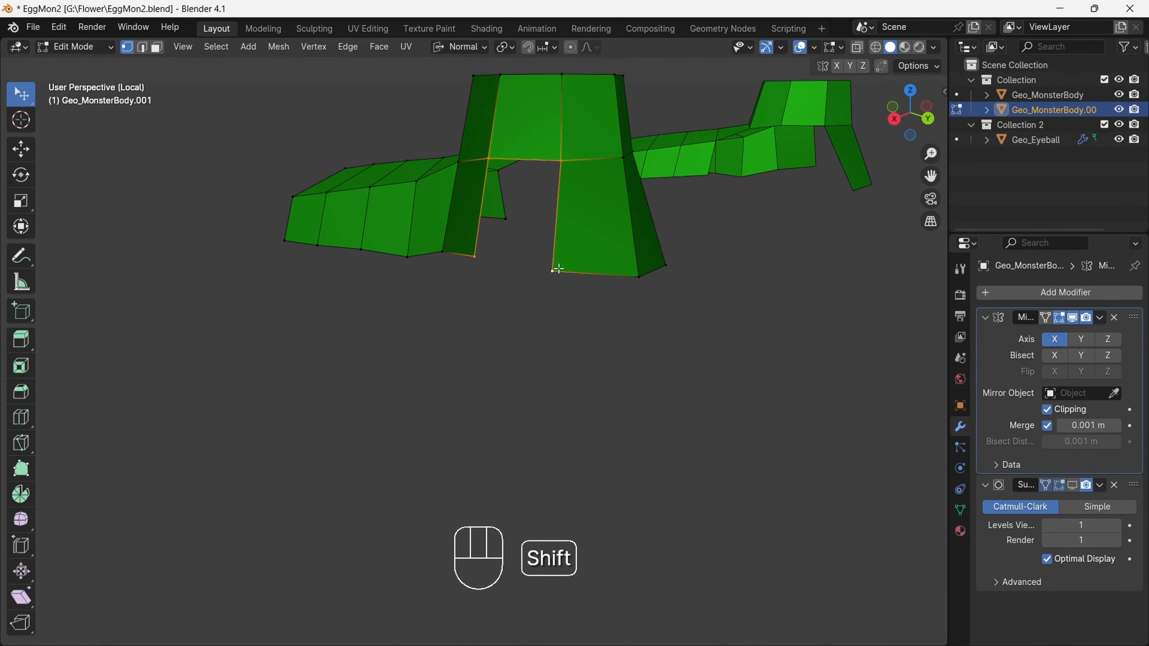
{"action": "middle_click_drag", "start_coordinate": [451, 249], "coordinate": [734, 103]}
Extrude the inner side edge of the ankle loop down to the foot's lower edge.
{"action": "left_click_drag", "start_coordinate": [376, 280], "coordinate": [344, 285]}
{"action": "left_click", "coordinate": [497, 199]}
{"action": "key", "text": "e"}
{"action": "left_click", "coordinate": [515, 313]}
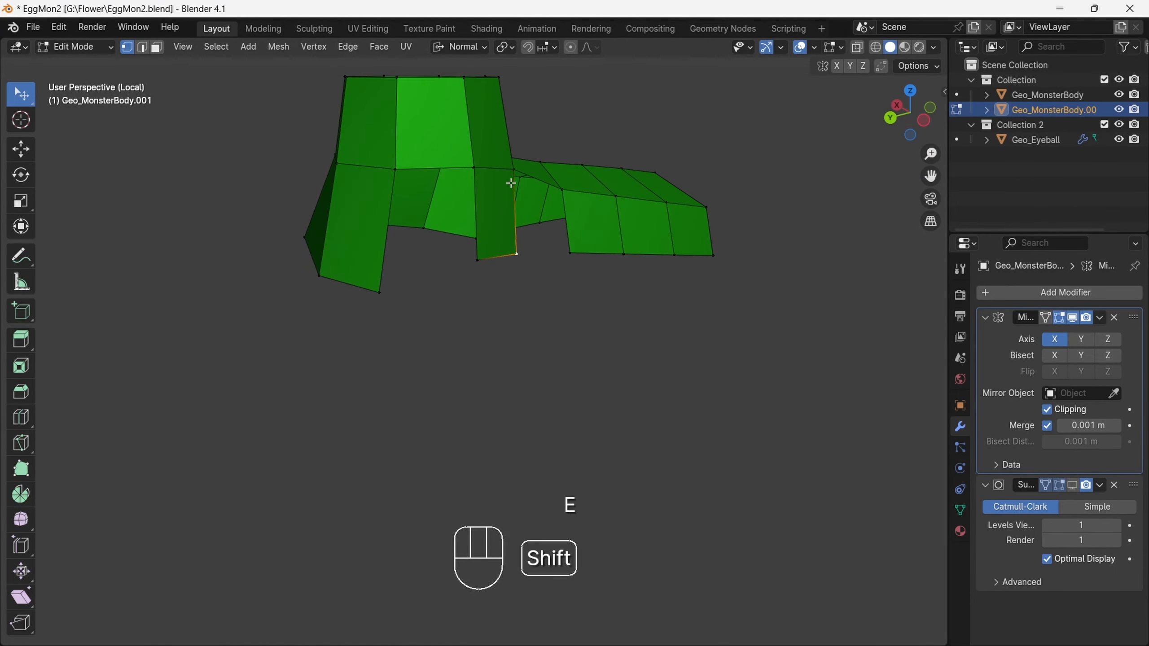
Fill the gap between the inner ankle flap and the foot's inner wall with a face.
{"action": "left_click", "coordinate": [514, 169], "text": "shift"}
{"action": "left_click", "coordinate": [517, 253], "text": "shift"}
{"action": "key", "text": "f"}
{"action": "mouse_move", "coordinate": [899, 119]}
{"action": "left_mouse_down"}
{"action": "mouse_move", "coordinate": [843, 128]}
{"action": "mouse_move", "coordinate": [896, 125]}
{"action": "left_mouse_up"}
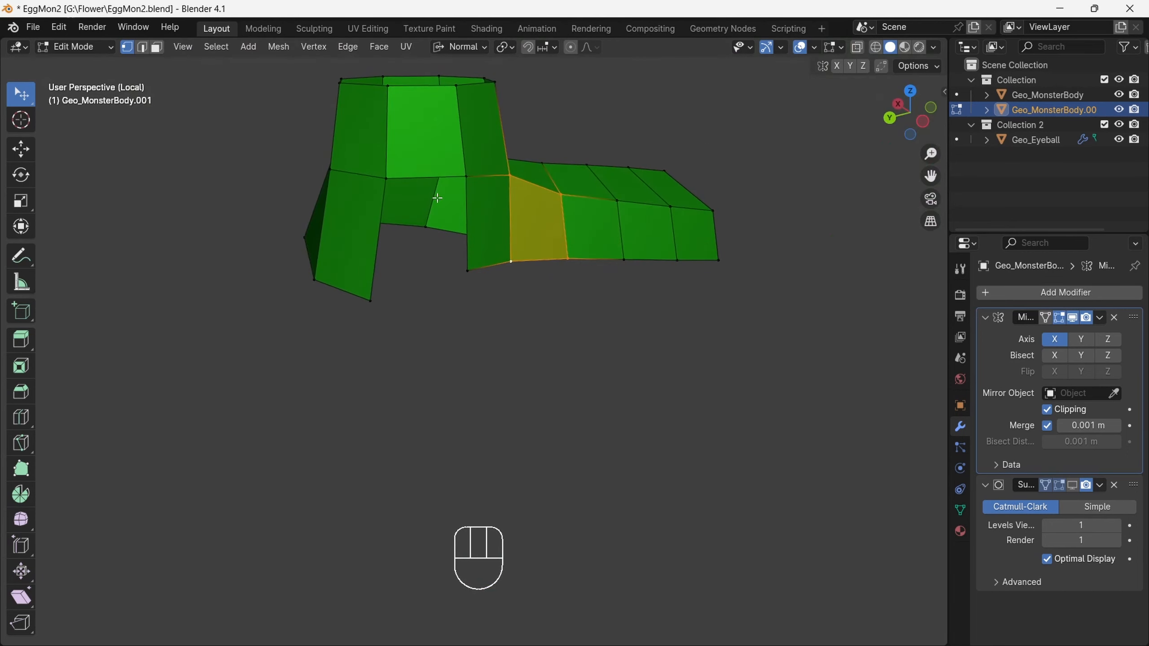
Adjust the heel's inner corner vertex and fill the remaining gap between the heel and the inner ankle flap.
{"action": "left_click", "coordinate": [371, 299]}
{"action": "left_click", "coordinate": [923, 121]}
{"action": "key", "text": "ctrl+z"}
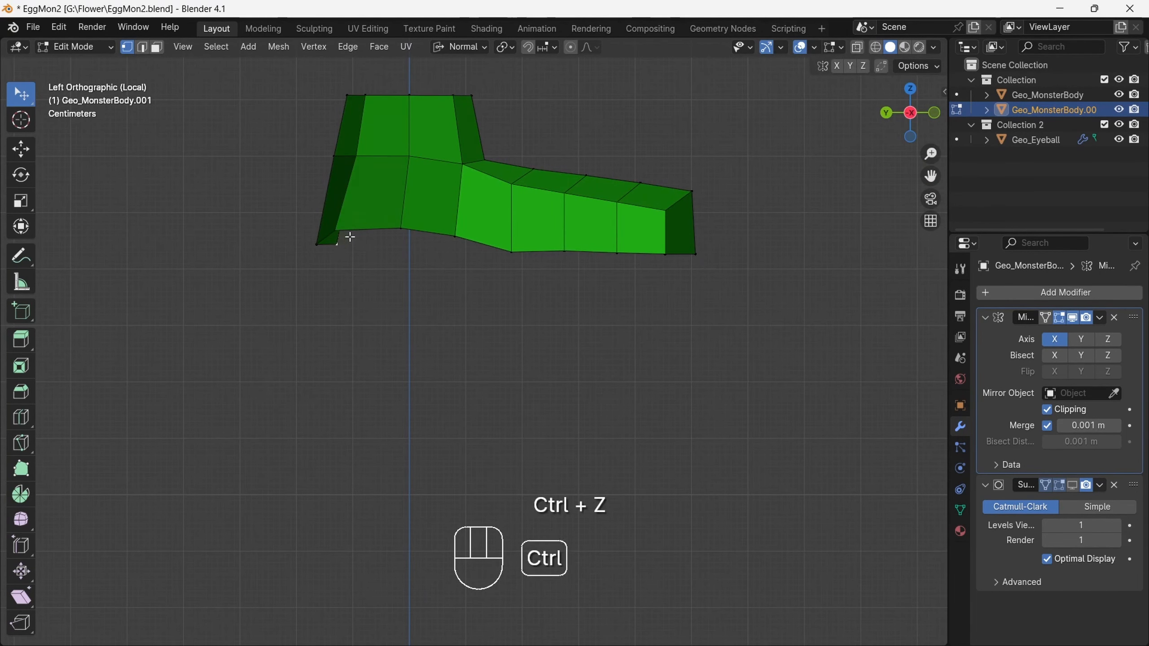
{"action": "left_click_drag", "start_coordinate": [899, 121], "coordinate": [492, 272]}
{"action": "left_click", "coordinate": [329, 268]}
{"action": "left_click", "coordinate": [921, 118]}
{"action": "key", "text": "g"}
{"action": "right_click", "coordinate": [367, 213]}
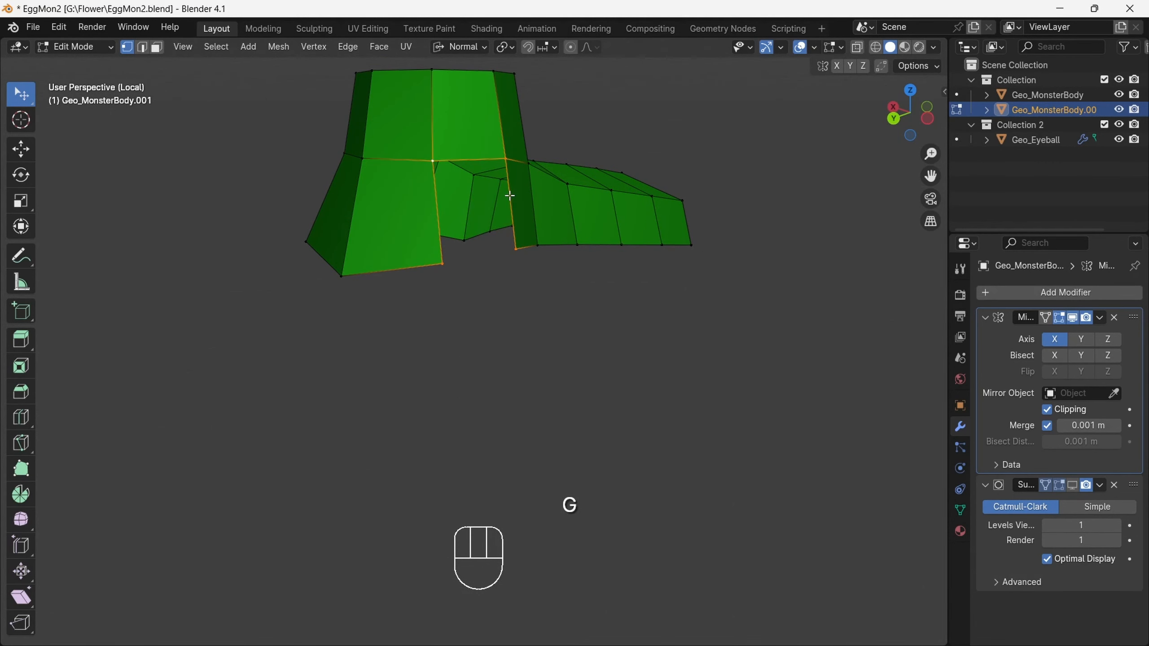
Select the foot's whole bottom edge loop and flatten it with LoopTools.
{"action": "left_click", "coordinate": [884, 117]}
{"action": "right_click", "coordinate": [752, 109]}
{"action": "mouse_move", "coordinate": [769, 108]}
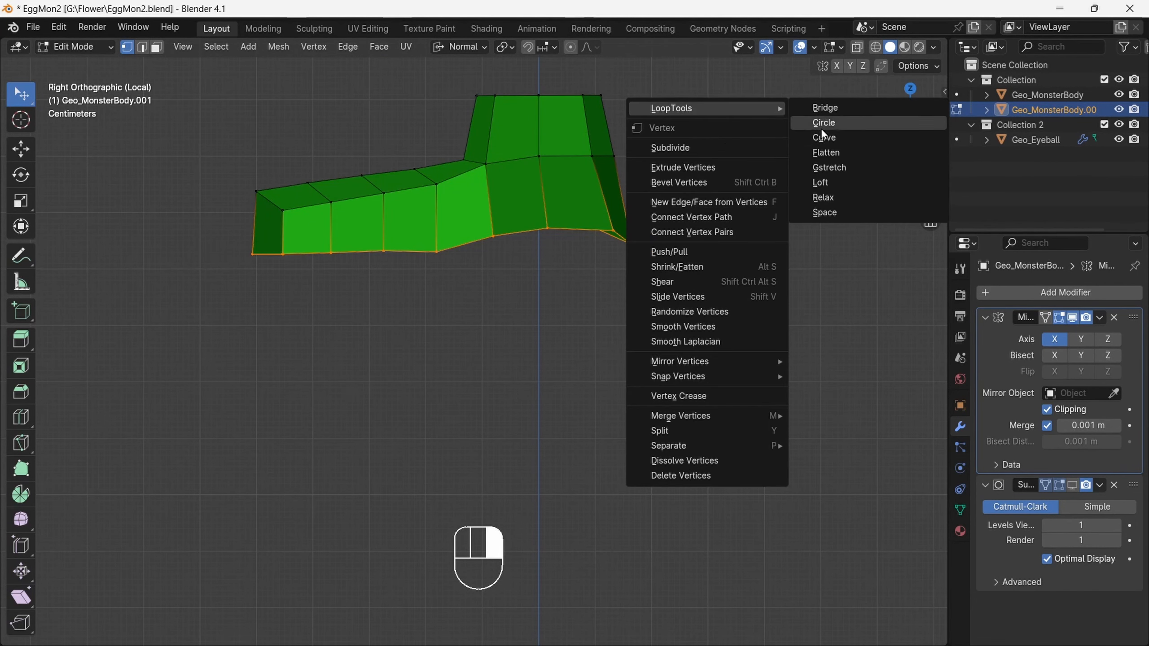
{"action": "left_click", "coordinate": [831, 155]}
Set the transform orientation to Local and rotate the flattened bottom loop by -4° about X.
{"action": "left_click", "coordinate": [28, 178]}
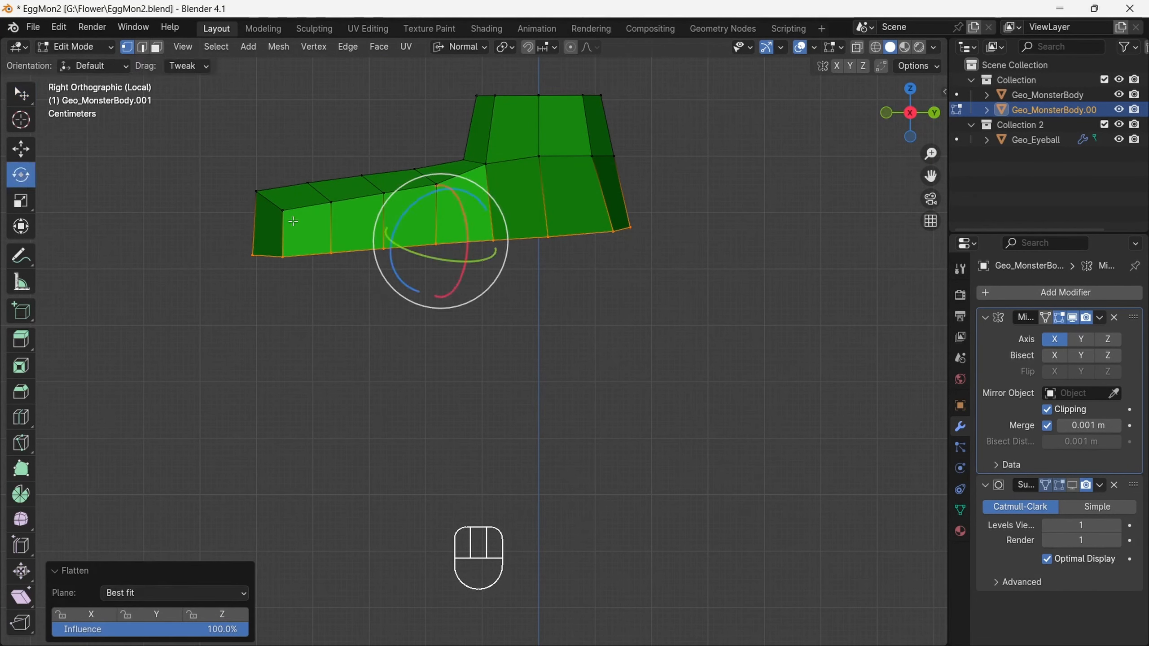
{"action": "left_click", "coordinate": [480, 48]}
{"action": "left_click", "coordinate": [468, 102]}
{"action": "left_click_drag", "start_coordinate": [481, 206], "coordinate": [387, 304]}
Lower the foot's bottom loop about 0.022 m along local Z.
{"action": "key", "text": "g"}
{"action": "key", "text": "z"}
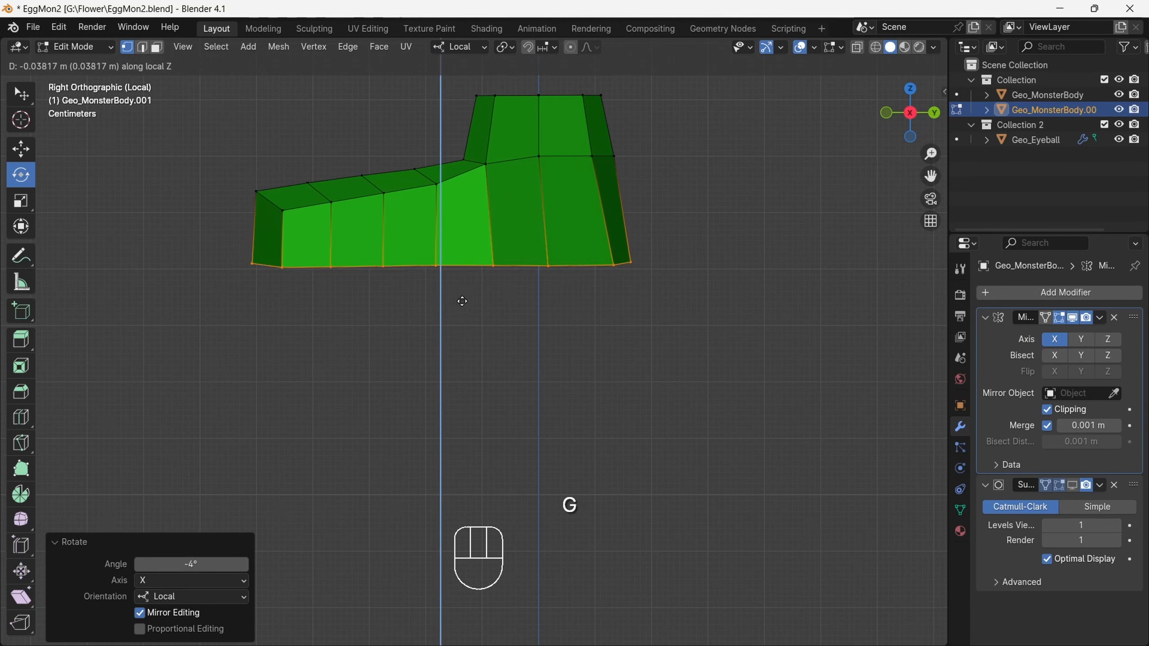
{"action": "left_click", "coordinate": [464, 293]}
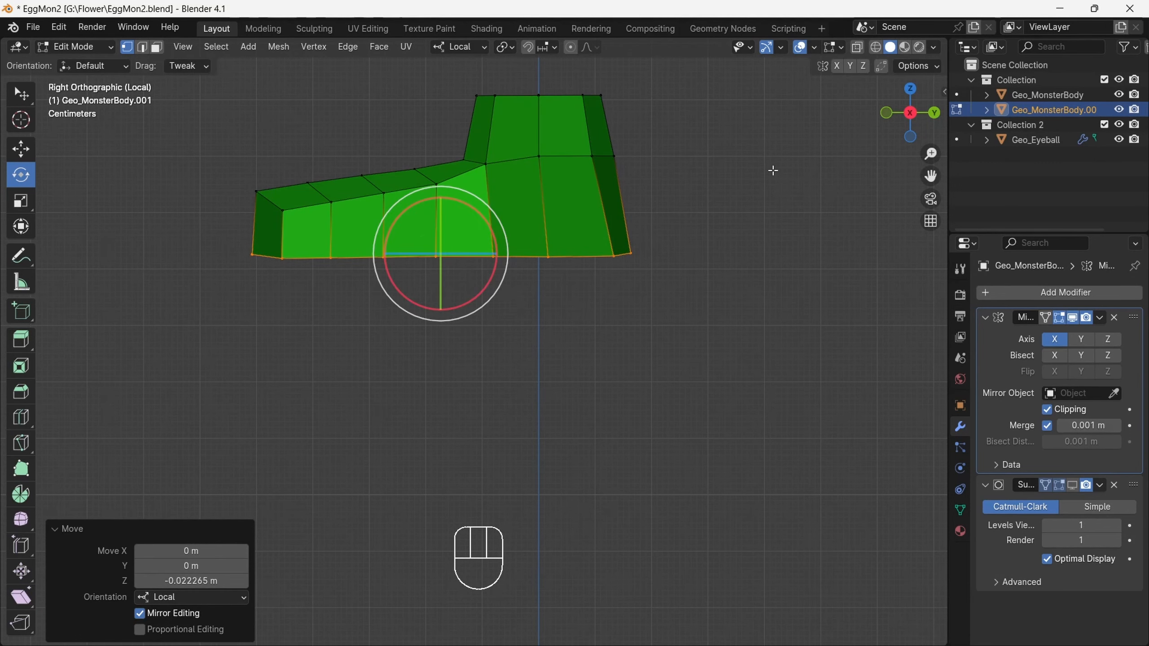
Join the middle front and middle heel vertices of the open sole with an edge and subdivide it into six segments.
{"action": "left_click_drag", "start_coordinate": [910, 113], "coordinate": [813, 47]}
{"action": "left_click", "coordinate": [280, 184]}
{"action": "left_click", "coordinate": [21, 94]}
{"action": "left_click_drag", "start_coordinate": [907, 122], "coordinate": [814, 149]}
{"action": "left_click", "coordinate": [614, 265], "text": "shift"}
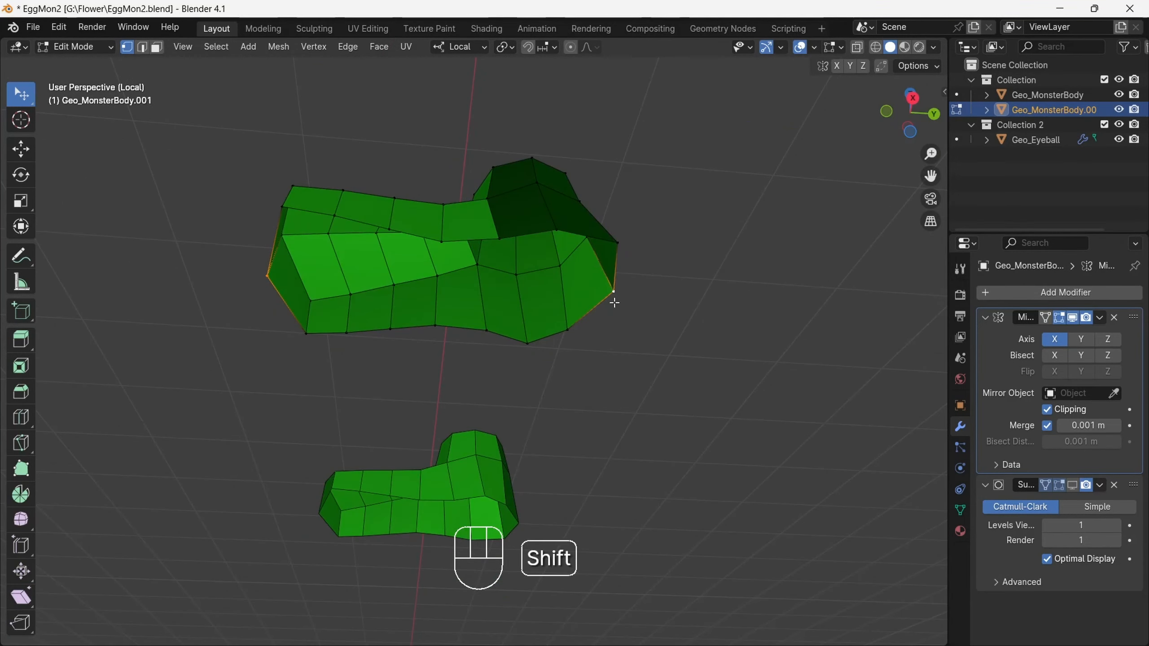
{"action": "right_click_drag", "start_coordinate": [706, 304], "coordinate": [656, 356]}
{"action": "left_click", "coordinate": [903, 103]}
{"action": "scroll", "coordinate": [903, 106], "scroll_direction": "up", "scroll_amount": 2}
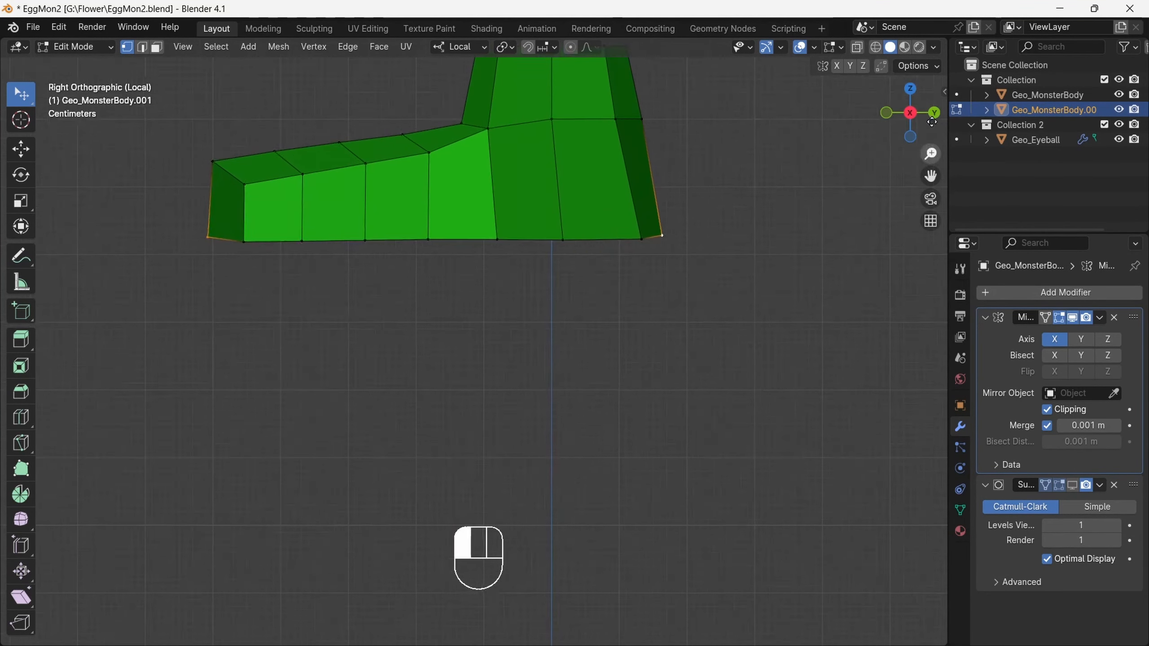
{"action": "right_click", "coordinate": [493, 240]}
{"action": "left_click", "coordinate": [427, 214]}
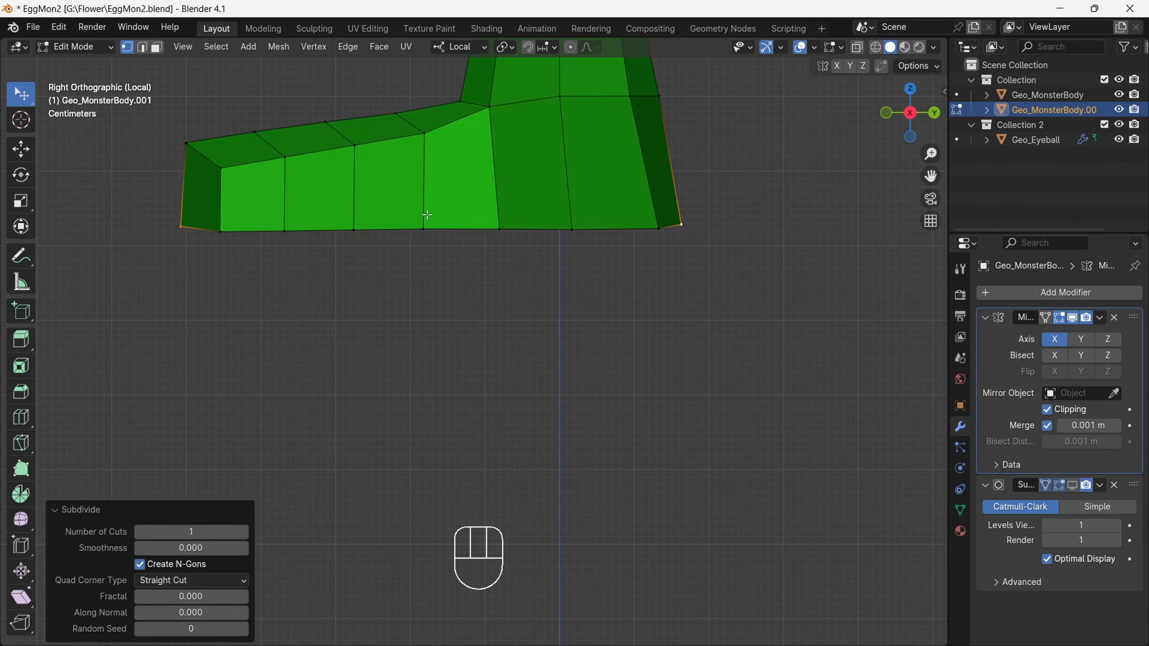
Fill the outer half of the sole with a row of faces from the toe to the heel.
{"action": "left_click_drag", "start_coordinate": [918, 129], "coordinate": [913, 90]}
{"action": "left_click", "coordinate": [287, 268]}
{"action": "right_click", "coordinate": [274, 182]}
{"action": "left_click", "coordinate": [325, 277]}
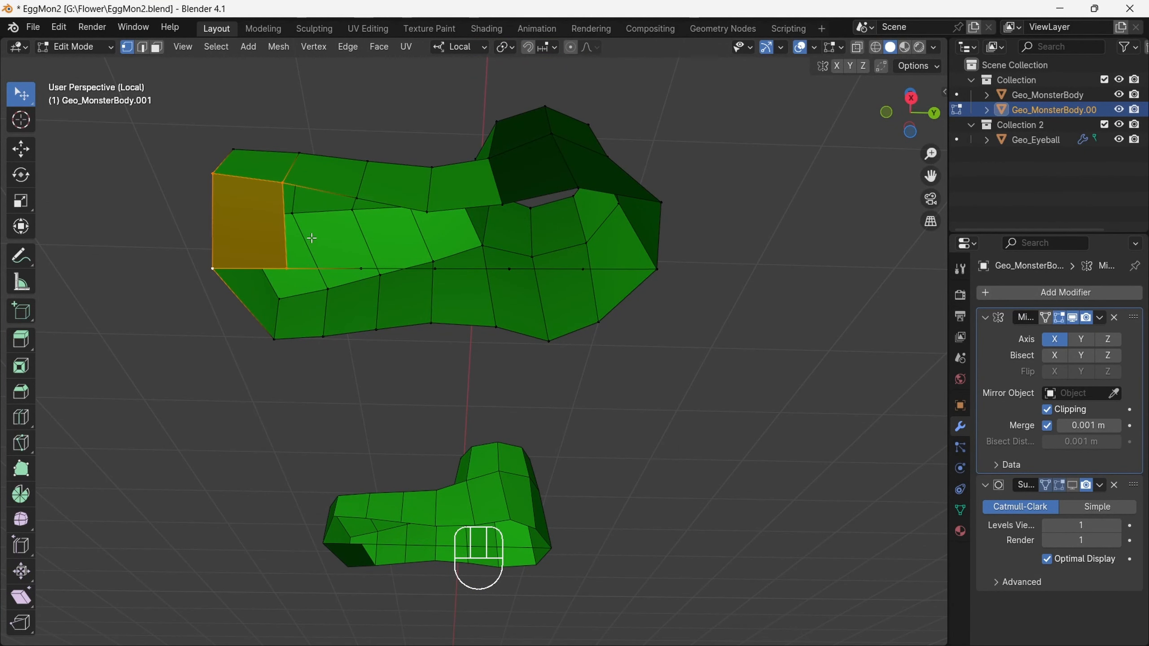
{"action": "key", "text": "f"}
{"action": "key", "text": "f"}
{"action": "key", "text": "f"}
{"action": "key", "text": "f"}
{"action": "key", "text": "f"}
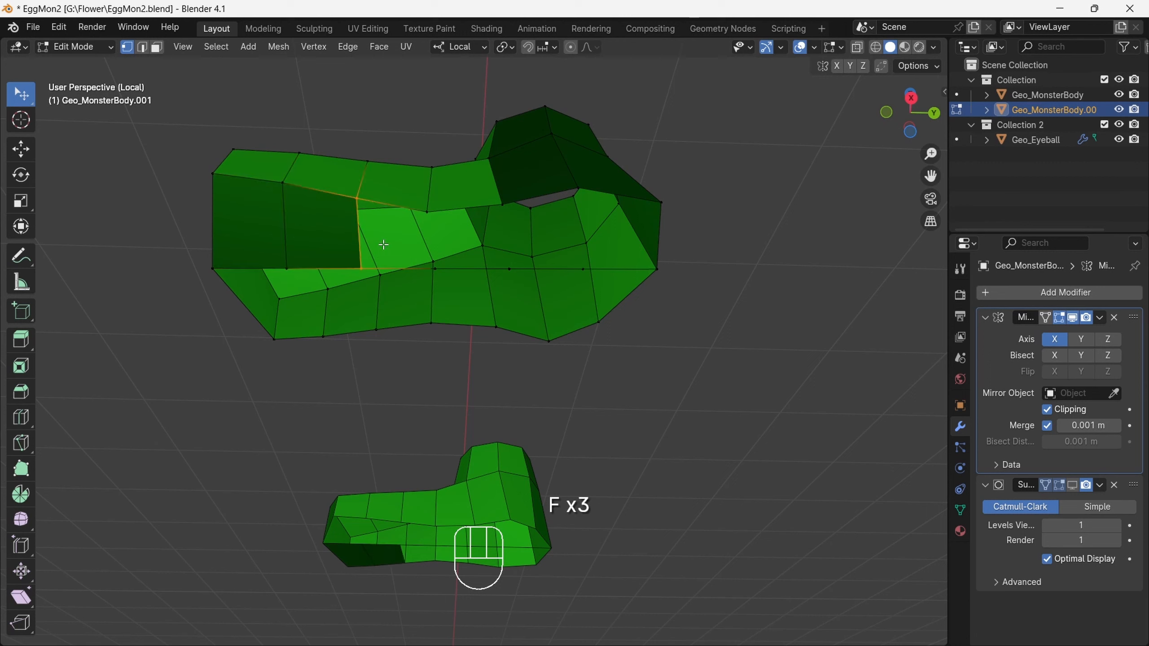
{"action": "left_click", "coordinate": [584, 268], "text": "shift"}
{"action": "right_click", "coordinate": [679, 268]}
{"action": "left_click", "coordinate": [680, 269]}
Fill the inner half of the sole with a row of faces from the heel towards the toe.
{"action": "left_click", "coordinate": [584, 269]}
{"action": "left_click", "coordinate": [549, 340], "text": "shift"}
{"action": "key", "text": "f"}
{"action": "key", "text": "f"}
{"action": "key", "text": "f"}
{"action": "key", "text": "f"}
{"action": "key", "text": "f"}
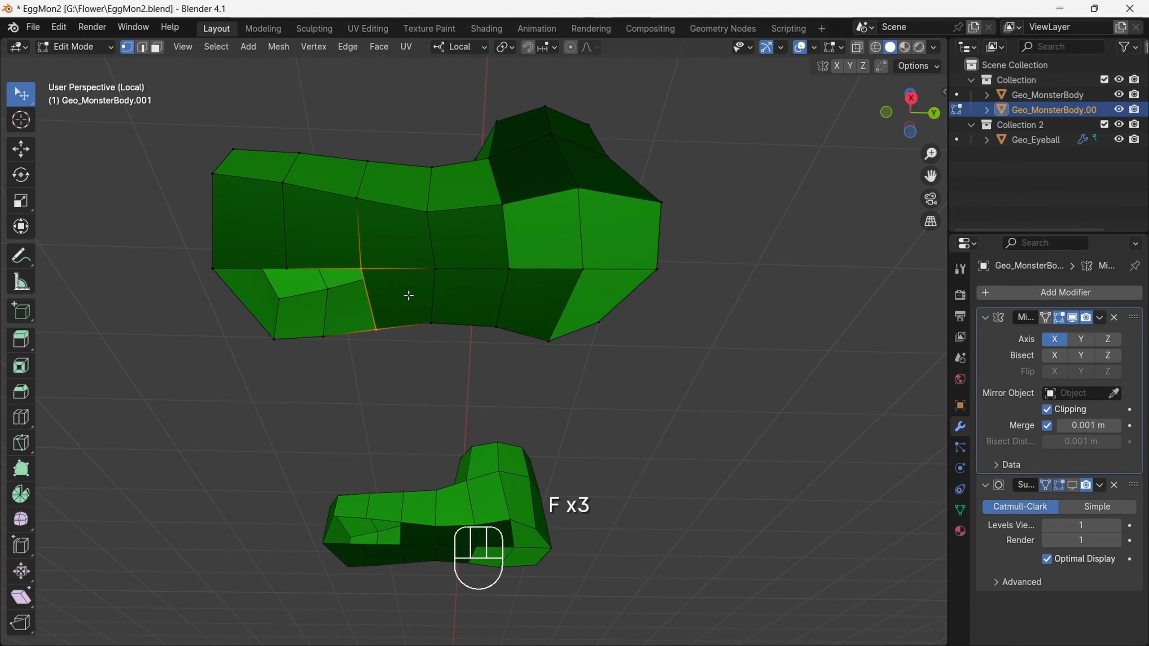
Select the entire foot mesh and recalculate its normals to face outward.
{"action": "middle_click_drag", "start_coordinate": [710, 174], "coordinate": [551, 222]}
{"action": "key", "text": "a"}
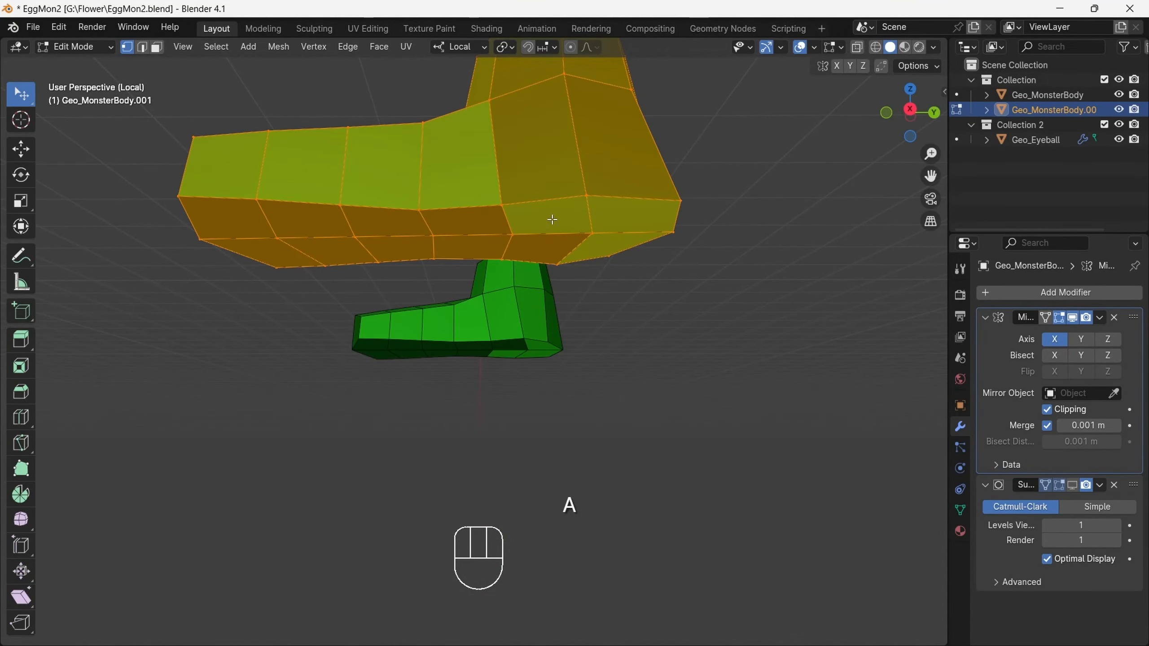
{"action": "key", "text": "shift+n"}
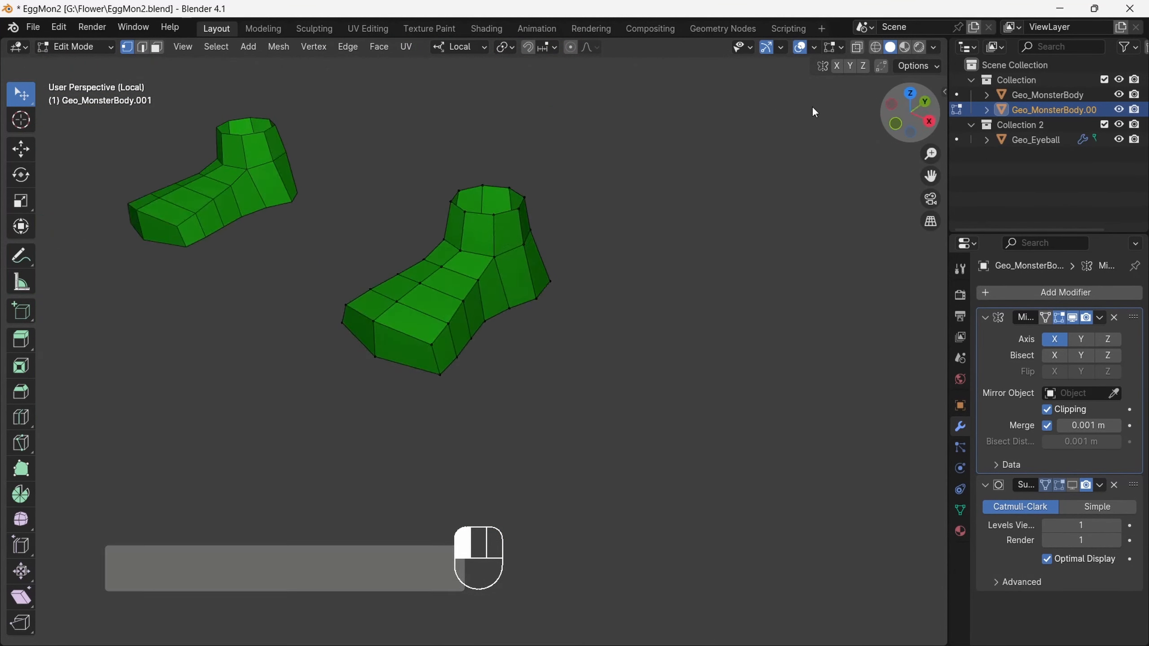
Turn on the viewport display of the foot's Subdivision modifier and save the file.
{"action": "left_click", "coordinate": [1073, 486]}
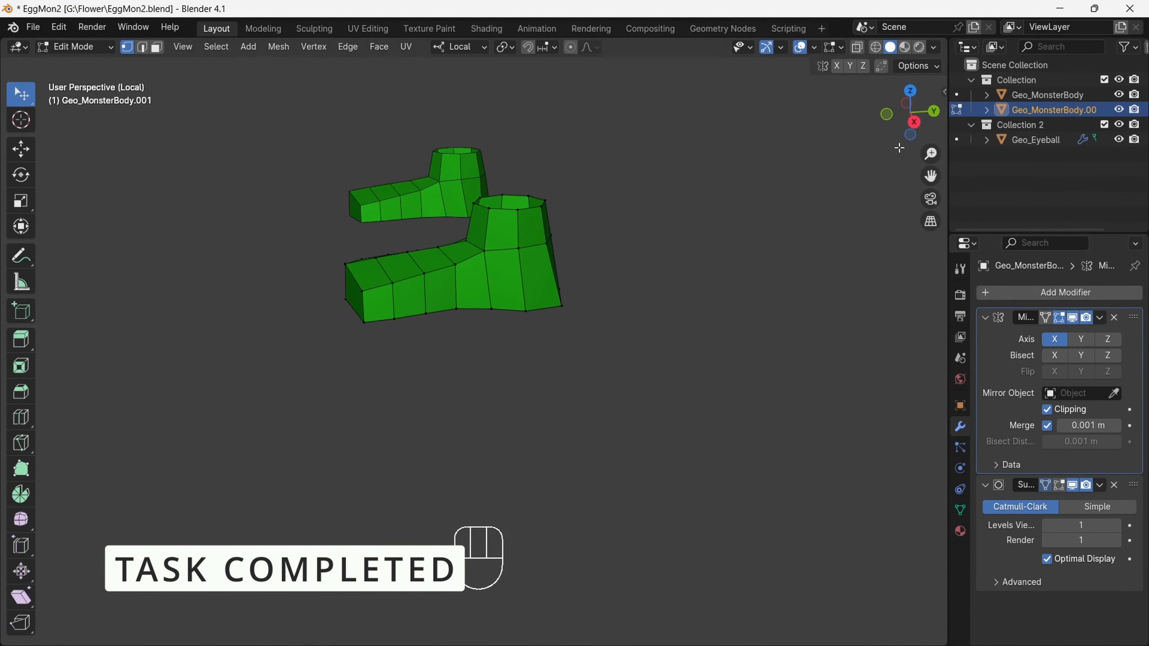
{"action": "middle_click_drag", "start_coordinate": [924, 164], "coordinate": [437, 97]}
{"action": "left_click", "coordinate": [33, 27]}
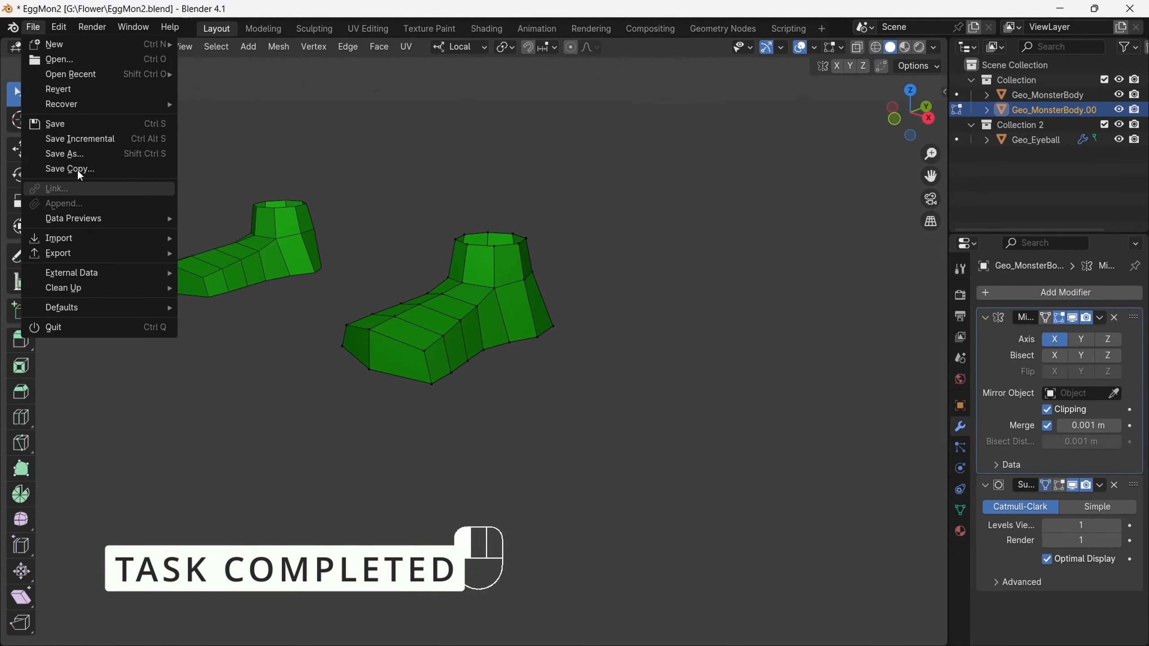
{"action": "left_click", "coordinate": [68, 127]}
Slide the foremost cross edge loop of the foot slightly towards the toe end.
{"action": "left_click_drag", "start_coordinate": [909, 113], "coordinate": [726, 261]}
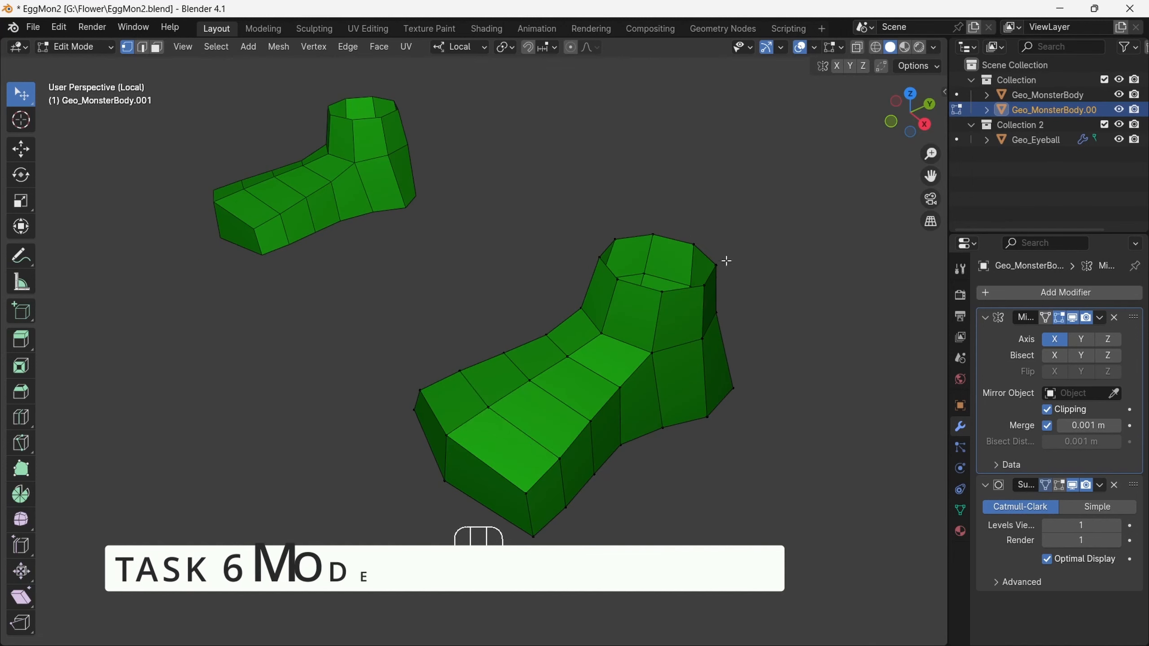
{"action": "left_click", "coordinate": [515, 389]}
{"action": "left_click", "coordinate": [567, 359]}
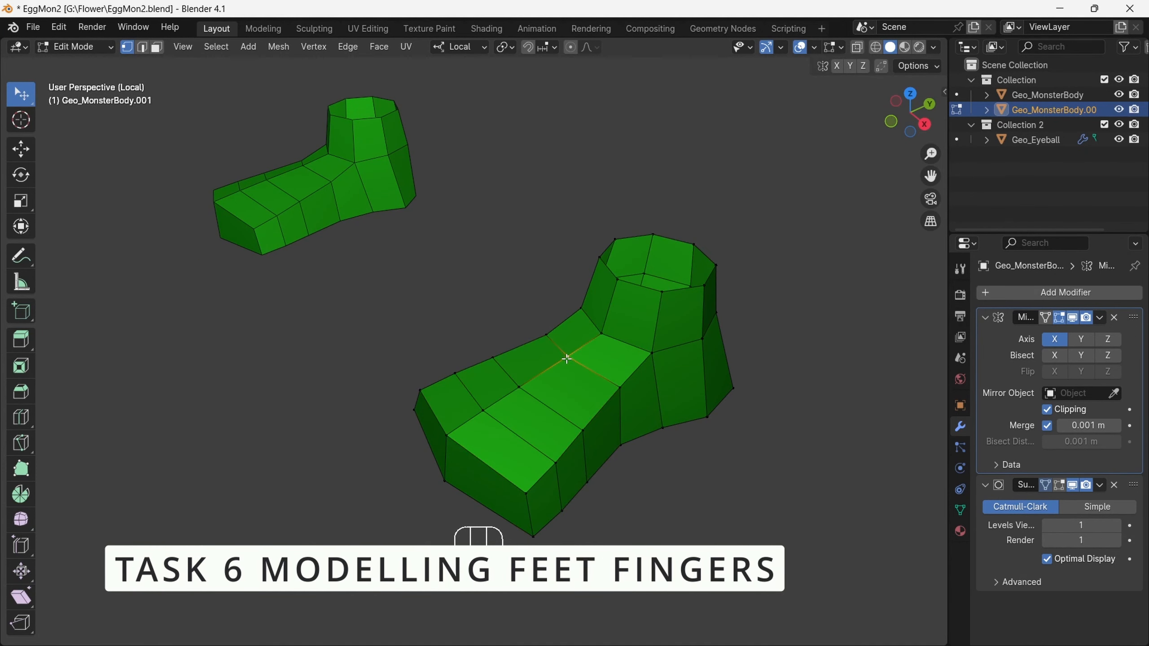
{"action": "left_click", "coordinate": [486, 414], "text": "shift"}
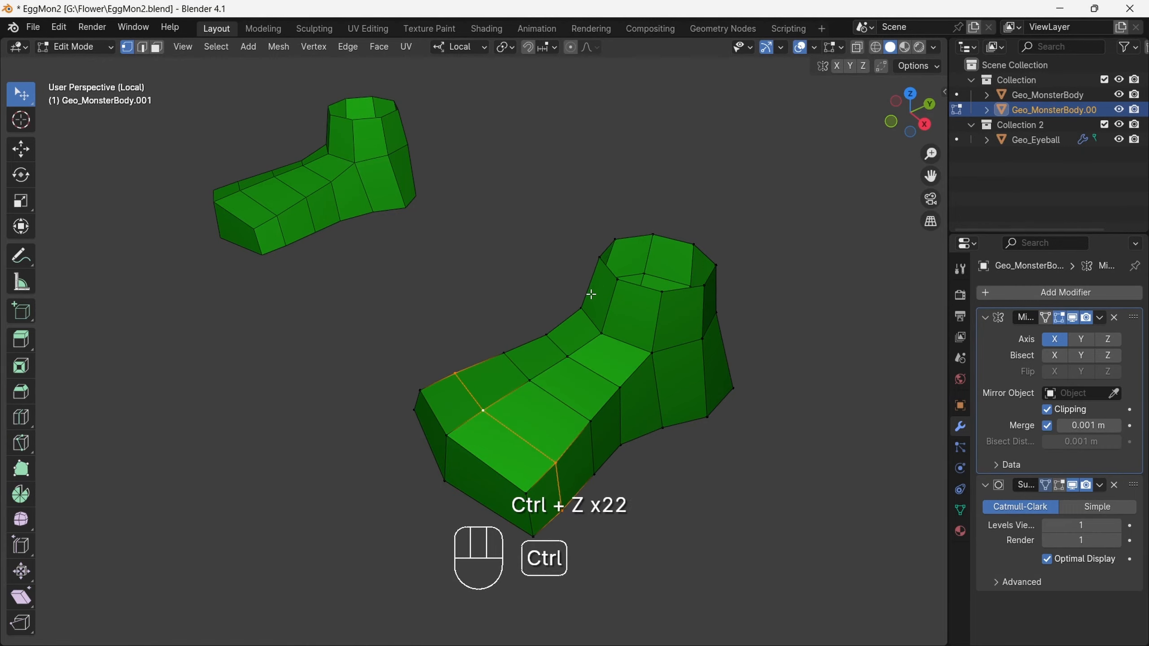
Bevel the middle vertical edge of the foot's front end into a central toe face.
{"action": "middle_click_drag", "start_coordinate": [769, 253], "coordinate": [632, 303]}
{"action": "scroll", "coordinate": [632, 303], "scroll_direction": "up", "scroll_amount": 3}
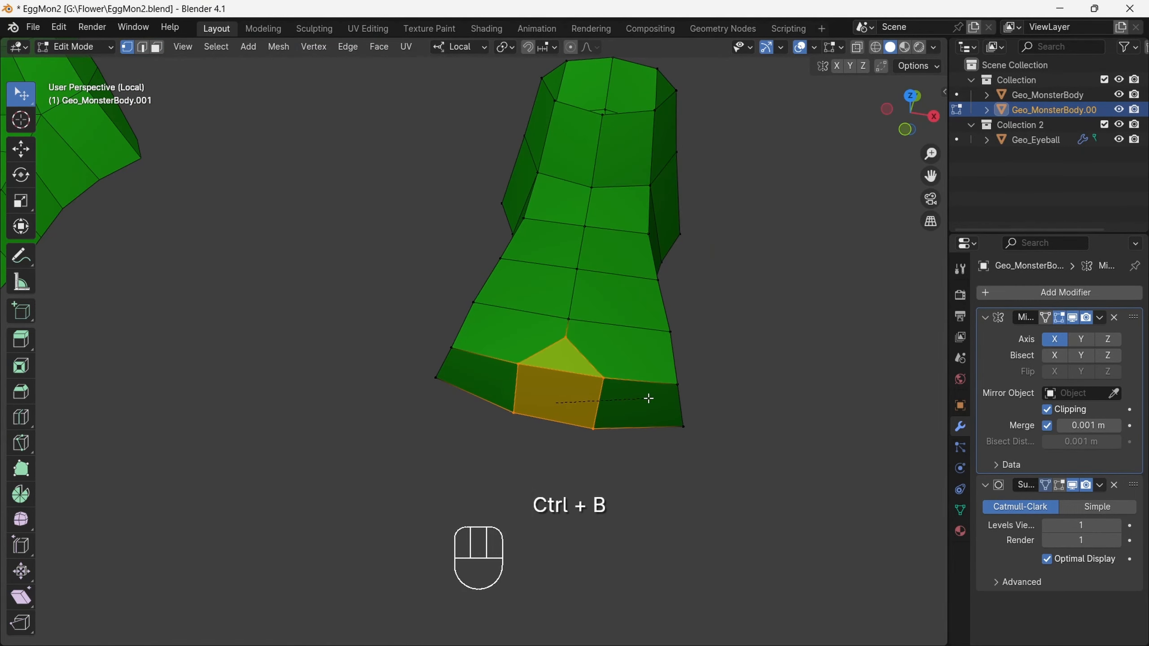
{"action": "middle_click_drag", "start_coordinate": [648, 398], "coordinate": [50, 360]}
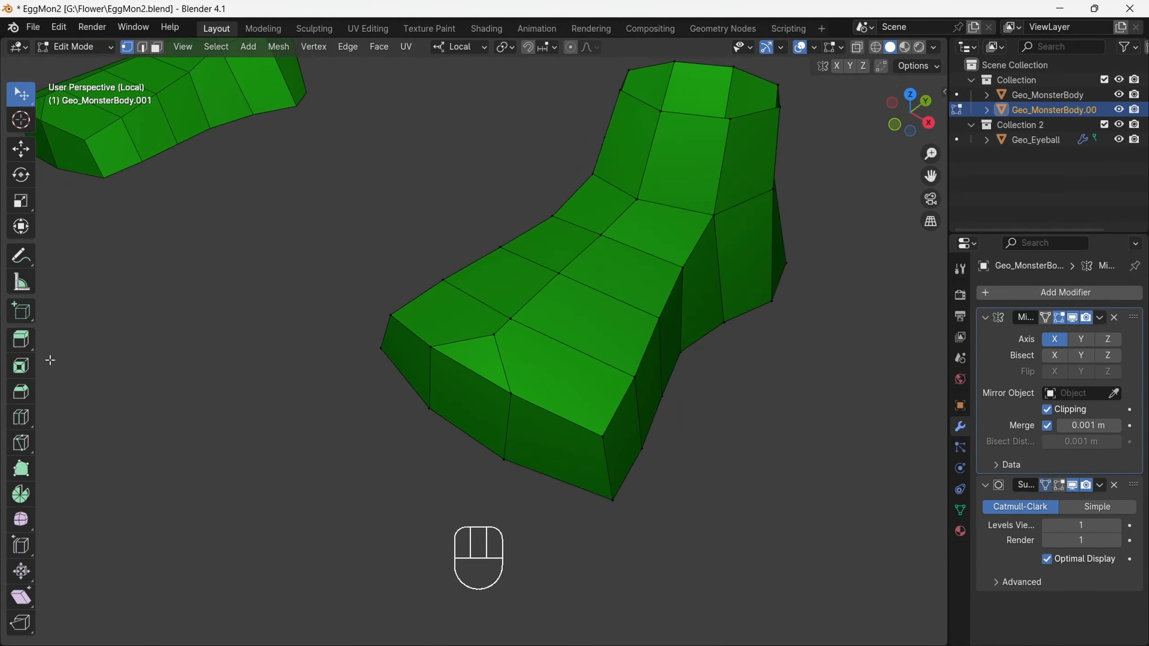
Cut an edge loop through the middle of the central toe face and another across the inner side edge behind it.
{"action": "left_click", "coordinate": [21, 416]}
{"action": "left_click", "coordinate": [470, 372]}
{"action": "left_click", "coordinate": [405, 295]}
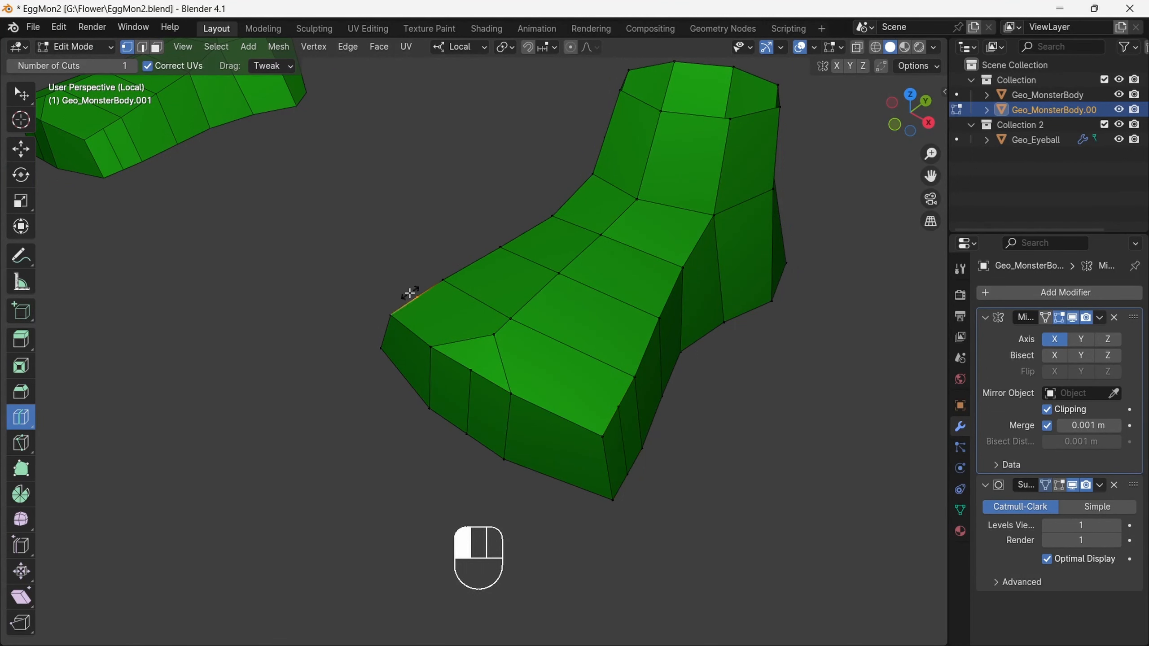
Connect the new inner side vertices to the centre vertices on the top and the sole of the foot.
{"action": "middle_click_drag", "start_coordinate": [405, 295], "coordinate": [559, 428]}
{"action": "key", "text": "w"}
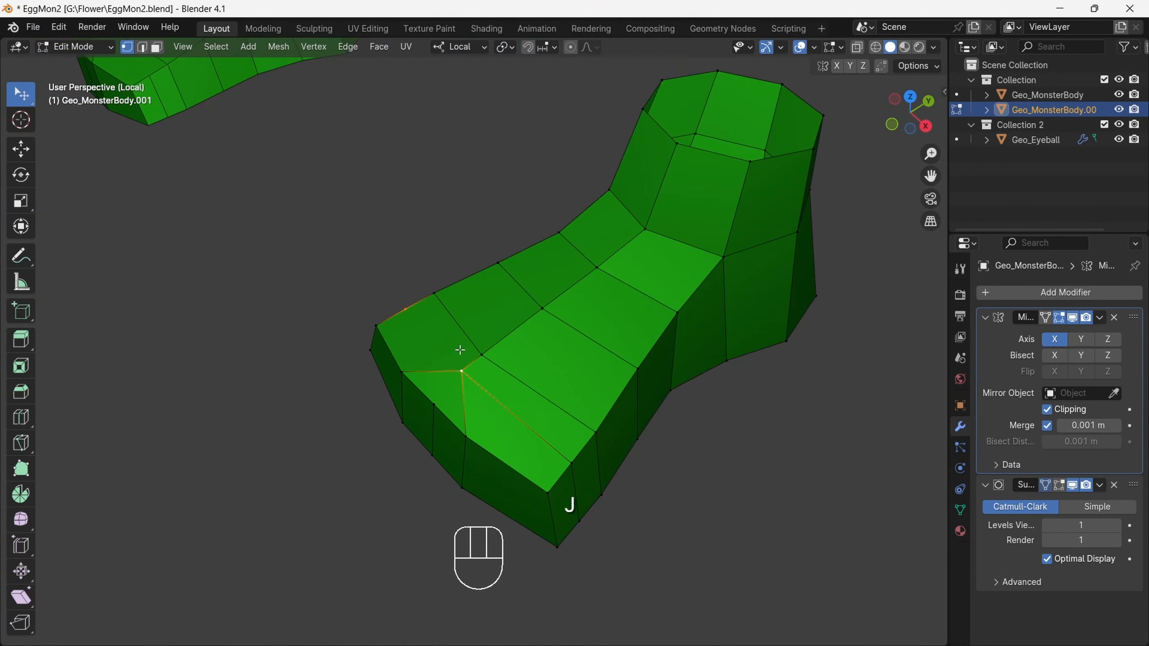
{"action": "middle_click_drag", "start_coordinate": [460, 350], "coordinate": [591, 177]}
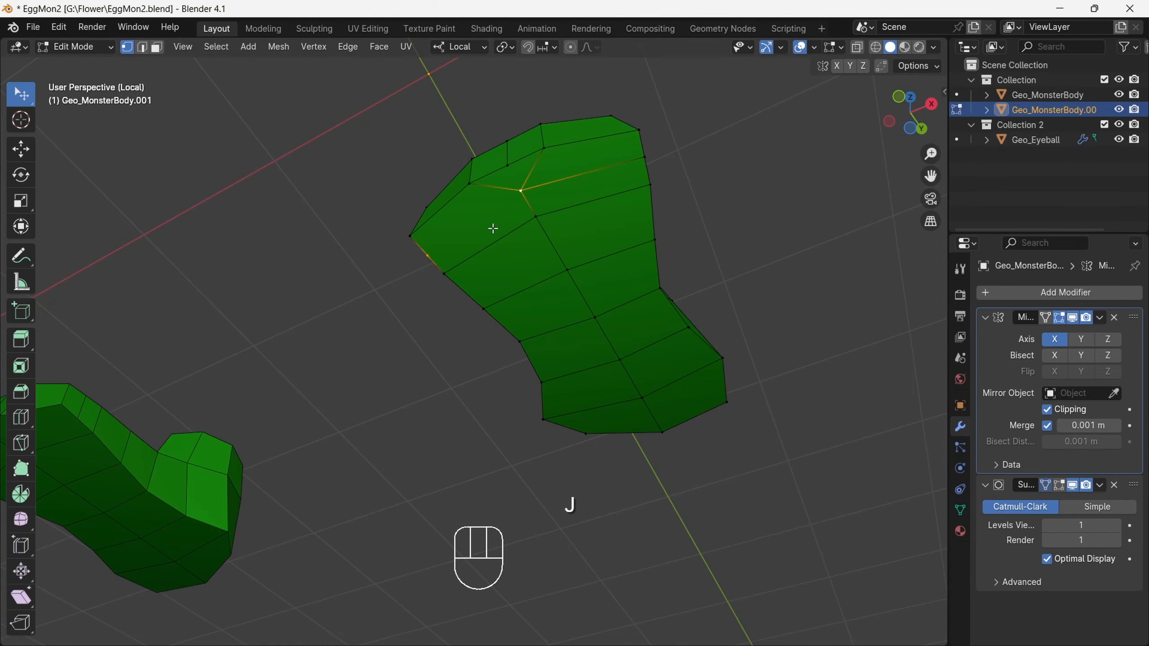
{"action": "middle_click_drag", "start_coordinate": [493, 228], "coordinate": [485, 357]}
Slide the cross edge loops behind the toe faces to even out their spacing.
{"action": "left_click", "coordinate": [494, 347]}
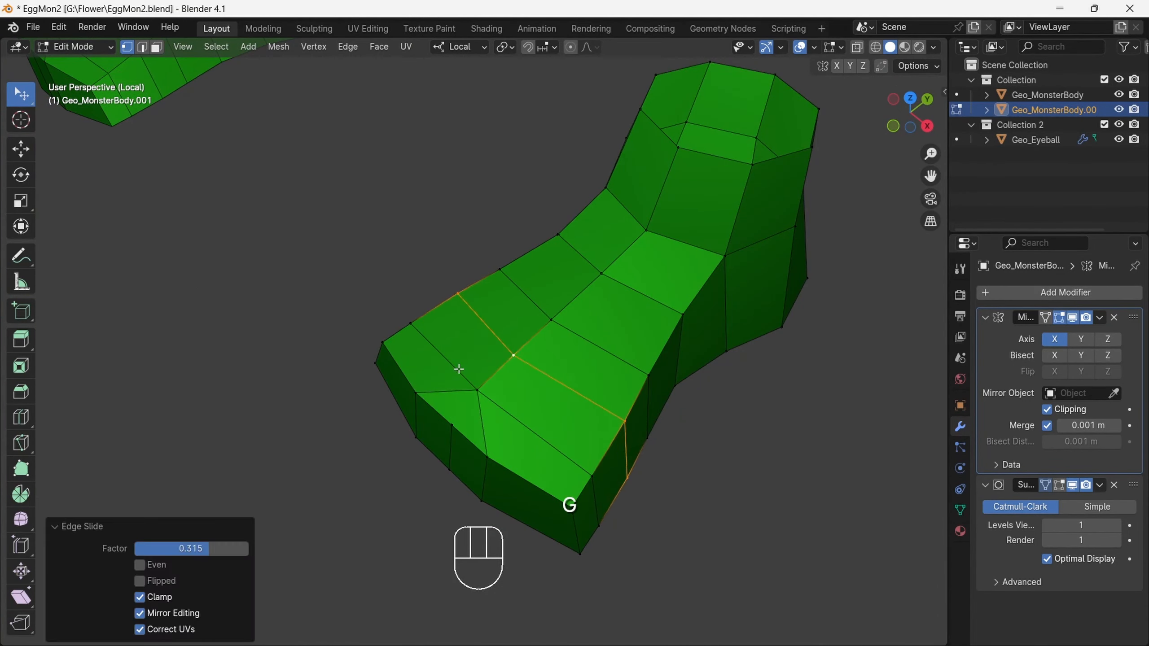
{"action": "key", "text": "ctrl+z"}
{"action": "left_click_drag", "start_coordinate": [905, 149], "coordinate": [830, 155]}
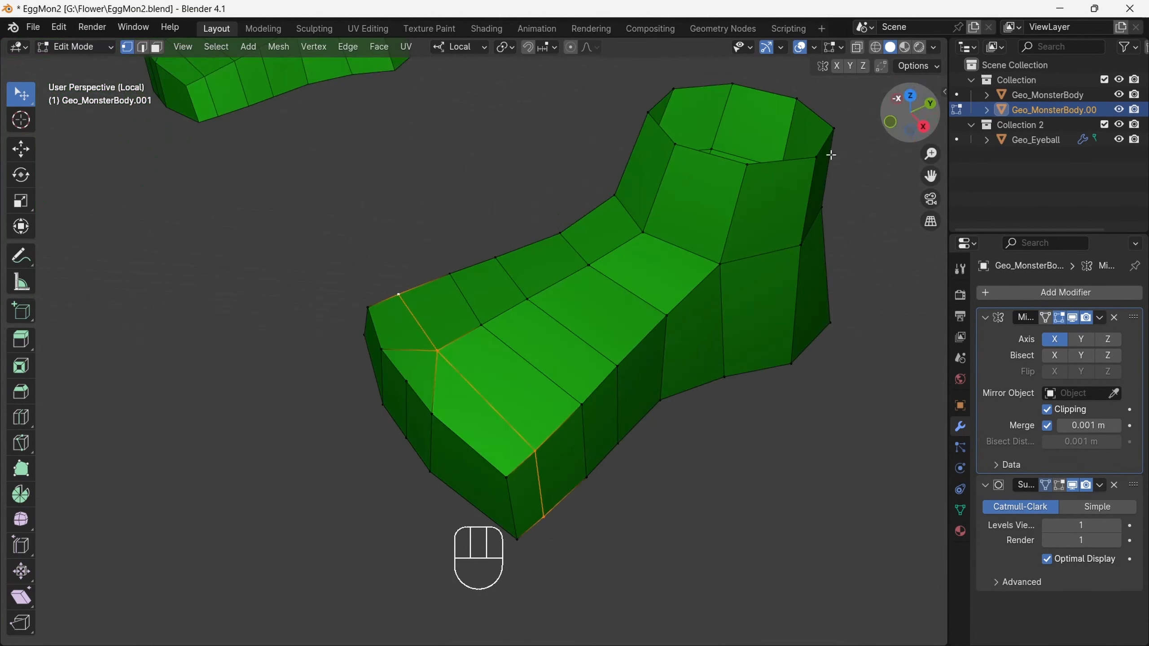
{"action": "left_click", "coordinate": [479, 353]}
Inset the innermost toe face by about 0.01 m and push it out along its normal.
{"action": "left_click_drag", "start_coordinate": [914, 112], "coordinate": [1023, 86]}
{"action": "left_click", "coordinate": [156, 47]}
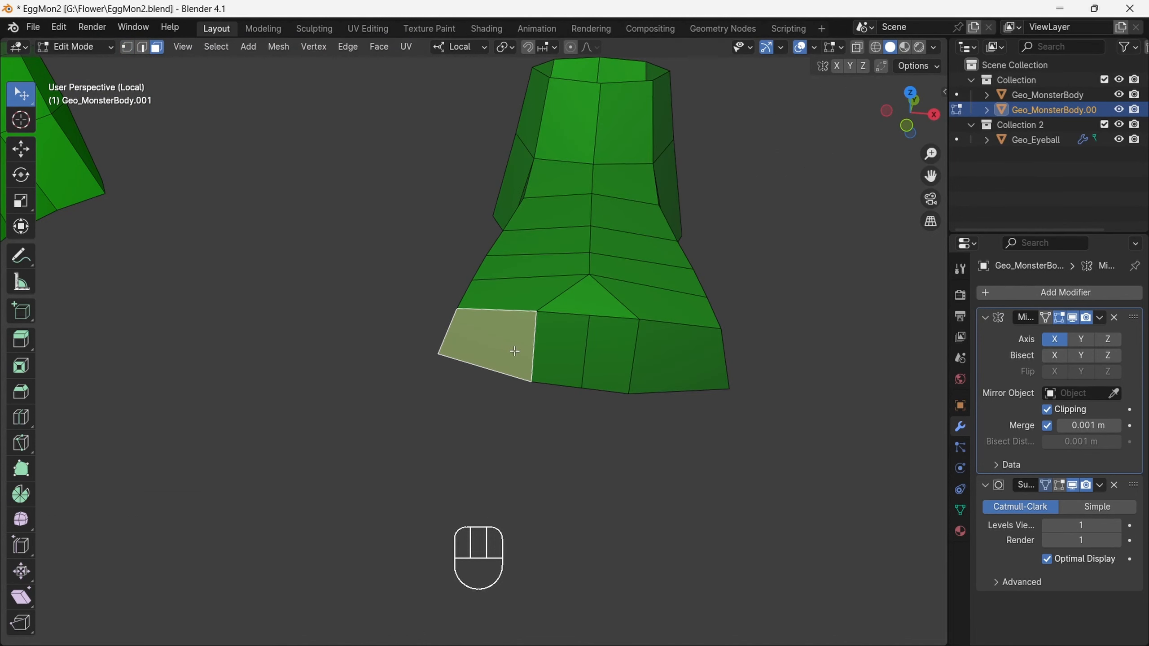
{"action": "key", "text": "i"}
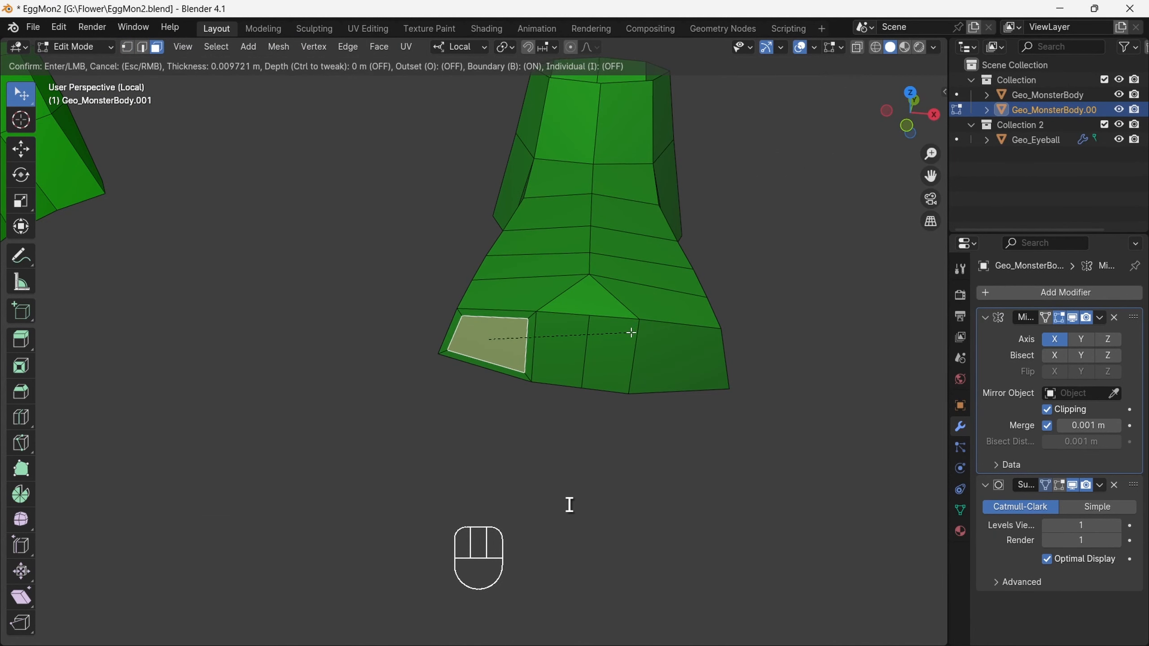
{"action": "left_click", "coordinate": [633, 330]}
{"action": "key", "text": "alt+s"}
{"action": "left_click", "coordinate": [569, 342]}
Inset the two middle toe faces together and push them out slightly along their normals.
{"action": "left_click", "coordinate": [568, 342]}
{"action": "left_click", "coordinate": [608, 343], "text": "shift"}
{"action": "key", "text": "i"}
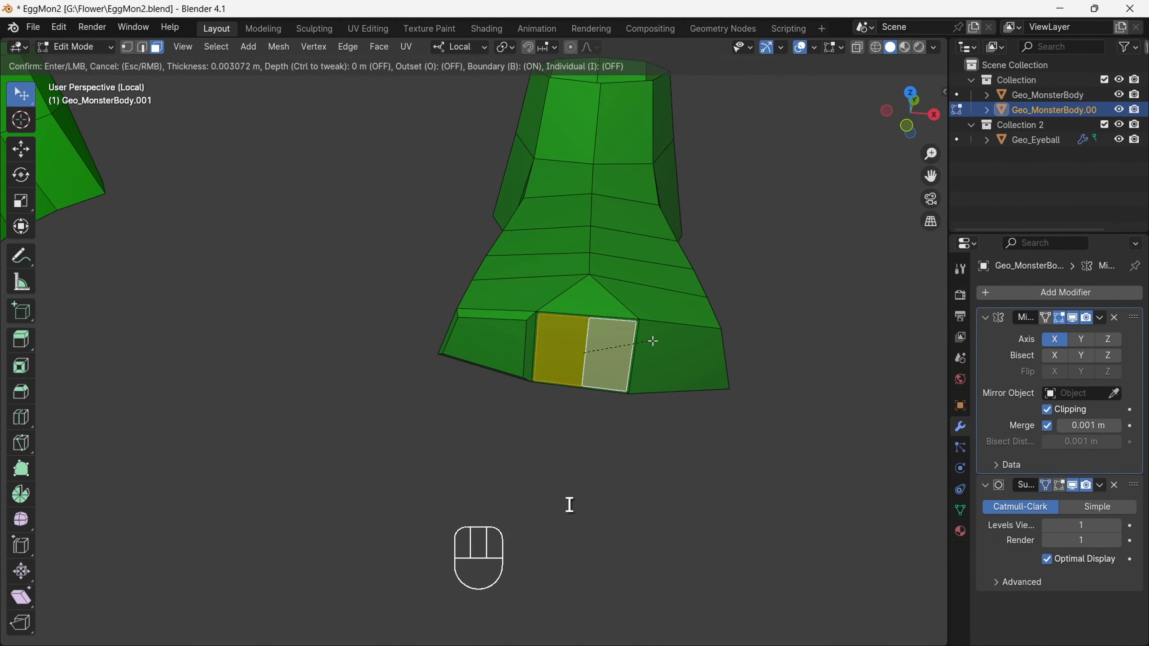
{"action": "left_click", "coordinate": [642, 346]}
{"action": "left_click", "coordinate": [651, 341]}
Inset the outermost toe face by about 0.006 m and push it out along its normal.
{"action": "left_click", "coordinate": [679, 353]}
{"action": "key", "text": "i"}
{"action": "left_click", "coordinate": [726, 352]}
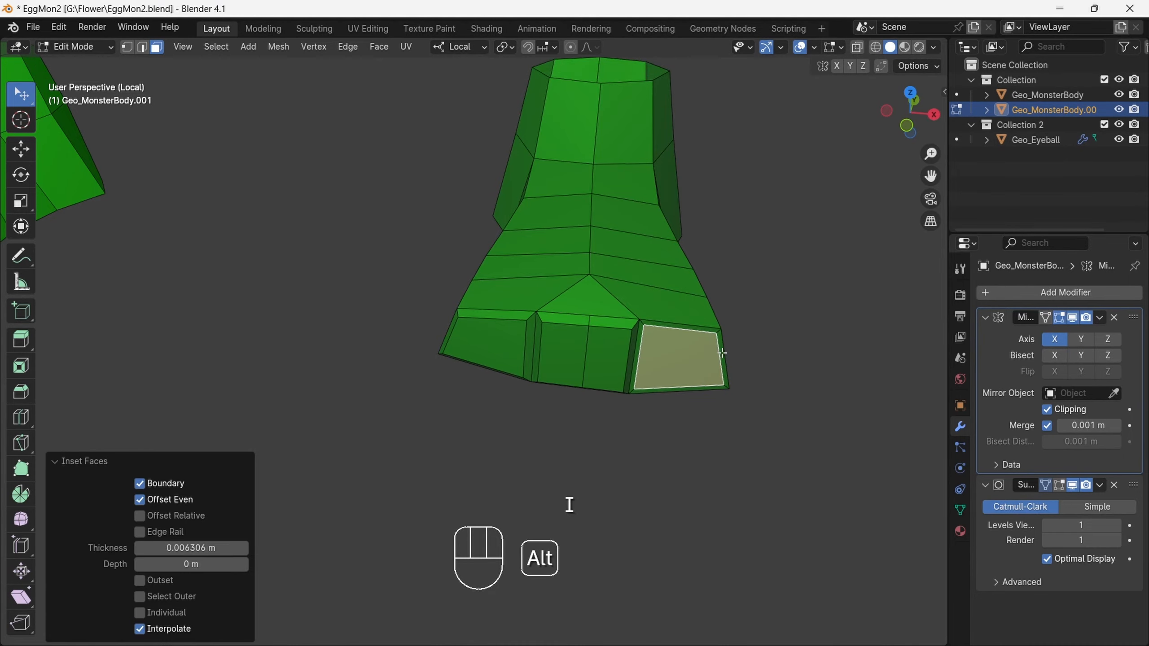
{"action": "key", "text": "alt+s"}
{"action": "left_click", "coordinate": [726, 358]}
Add one horizontal loop cut around the foot, midway up the toe faces.
{"action": "left_click_drag", "start_coordinate": [911, 113], "coordinate": [2, 430]}
{"action": "left_click", "coordinate": [707, 247]}
{"action": "key", "text": "w"}
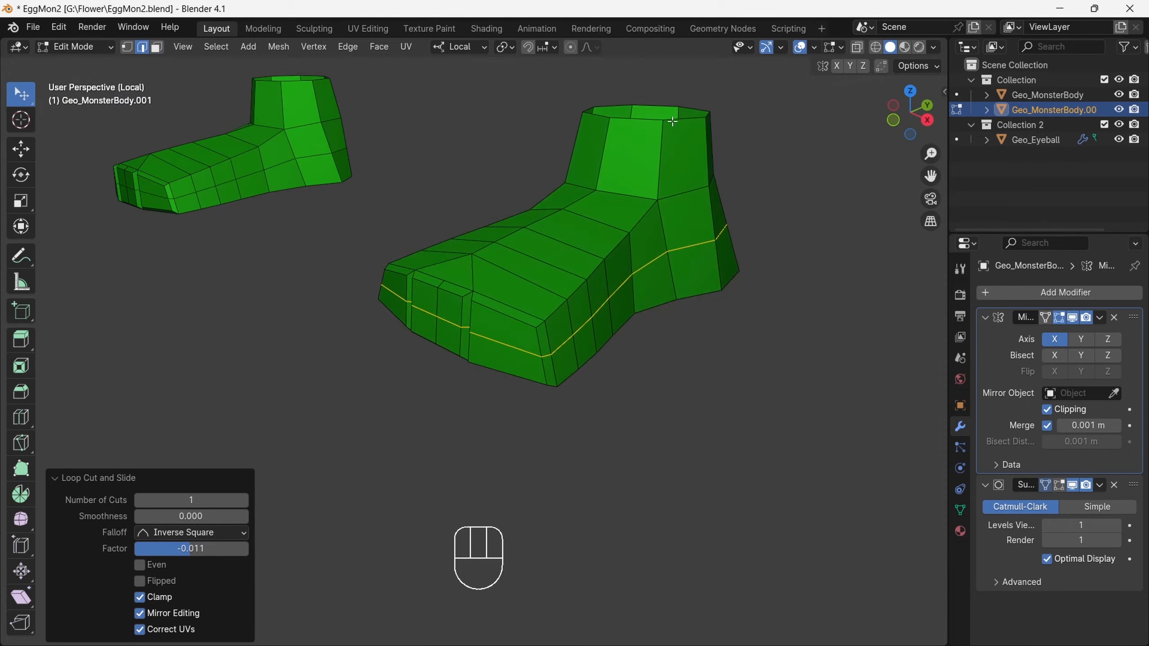
{"action": "left_click_drag", "start_coordinate": [909, 111], "coordinate": [903, 57]}
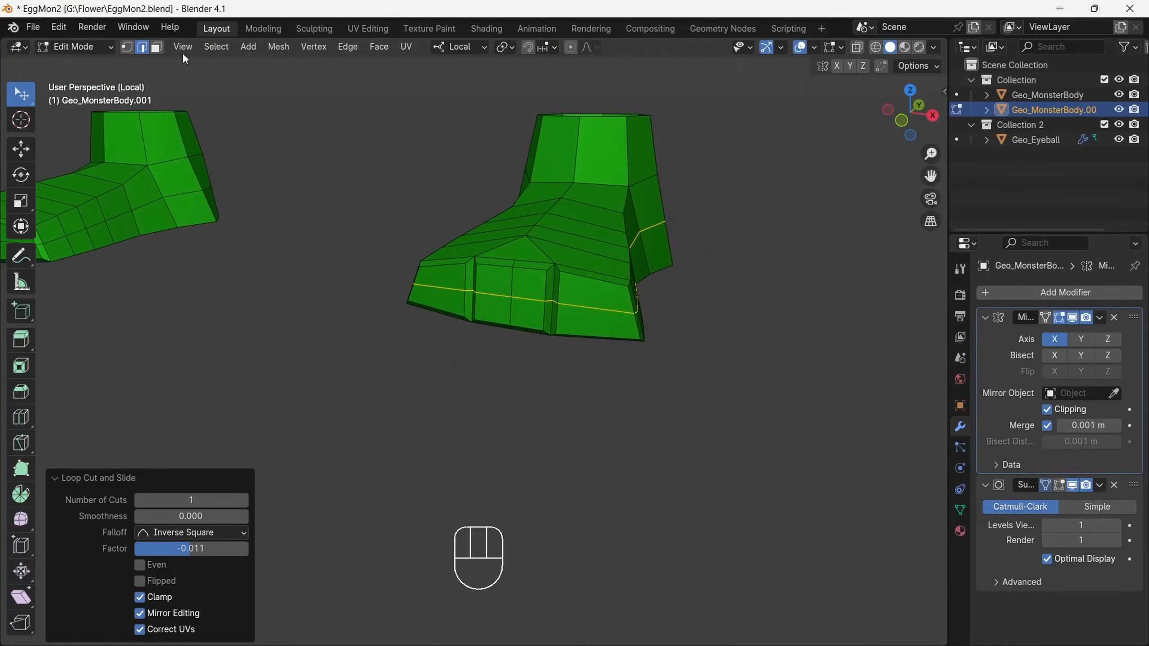
Select all the sole faces and rotate them 2° in the back view to level the sole.
{"action": "key", "text": "3"}
{"action": "left_click_drag", "start_coordinate": [907, 109], "coordinate": [182, 98]}
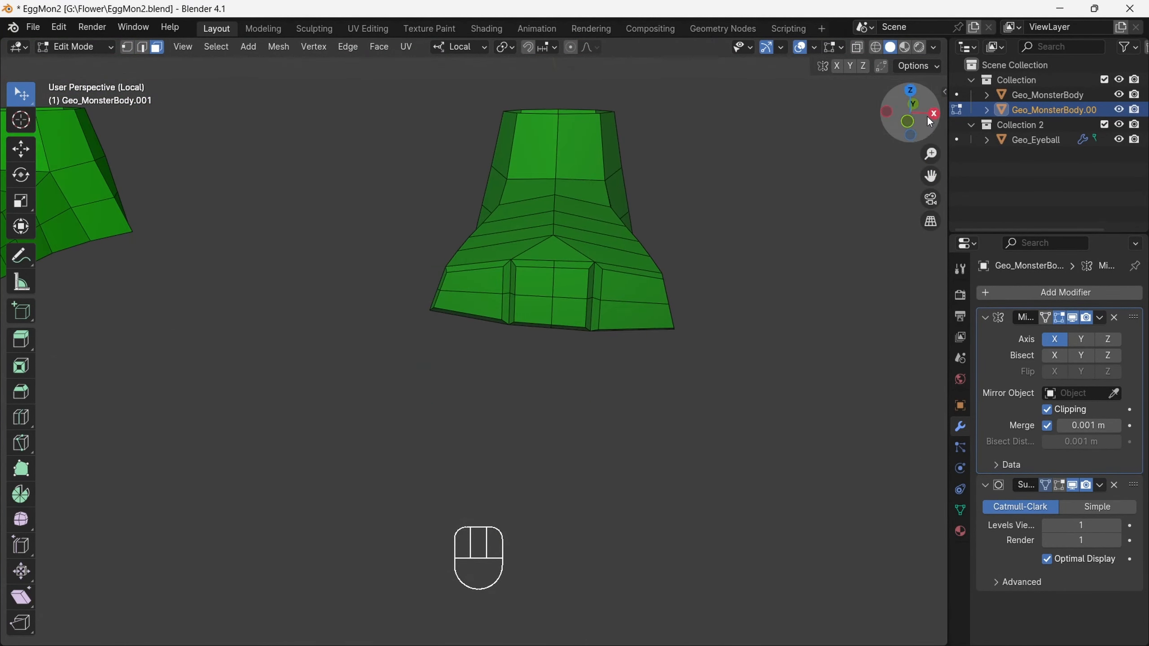
{"action": "left_click_drag", "start_coordinate": [929, 121], "coordinate": [909, 106]}
{"action": "key", "text": "c"}
{"action": "mouse_move", "coordinate": [358, 91]}
{"action": "left_mouse_down"}
{"action": "mouse_move", "coordinate": [434, 222]}
{"action": "mouse_move", "coordinate": [431, 283]}
{"action": "left_mouse_up"}
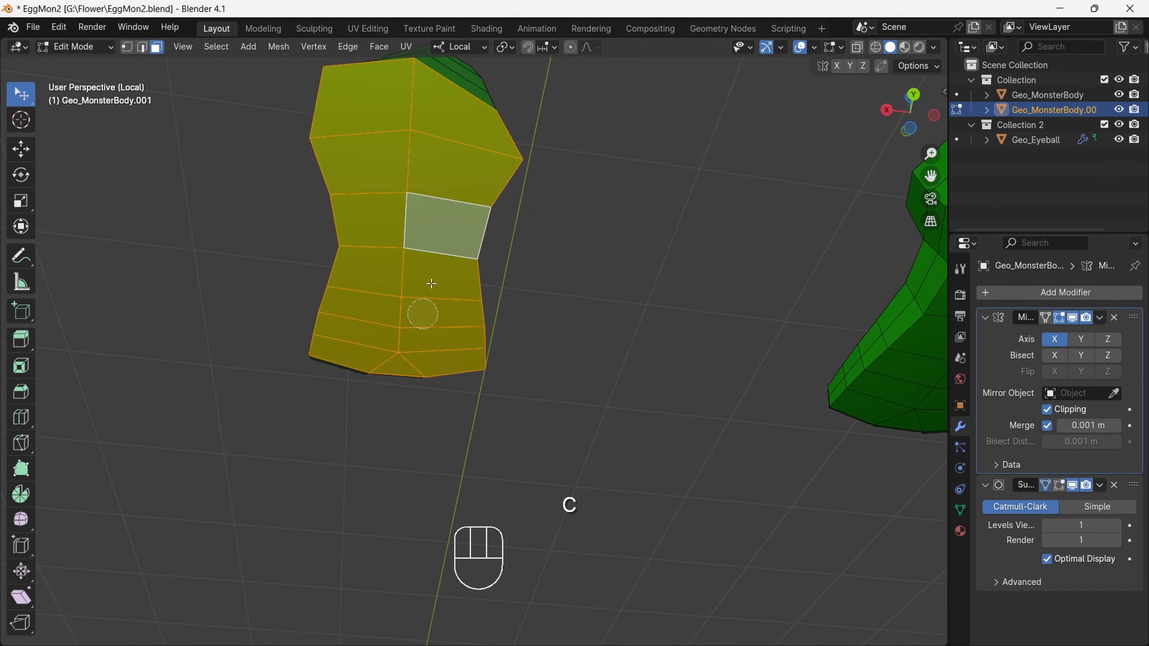
{"action": "right_click", "coordinate": [431, 283]}
{"action": "left_click_drag", "start_coordinate": [911, 111], "coordinate": [1014, 190]}
{"action": "left_click", "coordinate": [911, 118]}
{"action": "left_click_drag", "start_coordinate": [911, 124], "coordinate": [1090, 129]}
{"action": "left_click", "coordinate": [908, 114]}
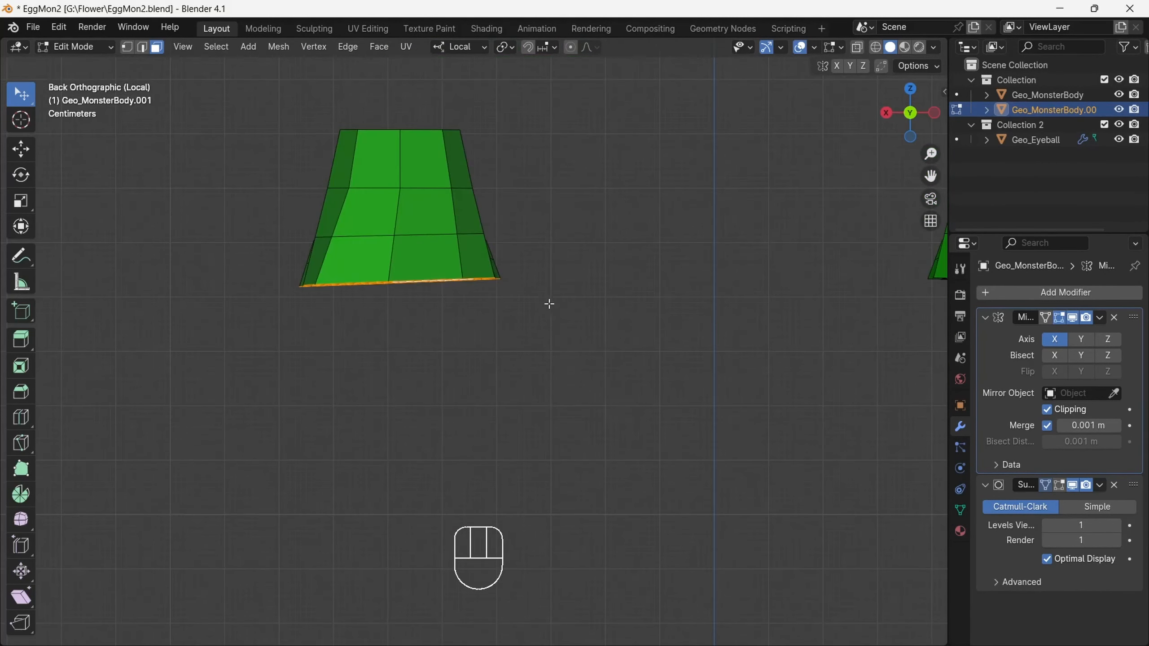
{"action": "left_click", "coordinate": [460, 415]}
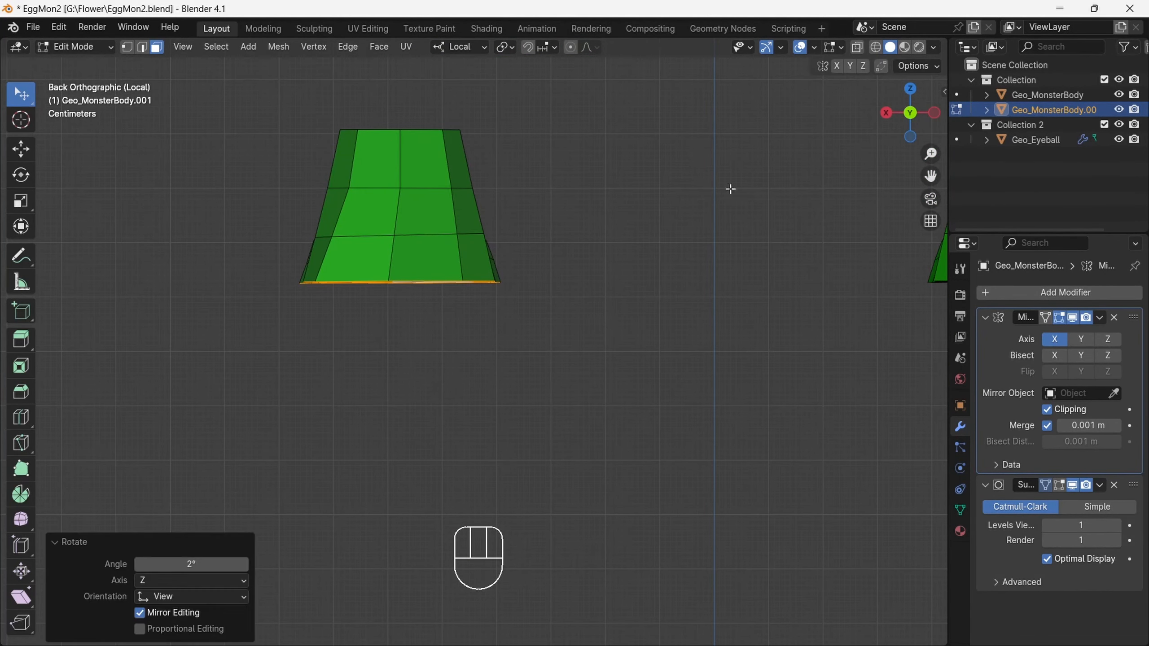
Adjust the lower heel vertices in the back view by sliding them along their edges.
{"action": "middle_click_drag", "start_coordinate": [731, 188], "coordinate": [840, 103]}
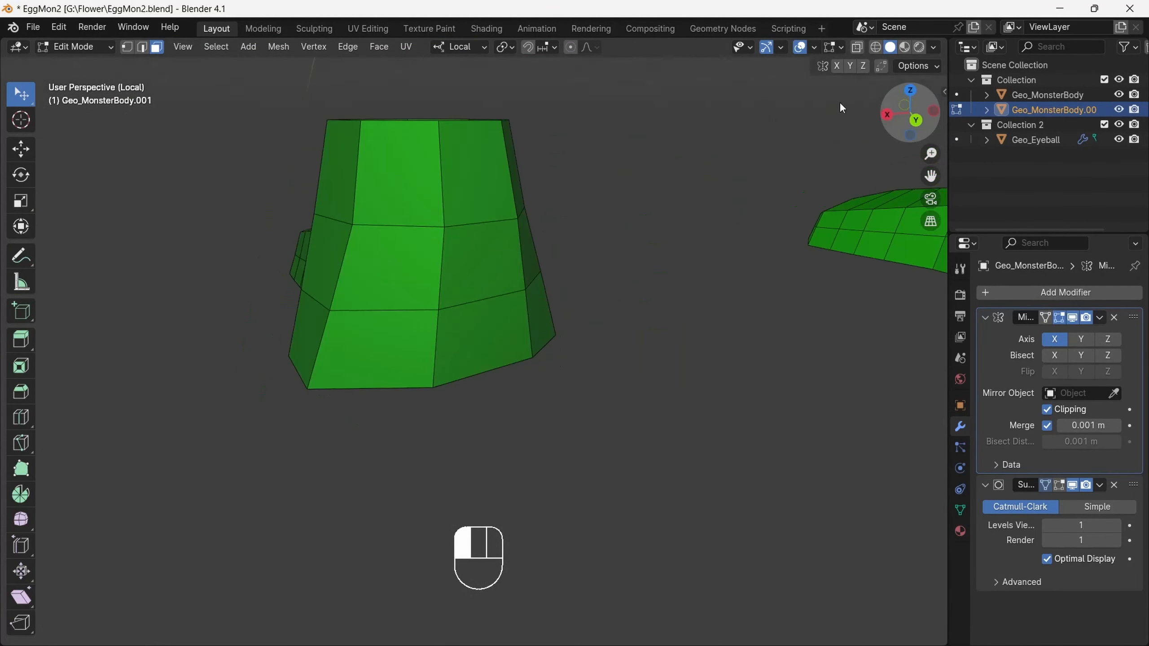
{"action": "key", "text": "ctrl+KP_1"}
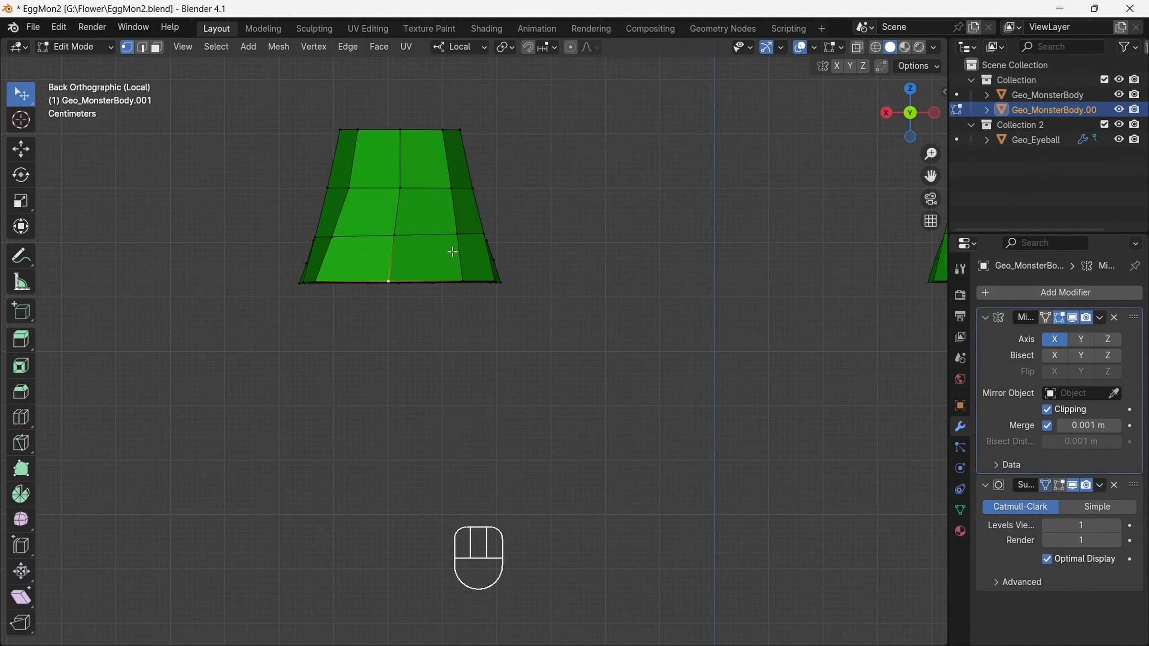
{"action": "left_click", "coordinate": [402, 262]}
{"action": "left_click", "coordinate": [319, 278]}
{"action": "key", "text": "g"}
{"action": "key", "text": "g"}
Slide and nudge further vertices near the foot's lower edge to smooth its outline.
{"action": "left_click_drag", "start_coordinate": [918, 114], "coordinate": [753, 5]}
{"action": "left_click", "coordinate": [436, 357]}
{"action": "left_click", "coordinate": [427, 322]}
{"action": "key", "text": "g"}
{"action": "key", "text": "g"}
{"action": "key", "text": "g"}
{"action": "left_click", "coordinate": [385, 222]}
{"action": "left_click", "coordinate": [910, 122]}
{"action": "left_click_drag", "start_coordinate": [930, 176], "coordinate": [859, 0]}
{"action": "left_click_drag", "start_coordinate": [421, 380], "coordinate": [418, 376]}
{"action": "left_click_drag", "start_coordinate": [395, 325], "coordinate": [400, 328]}
{"action": "left_click", "coordinate": [547, 272]}
{"action": "left_click_drag", "start_coordinate": [903, 94], "coordinate": [837, 68]}
Shape the two innermost toe faces into a flat, regular circle with the LoopTools Circle command.
{"action": "key", "text": "3"}
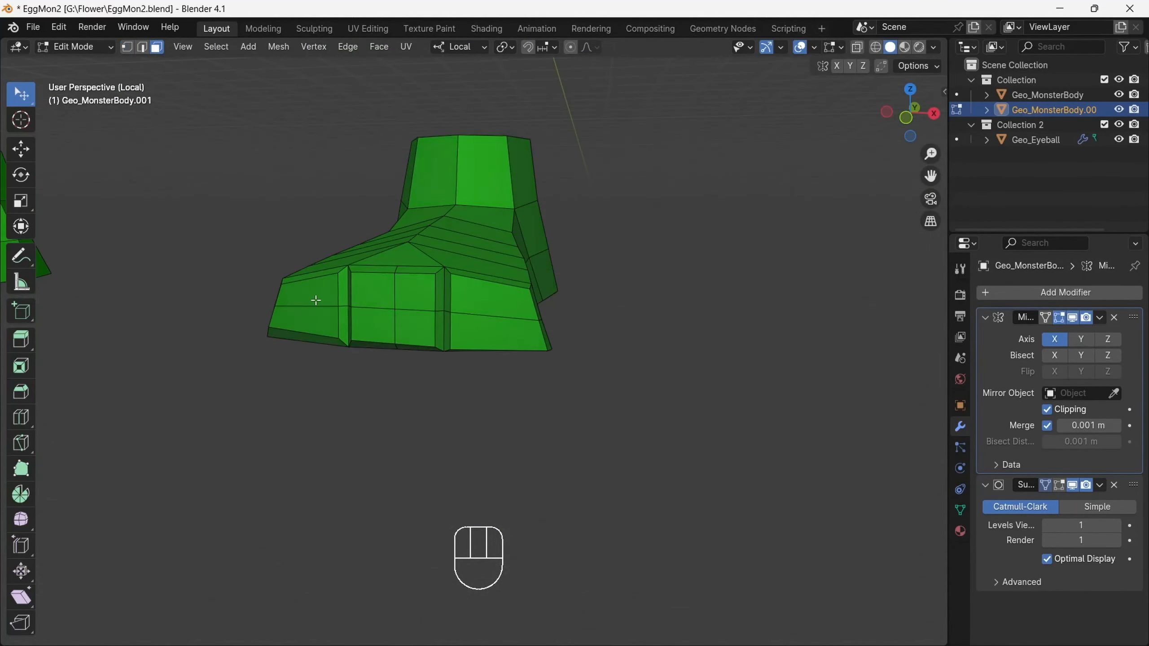
{"action": "left_click_drag", "start_coordinate": [911, 114], "coordinate": [873, 142]}
{"action": "right_click", "coordinate": [479, 209]}
{"action": "left_click", "coordinate": [582, 225]}
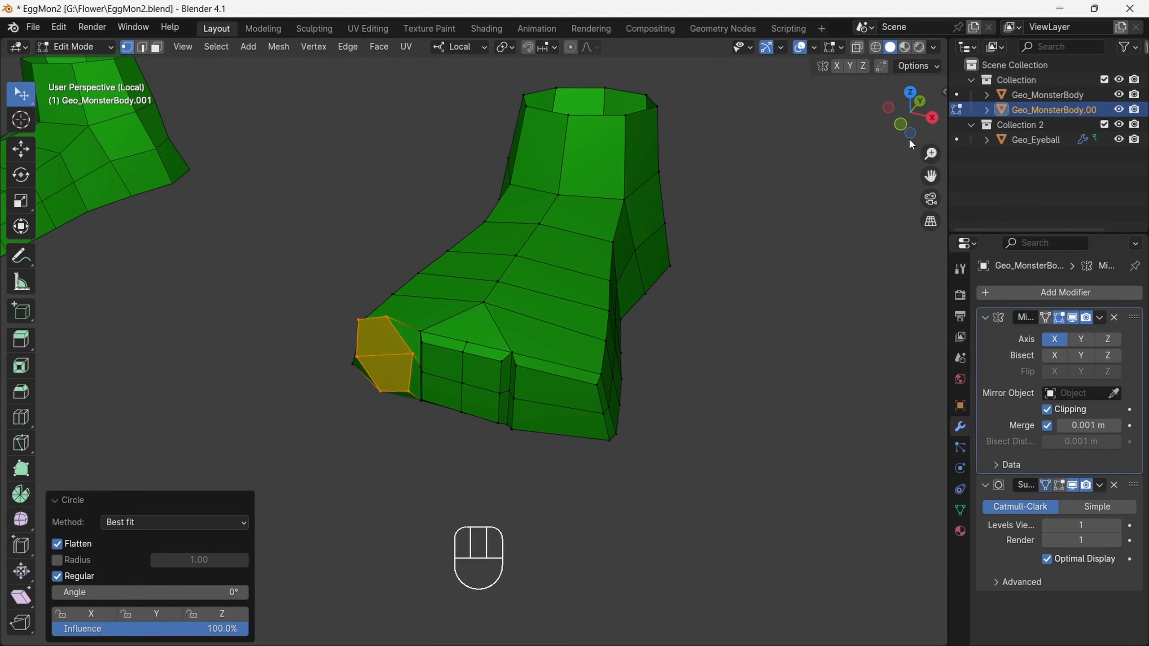
Rotate the circular toe face by 25° in the front view so its middle edge lies horizontal.
{"action": "left_click", "coordinate": [900, 125]}
{"action": "left_click_drag", "start_coordinate": [931, 176], "coordinate": [851, 298]}
{"action": "key", "text": "r"}
{"action": "key", "text": "ctrl"}
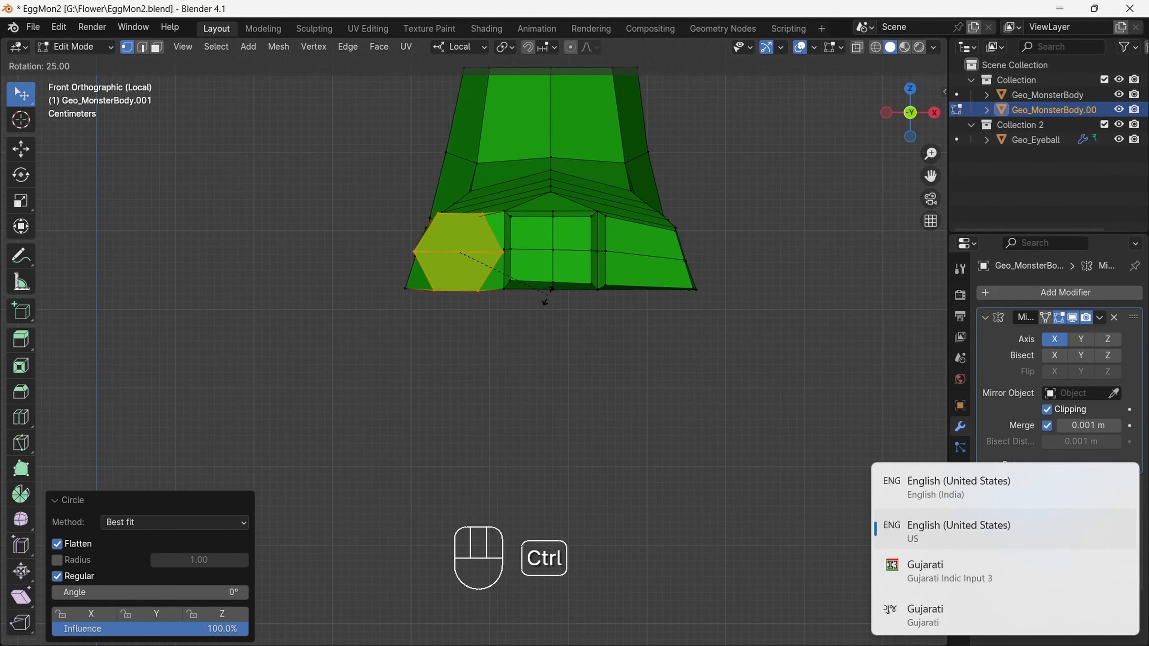
{"action": "left_click", "coordinate": [546, 292]}
Resize the circular toe face to fit the toe, finishing with a scale of 1.085.
{"action": "middle_click_drag", "start_coordinate": [547, 292], "coordinate": [717, 157]}
{"action": "left_click", "coordinate": [538, 423]}
{"action": "key", "text": "s"}
{"action": "left_click_drag", "start_coordinate": [908, 114], "coordinate": [1038, 152]}
{"action": "key", "text": "s"}
{"action": "left_click", "coordinate": [846, 217]}
Extrude the circular toe face about 0.103 m forward to form the first toe segment.
{"action": "left_click", "coordinate": [908, 117]}
{"action": "left_click", "coordinate": [910, 113]}
{"action": "left_click_drag", "start_coordinate": [911, 115], "coordinate": [1015, 194]}
{"action": "key", "text": "e"}
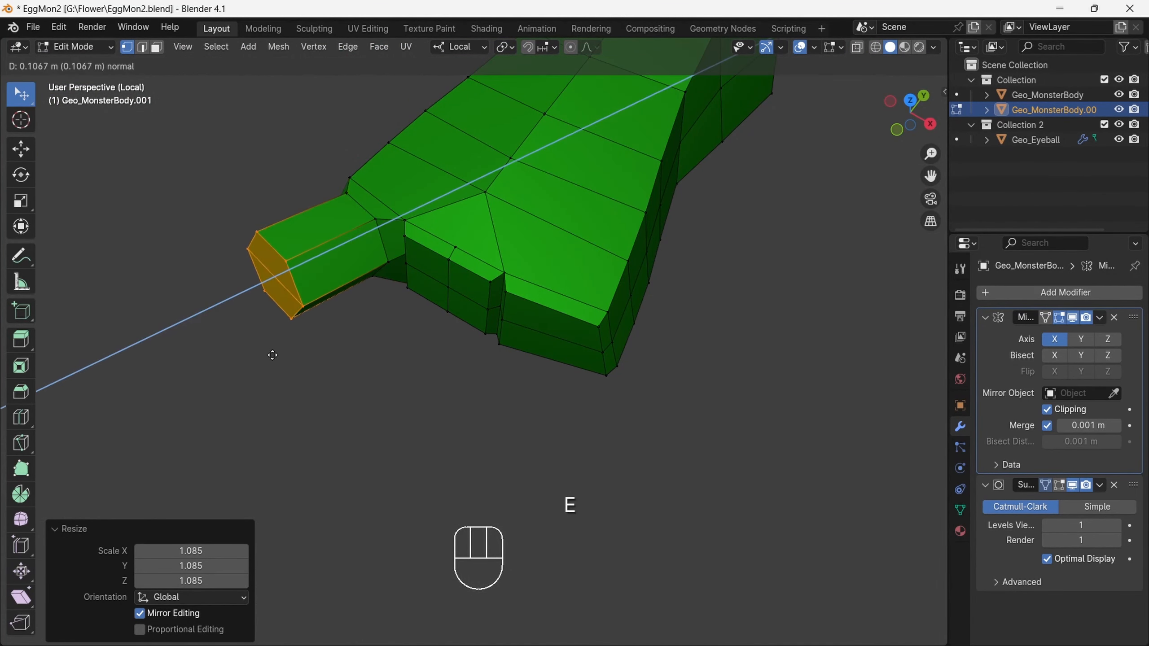
{"action": "left_click", "coordinate": [281, 362]}
Rotate the toe's end face in the top view and move it about 0.011 m along negative X.
{"action": "key", "text": "KP_7"}
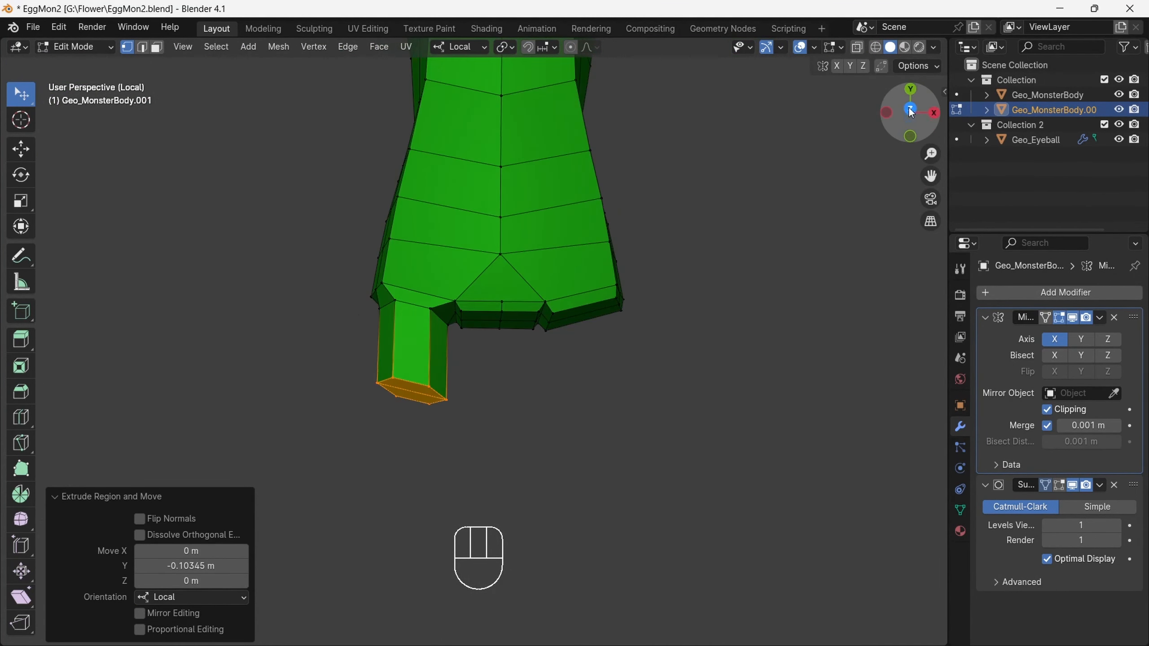
{"action": "key", "text": "r"}
{"action": "left_click", "coordinate": [562, 370]}
{"action": "left_click", "coordinate": [492, 410]}
Move the toe's end face in the right side view and rotate it by -9.96°.
{"action": "left_click", "coordinate": [883, 114]}
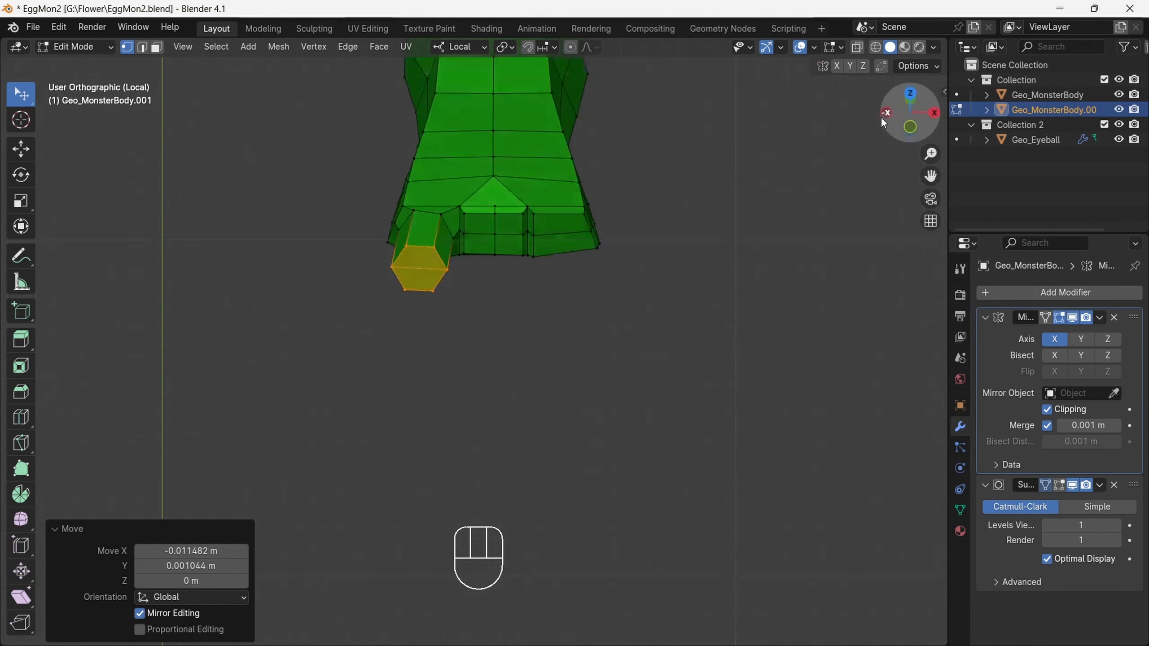
{"action": "key", "text": "g"}
{"action": "left_click", "coordinate": [536, 111]}
{"action": "key", "text": "s"}
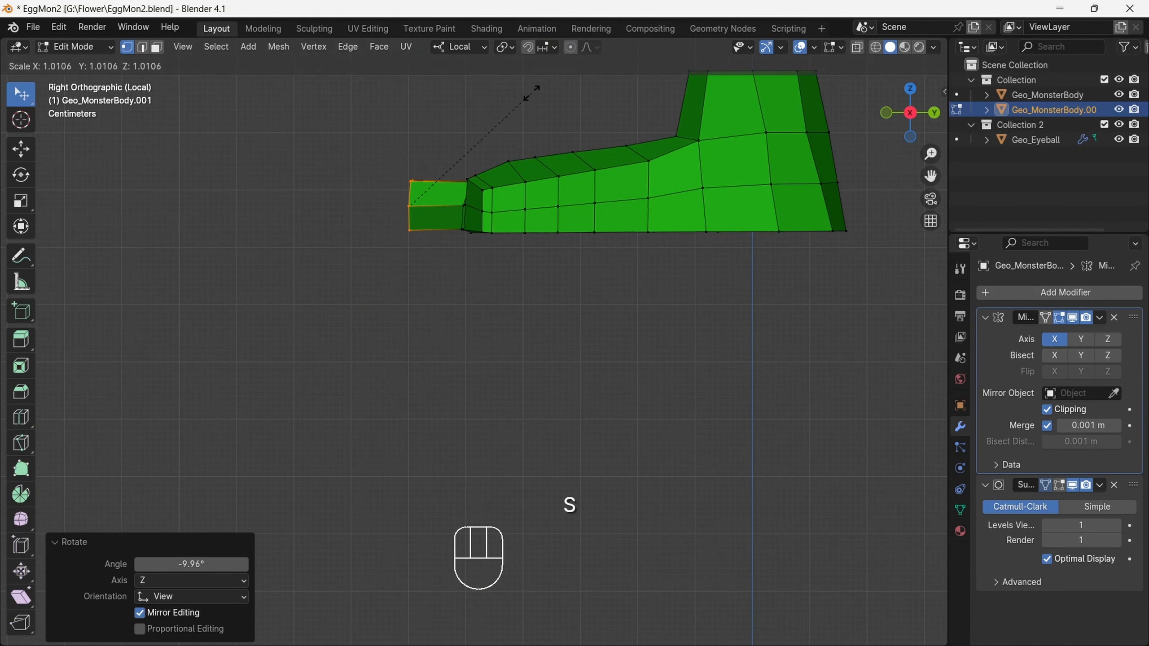
{"action": "left_click_drag", "start_coordinate": [918, 118], "coordinate": [875, 99]}
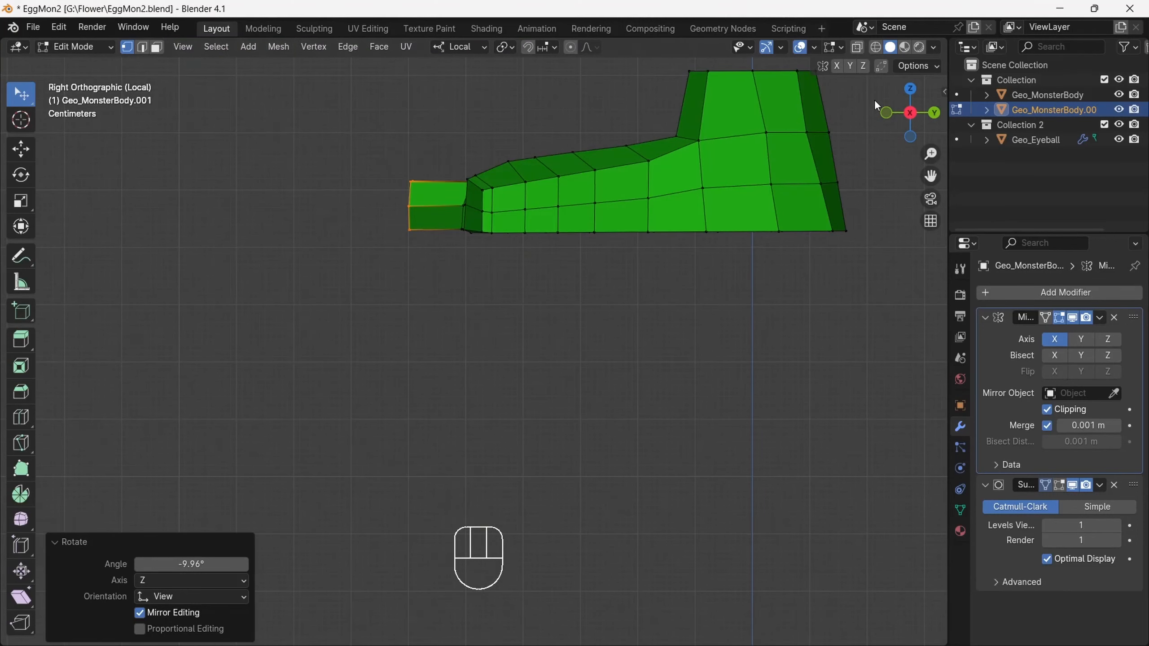
Extrude a second toe segment forward and adjust its end face in the right side view.
{"action": "key", "text": "e"}
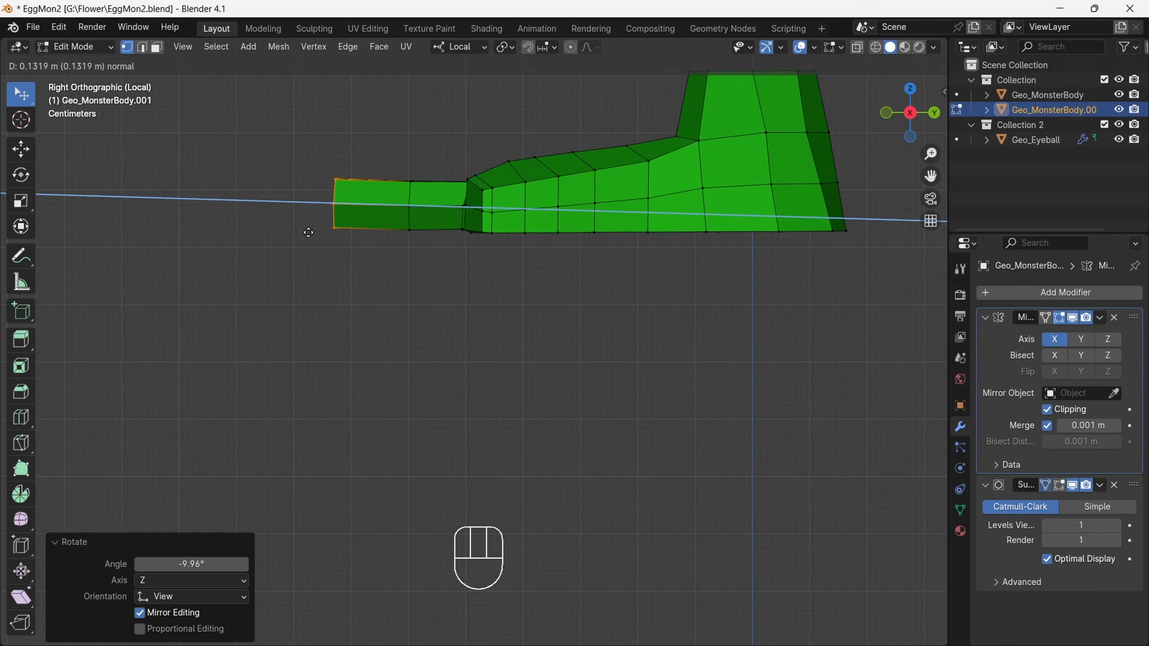
{"action": "left_click", "coordinate": [332, 234]}
{"action": "left_click", "coordinate": [452, 125]}
{"action": "left_click", "coordinate": [452, 125]}
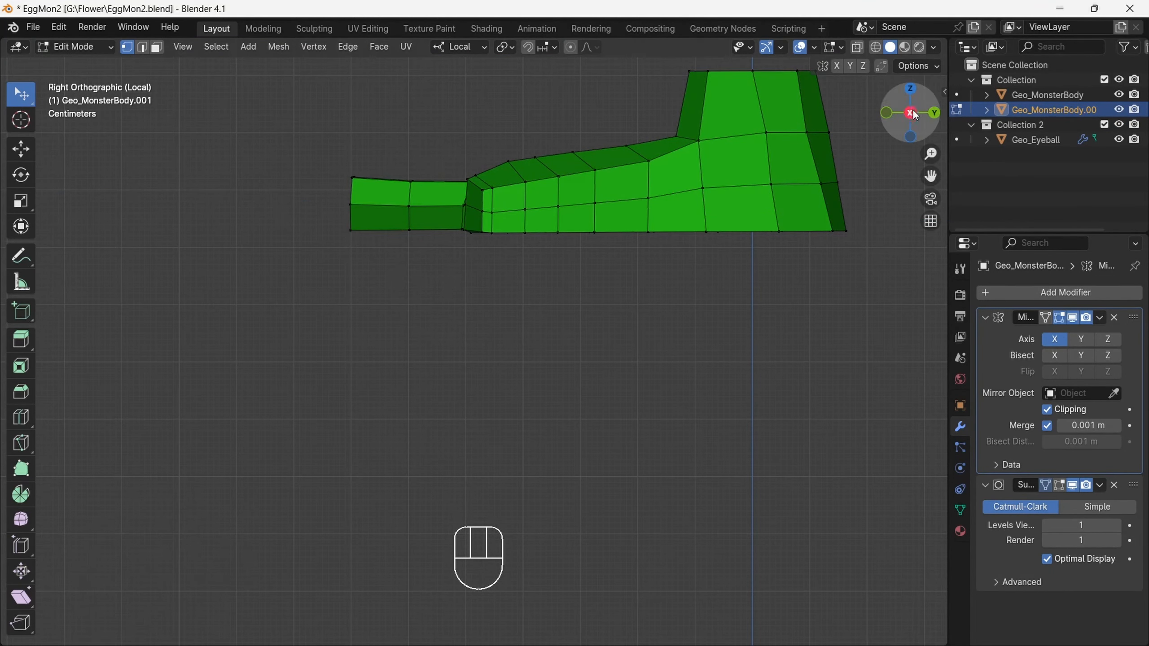
Select the first toe's middle edge loop and adjust its position in the right side view.
{"action": "left_click_drag", "start_coordinate": [910, 112], "coordinate": [1122, 150]}
{"action": "left_click", "coordinate": [909, 112]}
{"action": "left_click", "coordinate": [536, 191], "text": "alt"}
{"action": "left_click", "coordinate": [910, 113]}
{"action": "left_click_drag", "start_coordinate": [910, 112], "coordinate": [1057, 225]}
{"action": "left_click", "coordinate": [930, 122]}
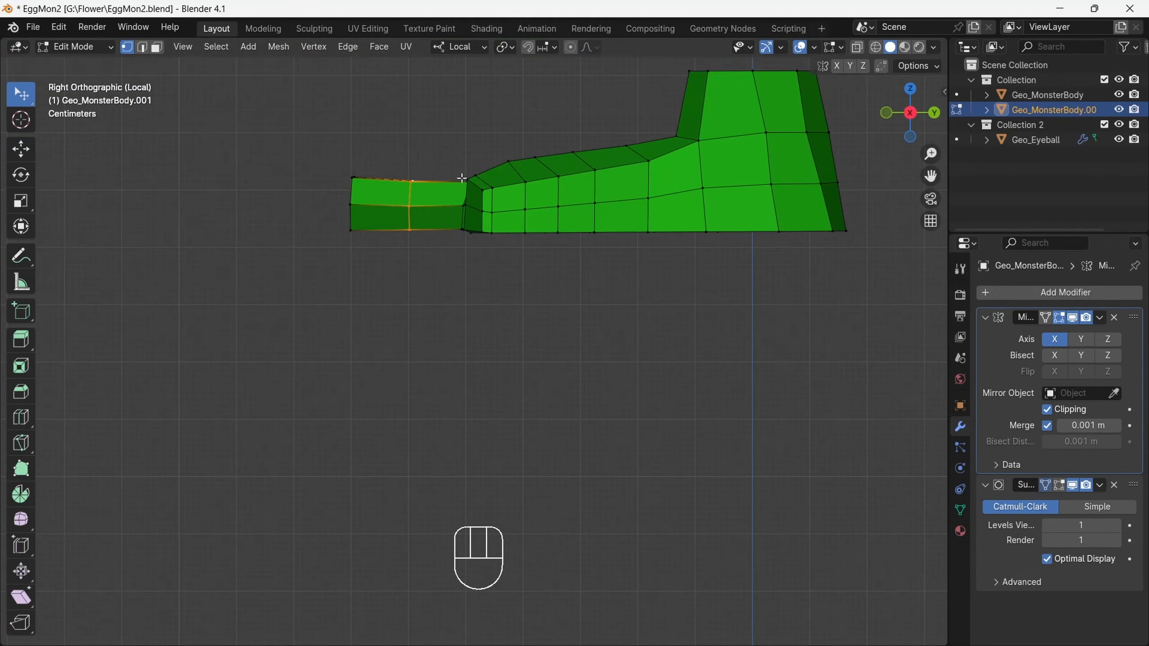
{"action": "left_click", "coordinate": [454, 193]}
{"action": "left_click", "coordinate": [475, 175]}
Bevel the first toe's middle edge loop and add a loop cut between the bevelled edges on its underside.
{"action": "left_click_drag", "start_coordinate": [910, 112], "coordinate": [931, 136]}
{"action": "middle_click_drag", "start_coordinate": [529, 154], "coordinate": [404, 154]}
{"action": "left_click_drag", "start_coordinate": [908, 120], "coordinate": [893, 61]}
{"action": "left_click", "coordinate": [577, 279]}
{"action": "left_click", "coordinate": [20, 417]}
{"action": "left_click", "coordinate": [469, 235]}
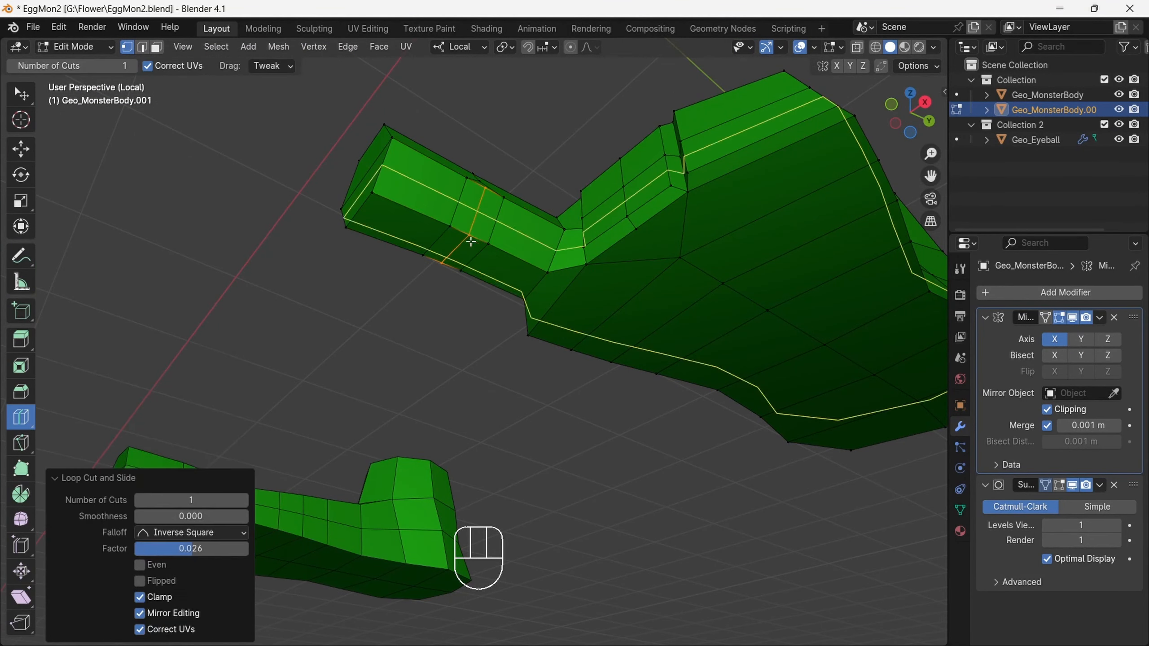
{"action": "left_click_drag", "start_coordinate": [911, 113], "coordinate": [881, 217]}
{"action": "left_click_drag", "start_coordinate": [472, 206], "coordinate": [407, 225]}
Connect the loop cut's end vertex to the neighbouring bevel vertex on the side of the first toe.
{"action": "key", "text": "w"}
{"action": "left_click", "coordinate": [477, 222]}
{"action": "left_click", "coordinate": [478, 291], "text": "shift"}
{"action": "key", "text": "j"}
{"action": "middle_click_drag", "start_coordinate": [409, 273], "coordinate": [484, 228]}
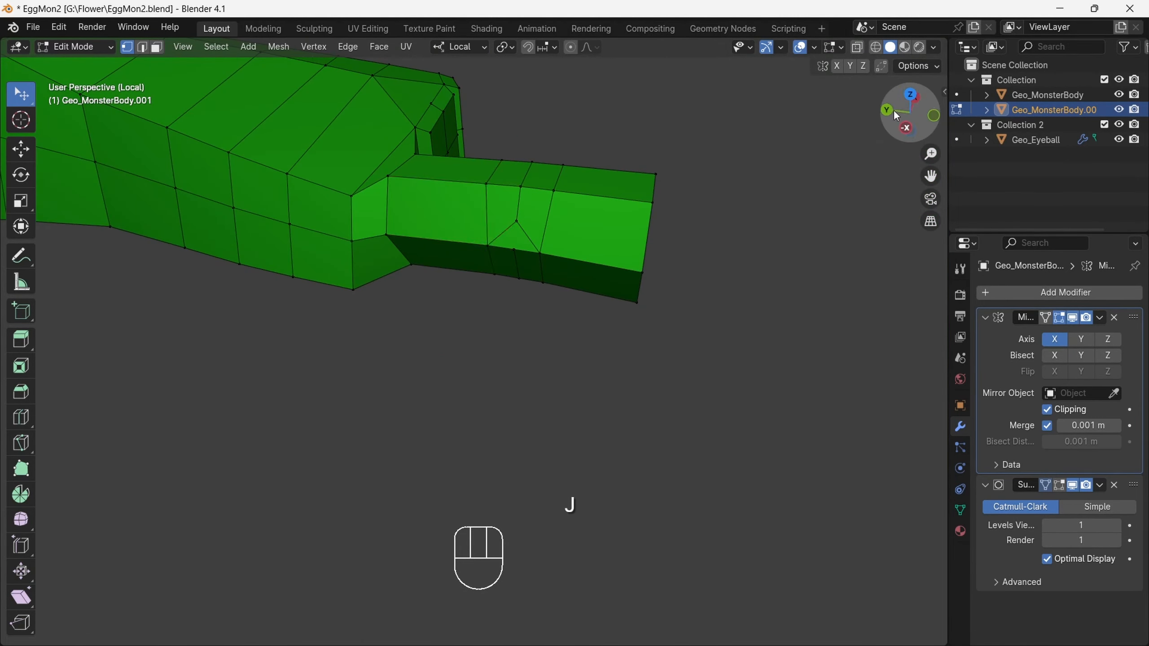
Slide the knuckle vertices on the sides of the first toe along their edges.
{"action": "left_click", "coordinate": [511, 238]}
{"action": "left_click_drag", "start_coordinate": [896, 115], "coordinate": [764, 139]}
{"action": "key", "text": "g"}
{"action": "key", "text": "g"}
{"action": "left_click", "coordinate": [497, 227]}
{"action": "key", "text": "g"}
{"action": "key", "text": "g"}
{"action": "left_click", "coordinate": [493, 236]}
Turn on proportional editing and shrink the first toe's underside crease vertices inward by about 0.007 m.
{"action": "left_click_drag", "start_coordinate": [909, 117], "coordinate": [911, 62]}
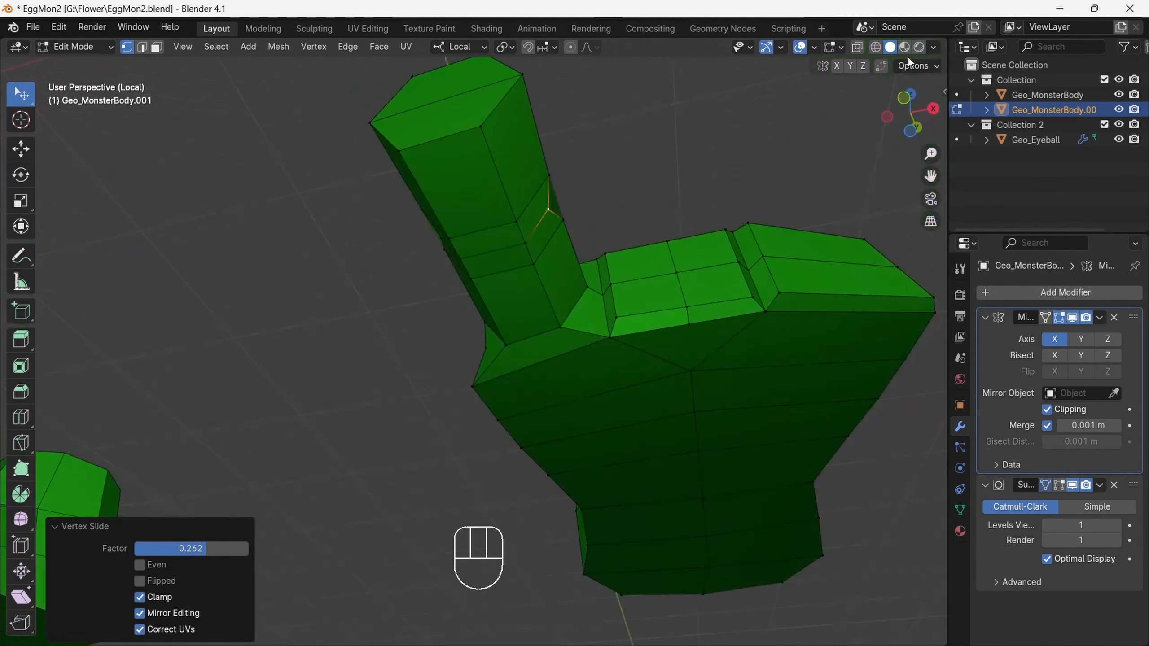
{"action": "left_click", "coordinate": [525, 243]}
{"action": "left_click", "coordinate": [460, 259], "text": "shift"}
{"action": "key", "text": "o"}
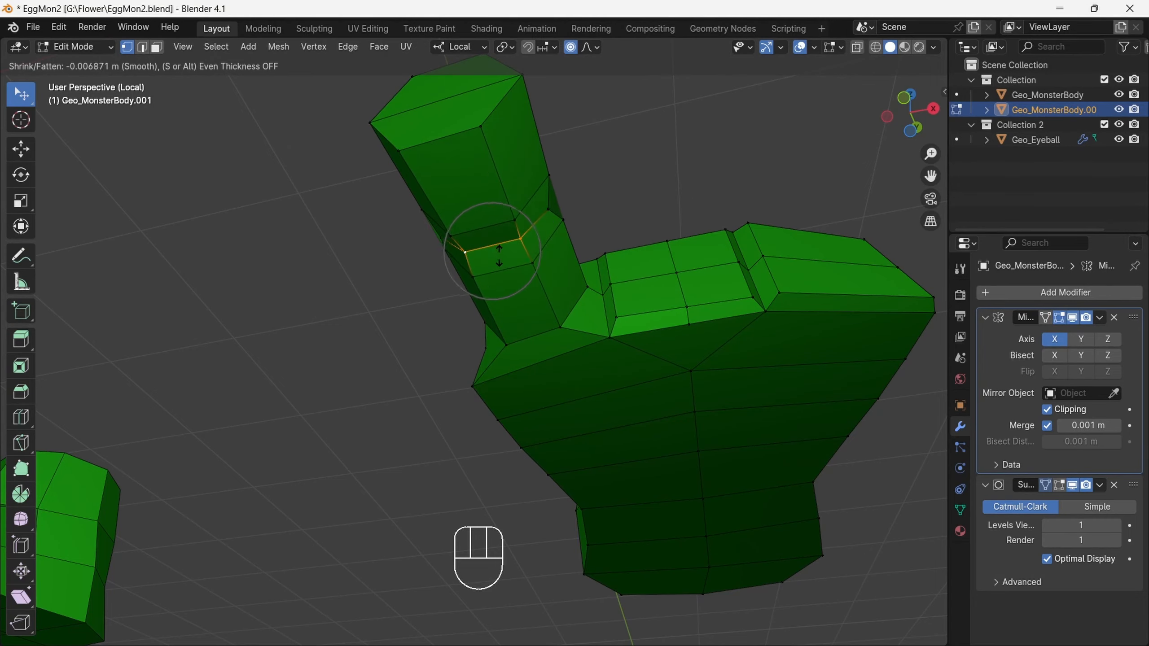
{"action": "left_click", "coordinate": [499, 257]}
{"action": "left_click_drag", "start_coordinate": [909, 113], "coordinate": [814, 199]}
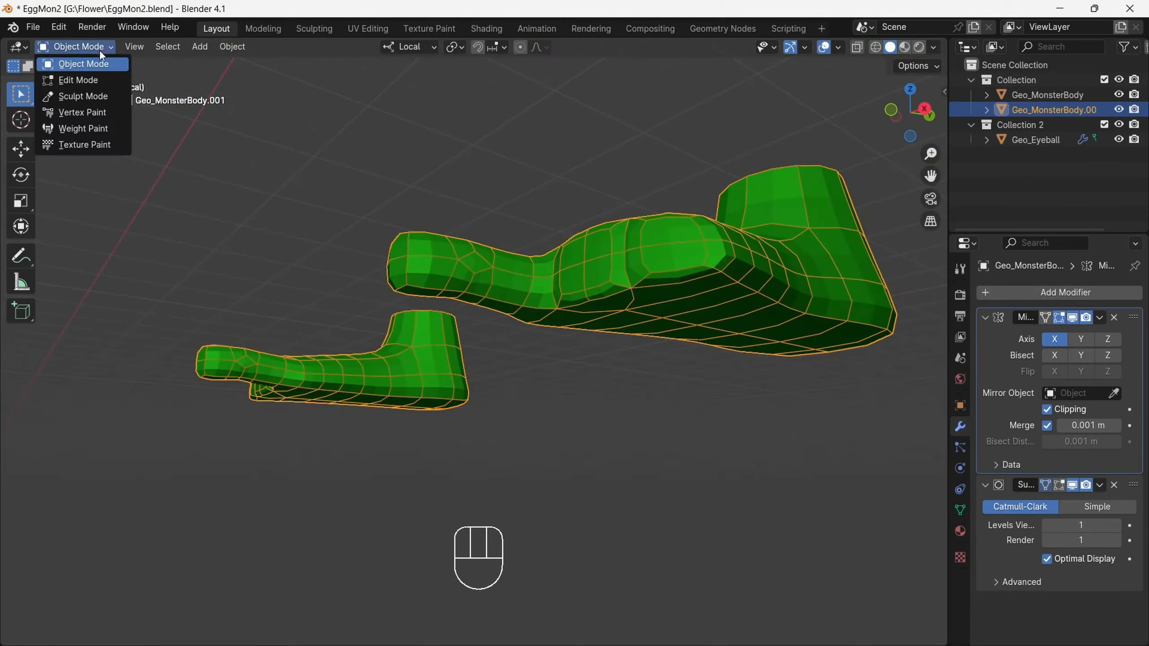
Scale up the first toe's tip faces to about 1.28 in Edit Mode with proportional editing on.
{"action": "left_click", "coordinate": [68, 75]}
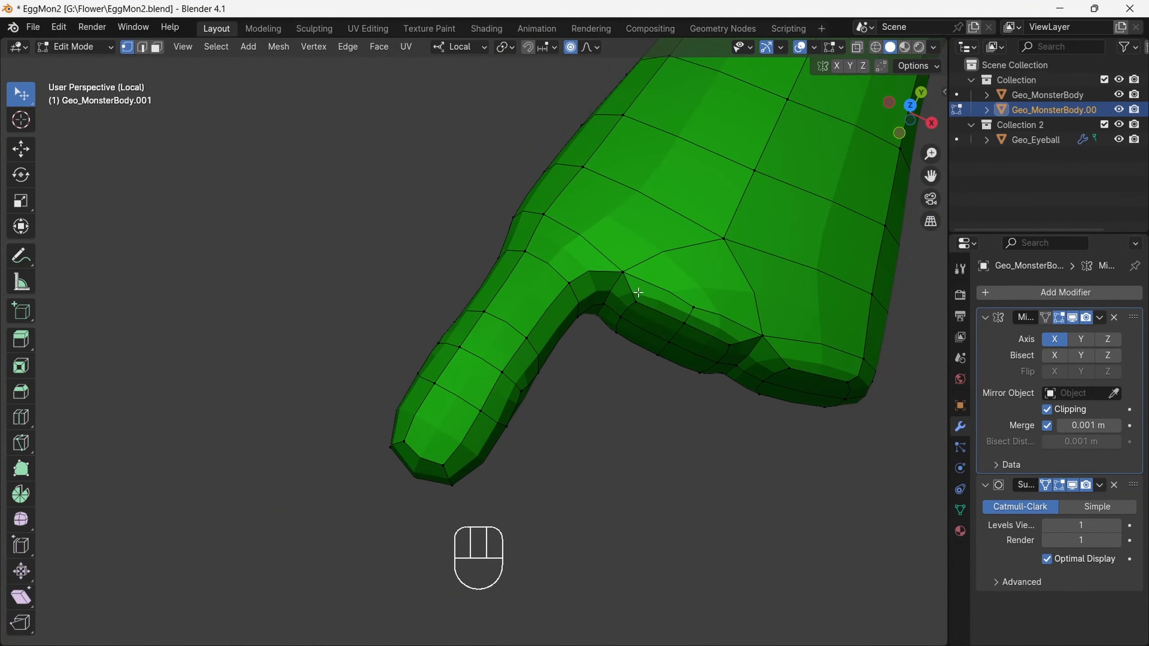
{"action": "key", "text": "s"}
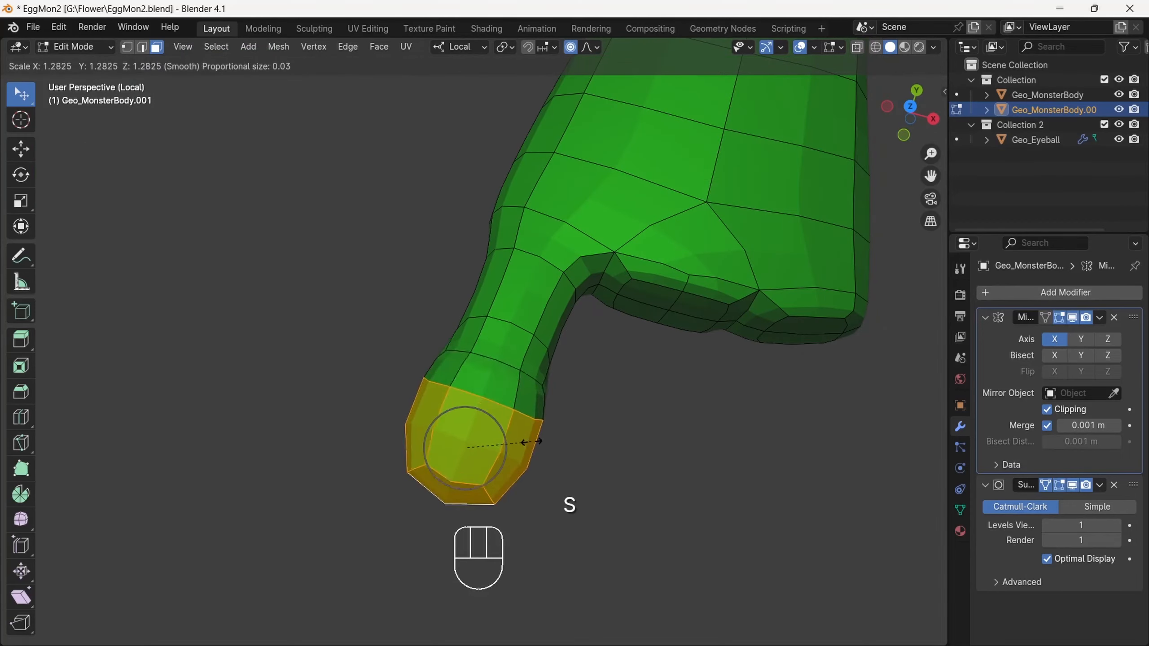
{"action": "left_click", "coordinate": [528, 444]}
{"action": "left_click", "coordinate": [627, 391]}
Select the four front faces for the middle toe and shape them into a circle with LoopTools.
{"action": "left_click_drag", "start_coordinate": [911, 112], "coordinate": [940, 161]}
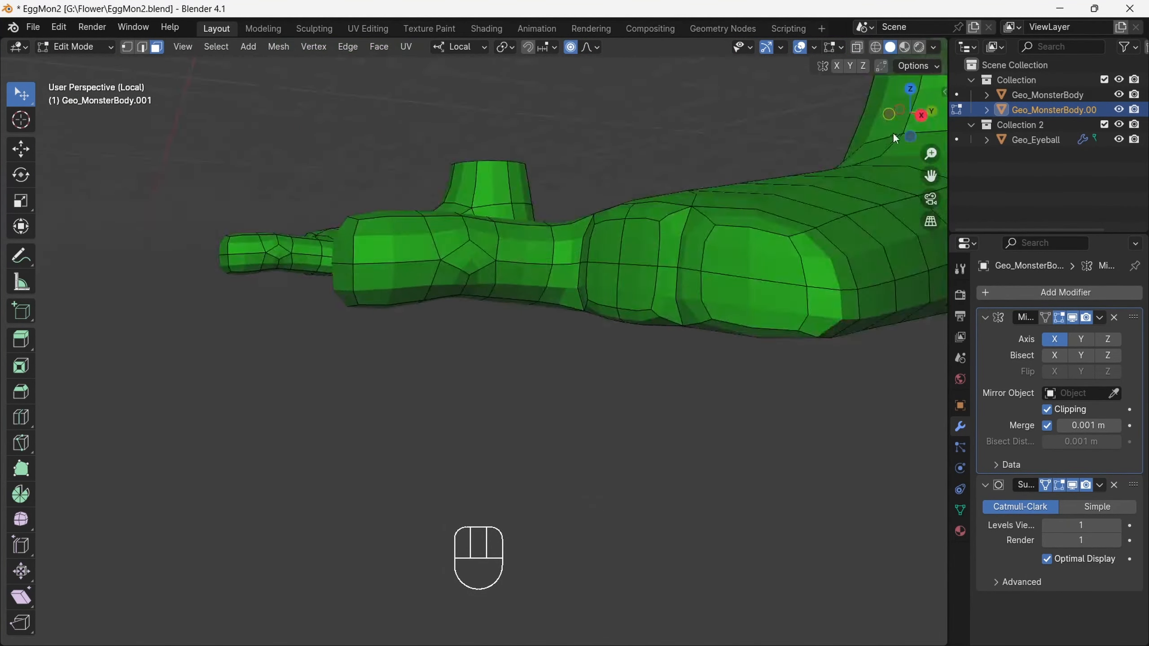
{"action": "left_click_drag", "start_coordinate": [892, 132], "coordinate": [855, 109]}
{"action": "scroll", "coordinate": [450, 217], "scroll_direction": "up", "scroll_amount": 3}
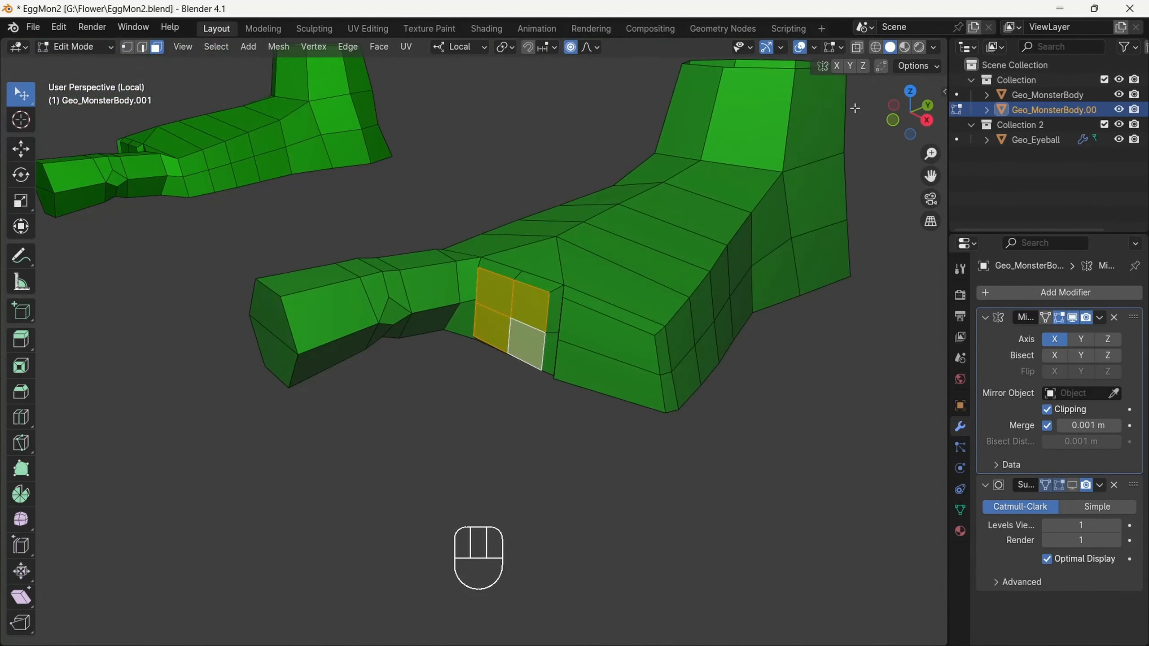
{"action": "key", "text": "1"}
{"action": "right_click", "coordinate": [602, 198]}
{"action": "left_click", "coordinate": [769, 212]}
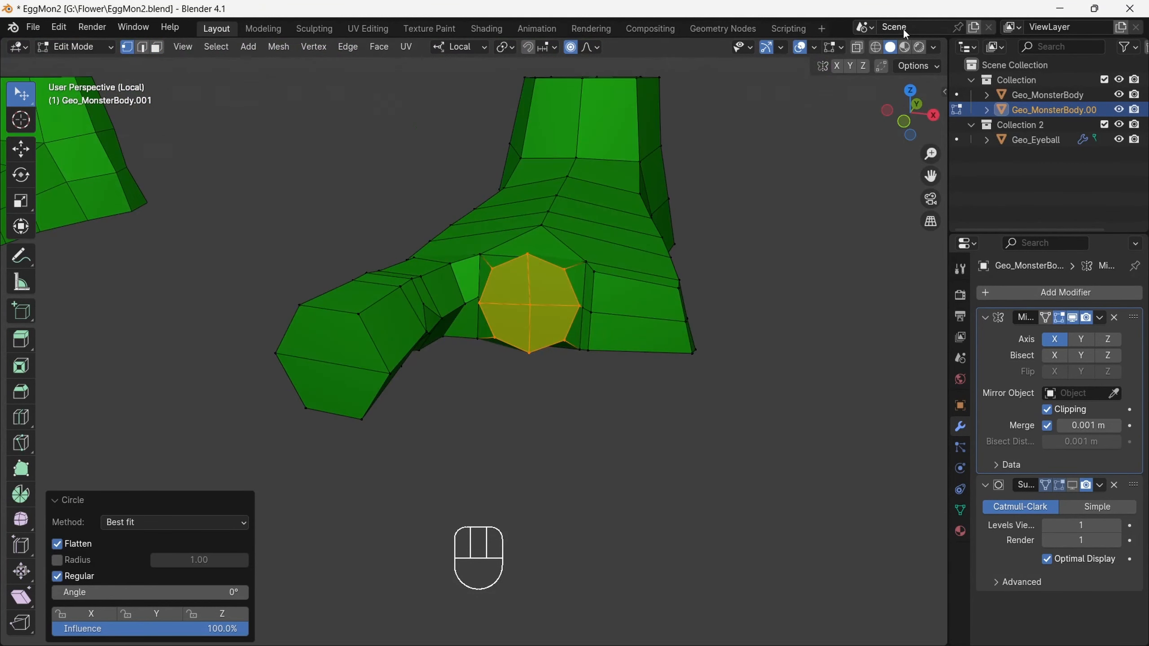
Turn off proportional editing, scale the circular face to about 0.95, and extrude it about 0.25 m to form the middle toe.
{"action": "left_click", "coordinate": [570, 47]}
{"action": "key", "text": "s"}
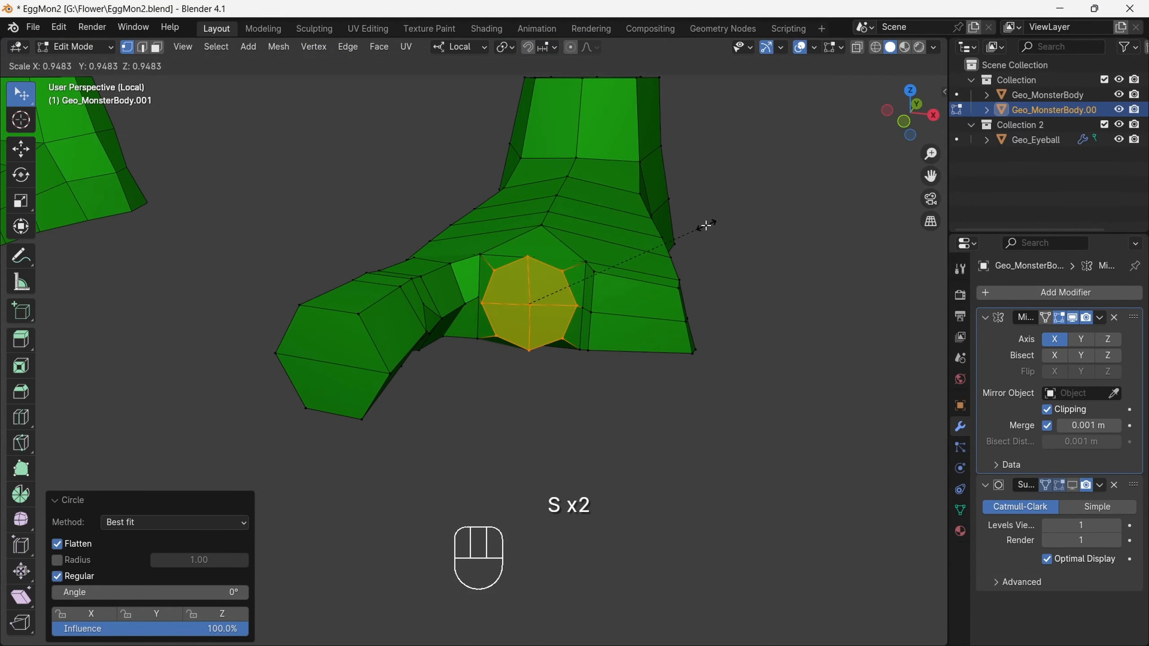
{"action": "left_click", "coordinate": [705, 225]}
{"action": "left_click_drag", "start_coordinate": [909, 113], "coordinate": [809, 197]}
{"action": "left_click", "coordinate": [203, 305]}
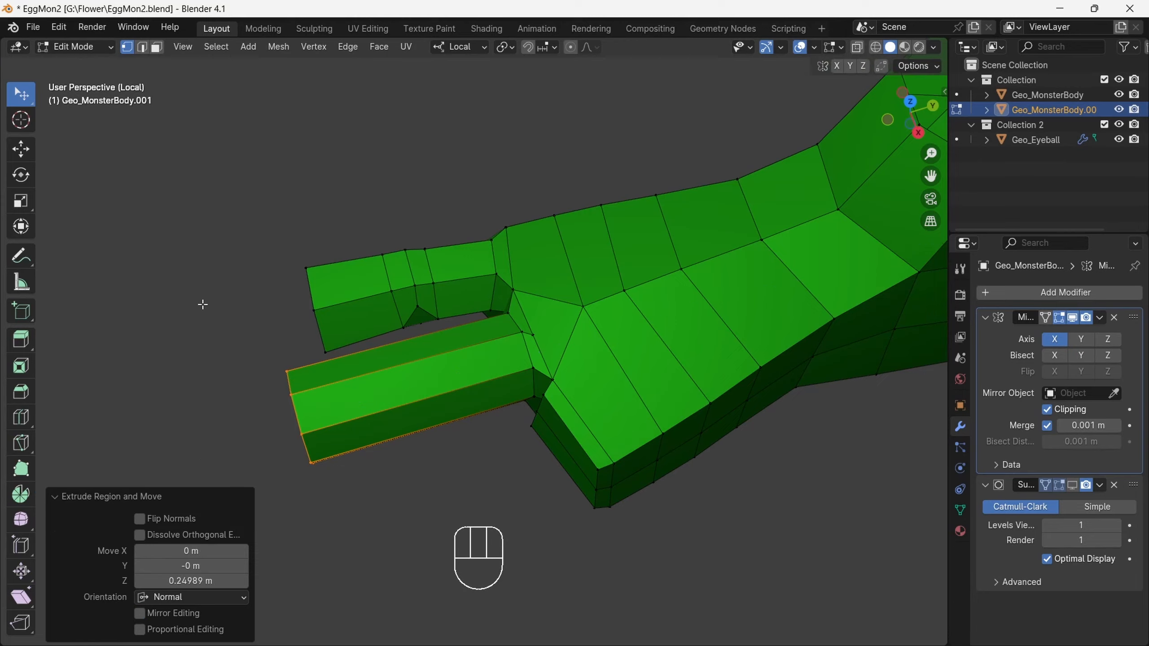
Lower the middle toe's end face along Z by about 0.034 m and rotate it in the right side view.
{"action": "left_click_drag", "start_coordinate": [909, 113], "coordinate": [1066, 37]}
{"action": "left_click", "coordinate": [724, 145]}
{"action": "left_click", "coordinate": [931, 116]}
{"action": "key", "text": "g"}
{"action": "key", "text": "z"}
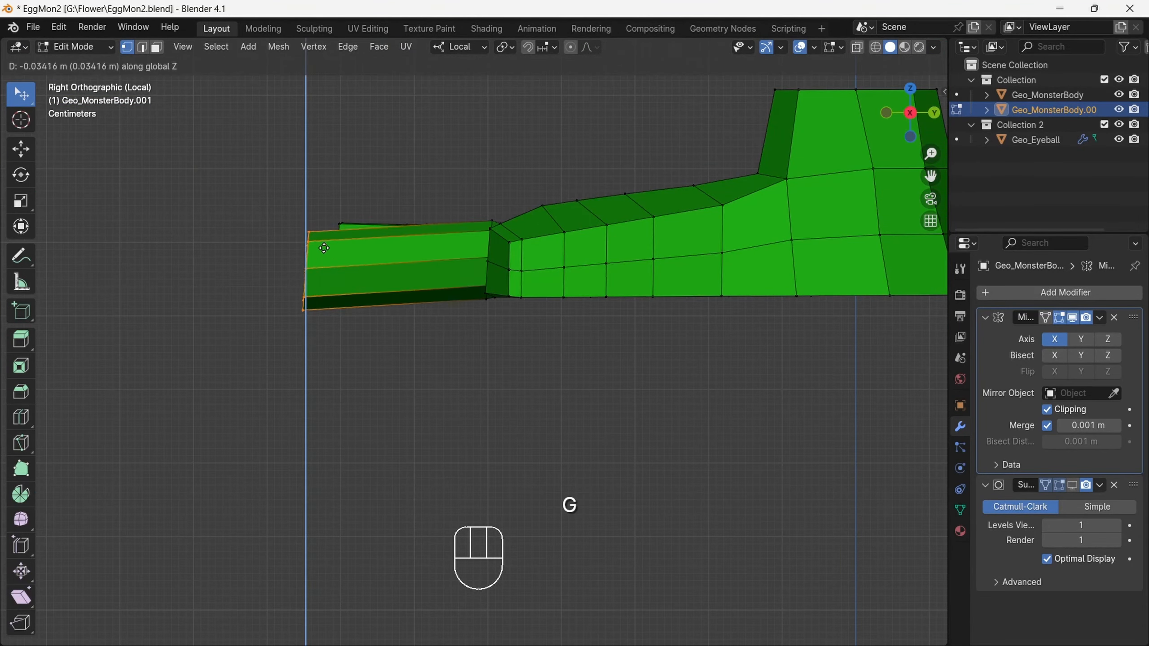
{"action": "left_click", "coordinate": [324, 245]}
{"action": "key", "text": "r"}
{"action": "left_click", "coordinate": [466, 179]}
{"action": "left_click", "coordinate": [598, 147]}
Slide the top centre vertex at the middle toe's base along its edge.
{"action": "left_click_drag", "start_coordinate": [910, 113], "coordinate": [1061, 251]}
{"action": "left_click", "coordinate": [556, 326]}
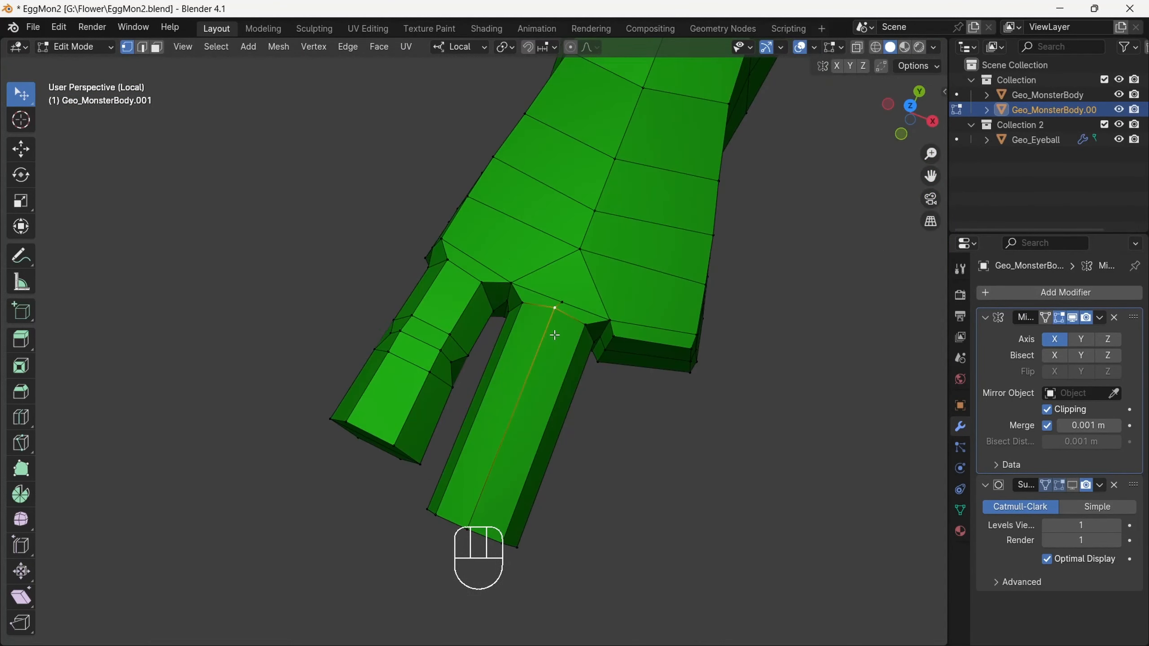
{"action": "key", "text": "g"}
{"action": "key", "text": "g"}
{"action": "left_click", "coordinate": [577, 343]}
{"action": "left_click", "coordinate": [591, 369]}
Add a loop cut halfway along the middle toe and raise it slightly along Z in the right side view.
{"action": "left_click_drag", "start_coordinate": [910, 113], "coordinate": [891, 86]}
{"action": "left_click", "coordinate": [20, 417]}
{"action": "left_click", "coordinate": [497, 360]}
{"action": "left_click", "coordinate": [19, 95]}
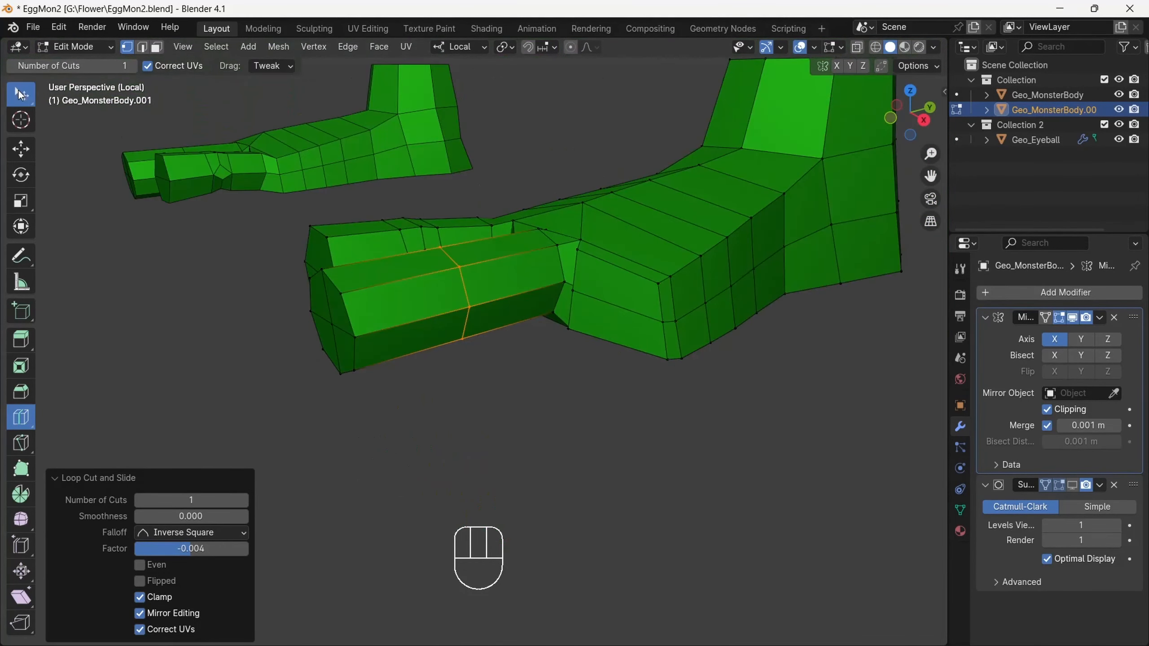
{"action": "left_click", "coordinate": [924, 120]}
{"action": "key", "text": "g"}
{"action": "key", "text": "z"}
{"action": "left_click", "coordinate": [420, 307]}
{"action": "left_click", "coordinate": [423, 308]}
{"action": "left_click_drag", "start_coordinate": [930, 176], "coordinate": [944, 262]}
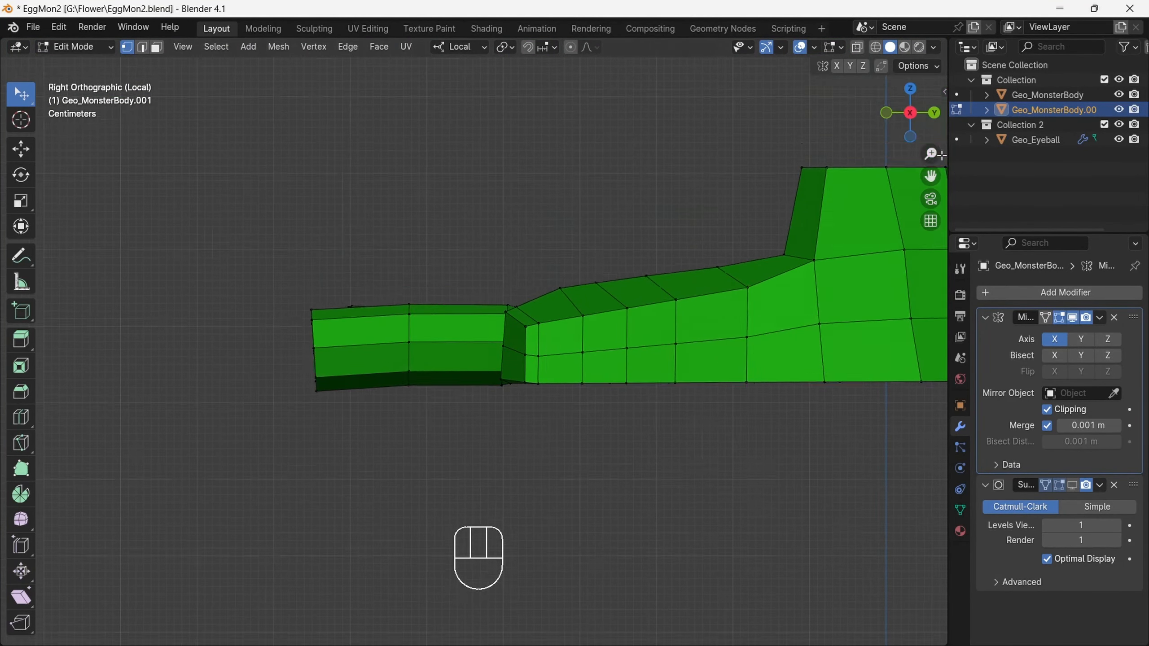
Select the edges of the middle toe's centre loop and bevel them to form the knuckle.
{"action": "left_click", "coordinate": [451, 316]}
{"action": "left_click_drag", "start_coordinate": [909, 113], "coordinate": [923, 168]}
{"action": "left_click", "coordinate": [544, 307], "text": "shift"}
{"action": "key", "text": "ctrl+b"}
{"action": "left_click", "coordinate": [642, 344]}
Add a loop cut across the middle toe's knuckle section.
{"action": "left_click", "coordinate": [20, 417]}
{"action": "left_click", "coordinate": [495, 308]}
{"action": "left_click_drag", "start_coordinate": [578, 360], "coordinate": [536, 374]}
{"action": "left_click_drag", "start_coordinate": [448, 414], "coordinate": [509, 415]}
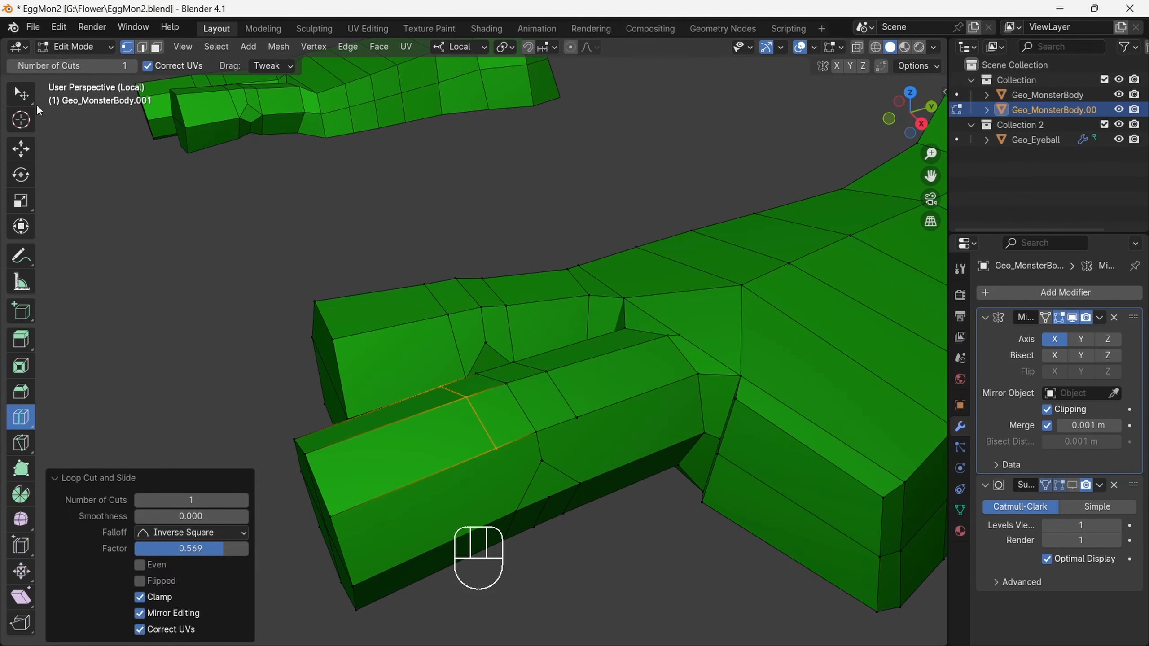
{"action": "left_click", "coordinate": [21, 96]}
Connect the open knuckle vertices on the side of the middle toe with an edge.
{"action": "left_click", "coordinate": [576, 421]}
{"action": "middle_click_drag", "start_coordinate": [544, 472], "coordinate": [568, 305]}
{"action": "key", "text": "j"}
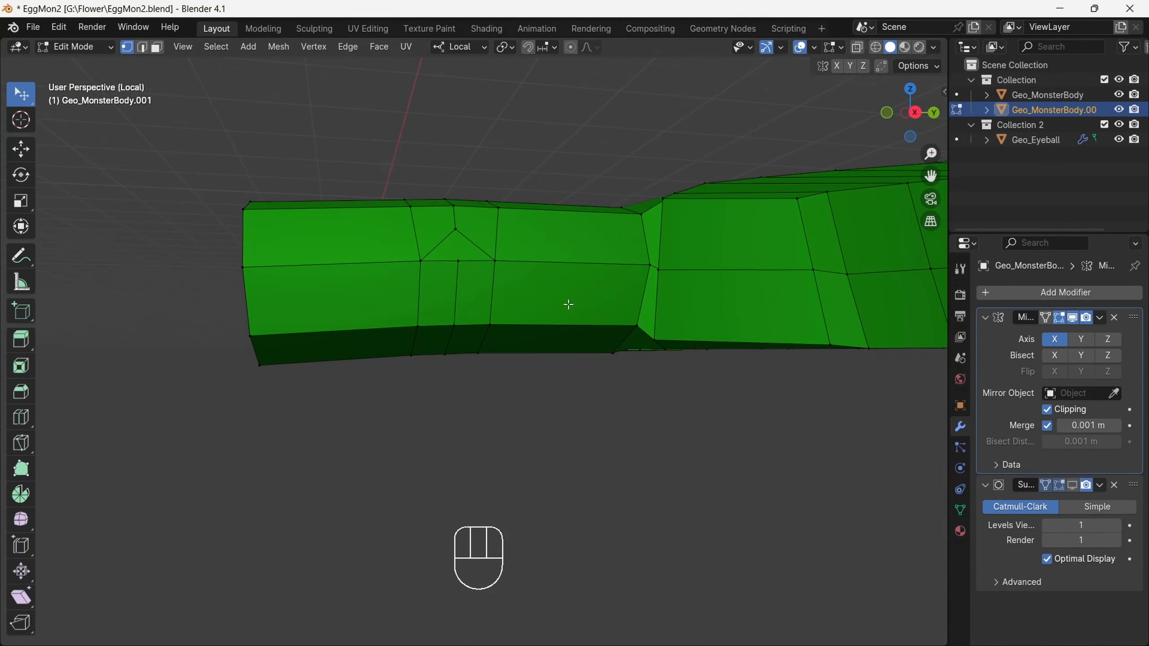
{"action": "left_click", "coordinate": [465, 317]}
Slide the knuckle vertex on the inner side of the middle toe along its edge.
{"action": "middle_click_drag", "start_coordinate": [471, 317], "coordinate": [631, 274]}
{"action": "left_click", "coordinate": [530, 272]}
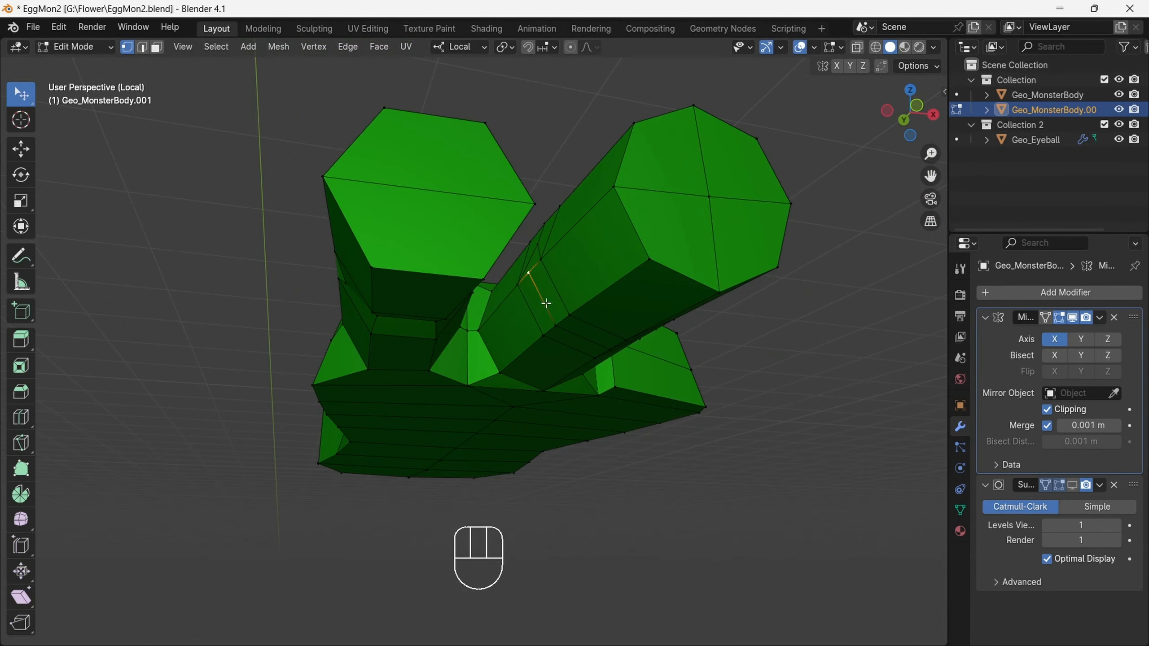
{"action": "key", "text": "g"}
{"action": "key", "text": "g"}
{"action": "left_click", "coordinate": [538, 287]}
Shrink the crease vertices on the middle toe's underside inward by about 0.003 m.
{"action": "middle_click_drag", "start_coordinate": [831, 301], "coordinate": [544, 292]}
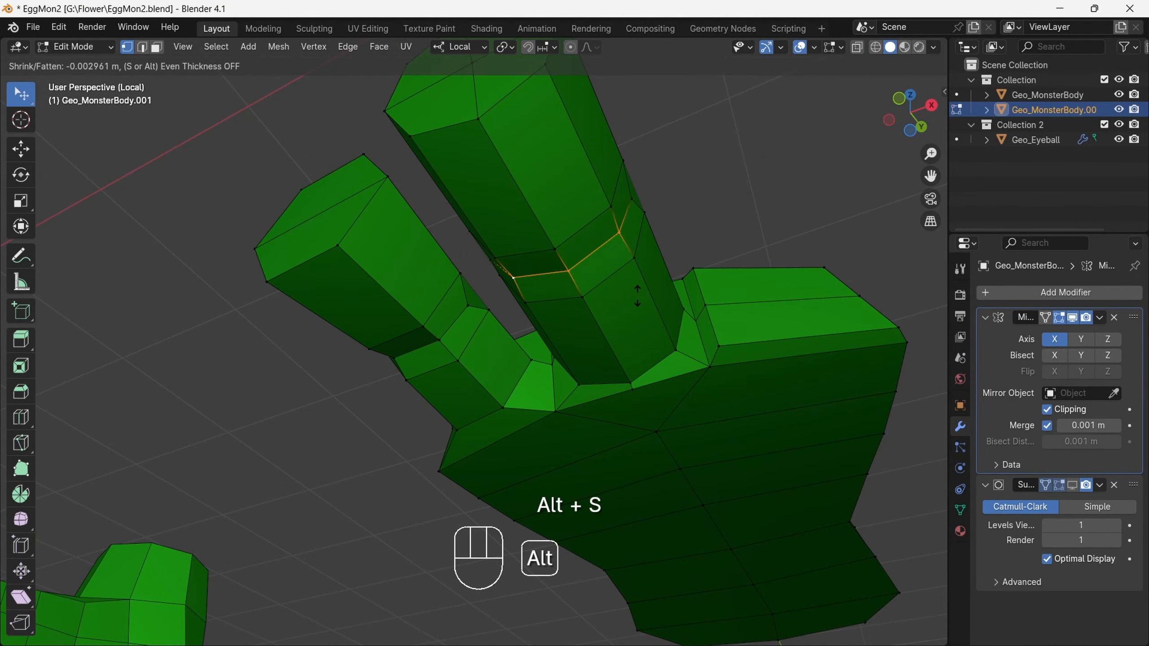
{"action": "left_click", "coordinate": [630, 297]}
{"action": "scroll", "coordinate": [642, 294], "scroll_direction": "down", "scroll_amount": 1}
{"action": "left_click", "coordinate": [908, 235]}
Select the face ring at the middle toe's base and preview the foot with subdivision smoothing in the viewport.
{"action": "middle_click_drag", "start_coordinate": [907, 236], "coordinate": [885, 293]}
{"action": "key", "text": "3"}
{"action": "left_click", "coordinate": [587, 347], "text": "alt"}
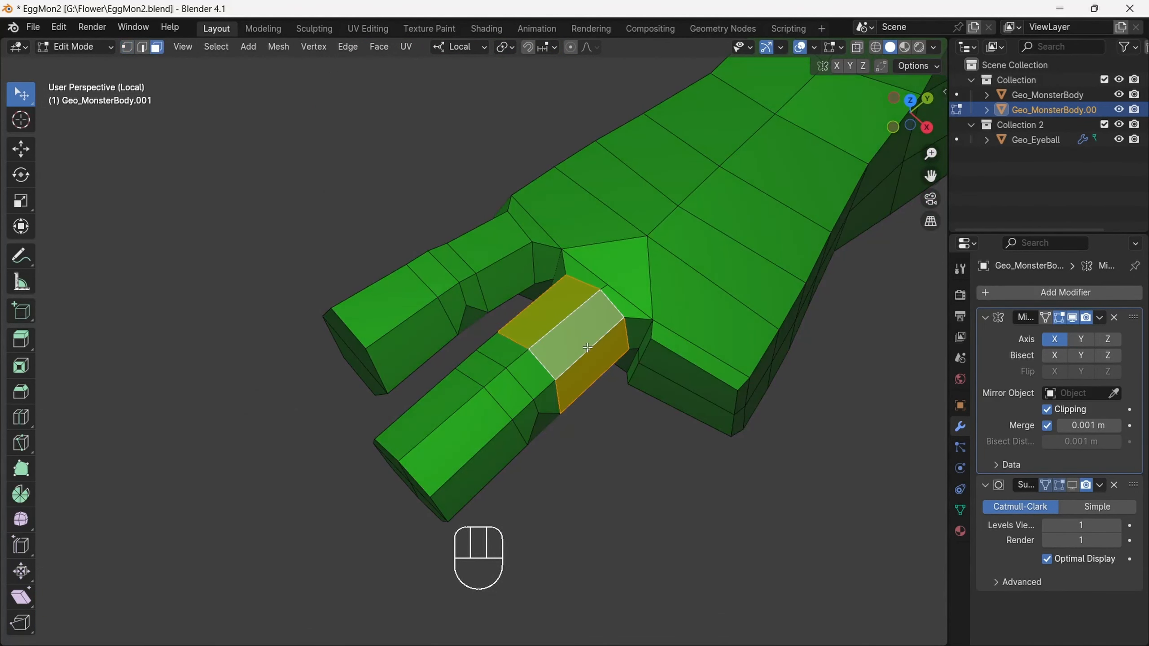
{"action": "left_click", "coordinate": [1072, 485]}
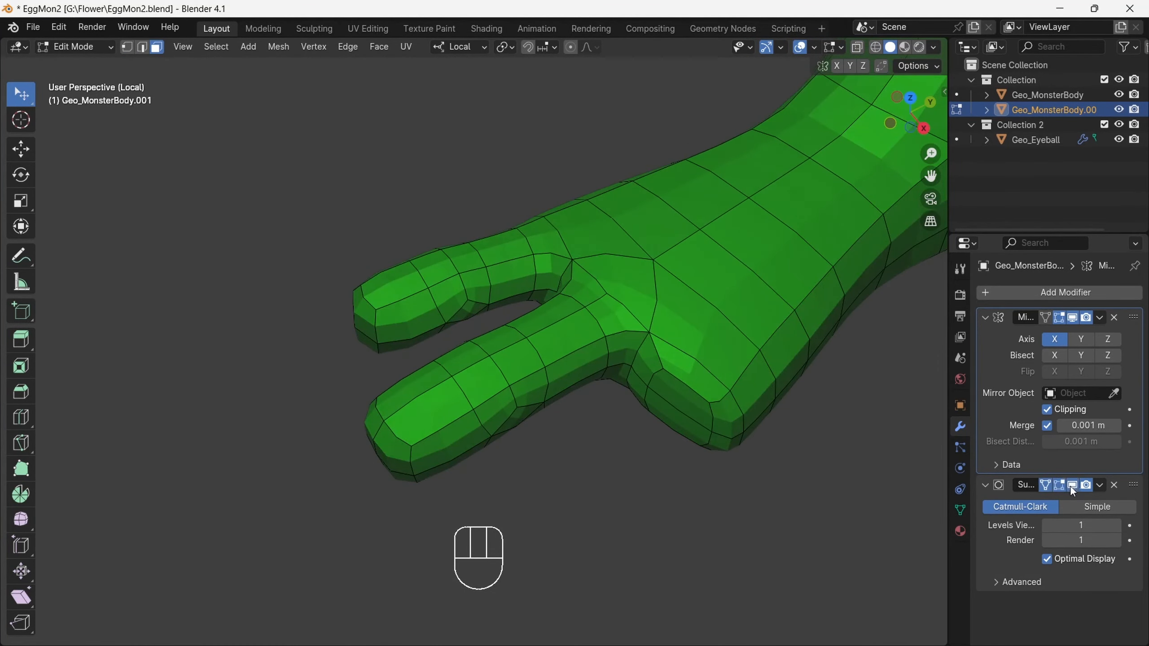
{"action": "left_click", "coordinate": [1072, 485]}
Select the two front faces for the outer toe and shape them into a circle with LoopTools.
{"action": "left_click_drag", "start_coordinate": [910, 111], "coordinate": [933, 61]}
{"action": "left_click", "coordinate": [563, 308]}
{"action": "left_click", "coordinate": [564, 337], "text": "shift"}
{"action": "key", "text": "1"}
{"action": "right_click", "coordinate": [733, 195]}
{"action": "mouse_move", "coordinate": [738, 195]}
{"action": "left_click", "coordinate": [794, 210]}
Rotate the outer toe's circular face by about -20° in the front view and scale it to 0.762.
{"action": "key", "text": "KP_1"}
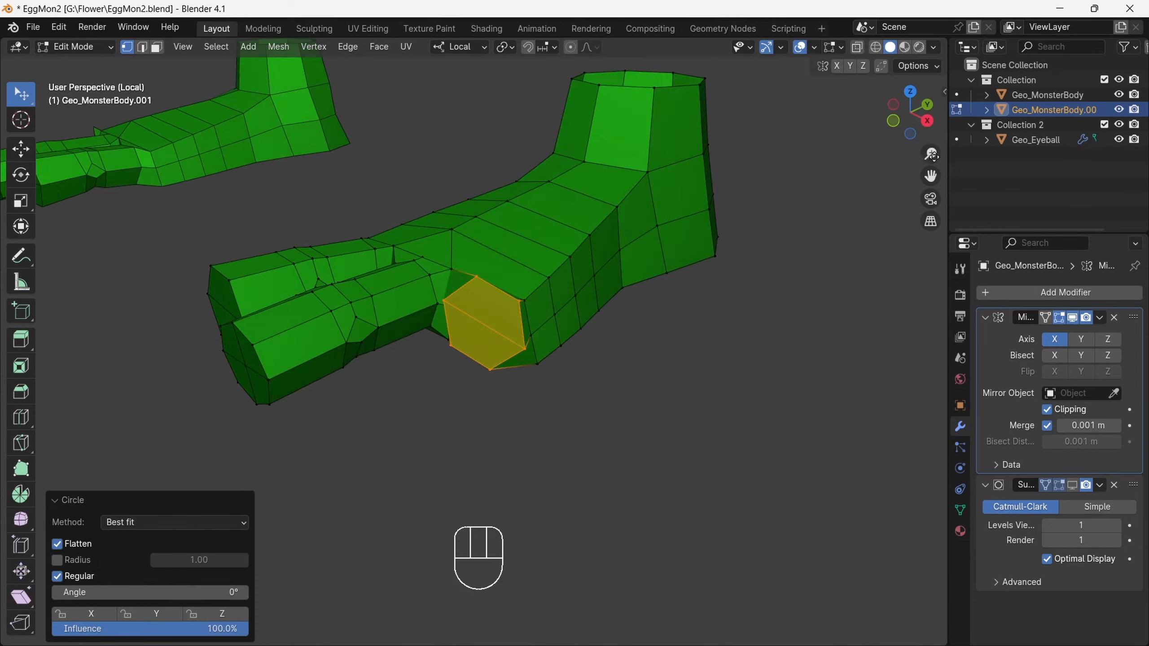
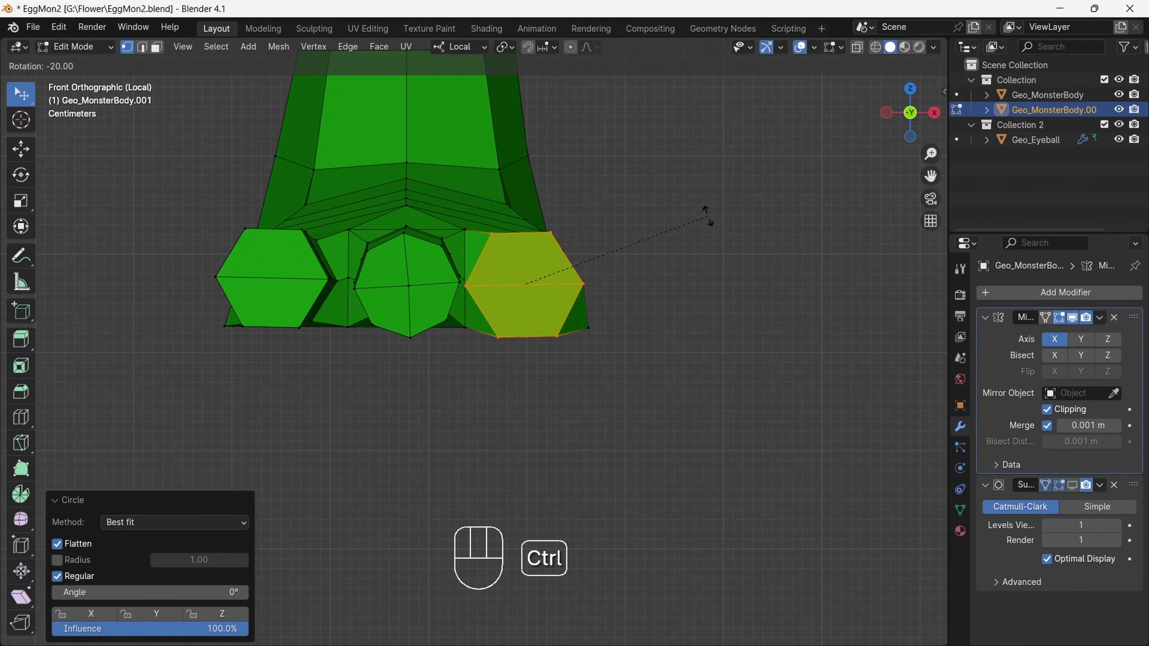
{"action": "left_click", "coordinate": [708, 219]}
{"action": "middle_click_drag", "start_coordinate": [708, 220], "coordinate": [565, 317]}
{"action": "key", "text": "s"}
{"action": "left_click", "coordinate": [506, 321]}
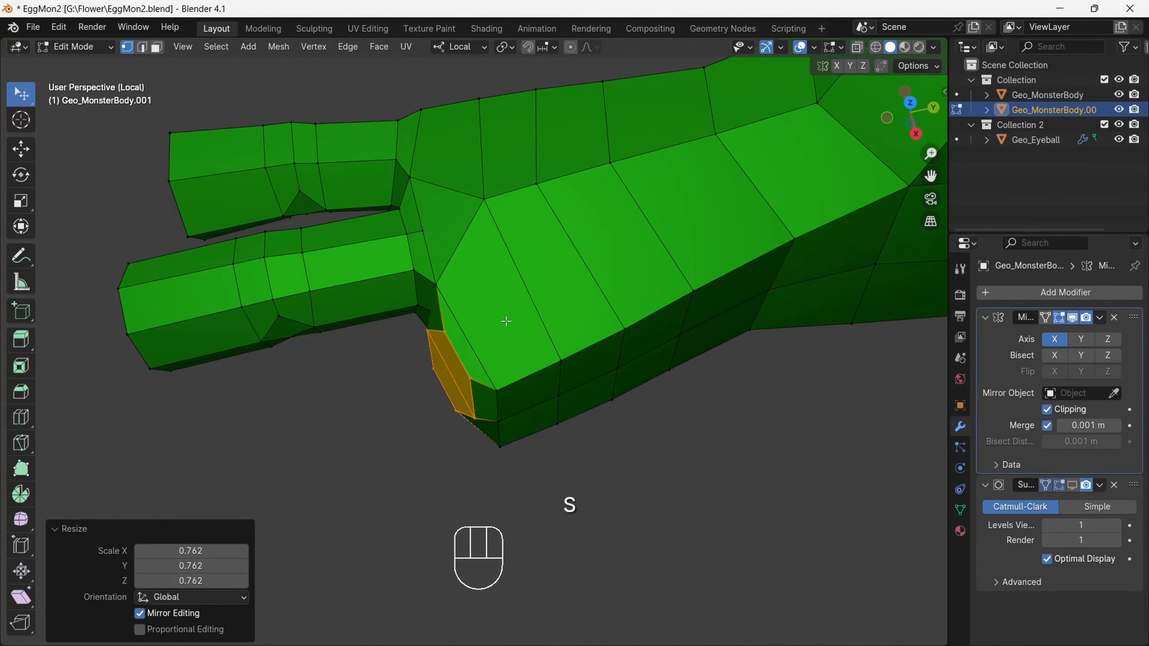
Fatten the outer toe's face by about 0.007 m and extrude it about 0.171 m along its normal.
{"action": "mouse_move", "coordinate": [918, 118]}
{"action": "left_mouse_down"}
{"action": "mouse_move", "coordinate": [910, 145]}
{"action": "mouse_move", "coordinate": [923, 110]}
{"action": "left_mouse_up"}
{"action": "key", "text": "alt+s"}
{"action": "left_click", "coordinate": [543, 312]}
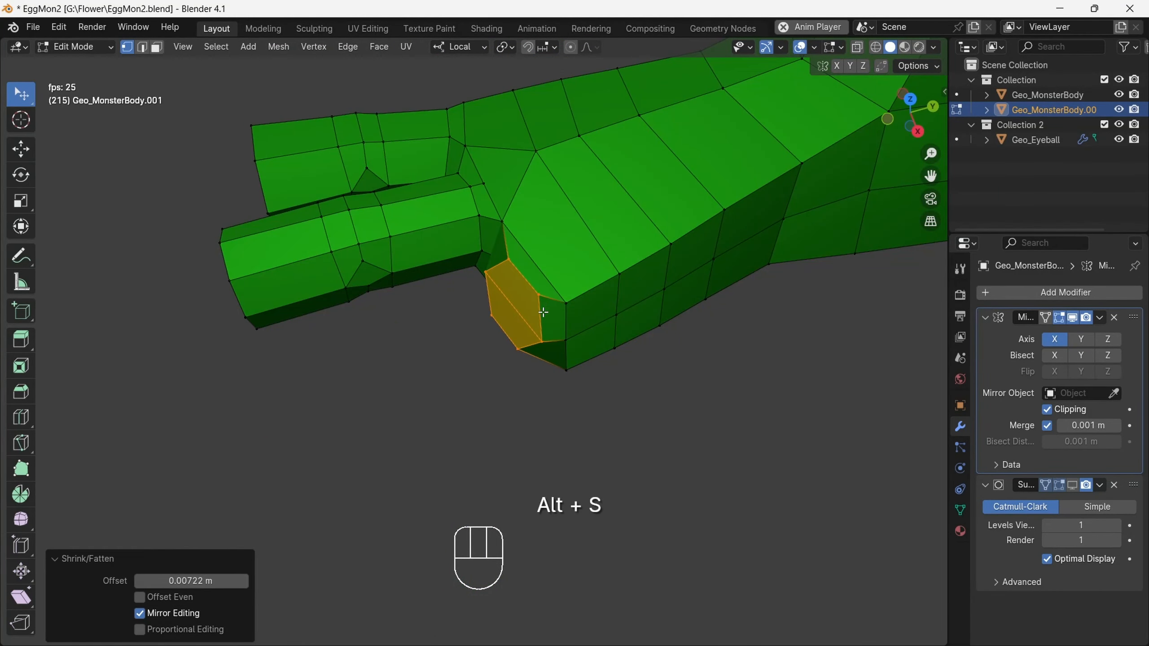
{"action": "key", "text": "e"}
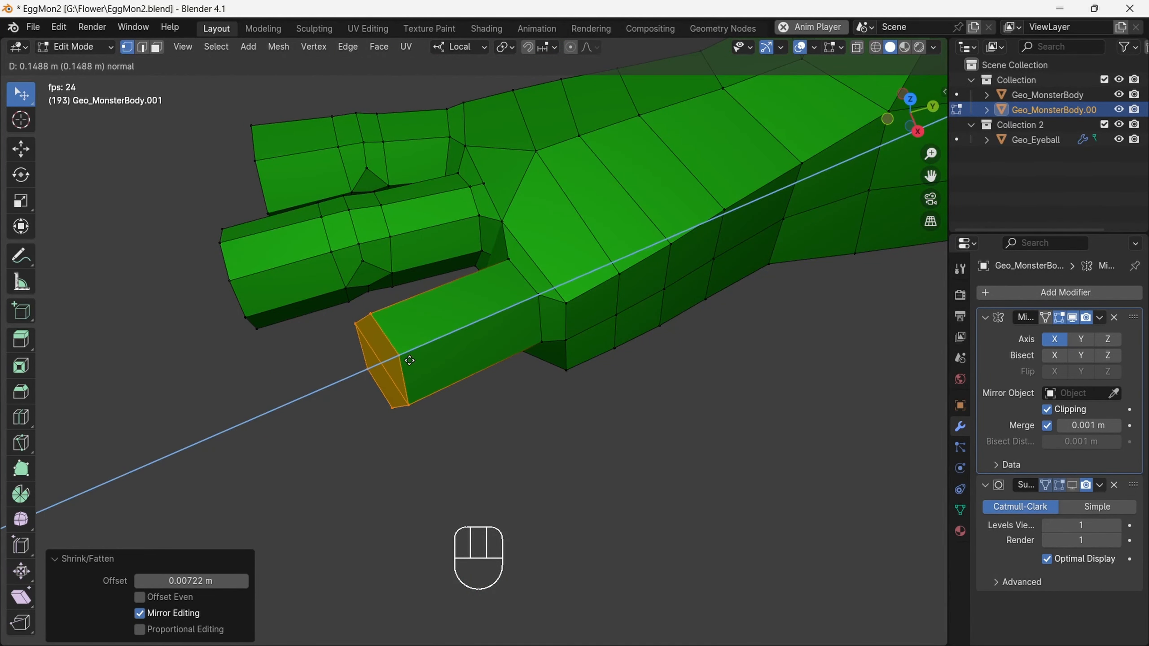
{"action": "left_click", "coordinate": [393, 378]}
Lower the outer toe's end face along Z and rotate it by 3.39° in the right side view.
{"action": "left_click_drag", "start_coordinate": [909, 109], "coordinate": [867, 76]}
{"action": "left_click", "coordinate": [926, 124]}
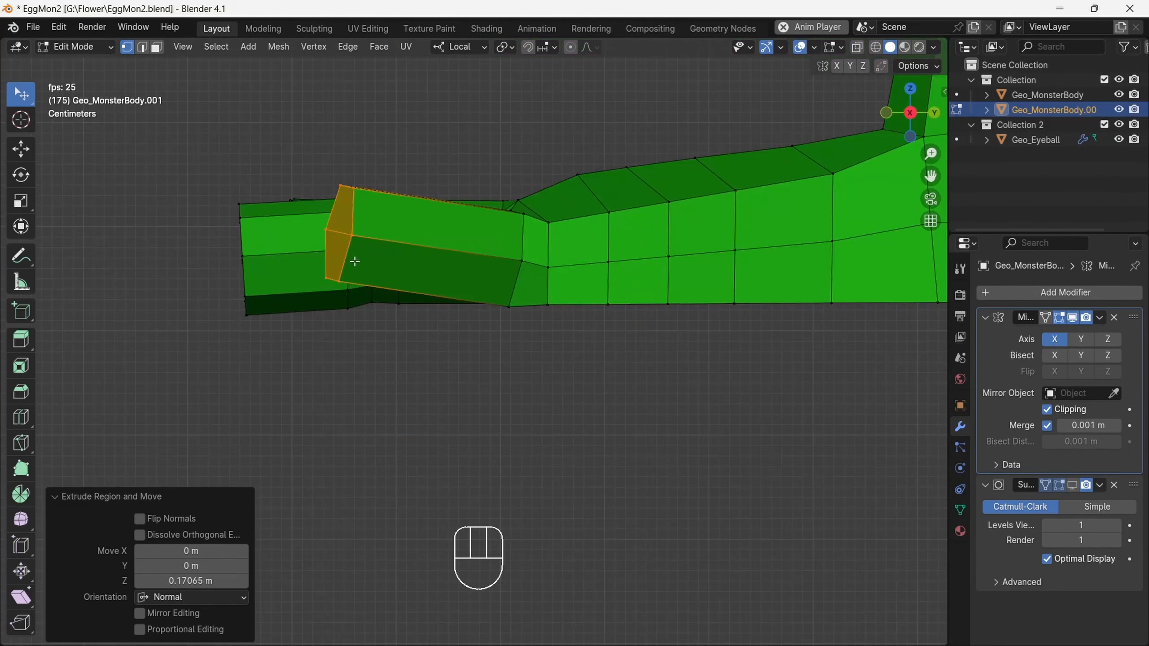
{"action": "key", "text": "g"}
{"action": "key", "text": "z"}
{"action": "left_click", "coordinate": [355, 275]}
{"action": "key", "text": "r"}
{"action": "left_click", "coordinate": [465, 160]}
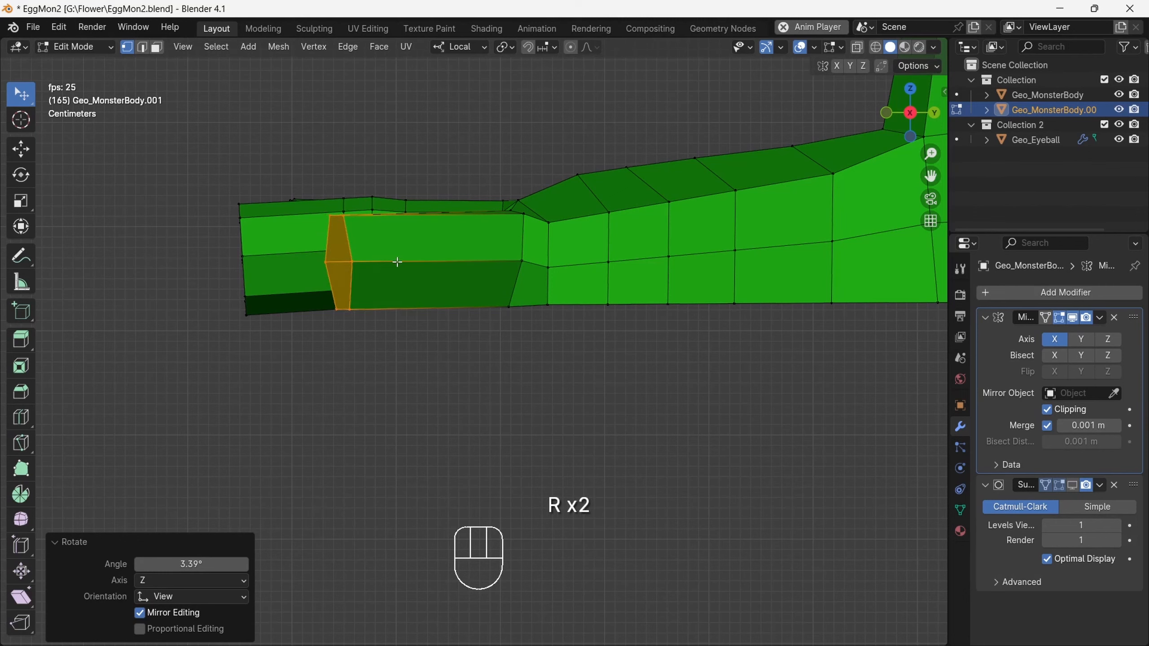
{"action": "left_click", "coordinate": [381, 262]}
Rotate and move the outer toe's end face in the top view to point the toe more forward.
{"action": "left_click", "coordinate": [911, 90]}
{"action": "left_click_drag", "start_coordinate": [910, 97], "coordinate": [880, 107]}
{"action": "left_click", "coordinate": [909, 110]}
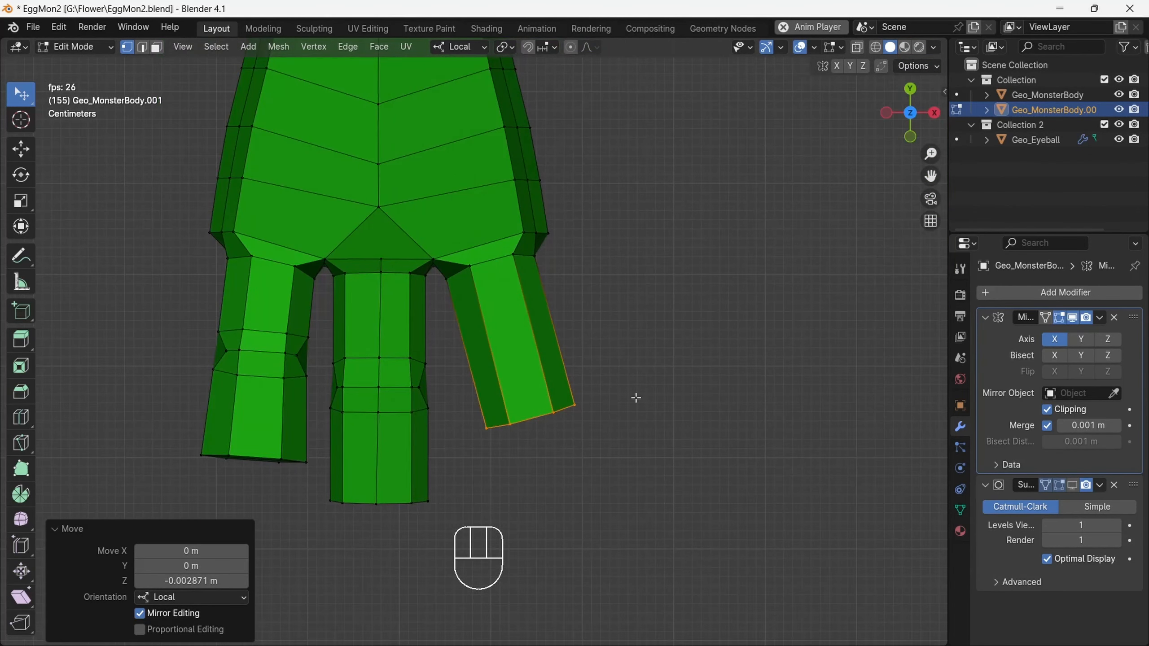
{"action": "key", "text": "g"}
{"action": "left_click", "coordinate": [620, 405]}
{"action": "left_click", "coordinate": [618, 410]}
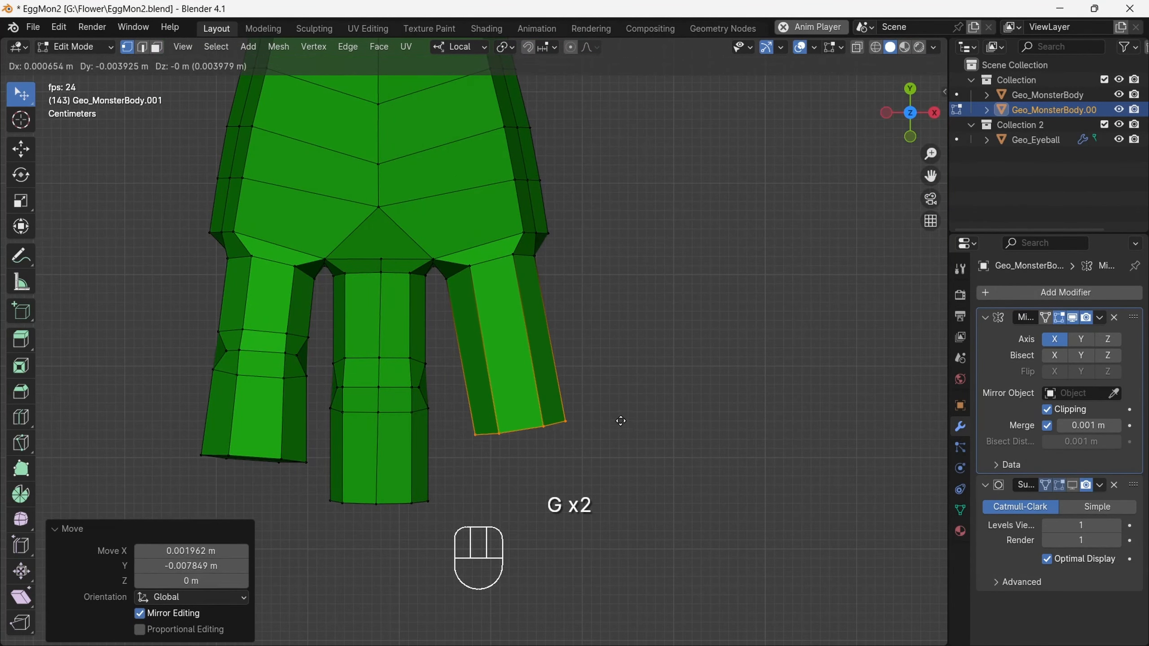
Add a single loop cut around the outer toe halfway along its length.
{"action": "left_click_drag", "start_coordinate": [924, 136], "coordinate": [180, 400]}
{"action": "middle_click_drag", "start_coordinate": [531, 364], "coordinate": [51, 99]}
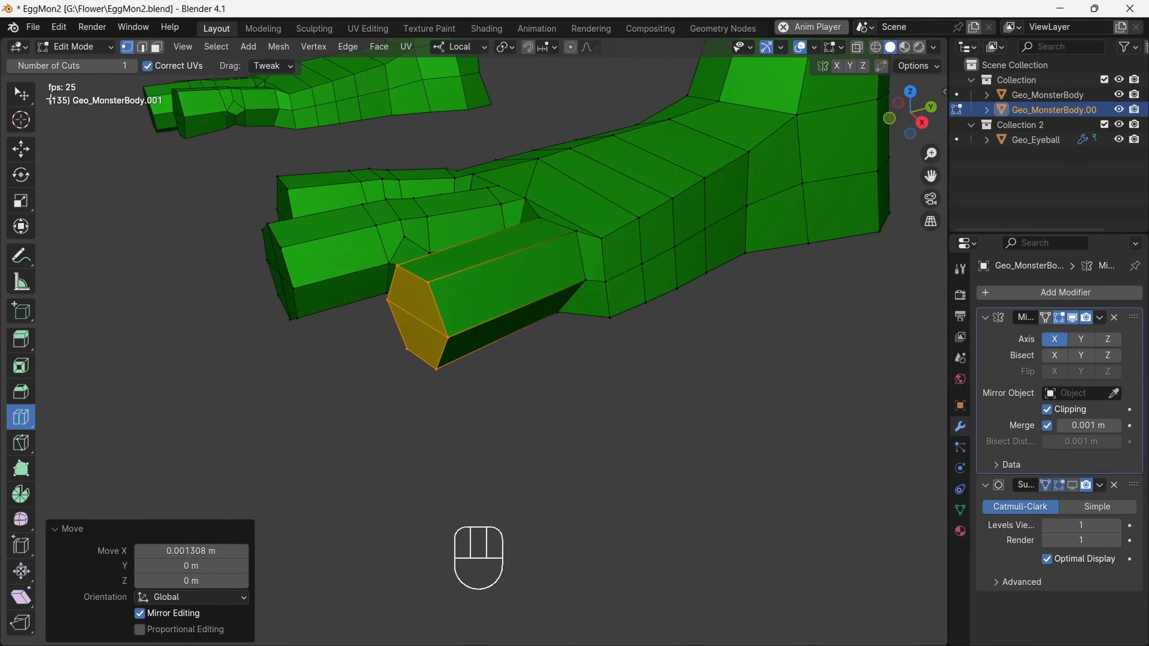
{"action": "left_click", "coordinate": [513, 280]}
{"action": "left_click_drag", "start_coordinate": [910, 127], "coordinate": [880, 195]}
{"action": "left_click", "coordinate": [21, 94]}
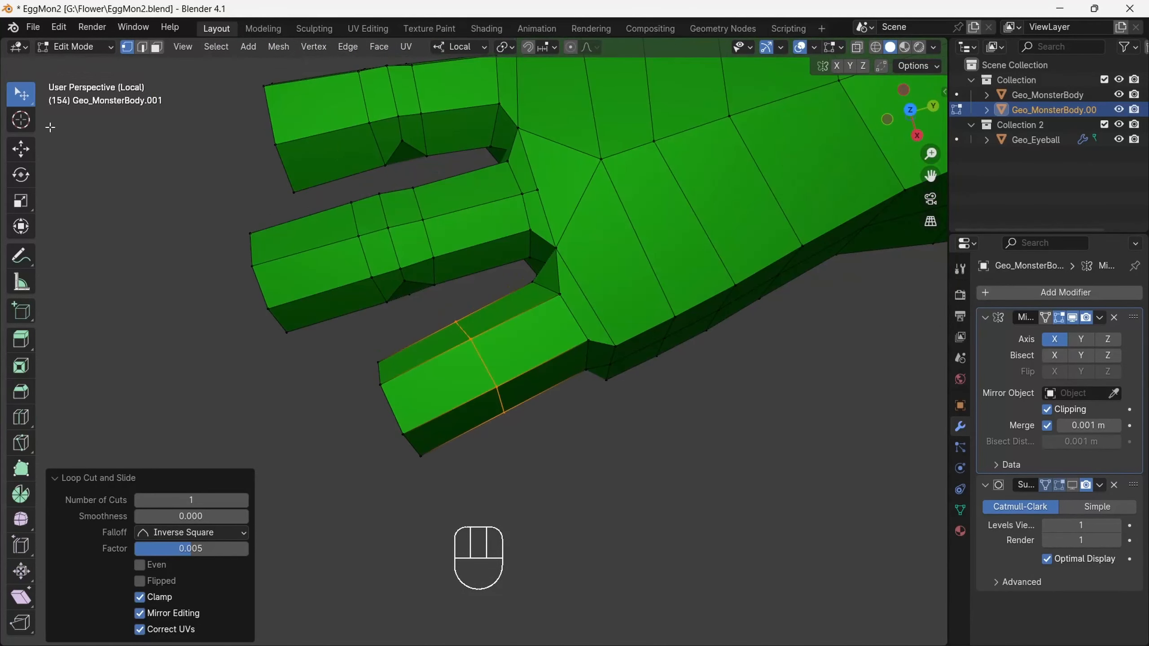
{"action": "left_click", "coordinate": [906, 119]}
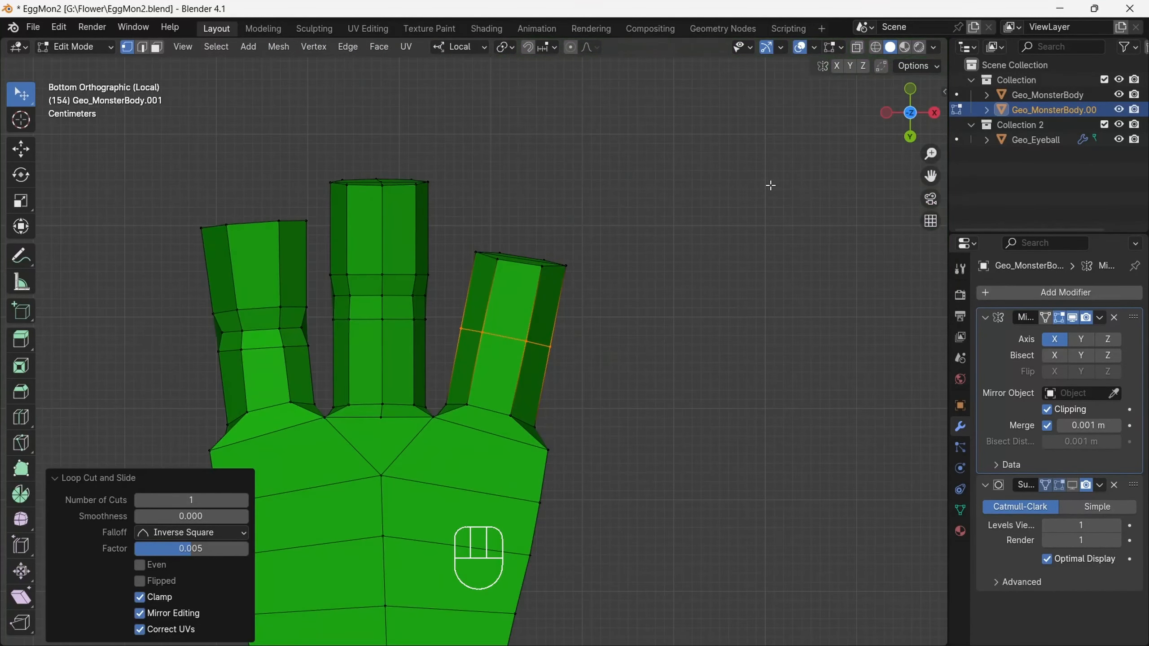
Build the outer toe's knuckle by adding cuts beside the middle loop and connecting vertices across its top and sides.
{"action": "left_click", "coordinate": [623, 342]}
{"action": "left_click_drag", "start_coordinate": [910, 113], "coordinate": [742, 190]}
{"action": "left_click", "coordinate": [503, 249]}
{"action": "left_click", "coordinate": [511, 294], "text": "shift"}
{"action": "left_click", "coordinate": [466, 278], "text": "shift"}
{"action": "left_click", "coordinate": [593, 302]}
{"action": "left_click", "coordinate": [21, 417]}
{"action": "left_click", "coordinate": [490, 267]}
{"action": "left_click_drag", "start_coordinate": [911, 112], "coordinate": [909, 181]}
{"action": "left_click_drag", "start_coordinate": [572, 228], "coordinate": [542, 234]}
{"action": "left_click_drag", "start_coordinate": [399, 249], "coordinate": [446, 243]}
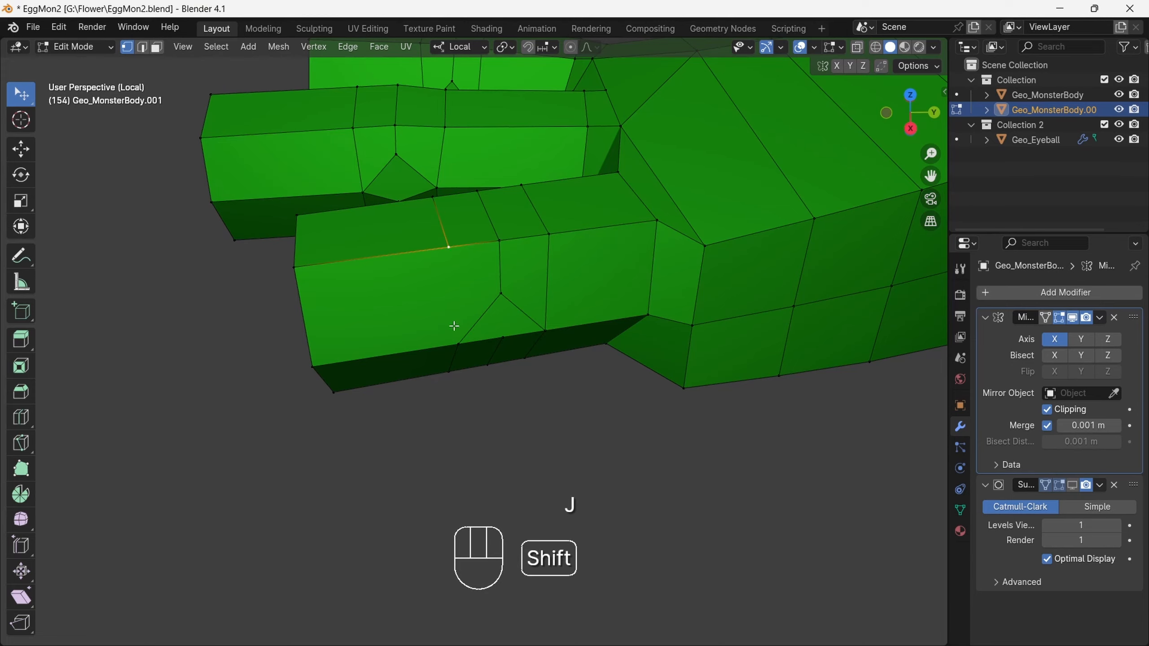
{"action": "left_click_drag", "start_coordinate": [916, 111], "coordinate": [494, 276]}
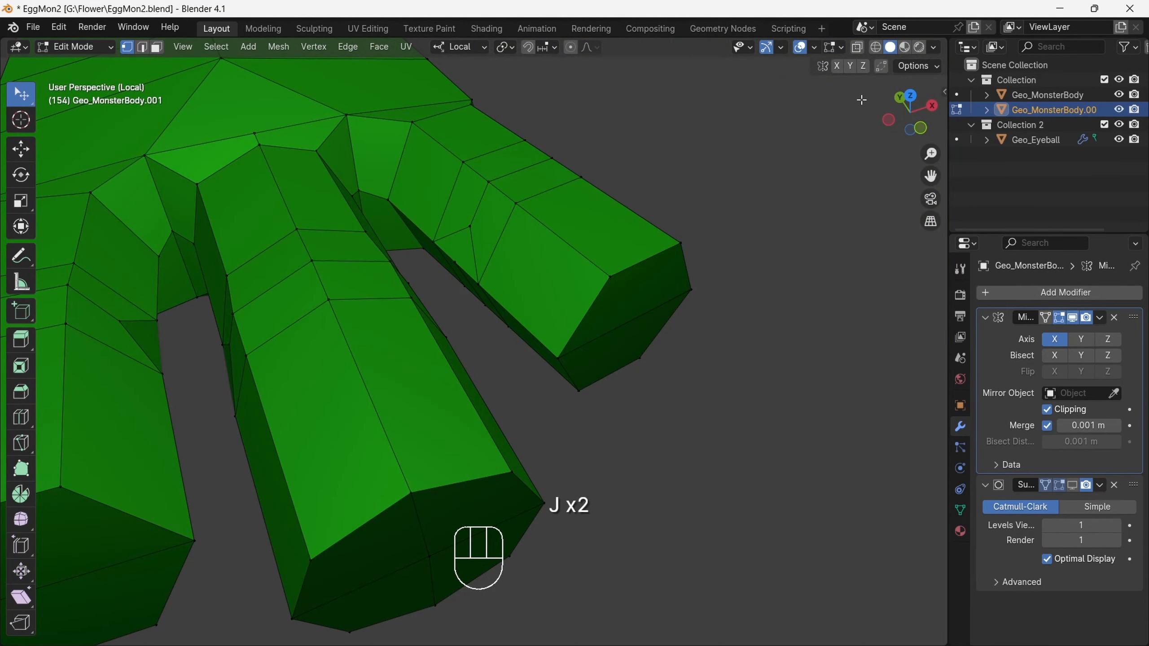
Shrink the middle edges of the outer toe's knuckle inward by about 0.007 m.
{"action": "left_click_drag", "start_coordinate": [884, 115], "coordinate": [482, 233]}
{"action": "left_click", "coordinate": [548, 278]}
{"action": "left_click_drag", "start_coordinate": [898, 129], "coordinate": [572, 298]}
{"action": "key", "text": "ctrl+r"}
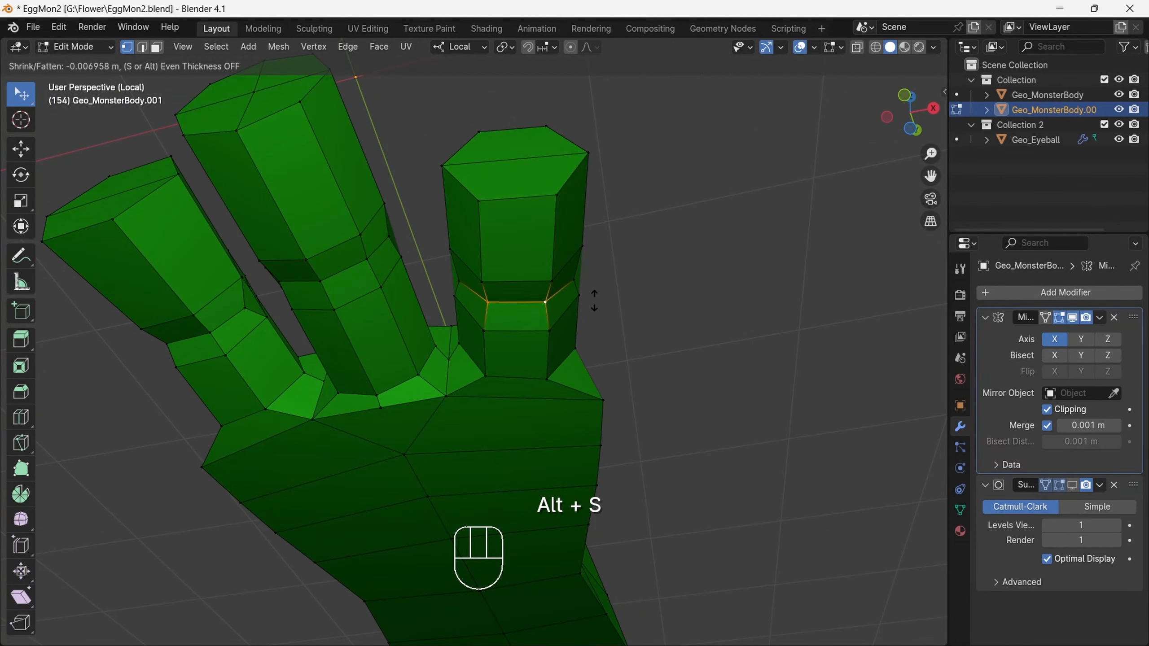
{"action": "left_click", "coordinate": [594, 301]}
{"action": "middle_click_drag", "start_coordinate": [593, 302], "coordinate": [498, 317]}
Adjust the middle and outer toes' end faces in the top view, moving the outer tip about 0.011 m forward, with subdivision shown.
{"action": "key", "text": "3"}
{"action": "left_click", "coordinate": [422, 328]}
{"action": "key", "text": "KP_7"}
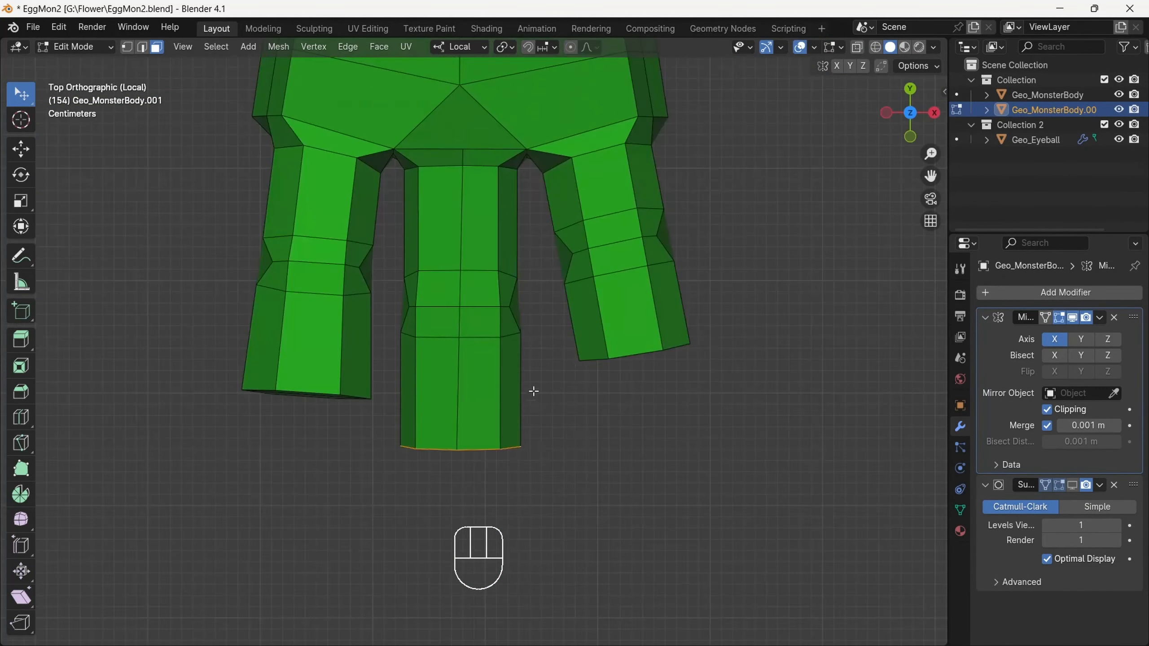
{"action": "left_click", "coordinate": [523, 388]}
{"action": "left_click", "coordinate": [1073, 485]}
{"action": "left_click", "coordinate": [1075, 489]}
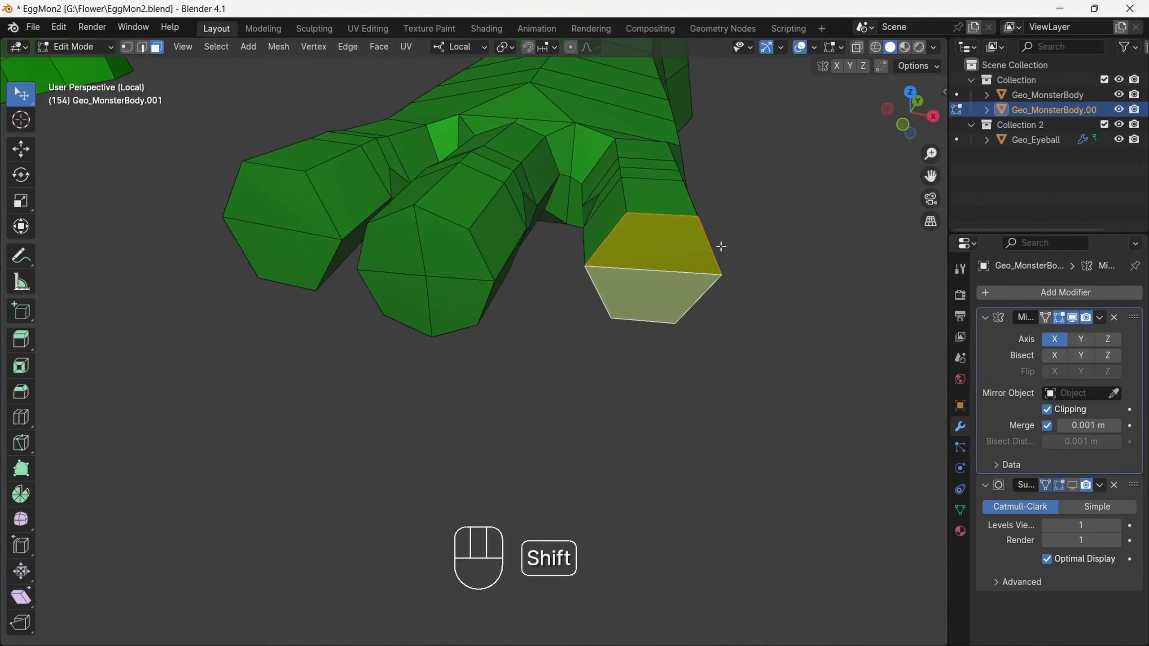
{"action": "left_click", "coordinate": [1072, 491]}
{"action": "left_click", "coordinate": [1075, 489]}
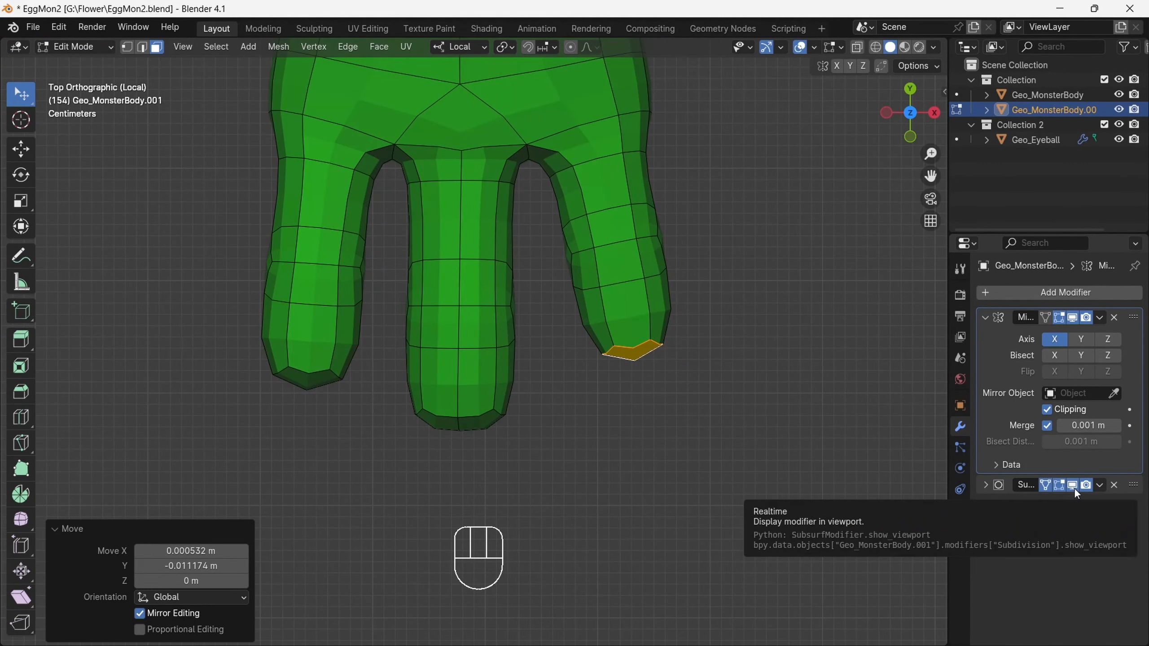
Scale the edge loop just in front of the ankle to about 1.17 with smooth proportional editing in the top view.
{"action": "middle_click_drag", "start_coordinate": [855, 320], "coordinate": [886, 258]}
{"action": "scroll", "coordinate": [887, 257], "scroll_direction": "up", "scroll_amount": 3}
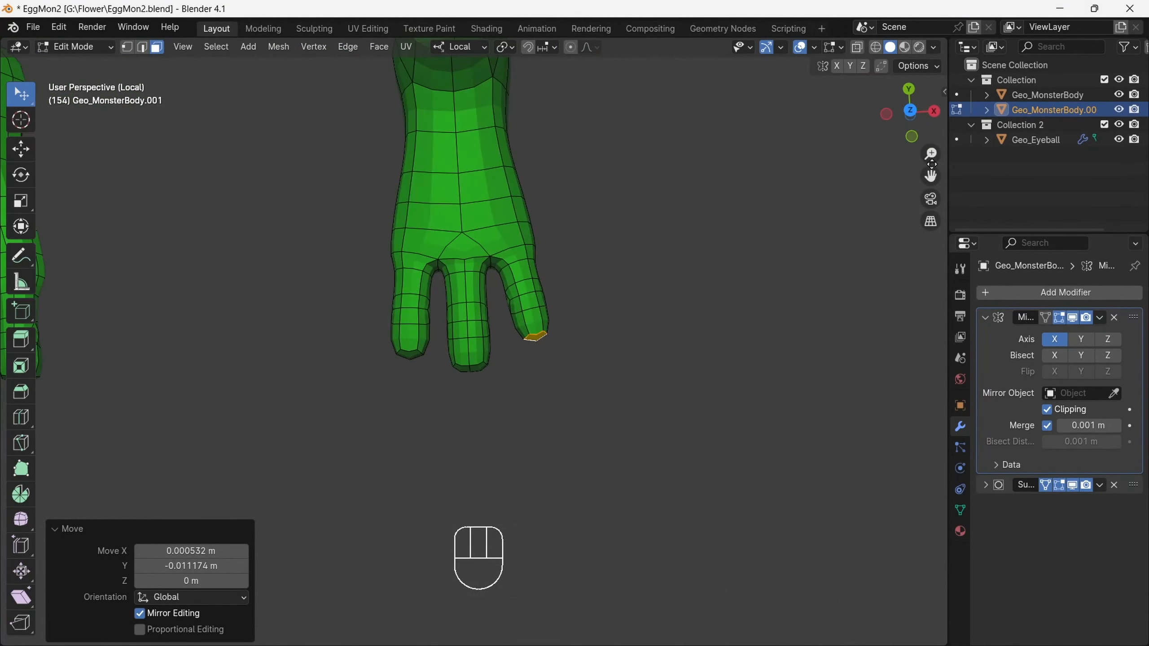
{"action": "left_click_drag", "start_coordinate": [930, 154], "coordinate": [930, 181]}
{"action": "left_click_drag", "start_coordinate": [503, 209], "coordinate": [419, 232]}
{"action": "key", "text": "ctrl+z"}
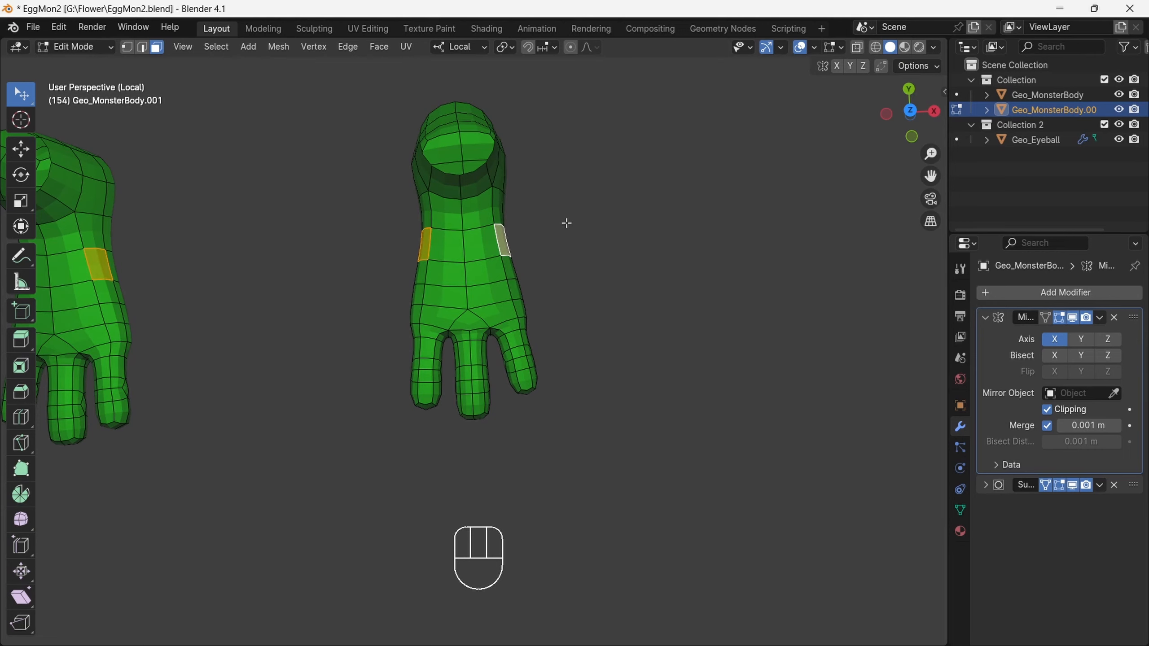
{"action": "middle_click_drag", "start_coordinate": [834, 67], "coordinate": [155, 59]}
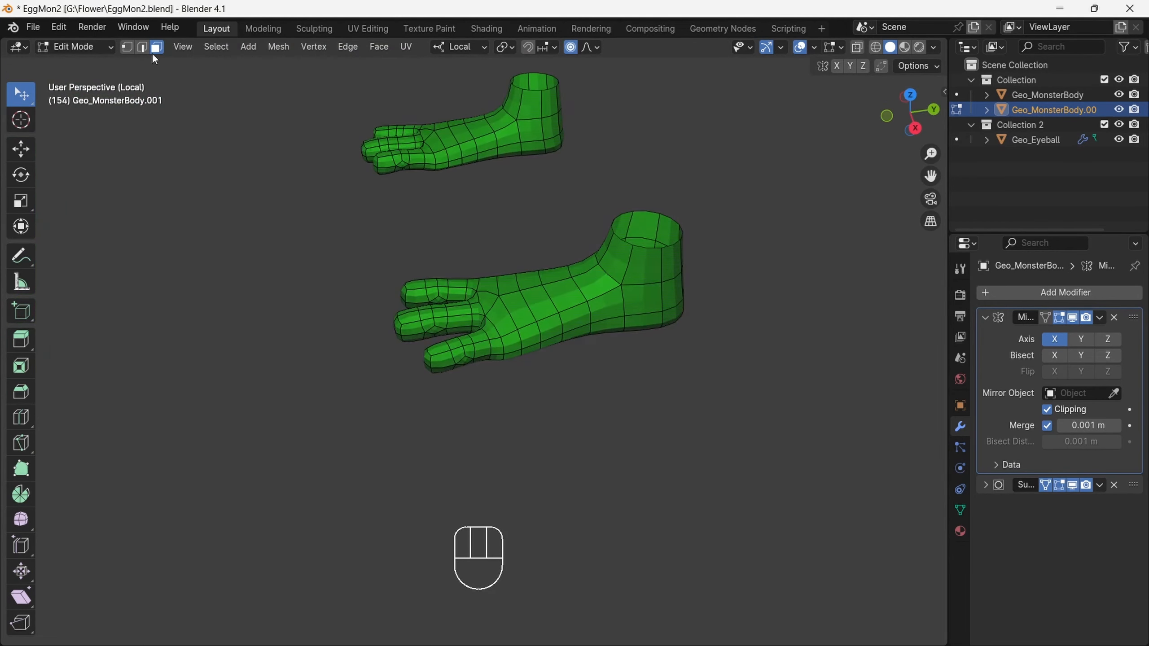
{"action": "middle_click_drag", "start_coordinate": [593, 326], "coordinate": [690, 258]}
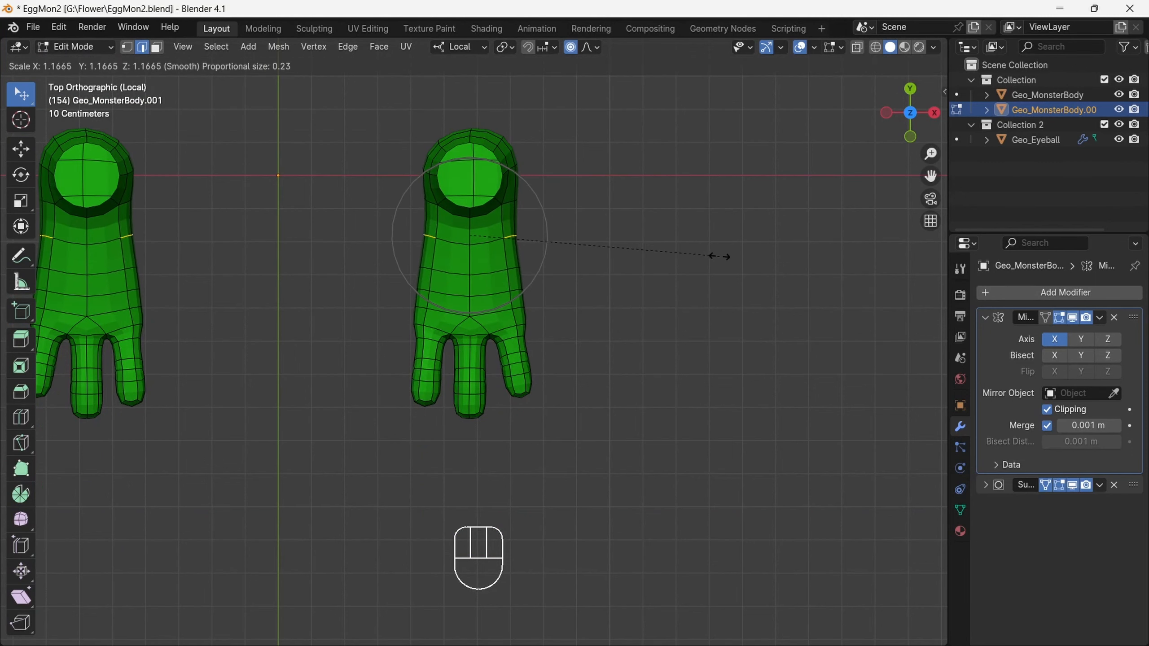
Scale the faces around the heel to about 0.9 with smooth proportional editing in the top view.
{"action": "left_click_drag", "start_coordinate": [929, 94], "coordinate": [299, 114]}
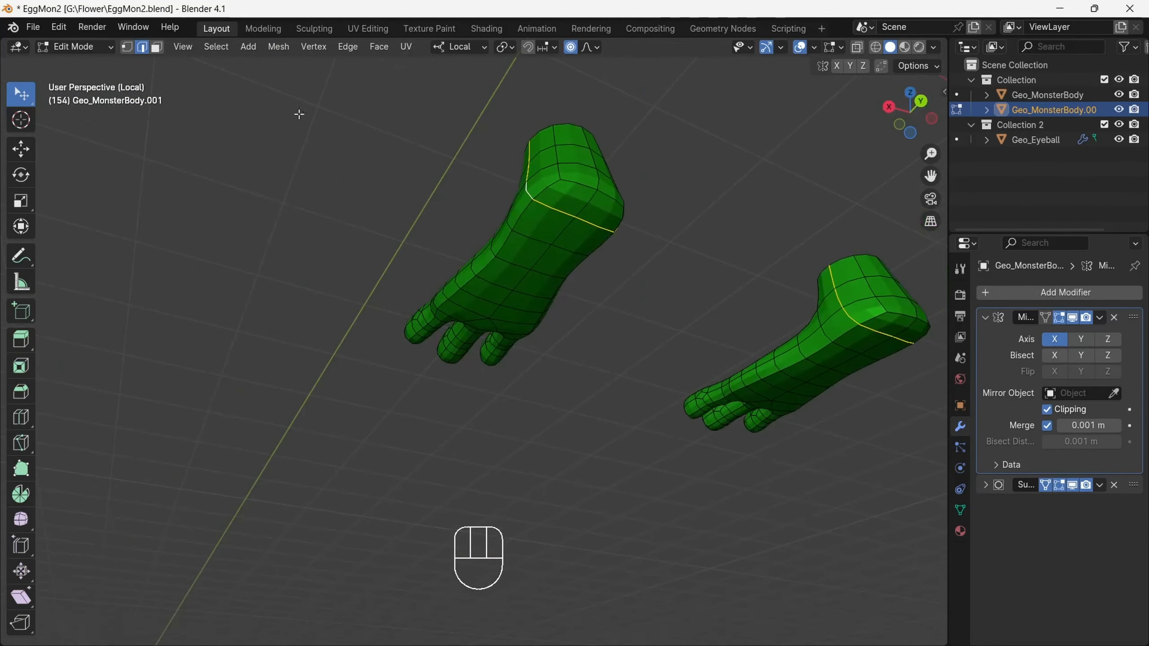
{"action": "middle_click_drag", "start_coordinate": [586, 183], "coordinate": [749, 166]}
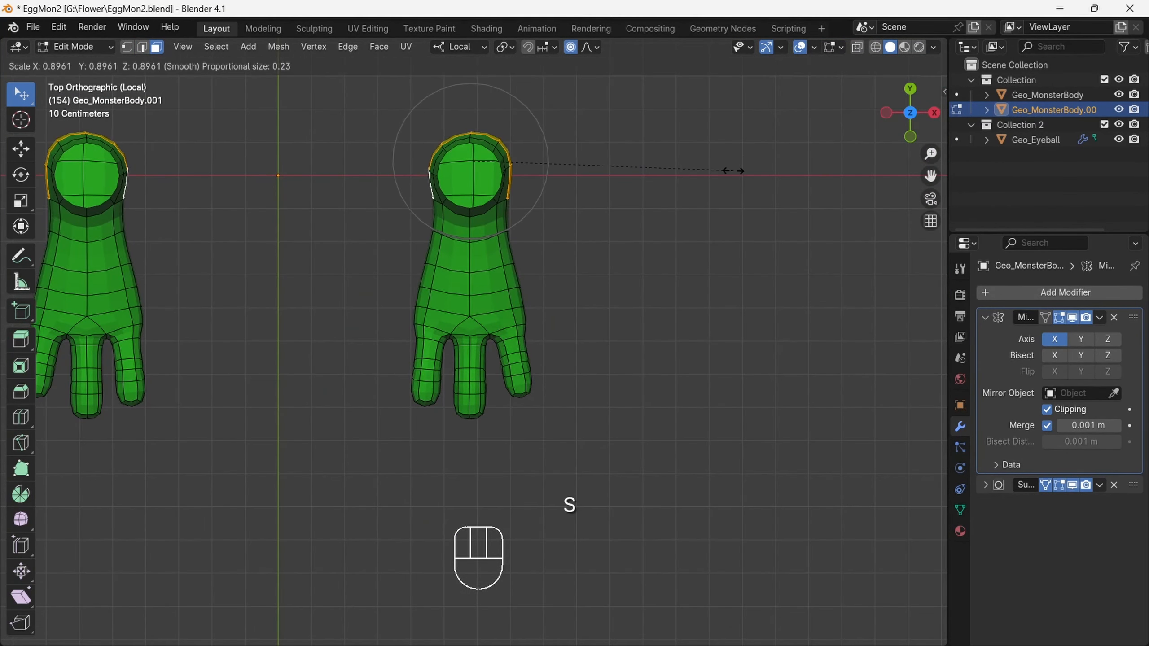
{"action": "middle_click_drag", "start_coordinate": [656, 153], "coordinate": [523, 146]}
Move the back heel faces about 0.055 m along local Y with proportional editing in the right side view.
{"action": "left_click", "coordinate": [886, 110]}
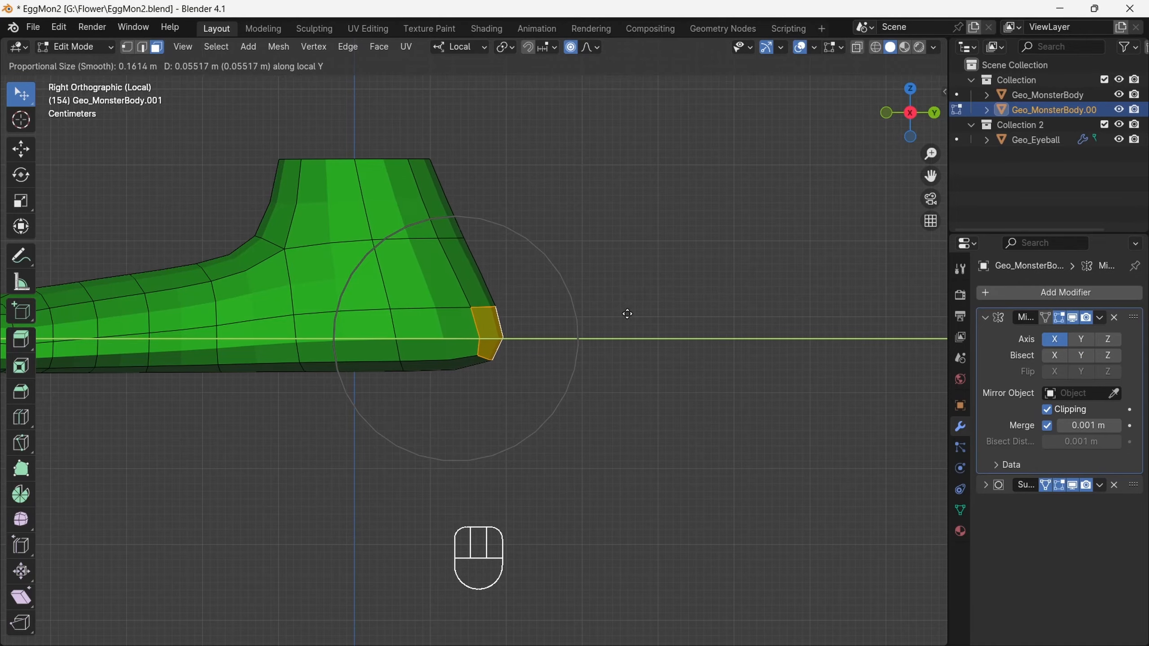
{"action": "left_click", "coordinate": [628, 313]}
{"action": "left_click", "coordinate": [910, 88]}
{"action": "left_click", "coordinate": [735, 254]}
Add a loop cut around the inner toe between its knuckle and tip, with the subdivision hidden.
{"action": "mouse_move", "coordinate": [911, 113]}
{"action": "left_mouse_down"}
{"action": "mouse_move", "coordinate": [992, 135]}
{"action": "mouse_move", "coordinate": [940, 77]}
{"action": "mouse_move", "coordinate": [943, 113]}
{"action": "mouse_move", "coordinate": [882, 84]}
{"action": "mouse_move", "coordinate": [920, 102]}
{"action": "mouse_move", "coordinate": [901, 18]}
{"action": "mouse_move", "coordinate": [938, 103]}
{"action": "mouse_move", "coordinate": [897, 88]}
{"action": "mouse_move", "coordinate": [913, 141]}
{"action": "mouse_move", "coordinate": [900, 117]}
{"action": "left_mouse_up"}
{"action": "scroll", "coordinate": [921, 102], "scroll_direction": "up", "scroll_amount": 4}
{"action": "left_click", "coordinate": [465, 477]}
{"action": "scroll", "coordinate": [913, 141], "scroll_direction": "up", "scroll_amount": 4}
{"action": "scroll", "coordinate": [855, 179], "scroll_direction": "up", "scroll_amount": 3}
{"action": "scroll", "coordinate": [657, 289], "scroll_direction": "down", "scroll_amount": 2}
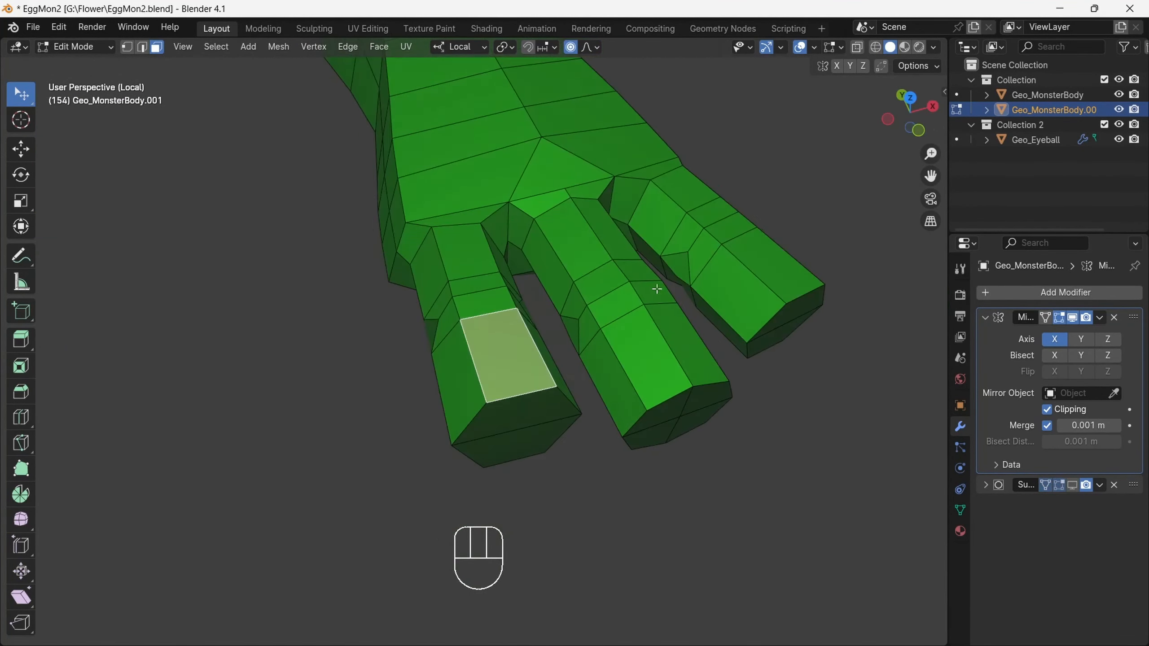
{"action": "left_click", "coordinate": [21, 416]}
{"action": "left_click_drag", "start_coordinate": [466, 348], "coordinate": [461, 357]}
{"action": "key", "text": "w"}
{"action": "key", "text": "3"}
Inset the inner toe's top front face by about 0.0043 m and fatten it by about 0.0045 m.
{"action": "left_click", "coordinate": [444, 367]}
{"action": "key", "text": "i"}
{"action": "left_click", "coordinate": [569, 503]}
{"action": "scroll", "coordinate": [688, 283], "scroll_direction": "up", "scroll_amount": 5}
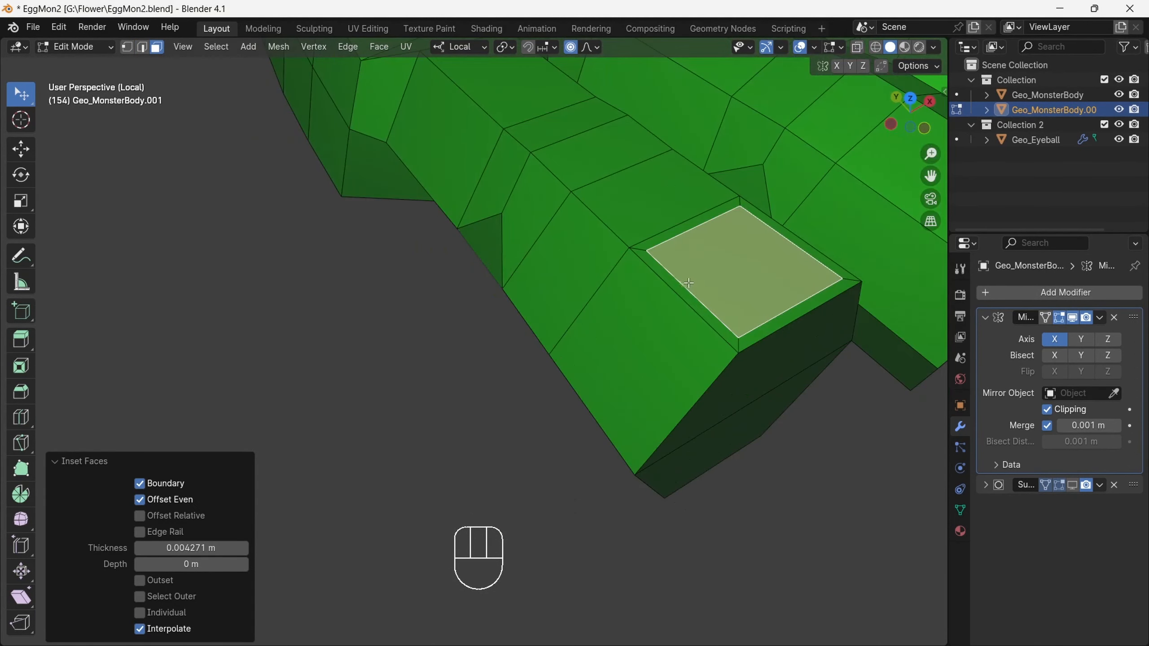
{"action": "key", "text": "alt+s"}
{"action": "left_click", "coordinate": [783, 283]}
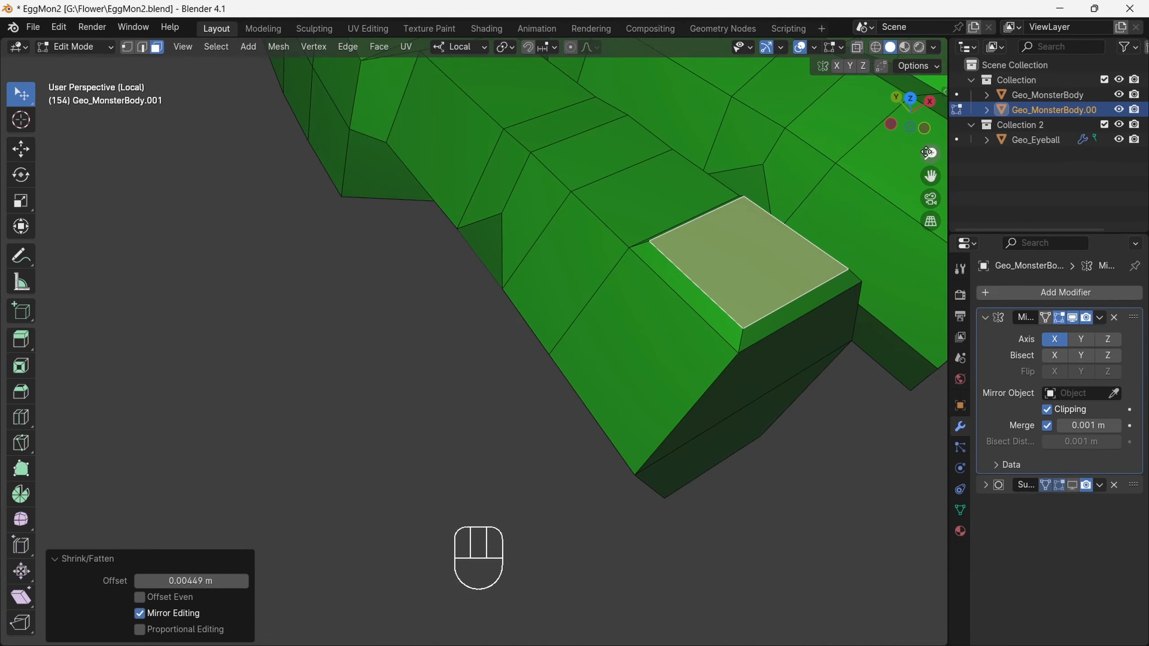
Extrude the inner toe nail's front face about 0.015 m forward along local Y and shift it along X.
{"action": "middle_click_drag", "start_coordinate": [782, 284], "coordinate": [634, 290]}
{"action": "scroll", "coordinate": [615, 291], "scroll_direction": "up", "scroll_amount": 3}
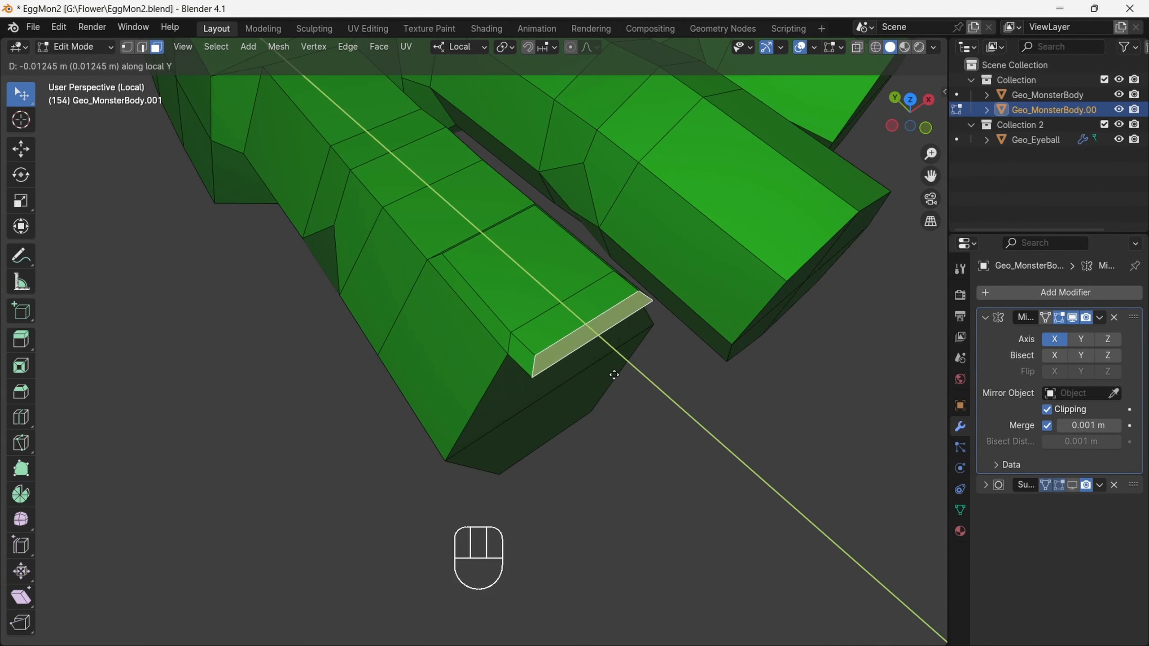
{"action": "left_click", "coordinate": [614, 375]}
{"action": "left_click", "coordinate": [910, 100]}
{"action": "key", "text": "KP_Decimal"}
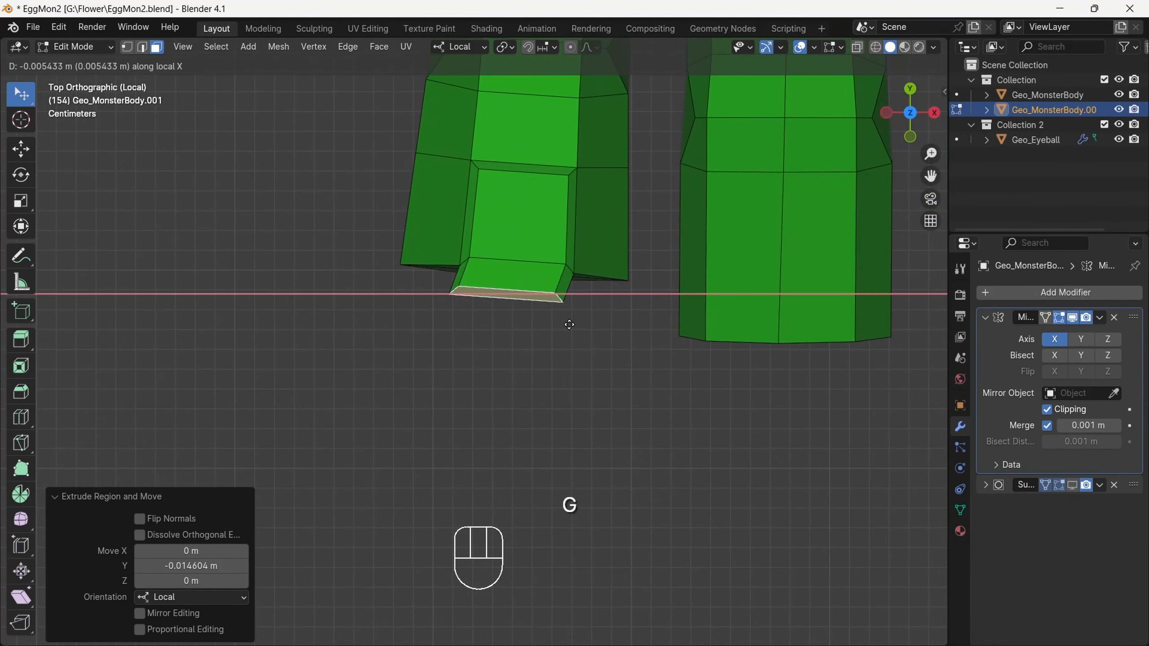
{"action": "left_click", "coordinate": [571, 304]}
Scale the inner toe nail's tip face to 0.214 and lower it by about 0.0036 m along Z.
{"action": "left_click_drag", "start_coordinate": [910, 113], "coordinate": [903, 287]}
{"action": "left_click", "coordinate": [183, 47]}
{"action": "left_click", "coordinate": [256, 143]}
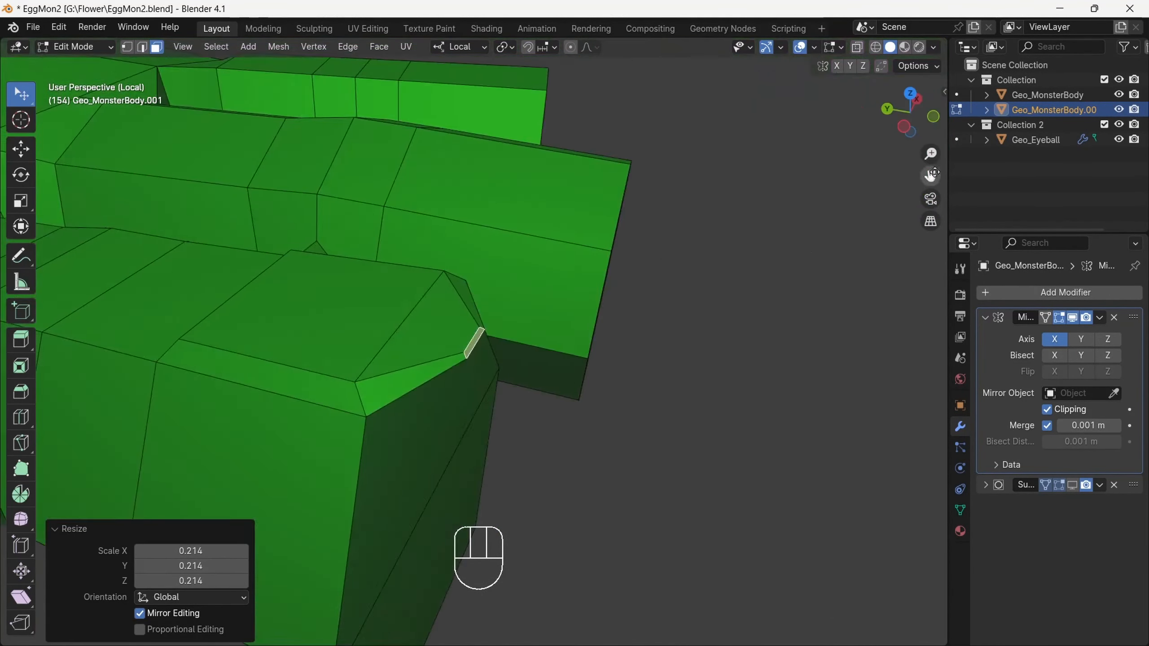
{"action": "left_click", "coordinate": [892, 128]}
{"action": "key", "text": "g"}
{"action": "left_click", "coordinate": [531, 319]}
{"action": "left_click_drag", "start_coordinate": [910, 112], "coordinate": [594, 115]}
Reposition the inner toe's nail faces and tip face while previewing the subdivided shape.
{"action": "left_click", "coordinate": [1072, 485]}
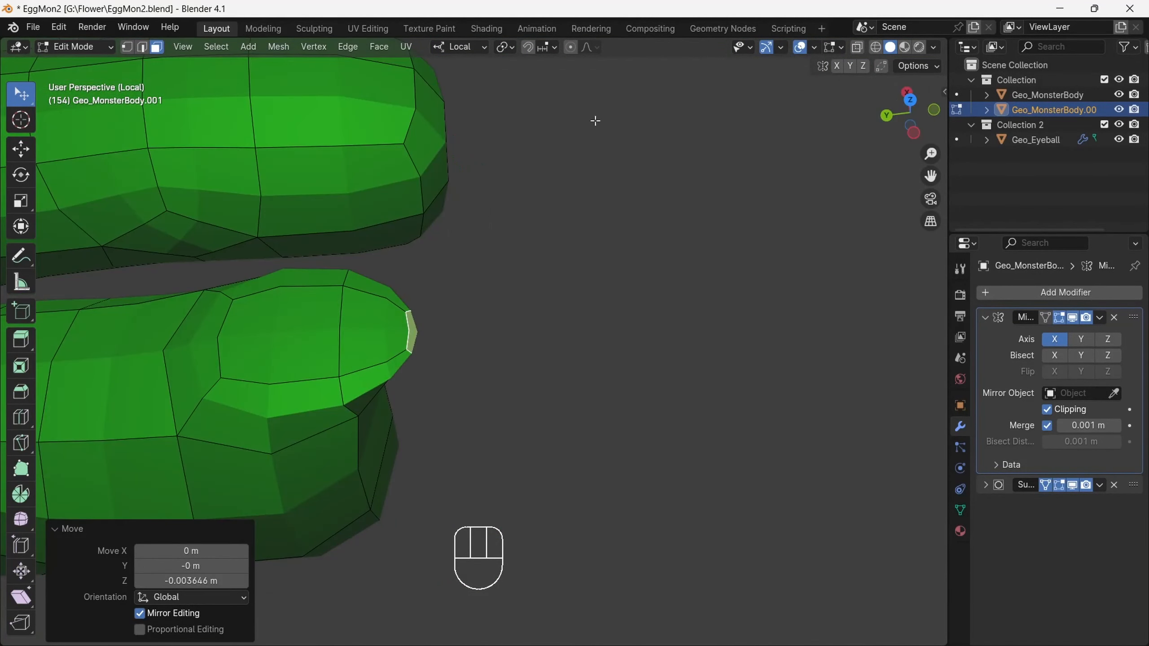
{"action": "key", "text": "a"}
{"action": "left_click_drag", "start_coordinate": [911, 113], "coordinate": [898, 43]}
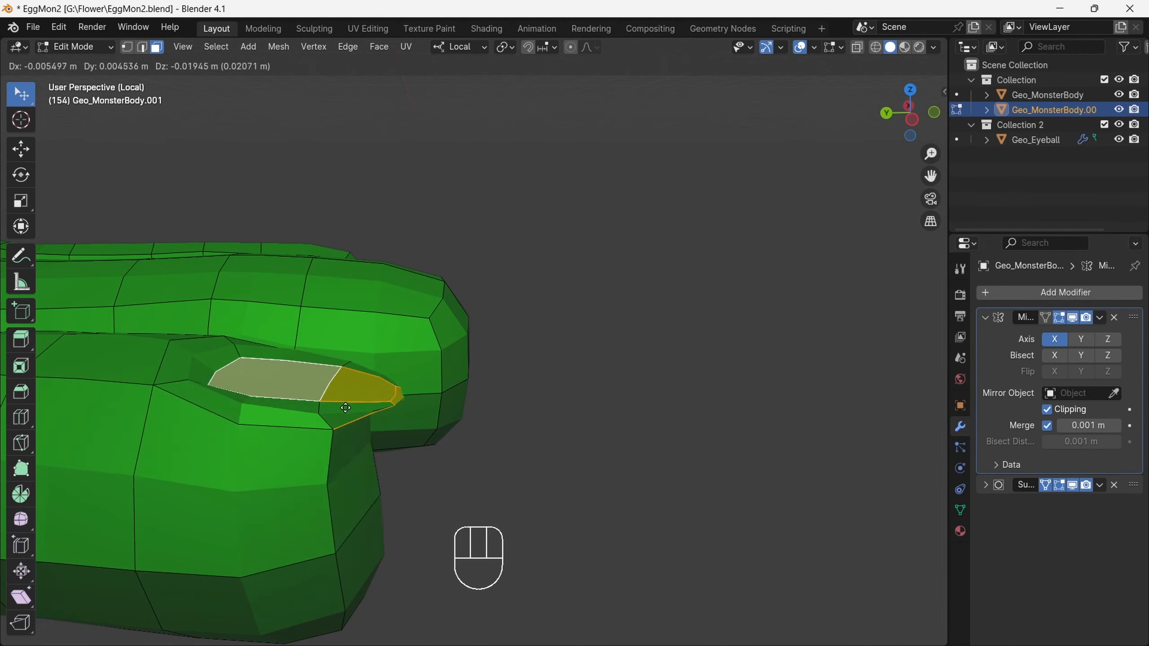
{"action": "left_click", "coordinate": [348, 402]}
{"action": "left_click_drag", "start_coordinate": [910, 112], "coordinate": [940, 148]}
{"action": "left_click", "coordinate": [911, 115]}
{"action": "key", "text": "Escape"}
{"action": "left_click", "coordinate": [511, 357]}
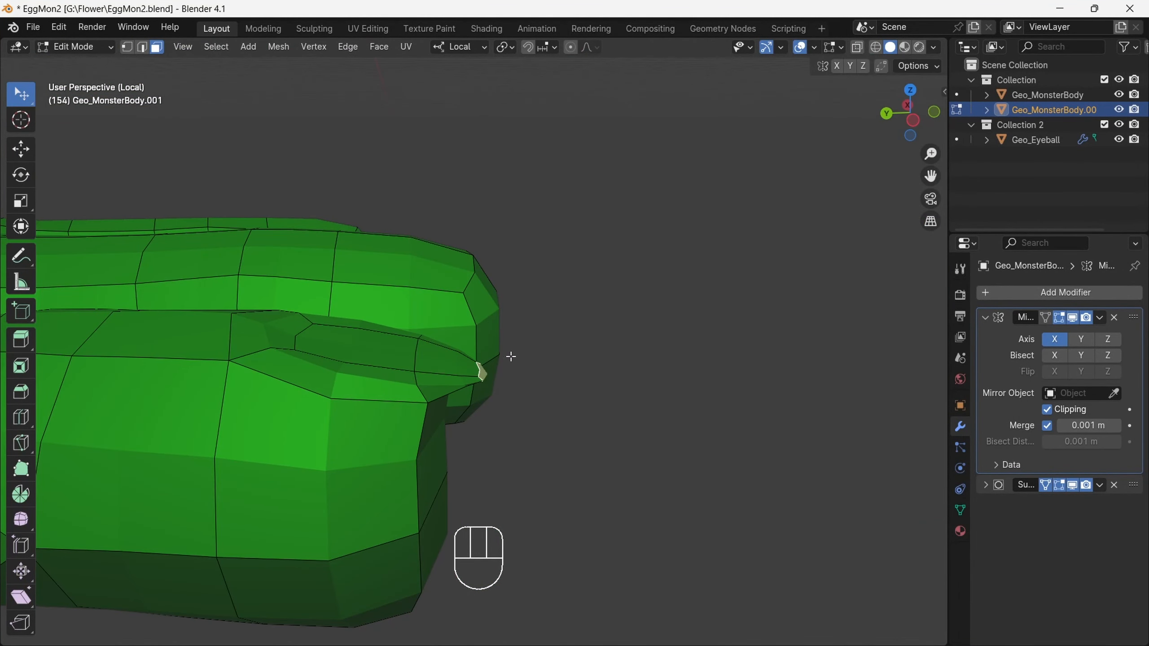
{"action": "left_click", "coordinate": [506, 378]}
Add a loop cut around the middle toe between its knuckle and tip.
{"action": "left_click_drag", "start_coordinate": [910, 113], "coordinate": [910, 159]}
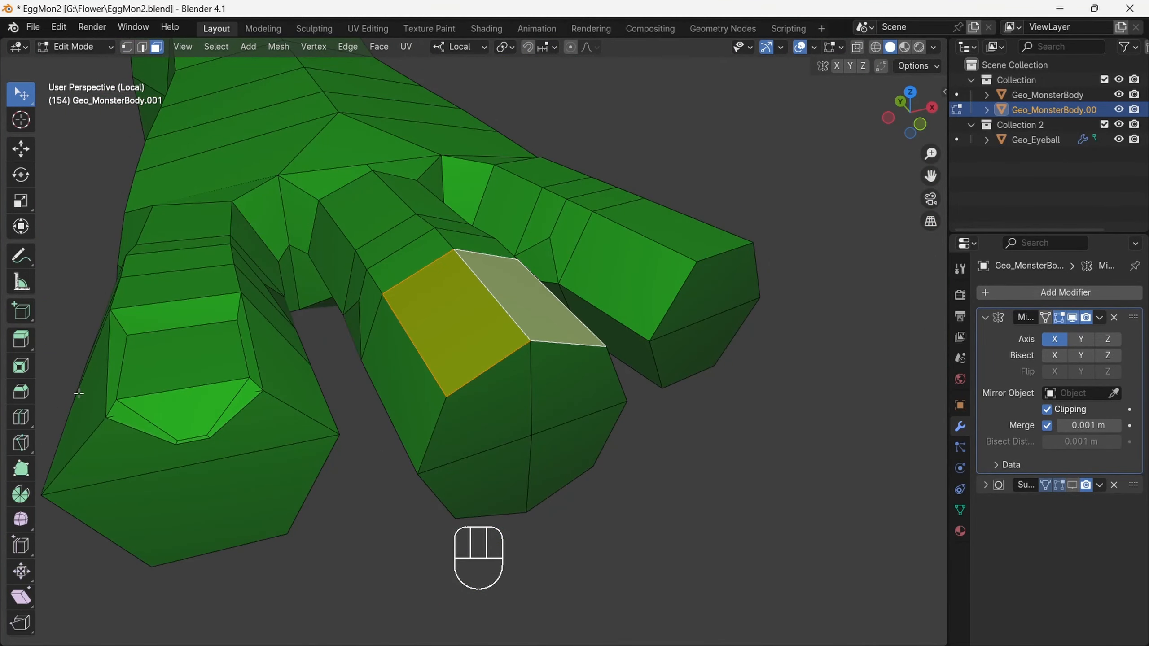
{"action": "left_click", "coordinate": [21, 416]}
{"action": "left_click_drag", "start_coordinate": [405, 324], "coordinate": [434, 328]}
{"action": "left_click", "coordinate": [156, 47]}
{"action": "left_click_drag", "start_coordinate": [910, 113], "coordinate": [947, 120]}
Inset the middle toe's two top front faces together by about 0.0036 m and raise them outward.
{"action": "left_click", "coordinate": [589, 287], "text": "shift"}
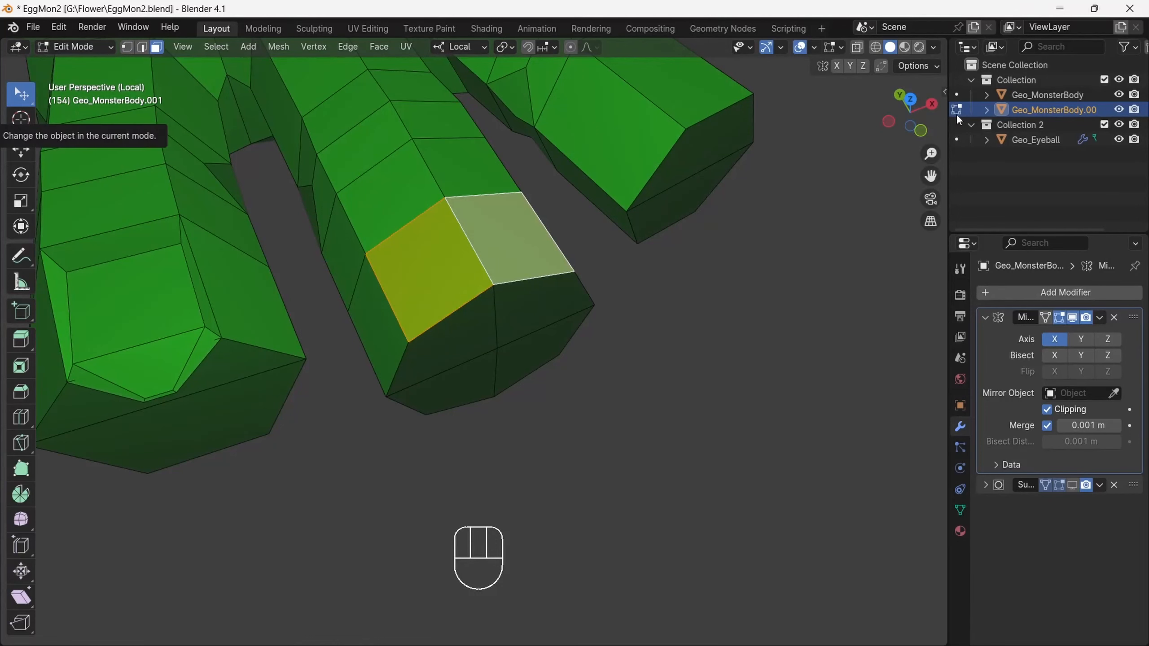
{"action": "left_click", "coordinate": [606, 246]}
{"action": "middle_click_drag", "start_coordinate": [606, 247], "coordinate": [524, 304]}
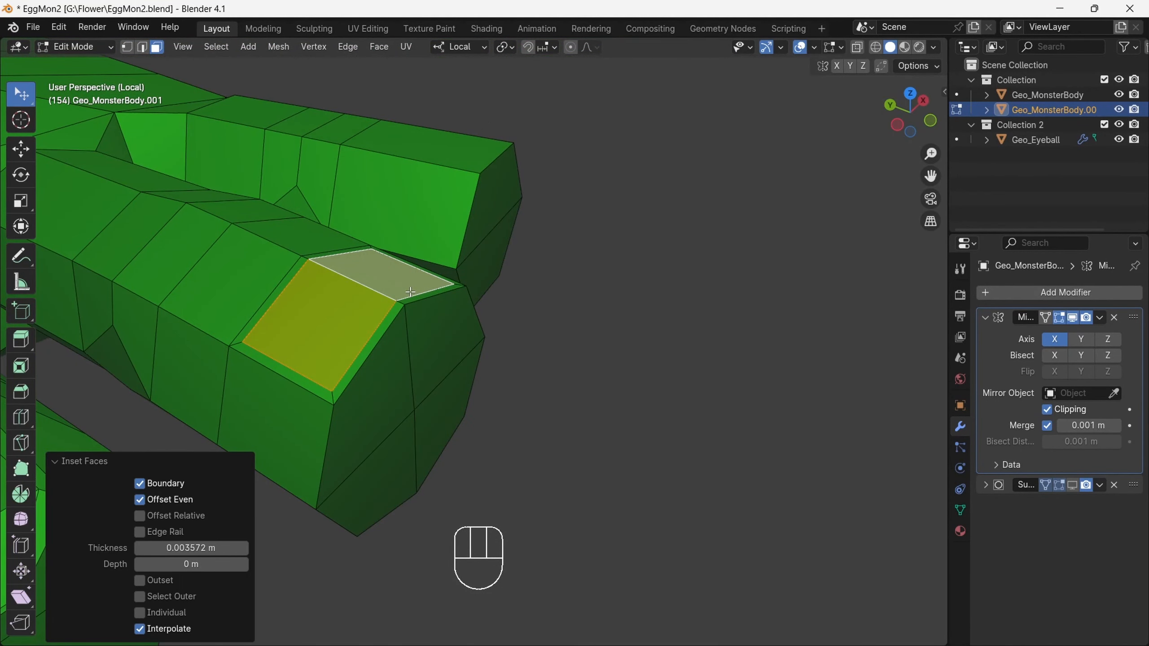
{"action": "left_click", "coordinate": [423, 279]}
Extrude the two front faces of the middle toe's nail forward and narrow them into a tip.
{"action": "left_click", "coordinate": [397, 336]}
{"action": "left_click", "coordinate": [377, 336]}
{"action": "left_click", "coordinate": [431, 289], "text": "shift"}
{"action": "key", "text": "e"}
{"action": "left_click", "coordinate": [421, 313]}
{"action": "left_click_drag", "start_coordinate": [910, 113], "coordinate": [837, 98]}
{"action": "middle_click_drag", "start_coordinate": [619, 203], "coordinate": [740, 206]}
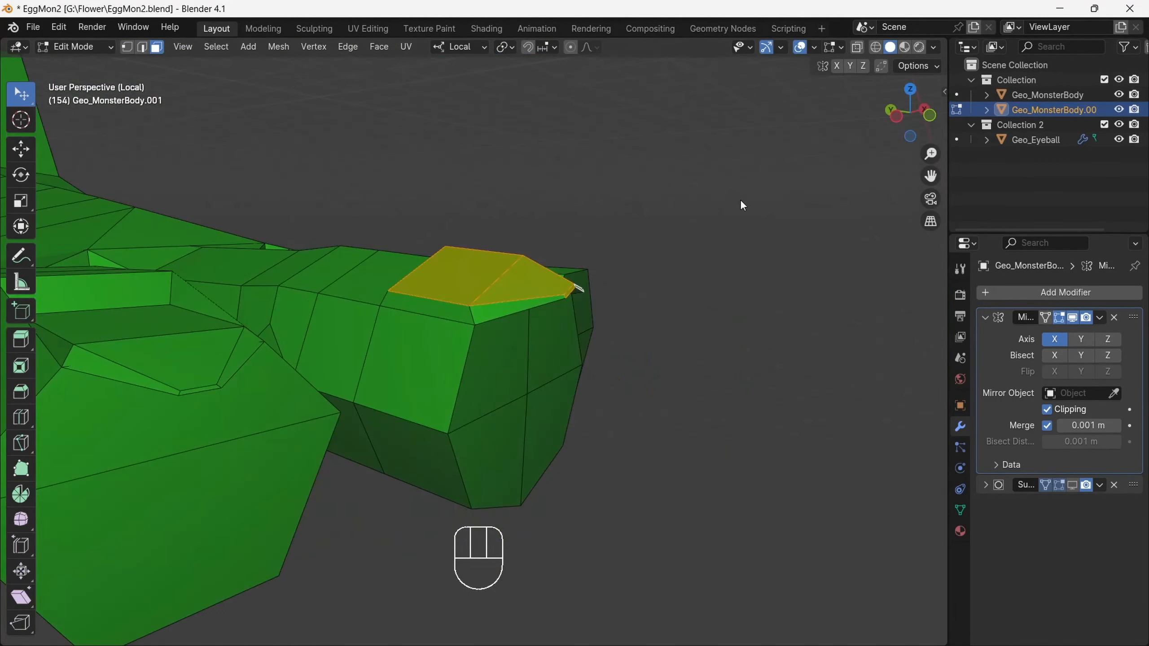
Lower the middle toe's nail faces by about 0.011 m along local Z.
{"action": "left_click_drag", "start_coordinate": [905, 98], "coordinate": [962, 150]}
{"action": "key", "text": "g"}
{"action": "left_click", "coordinate": [583, 281]}
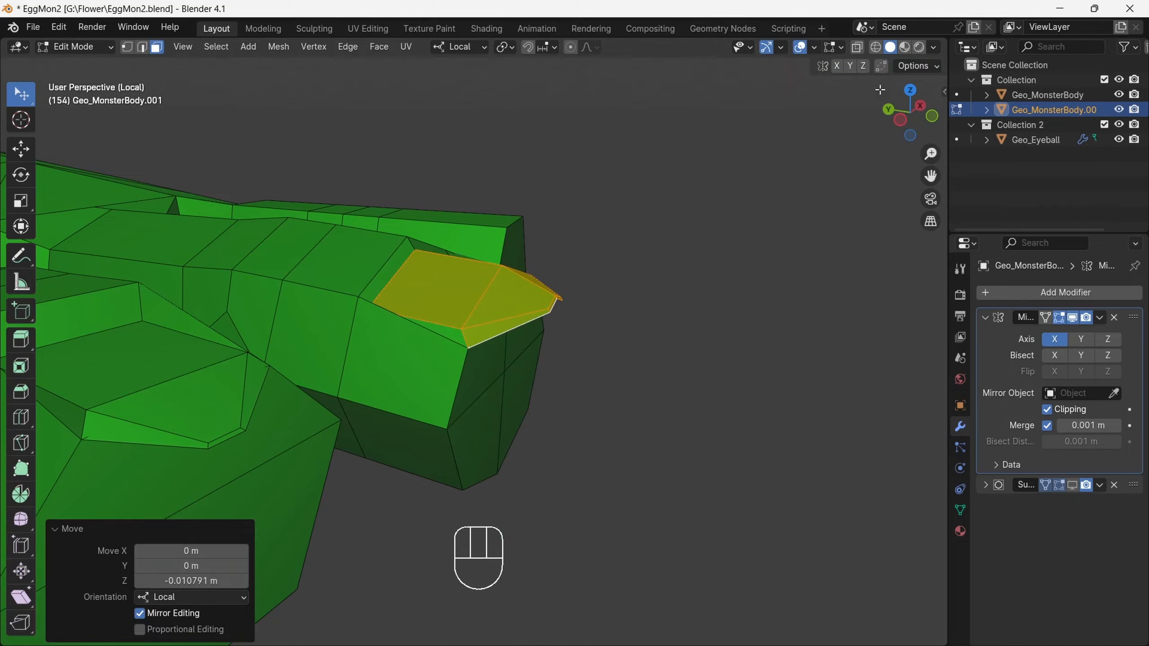
{"action": "middle_click_drag", "start_coordinate": [583, 281], "coordinate": [651, 251]}
Rotate the middle toe's nail faces by 4.88° around local X and preview the subdivided foot.
{"action": "key", "text": "r"}
{"action": "key", "text": "x"}
{"action": "left_click", "coordinate": [1072, 485]}
{"action": "left_click_drag", "start_coordinate": [910, 113], "coordinate": [887, 123]}
{"action": "left_click", "coordinate": [800, 47]}
{"action": "left_click_drag", "start_coordinate": [930, 154], "coordinate": [935, 235]}
{"action": "left_click_drag", "start_coordinate": [910, 113], "coordinate": [932, 136]}
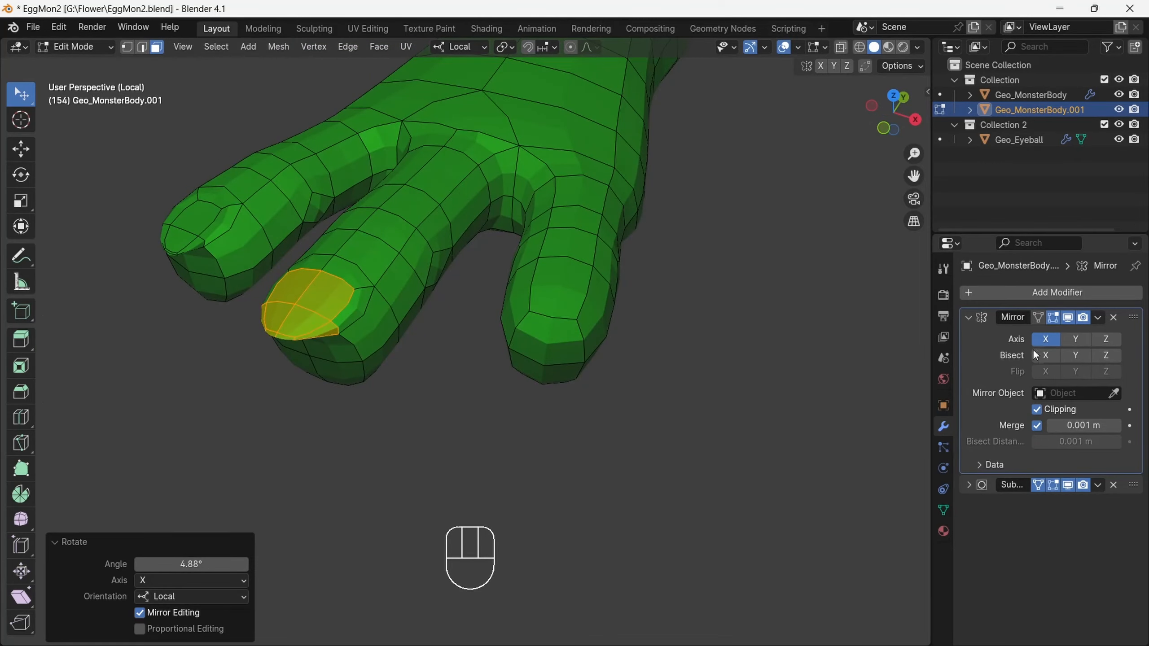
Hide the subdivision and add a single loop cut around the outer toe between its knuckle and tip.
{"action": "left_click", "coordinate": [1068, 485]}
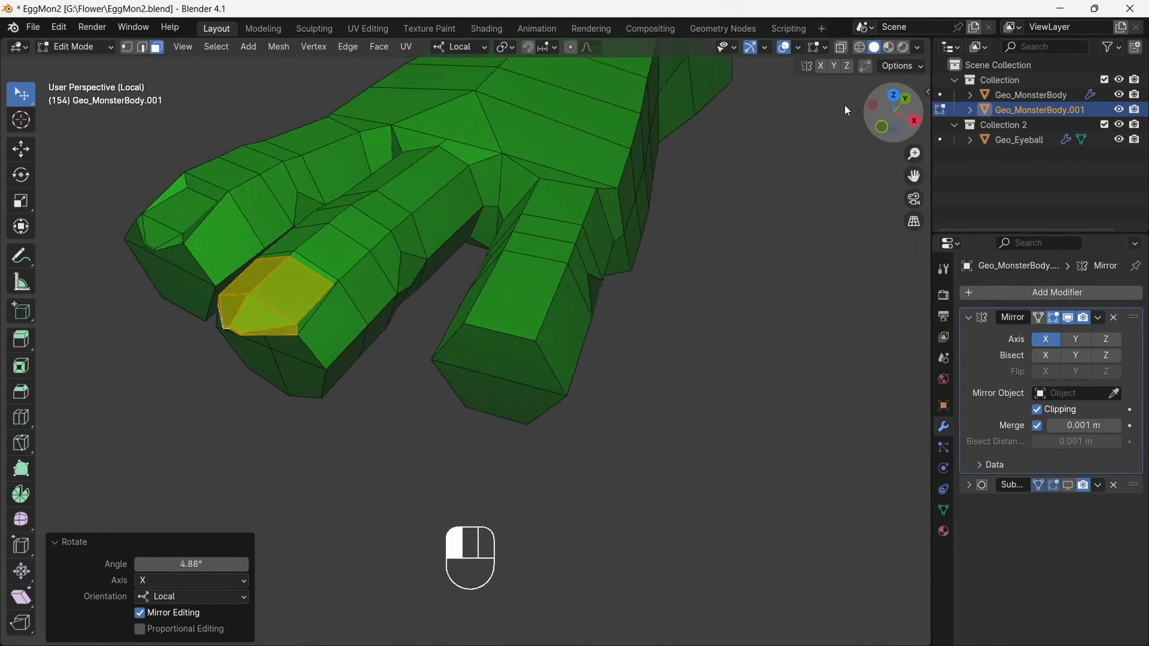
{"action": "left_click_drag", "start_coordinate": [910, 113], "coordinate": [896, 120]}
{"action": "left_click", "coordinate": [21, 416]}
{"action": "left_click_drag", "start_coordinate": [588, 326], "coordinate": [601, 336]}
{"action": "left_click", "coordinate": [21, 94]}
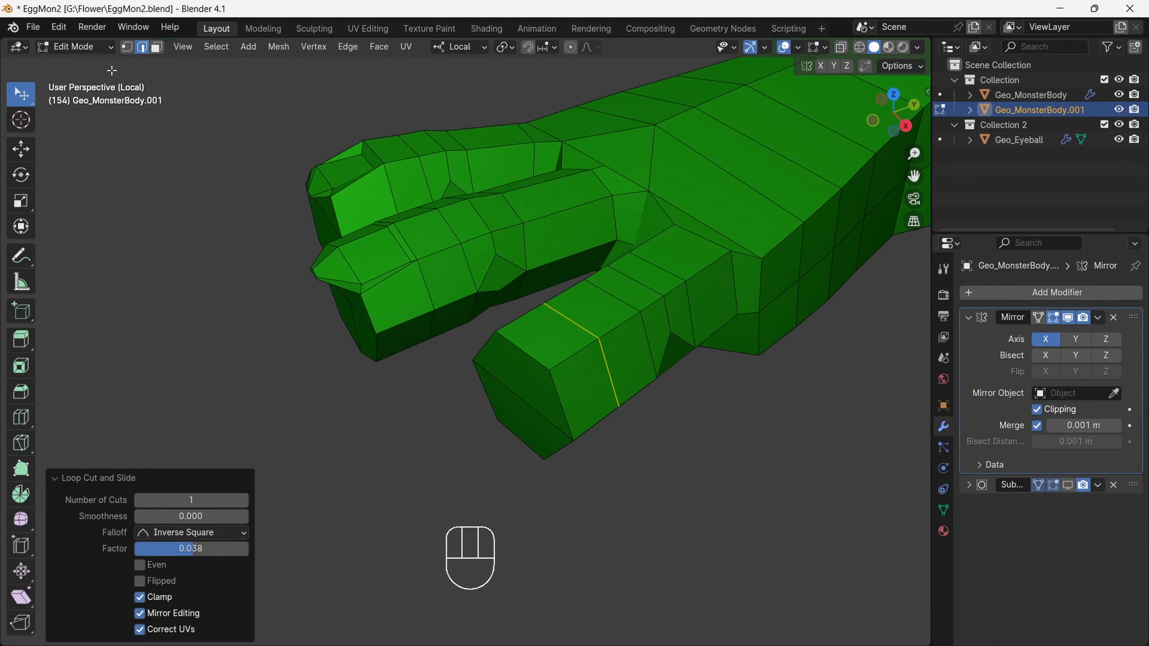
Inset the outer toe's top front face and raise it to form the nail's base.
{"action": "left_click", "coordinate": [157, 47]}
{"action": "left_click", "coordinate": [548, 336]}
{"action": "left_click_drag", "start_coordinate": [898, 124], "coordinate": [955, 136]}
{"action": "left_click_drag", "start_coordinate": [914, 176], "coordinate": [632, 180]}
{"action": "left_click", "coordinate": [638, 255]}
Extrude the outer toe nail's front face forward and scale its tip to 0.208.
{"action": "left_click_drag", "start_coordinate": [900, 129], "coordinate": [925, 111]}
{"action": "left_click", "coordinate": [614, 257]}
{"action": "left_click", "coordinate": [585, 324]}
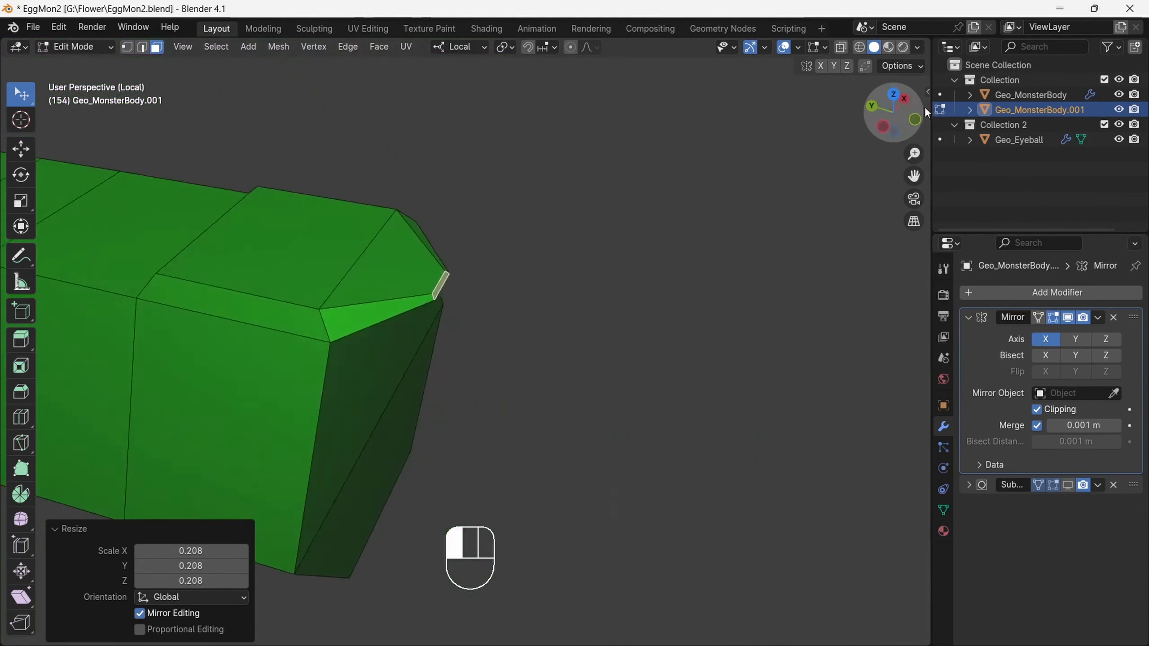
Select the outer toe's nail faces and lower them by about 0.002 m along local Z.
{"action": "left_click", "coordinate": [332, 255]}
{"action": "left_click", "coordinate": [392, 267], "text": "shift"}
{"action": "left_click", "coordinate": [435, 286], "text": "shift"}
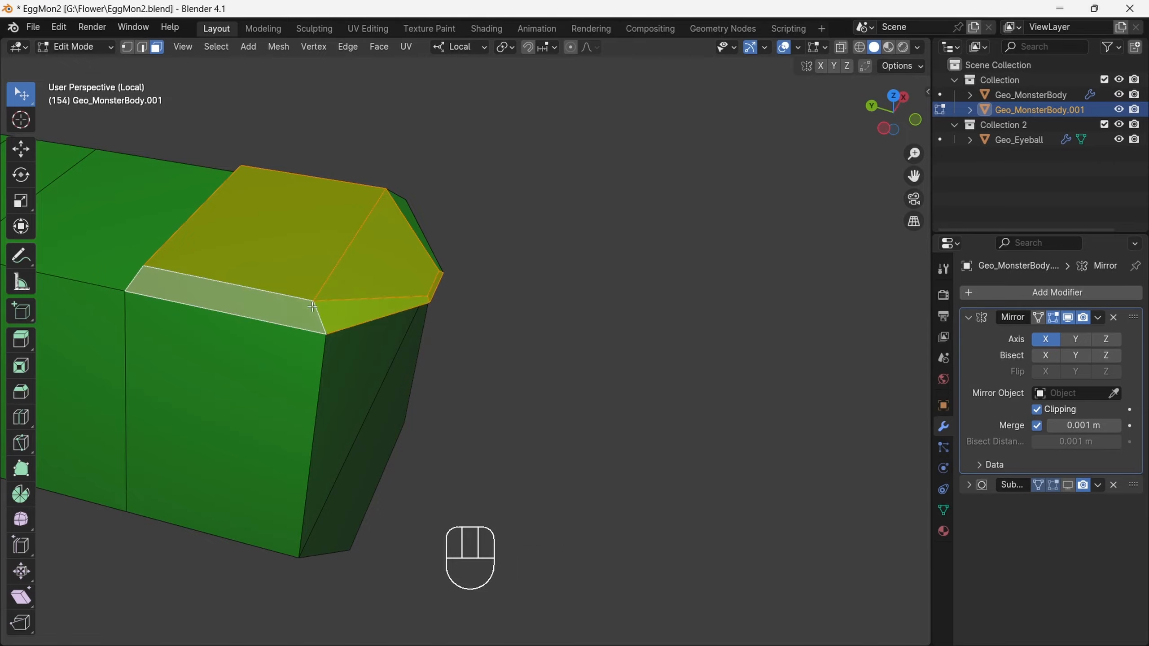
{"action": "left_click_drag", "start_coordinate": [896, 114], "coordinate": [826, 190]}
{"action": "left_click", "coordinate": [678, 374], "text": "shift"}
{"action": "key", "text": "g"}
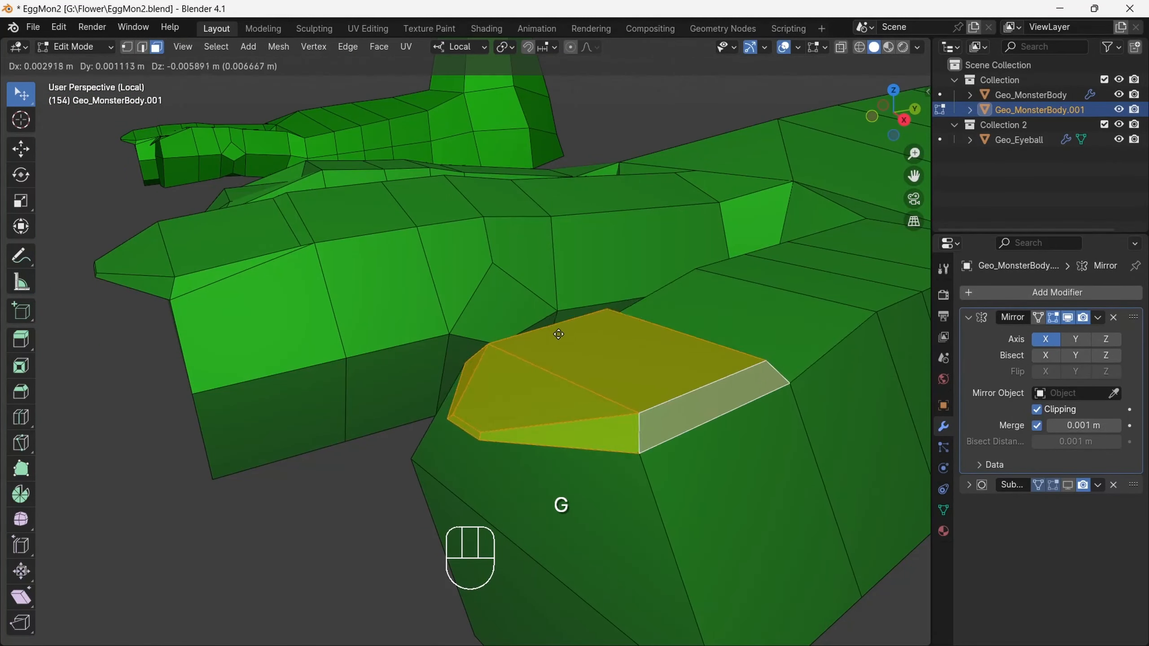
{"action": "right_click", "coordinate": [559, 333]}
{"action": "left_click", "coordinate": [561, 333]}
{"action": "left_click", "coordinate": [502, 369], "text": "shift"}
{"action": "left_click_drag", "start_coordinate": [893, 113], "coordinate": [967, 188]}
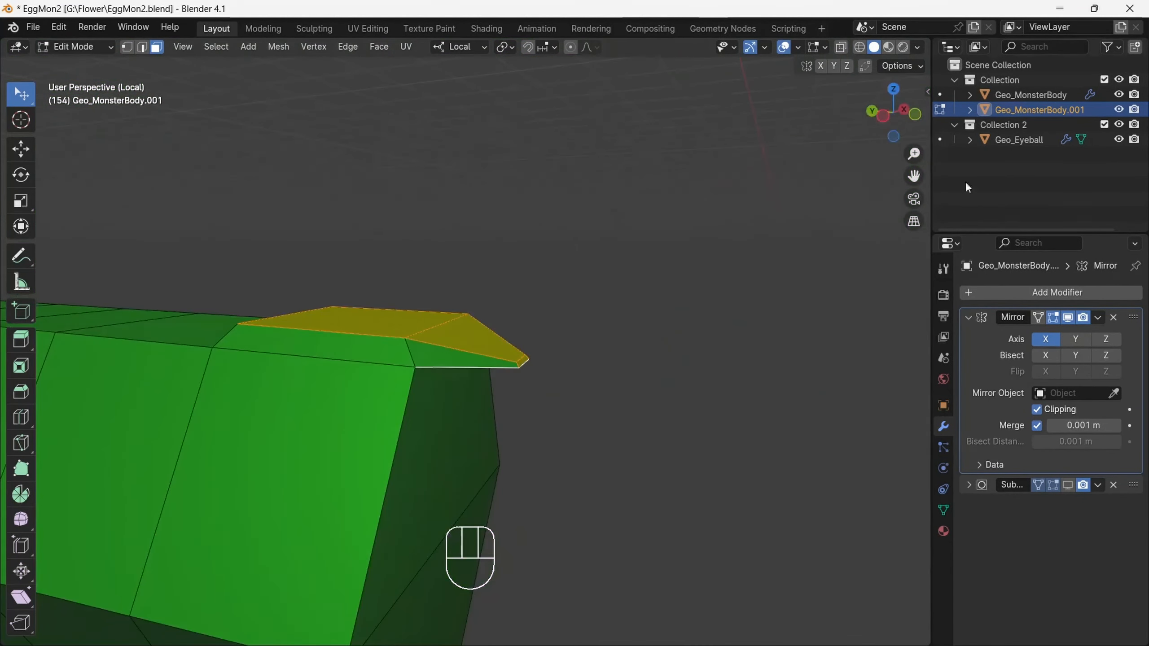
{"action": "left_click", "coordinate": [512, 285]}
{"action": "left_click_drag", "start_coordinate": [898, 111], "coordinate": [869, 130]}
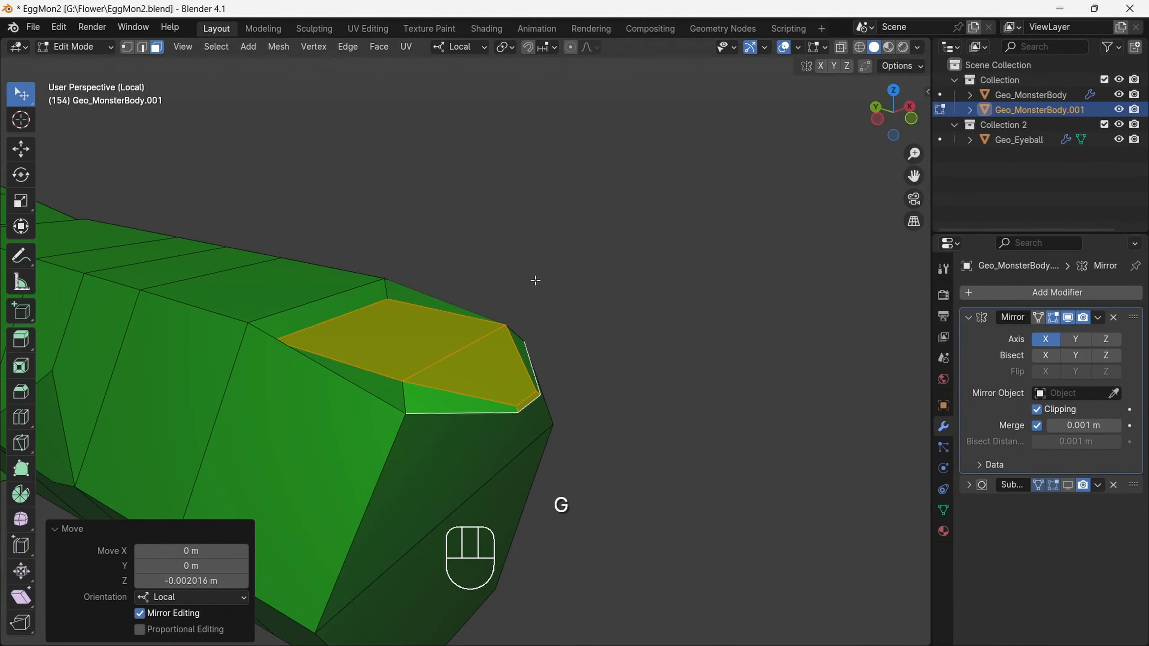
Deselect the nail and show the subdivision on the foot again.
{"action": "left_click", "coordinate": [516, 252]}
{"action": "left_click", "coordinate": [609, 176]}
{"action": "scroll", "coordinate": [608, 177], "scroll_direction": "down", "scroll_amount": 4}
{"action": "left_click", "coordinate": [1068, 486]}
{"action": "scroll", "coordinate": [878, 102], "scroll_direction": "down", "scroll_amount": 4}
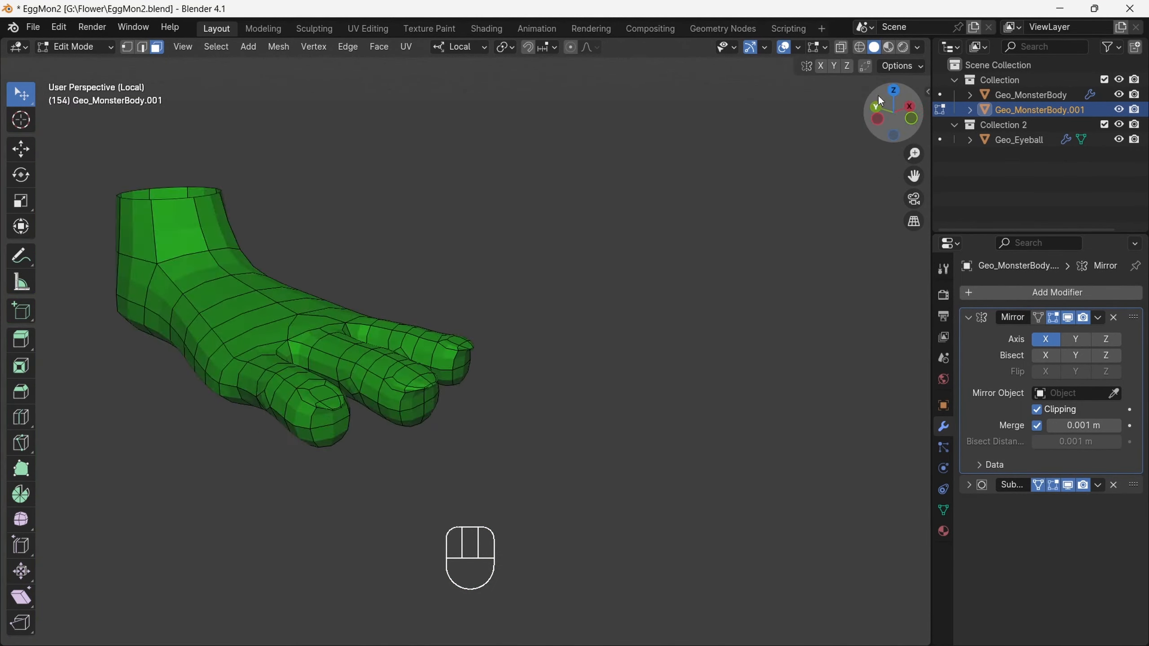
{"action": "mouse_move", "coordinate": [884, 105]}
{"action": "left_mouse_down"}
{"action": "mouse_move", "coordinate": [911, 150]}
{"action": "mouse_move", "coordinate": [700, 116]}
{"action": "mouse_move", "coordinate": [821, 49]}
{"action": "mouse_move", "coordinate": [885, 125]}
{"action": "mouse_move", "coordinate": [932, 150]}
{"action": "mouse_move", "coordinate": [875, 119]}
{"action": "left_mouse_up"}
{"action": "left_click_drag", "start_coordinate": [914, 154], "coordinate": [926, 321]}
{"action": "scroll", "coordinate": [901, 100], "scroll_direction": "down", "scroll_amount": 4}
{"action": "left_click", "coordinate": [916, 106]}
{"action": "mouse_move", "coordinate": [896, 115]}
{"action": "left_mouse_down"}
{"action": "mouse_move", "coordinate": [860, 136]}
{"action": "mouse_move", "coordinate": [925, 172]}
{"action": "mouse_move", "coordinate": [916, 117]}
{"action": "left_mouse_up"}
Leave local view with the overlays hidden to show the whole monster, and save the file.
{"action": "left_click", "coordinate": [183, 47]}
{"action": "left_click", "coordinate": [408, 198]}
{"action": "key", "text": "shift+alt+z"}
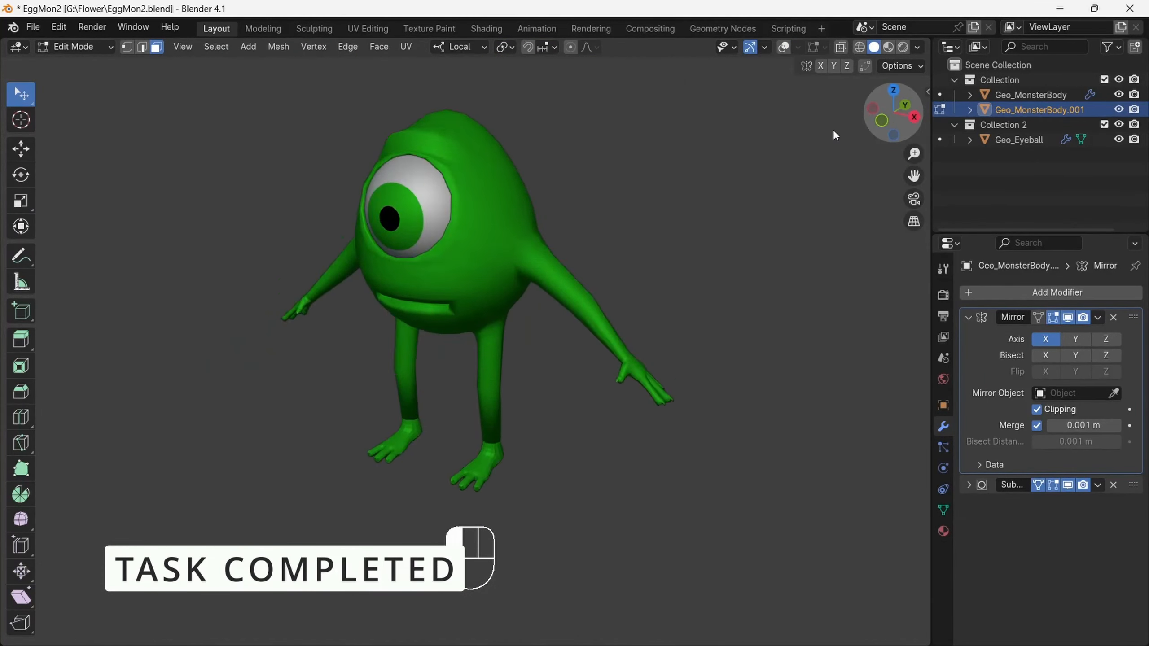
{"action": "left_click", "coordinate": [34, 28]}
{"action": "left_click", "coordinate": [55, 125]}
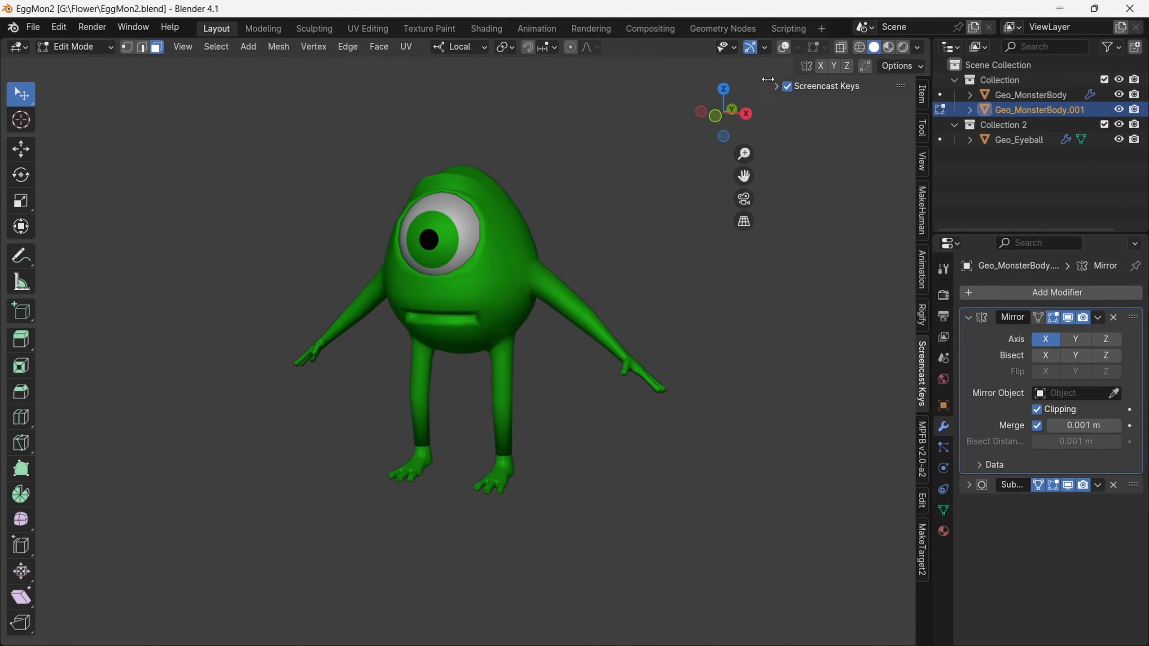
Show the overlays again and enlarge two edge loops across the upper foot, scaling them by about 1.07 and 1.037.
{"action": "left_click_drag", "start_coordinate": [912, 150], "coordinate": [910, 108]}
{"action": "left_click_drag", "start_coordinate": [913, 176], "coordinate": [911, 40]}
{"action": "left_click", "coordinate": [784, 47]}
{"action": "left_click_drag", "start_coordinate": [913, 153], "coordinate": [987, 281]}
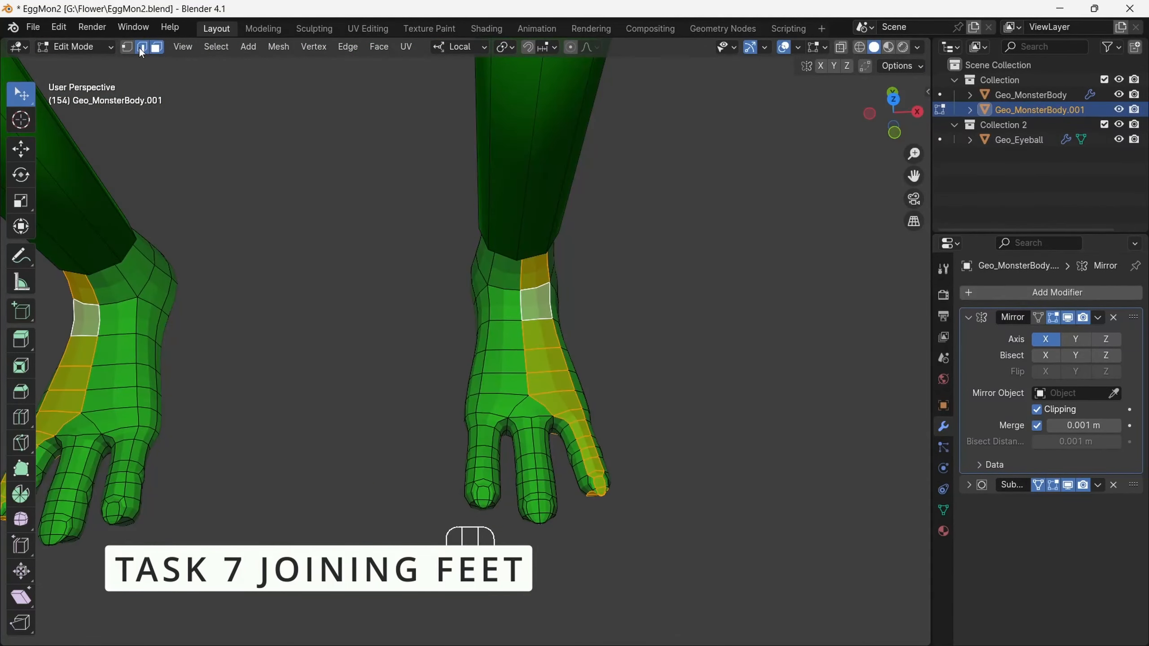
{"action": "left_click", "coordinate": [894, 133]}
{"action": "left_click_drag", "start_coordinate": [894, 141], "coordinate": [883, 244]}
{"action": "key", "text": "s"}
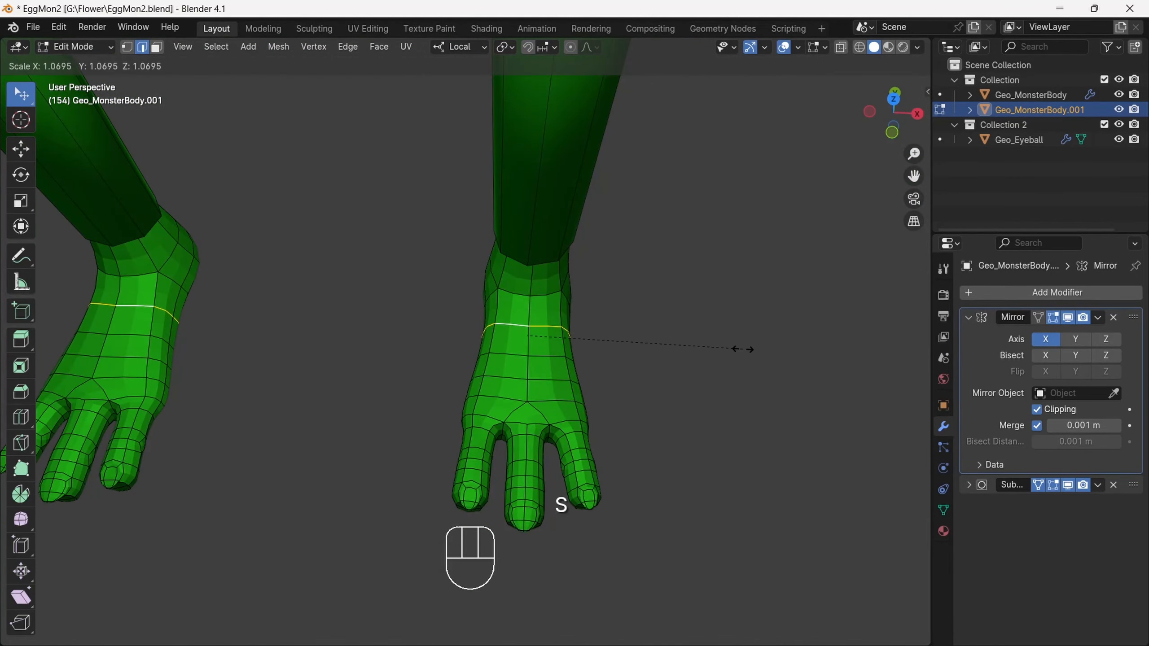
{"action": "left_click", "coordinate": [733, 345]}
{"action": "key", "text": "s"}
{"action": "left_click", "coordinate": [717, 329]}
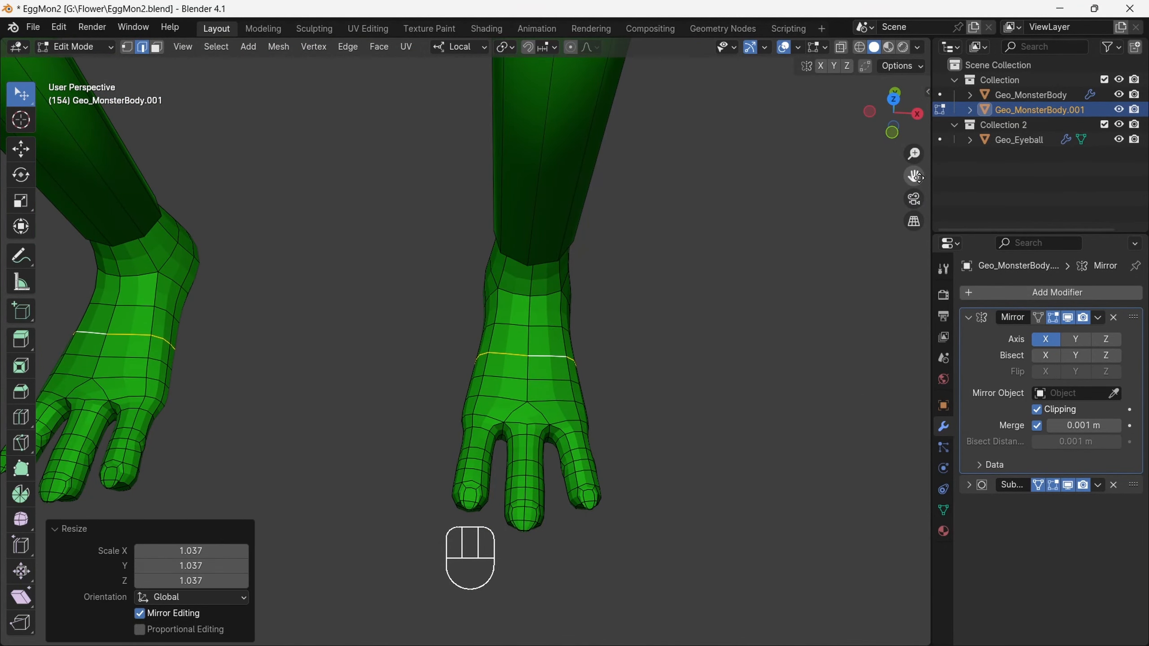
Select the face loop behind a side toe's nail and fatten it with proportional editing.
{"action": "scroll", "coordinate": [918, 177], "scroll_direction": "up", "scroll_amount": 3}
{"action": "left_click_drag", "start_coordinate": [892, 107], "coordinate": [943, 122]}
{"action": "left_click_drag", "start_coordinate": [914, 176], "coordinate": [893, 82]}
{"action": "left_click_drag", "start_coordinate": [913, 154], "coordinate": [1010, 10]}
{"action": "left_click", "coordinate": [156, 47]}
{"action": "left_click", "coordinate": [462, 467], "text": "alt"}
{"action": "left_click_drag", "start_coordinate": [895, 113], "coordinate": [869, 185]}
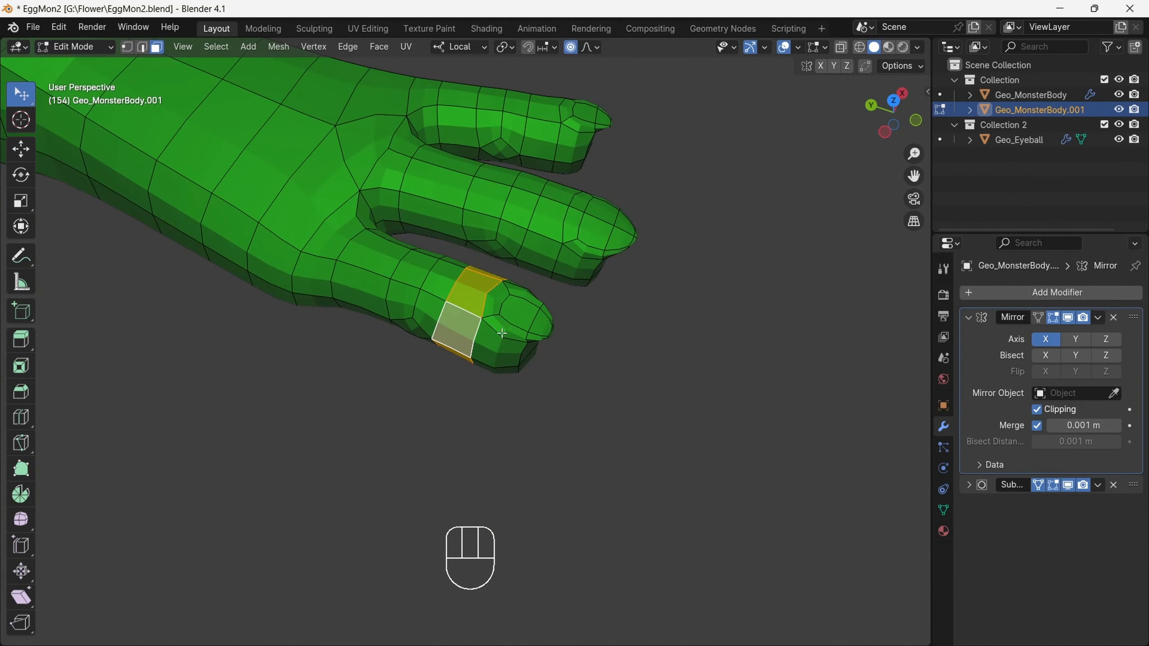
{"action": "left_click", "coordinate": [550, 306]}
Fatten the matching face loops behind the nails of the middle toe and the remaining toe.
{"action": "left_click_drag", "start_coordinate": [894, 113], "coordinate": [941, 136]}
{"action": "left_click", "coordinate": [517, 218], "text": "alt"}
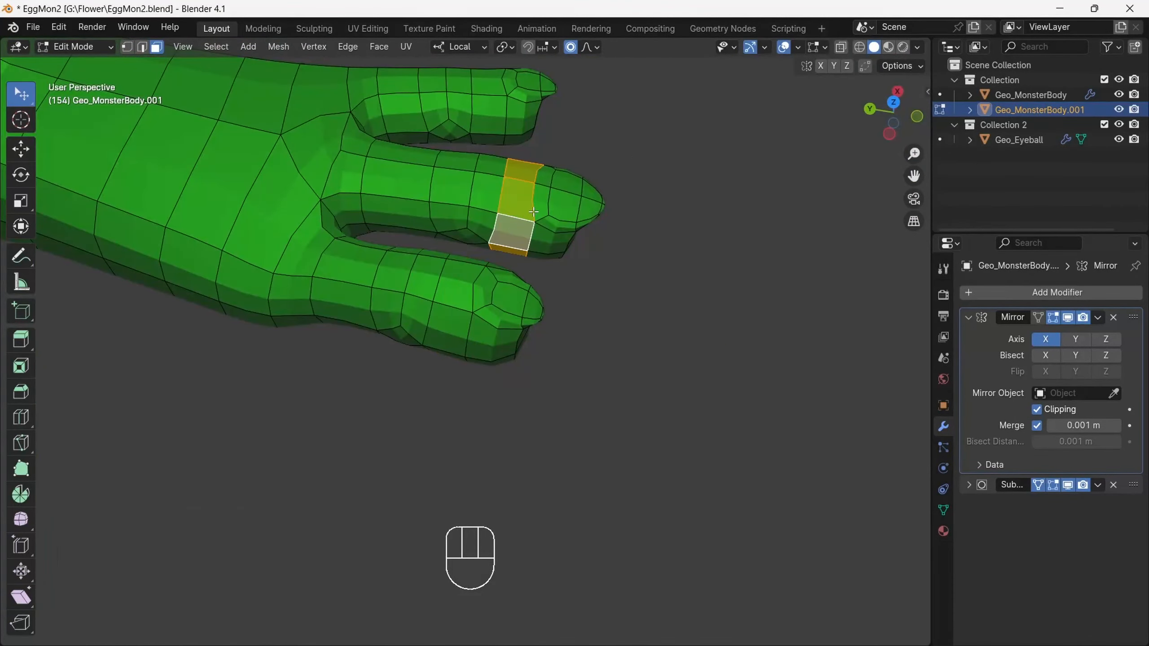
{"action": "left_click", "coordinate": [557, 207]}
{"action": "left_click_drag", "start_coordinate": [914, 176], "coordinate": [929, 298]}
{"action": "left_click", "coordinate": [507, 215], "text": "alt"}
{"action": "key", "text": "alt+s"}
{"action": "left_click", "coordinate": [529, 198]}
{"action": "left_click", "coordinate": [655, 181]}
Fatten the edge line across the ball of the sole by 0.0212 m with connected proportional editing.
{"action": "left_click_drag", "start_coordinate": [913, 154], "coordinate": [914, 217]}
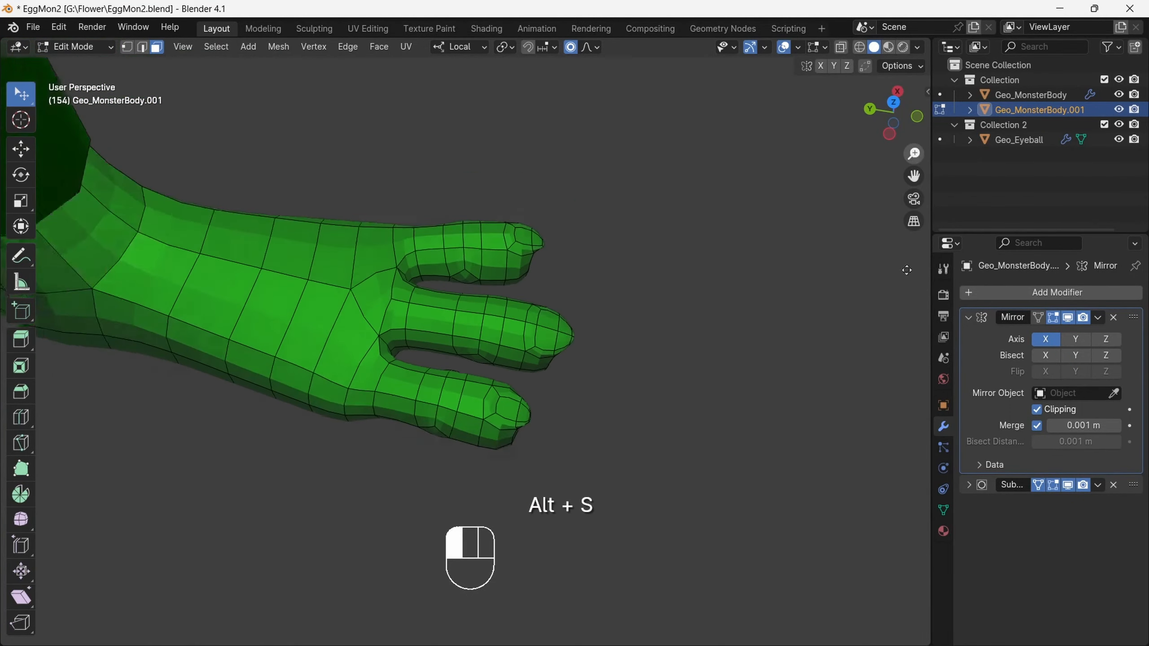
{"action": "left_click_drag", "start_coordinate": [893, 113], "coordinate": [660, 27]}
{"action": "left_click", "coordinate": [547, 367]}
{"action": "left_click", "coordinate": [505, 375]}
{"action": "key", "text": "2"}
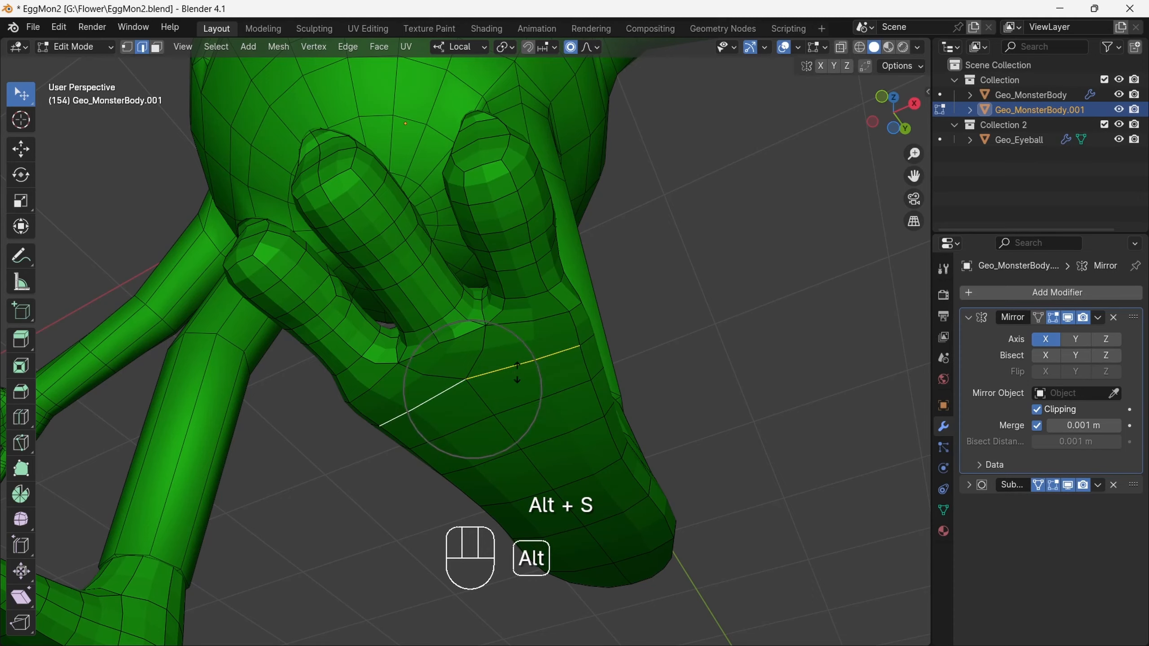
{"action": "left_click", "coordinate": [517, 369]}
{"action": "left_click_drag", "start_coordinate": [894, 113], "coordinate": [823, 115]}
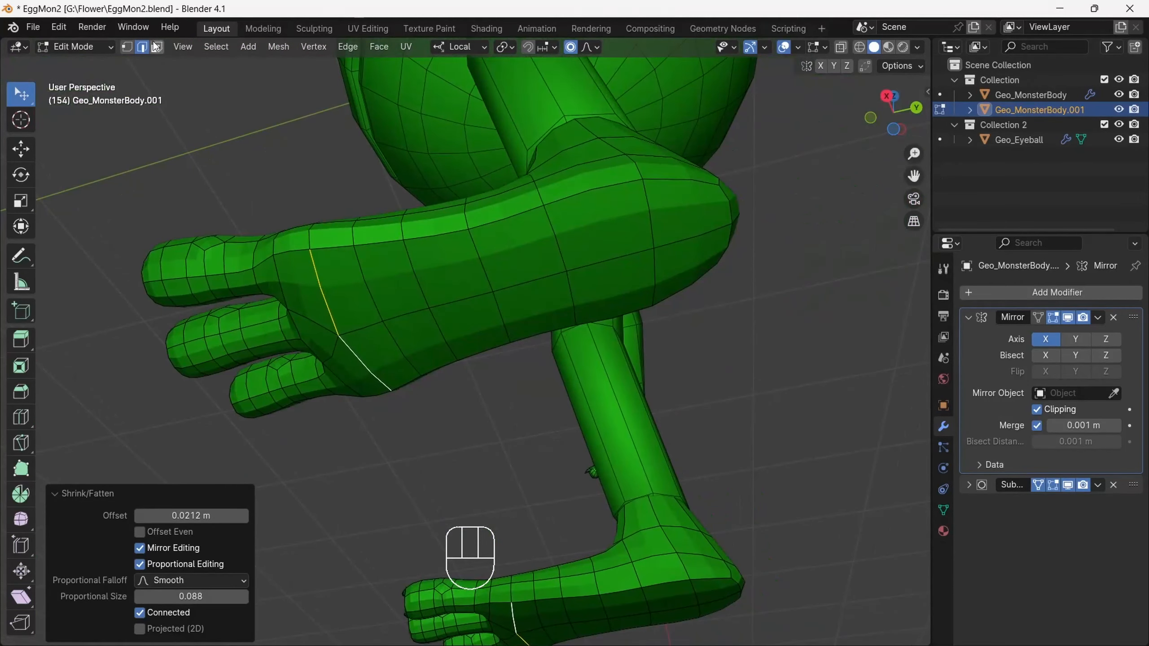
Select the vertex under the heel and adjust it with Shrink/Fatten in a right orthographic view.
{"action": "left_click", "coordinate": [127, 47]}
{"action": "left_click", "coordinate": [654, 248]}
{"action": "left_click", "coordinate": [887, 96]}
{"action": "key", "text": "alt+s"}
{"action": "left_click", "coordinate": [773, 207]}
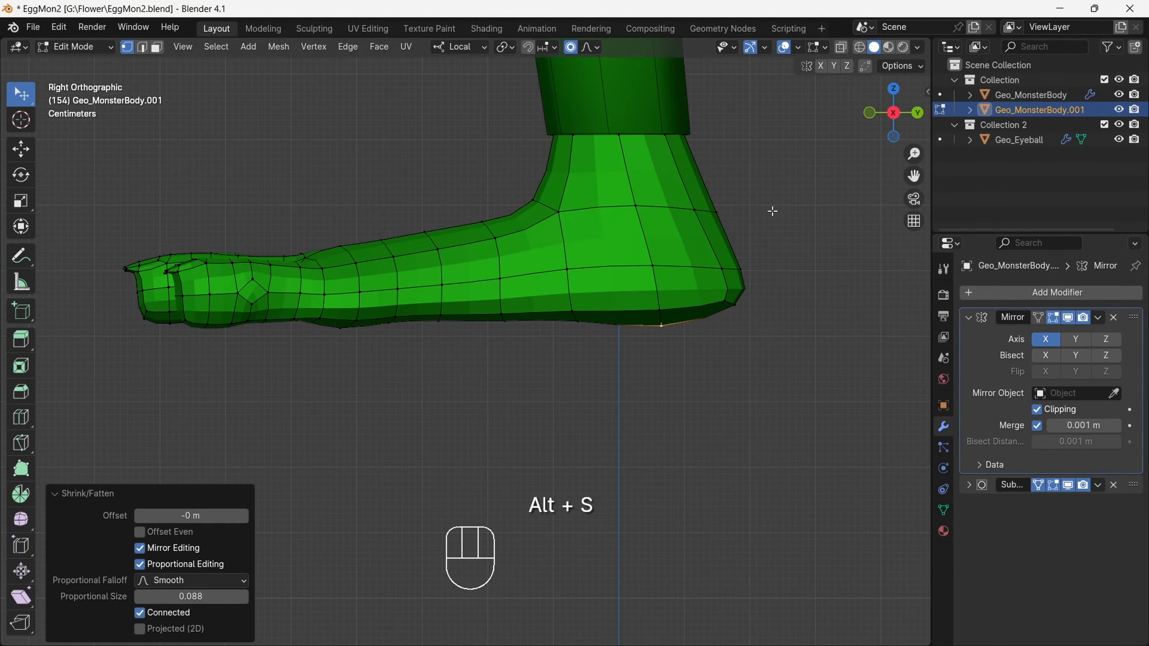
{"action": "key", "text": "alt+s"}
{"action": "left_click", "coordinate": [745, 305]}
Shade the feet object smooth and return to editing it with the overlays shown.
{"action": "left_click_drag", "start_coordinate": [893, 113], "coordinate": [849, 151]}
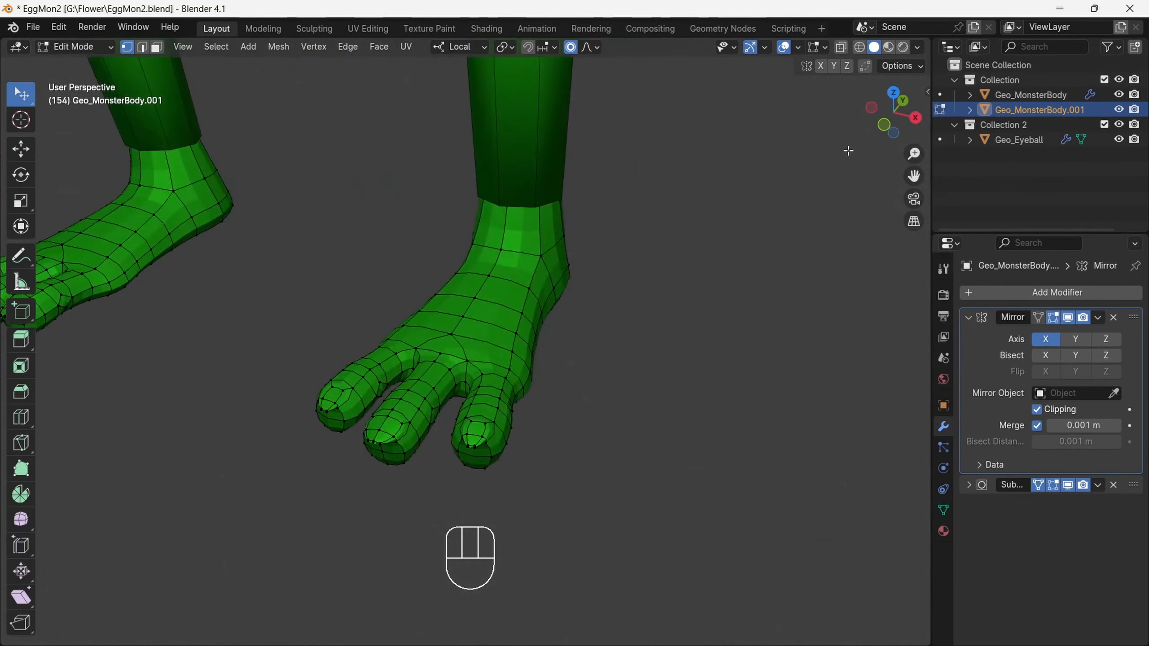
{"action": "scroll", "coordinate": [848, 150], "scroll_direction": "up", "scroll_amount": 5}
{"action": "left_click_drag", "start_coordinate": [913, 175], "coordinate": [995, 91]}
{"action": "left_click_drag", "start_coordinate": [902, 96], "coordinate": [964, 97]}
{"action": "left_click_drag", "start_coordinate": [913, 175], "coordinate": [751, 204]}
{"action": "scroll", "coordinate": [900, 106], "scroll_direction": "up", "scroll_amount": 4}
{"action": "left_click_drag", "start_coordinate": [901, 107], "coordinate": [889, 140]}
{"action": "left_click", "coordinate": [784, 47]}
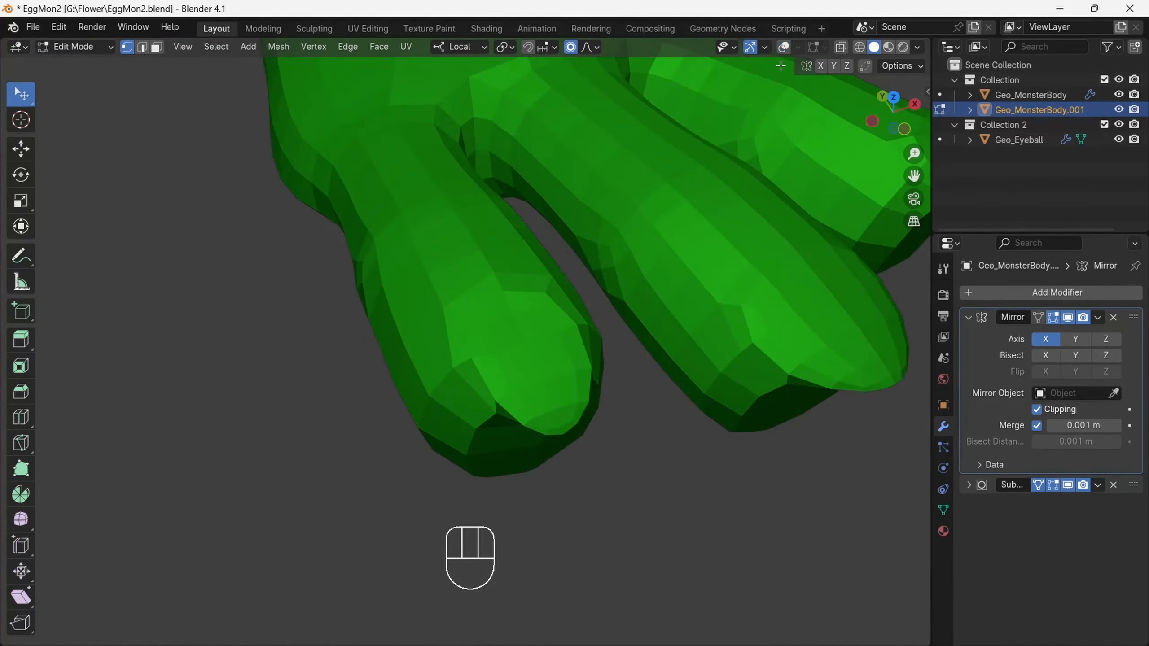
{"action": "key", "text": "Tab"}
{"action": "right_click", "coordinate": [425, 187]}
{"action": "left_click", "coordinate": [424, 187]}
{"action": "left_click", "coordinate": [75, 46]}
{"action": "left_click", "coordinate": [78, 79]}
{"action": "left_click", "coordinate": [783, 47]}
Move the two vertices behind the side toe's nail by about -0.016 m along local Y.
{"action": "scroll", "coordinate": [687, 161], "scroll_direction": "up", "scroll_amount": 2}
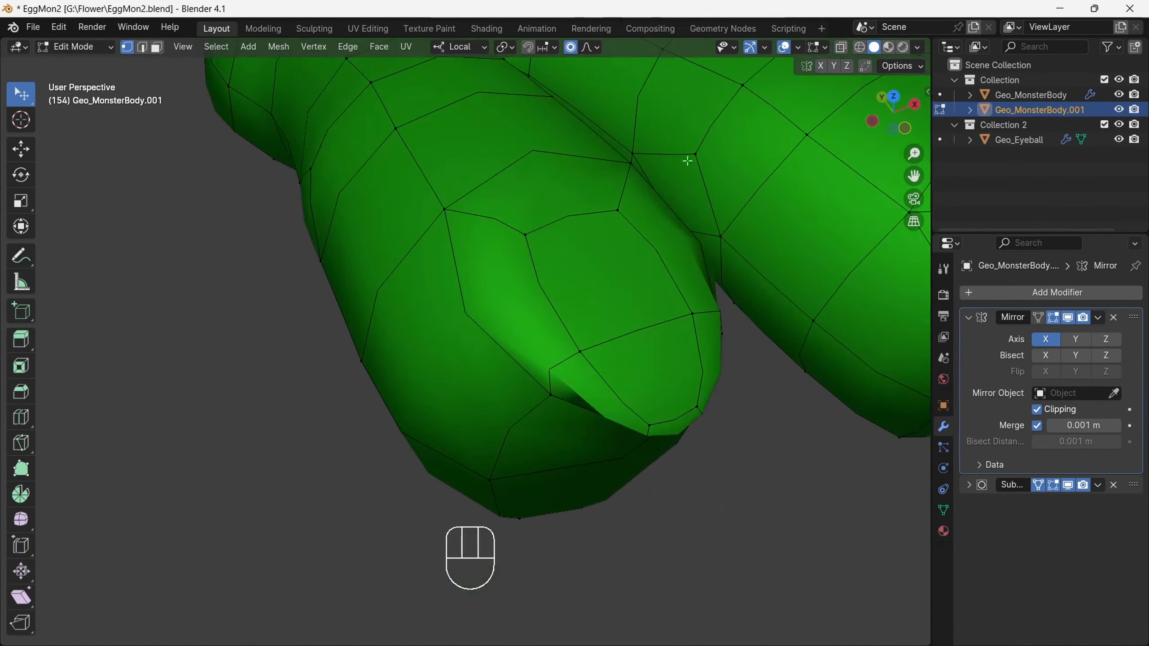
{"action": "left_click", "coordinate": [620, 254]}
{"action": "middle_click_drag", "start_coordinate": [620, 254], "coordinate": [280, 281]}
{"action": "left_click", "coordinate": [384, 272]}
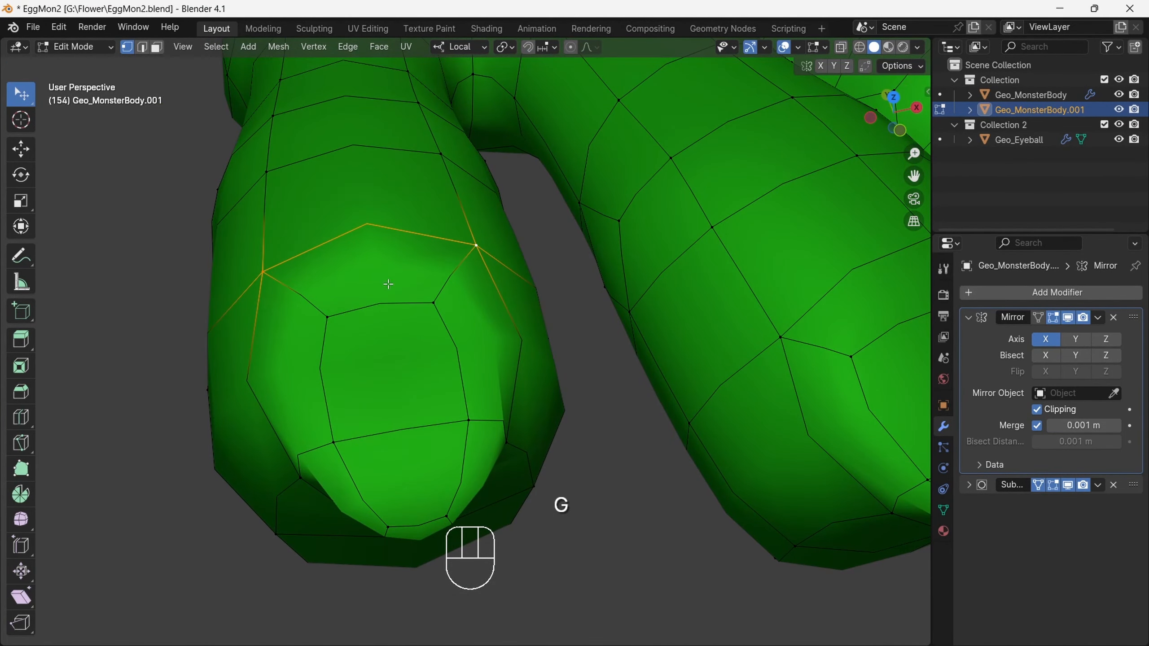
{"action": "middle_click_drag", "start_coordinate": [387, 283], "coordinate": [471, 289]}
{"action": "left_click", "coordinate": [493, 326]}
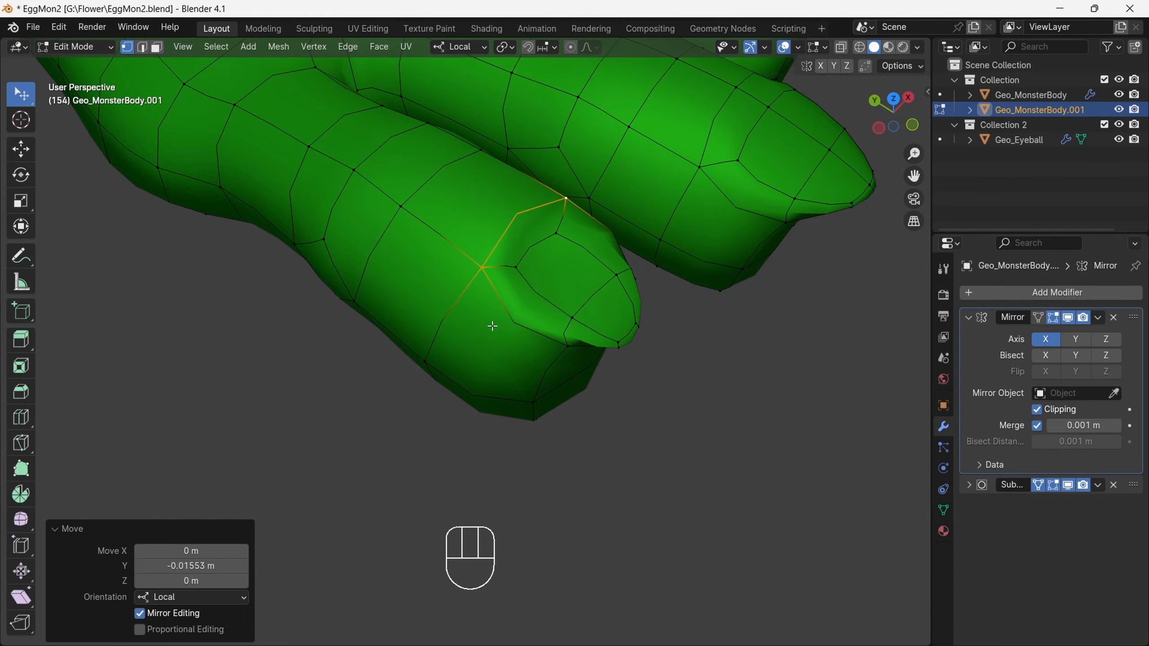
Select vertices around the base of a toe nail and adjust them with Shrink/Fatten.
{"action": "left_click_drag", "start_coordinate": [889, 120], "coordinate": [837, 104]}
{"action": "key", "text": "shift+alt+z"}
{"action": "left_click", "coordinate": [562, 154]}
{"action": "left_click", "coordinate": [595, 181]}
{"action": "left_click", "coordinate": [722, 148], "text": "ctrl"}
{"action": "key", "text": "alt+s"}
{"action": "left_click", "coordinate": [692, 174]}
{"action": "left_click", "coordinate": [563, 162]}
{"action": "left_click", "coordinate": [595, 189]}
Switch to editing the monster's body and add two loop cuts around the lower leg between knee and ankle.
{"action": "left_click", "coordinate": [783, 47]}
{"action": "key", "text": "Tab"}
{"action": "left_click", "coordinate": [457, 181]}
{"action": "left_click_drag", "start_coordinate": [914, 154], "coordinate": [912, 195]}
{"action": "left_click", "coordinate": [807, 48]}
{"action": "left_click_drag", "start_coordinate": [894, 115], "coordinate": [867, 91]}
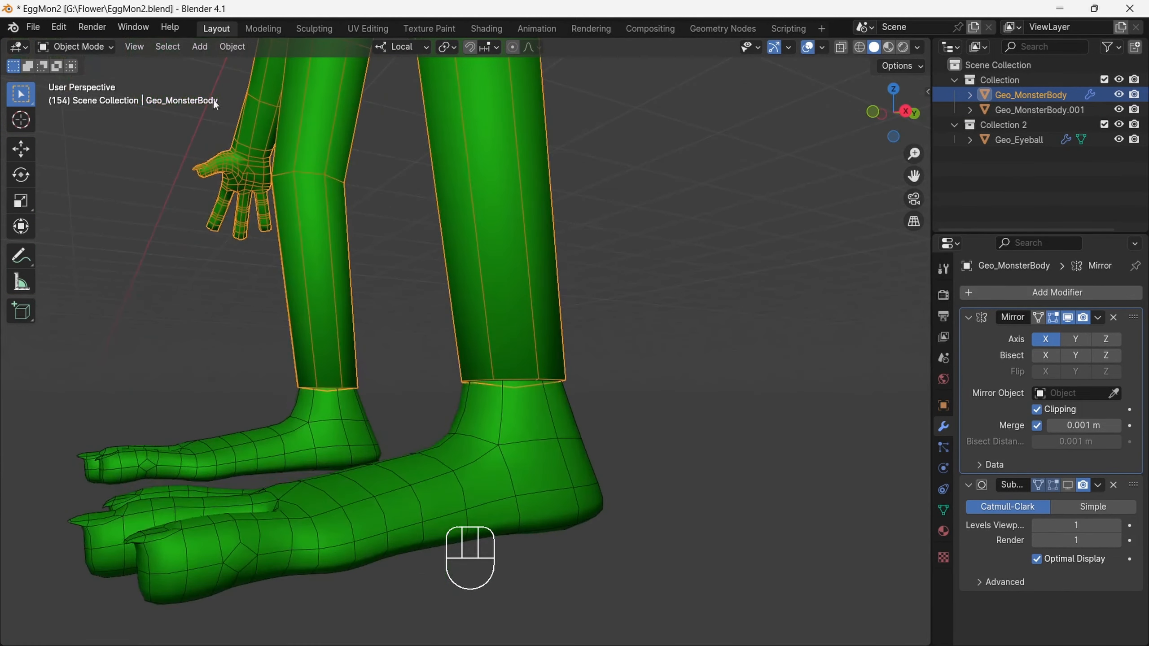
{"action": "left_click", "coordinate": [75, 47]}
{"action": "left_click", "coordinate": [70, 82]}
{"action": "left_click", "coordinate": [21, 417]}
{"action": "left_click_drag", "start_coordinate": [914, 154], "coordinate": [911, 264]}
{"action": "left_click", "coordinate": [503, 310]}
{"action": "mouse_move", "coordinate": [510, 376]}
{"action": "left_mouse_down"}
{"action": "mouse_move", "coordinate": [512, 394]}
{"action": "mouse_move", "coordinate": [513, 382]}
{"action": "left_mouse_up"}
Hide the feet object, delete the faces capping the leg's lower end, and unhide the feet.
{"action": "left_click", "coordinate": [1119, 110]}
{"action": "left_click_drag", "start_coordinate": [914, 176], "coordinate": [894, 50]}
{"action": "left_click", "coordinate": [507, 290]}
{"action": "key", "text": "x"}
{"action": "left_click", "coordinate": [643, 214]}
{"action": "left_click", "coordinate": [1119, 110]}
Hide the feet's subdivision, join the feet into the body object and enter Edit Mode.
{"action": "left_click_drag", "start_coordinate": [894, 113], "coordinate": [914, 239]}
{"action": "left_click_drag", "start_coordinate": [914, 154], "coordinate": [911, 127]}
{"action": "left_click", "coordinate": [75, 48]}
{"action": "left_click", "coordinate": [74, 65]}
{"action": "left_click", "coordinate": [552, 467]}
{"action": "left_click", "coordinate": [1067, 485]}
{"action": "left_click", "coordinate": [489, 168], "text": "shift"}
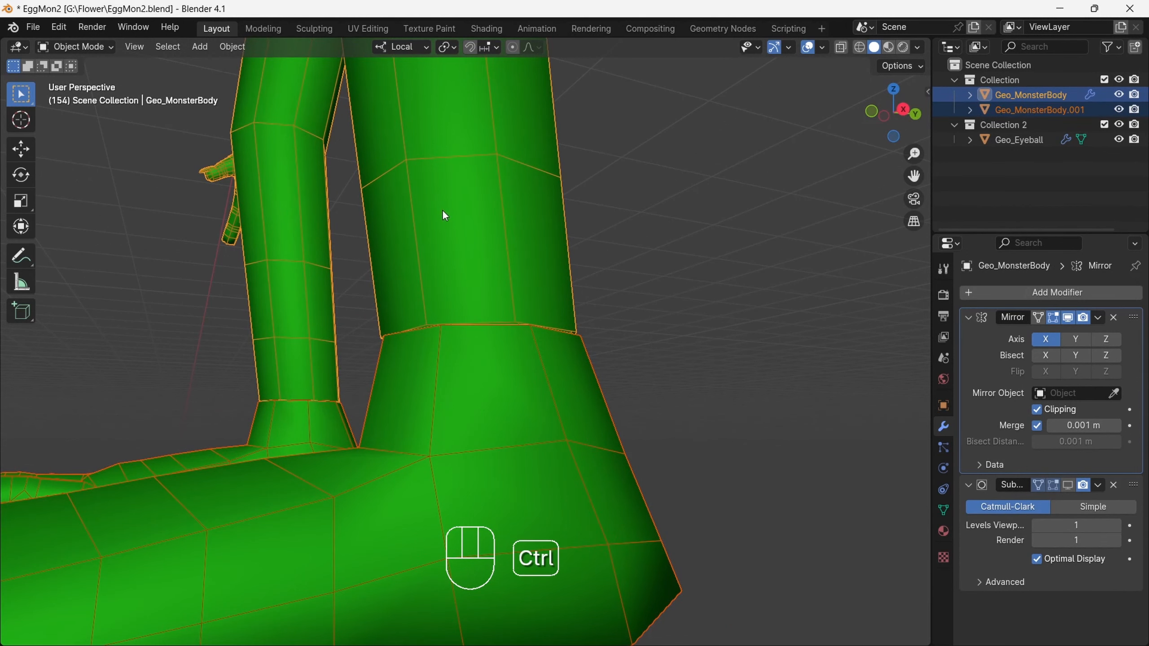
{"action": "left_click", "coordinate": [78, 80]}
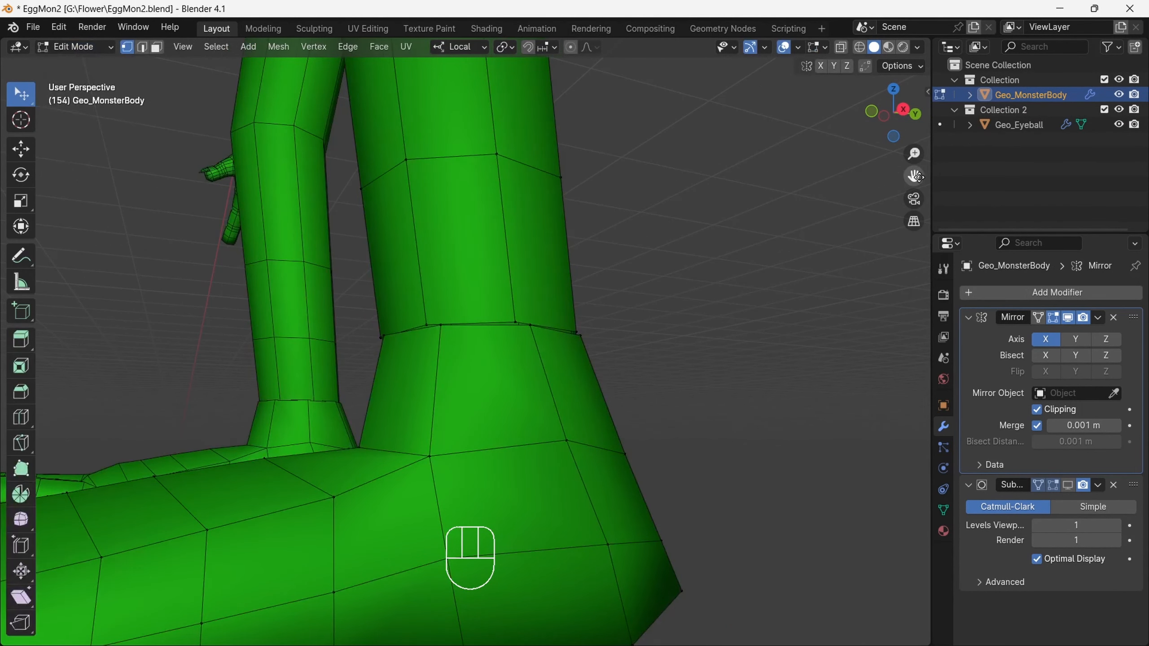
Merge the overlapping leg and foot vertex pairs on the ankle's outer side and front, using At Last.
{"action": "key", "text": "m"}
{"action": "left_click", "coordinate": [384, 311]}
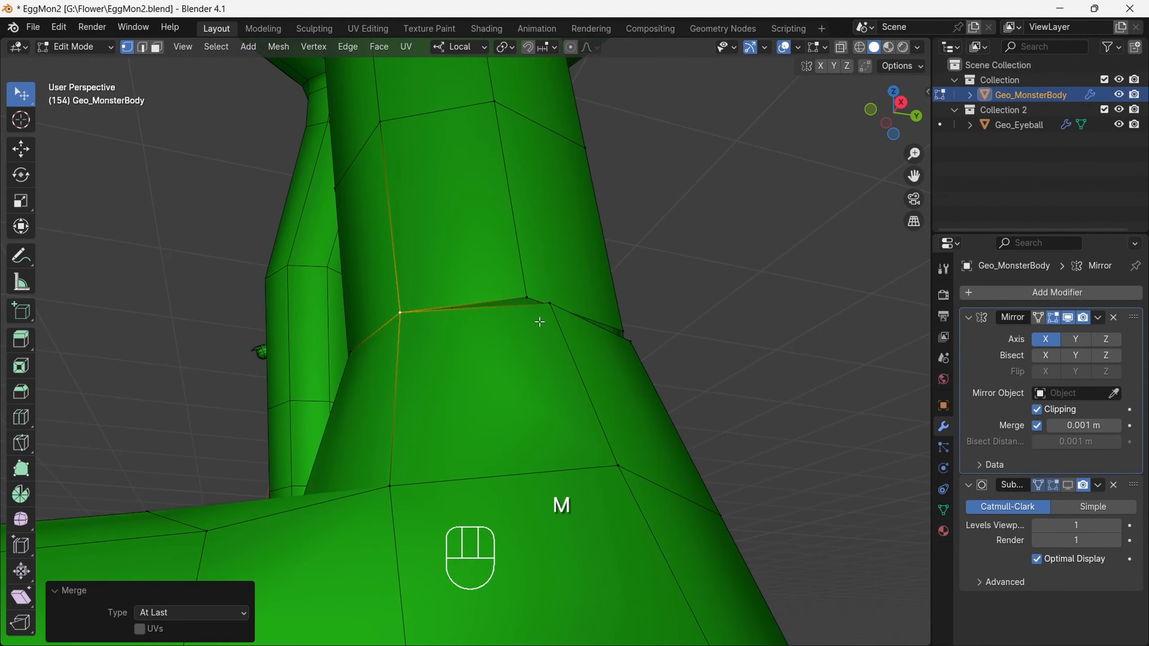
{"action": "left_click", "coordinate": [531, 301], "text": "shift"}
{"action": "key", "text": "m"}
{"action": "left_click", "coordinate": [530, 285]}
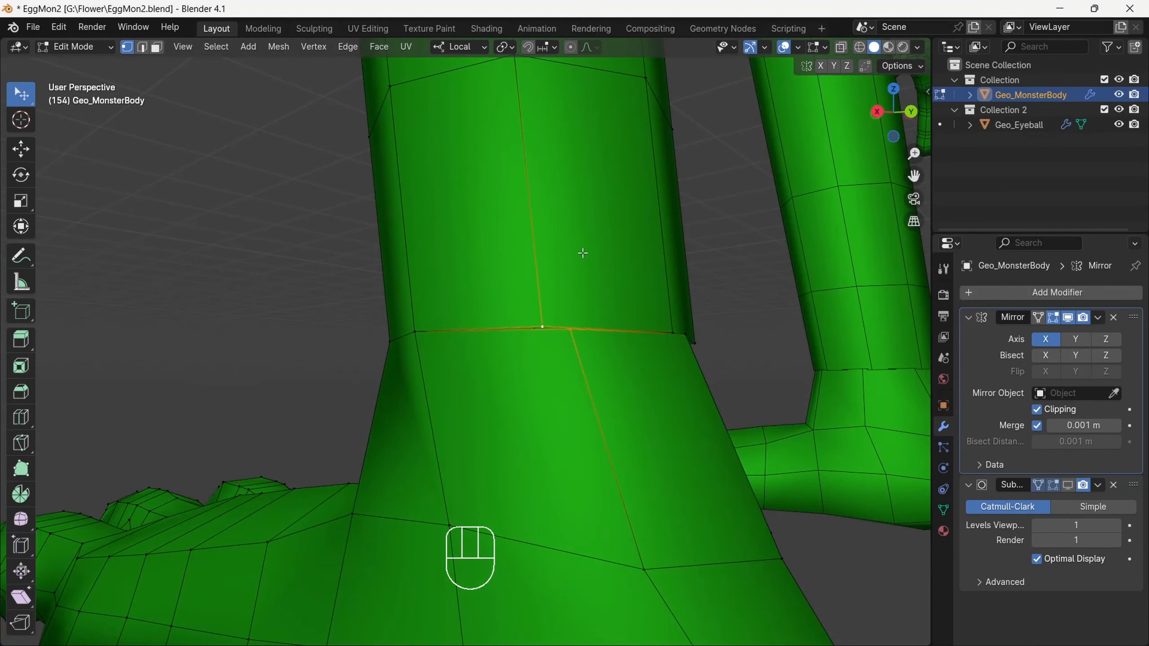
{"action": "middle_click_drag", "start_coordinate": [585, 251], "coordinate": [509, 258]}
{"action": "key", "text": "m"}
{"action": "left_click", "coordinate": [404, 314]}
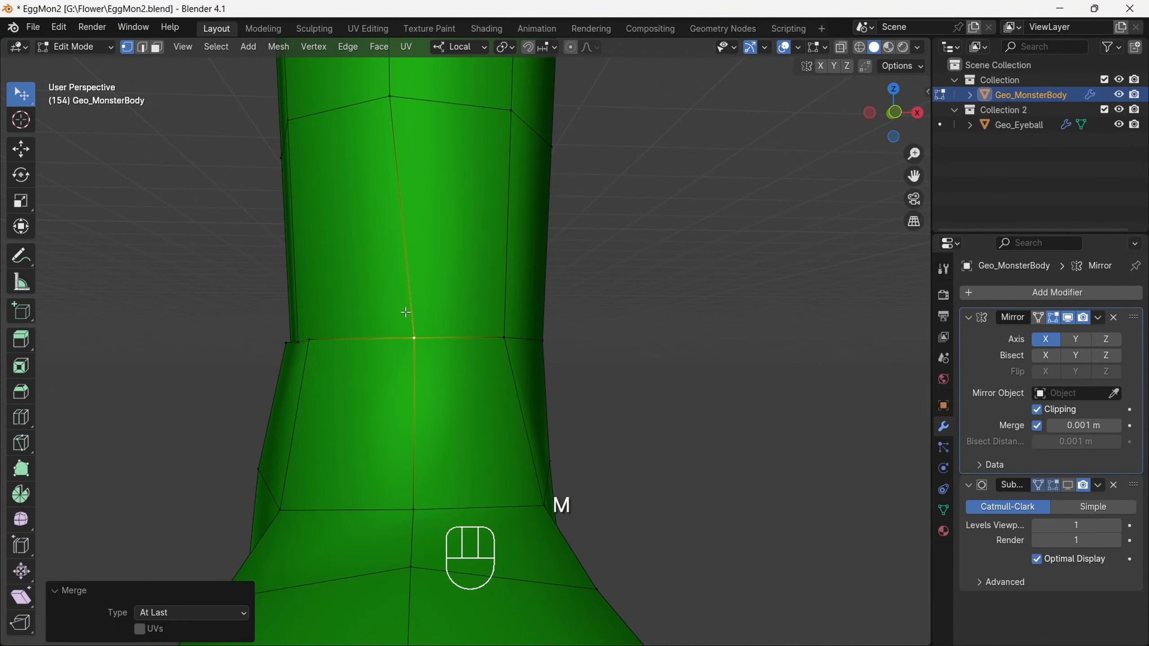
Merge the two leg and foot vertex pairs on the ankle's inner side, using At Last.
{"action": "left_click_drag", "start_coordinate": [898, 117], "coordinate": [1006, 122]}
{"action": "left_click", "coordinate": [352, 334]}
{"action": "left_click", "coordinate": [371, 338], "text": "shift"}
{"action": "key", "text": "m"}
{"action": "left_click", "coordinate": [376, 313]}
{"action": "middle_click_drag", "start_coordinate": [376, 313], "coordinate": [389, 289]}
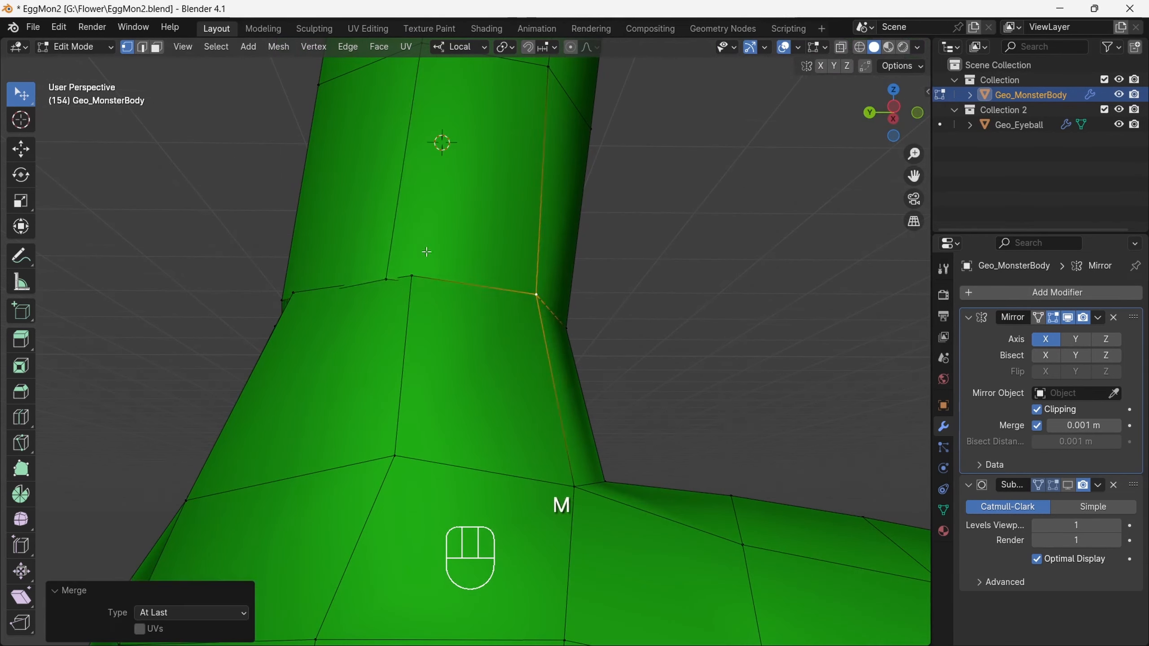
{"action": "left_click", "coordinate": [388, 282]}
{"action": "key", "text": "m"}
{"action": "left_click", "coordinate": [399, 249]}
Merge two leg and foot vertex pairs around the back of the ankle, using At Last.
{"action": "left_click", "coordinate": [511, 293]}
{"action": "left_click_drag", "start_coordinate": [890, 112], "coordinate": [990, 109]}
{"action": "left_click", "coordinate": [538, 291], "text": "shift"}
{"action": "key", "text": "m"}
{"action": "left_click", "coordinate": [511, 266]}
{"action": "left_click", "coordinate": [518, 304]}
{"action": "left_click", "coordinate": [546, 303], "text": "shift"}
{"action": "key", "text": "m"}
{"action": "left_click", "coordinate": [534, 252]}
Merge the last open vertex pair at the ankle and move the merged vertex by about 0.014 m.
{"action": "left_click", "coordinate": [499, 319]}
{"action": "left_click", "coordinate": [524, 317], "text": "shift"}
{"action": "key", "text": "m"}
{"action": "left_click", "coordinate": [542, 308]}
{"action": "key", "text": "g"}
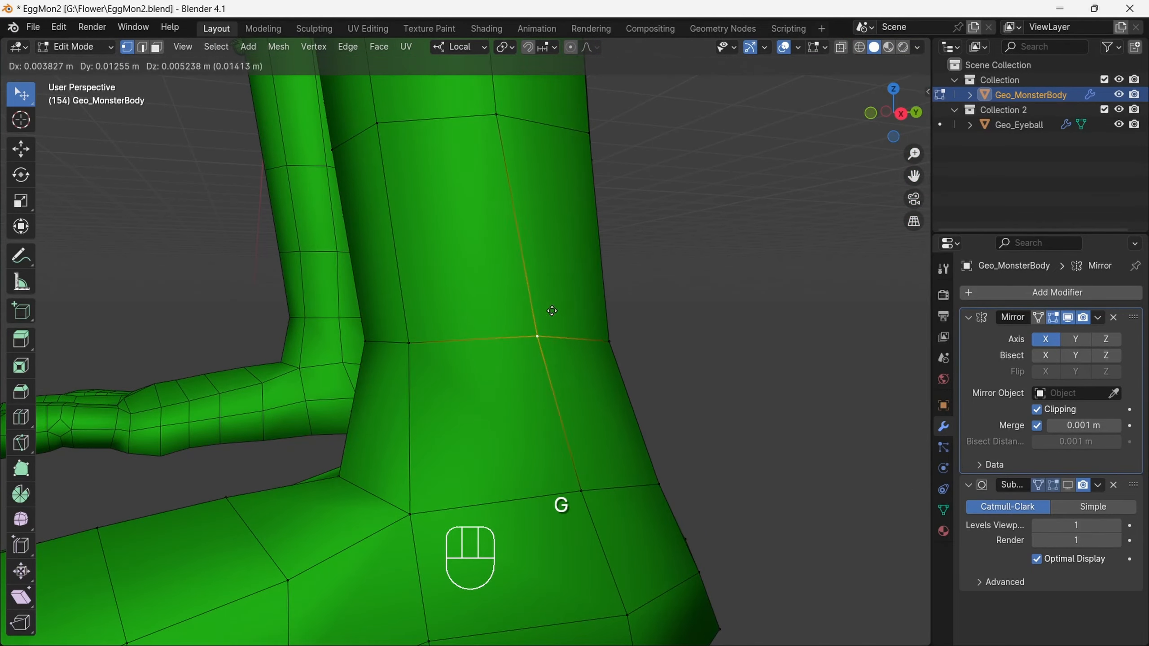
{"action": "left_click", "coordinate": [551, 308]}
Preview the joined leg and foot with the subdivision shown, and hide it again.
{"action": "scroll", "coordinate": [551, 307], "scroll_direction": "down", "scroll_amount": 5}
{"action": "left_click_drag", "start_coordinate": [887, 125], "coordinate": [890, 92]}
{"action": "left_click", "coordinate": [1067, 485]}
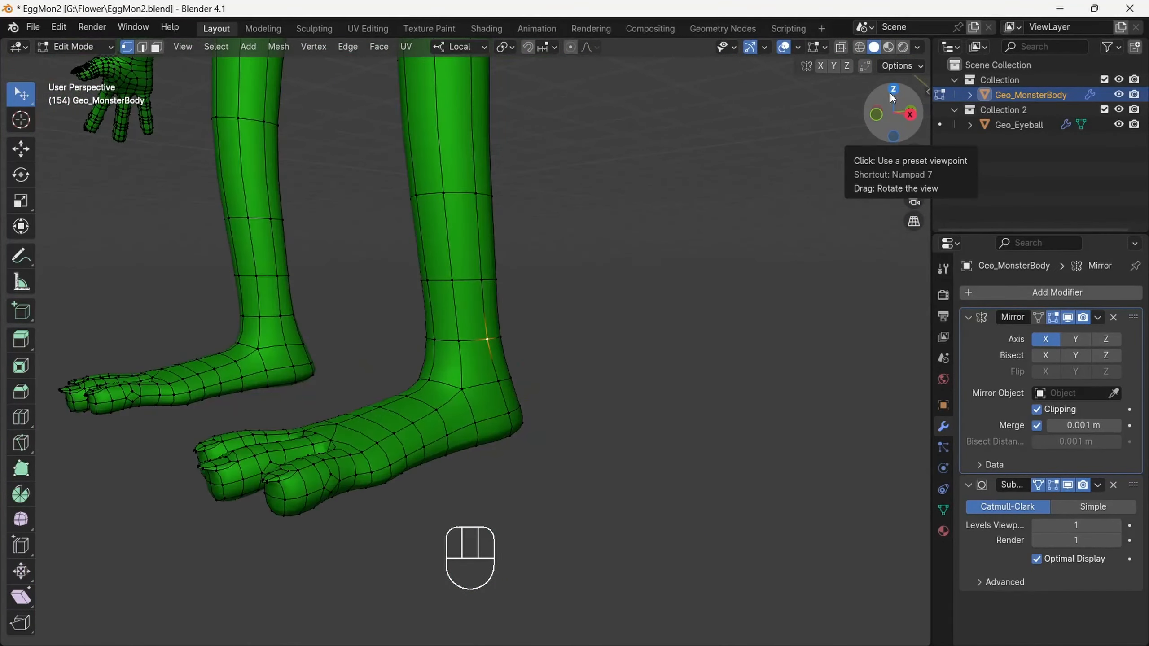
{"action": "left_click", "coordinate": [1068, 485]}
Undo the last change and edge-slide the loop just below the ankle joint by a factor of about -0.27.
{"action": "scroll", "coordinate": [442, 384], "scroll_direction": "up", "scroll_amount": 3}
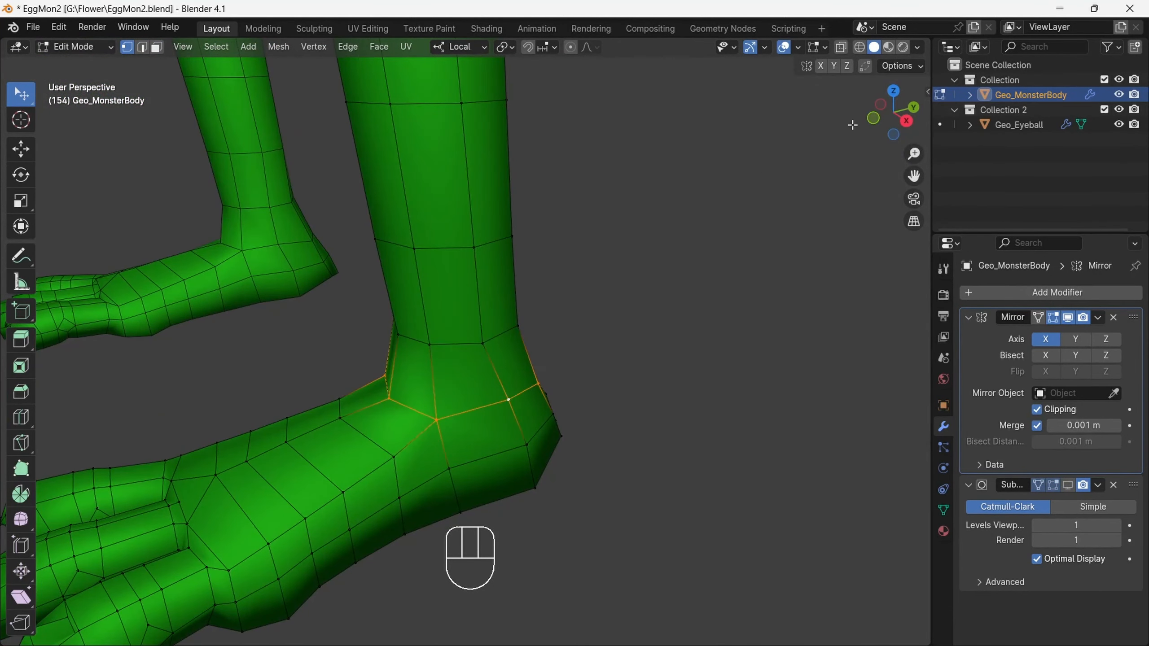
{"action": "key", "text": "ctrl+z"}
{"action": "left_click_drag", "start_coordinate": [900, 118], "coordinate": [878, 98]}
{"action": "key", "text": "g"}
{"action": "key", "text": "g"}
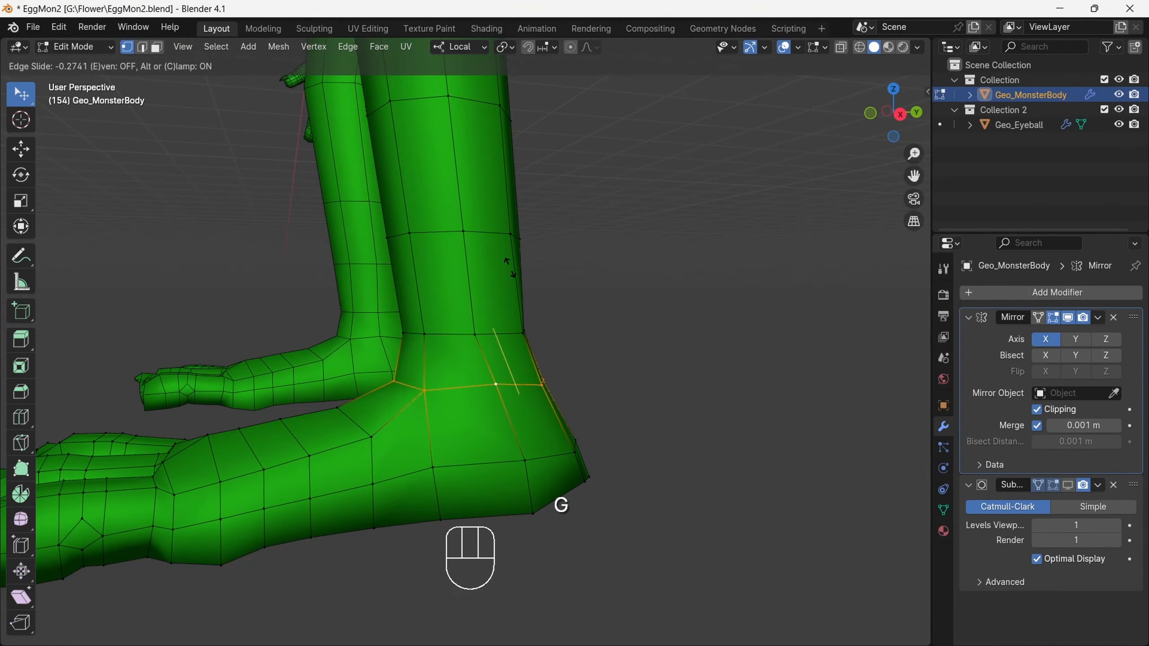
{"action": "left_click", "coordinate": [509, 266]}
Edge-slide the leg loop just above the ankle joint by a factor of about -0.21.
{"action": "left_click", "coordinate": [438, 333]}
{"action": "key", "text": "g"}
{"action": "left_click", "coordinate": [415, 321]}
{"action": "key", "text": "g"}
{"action": "key", "text": "g"}
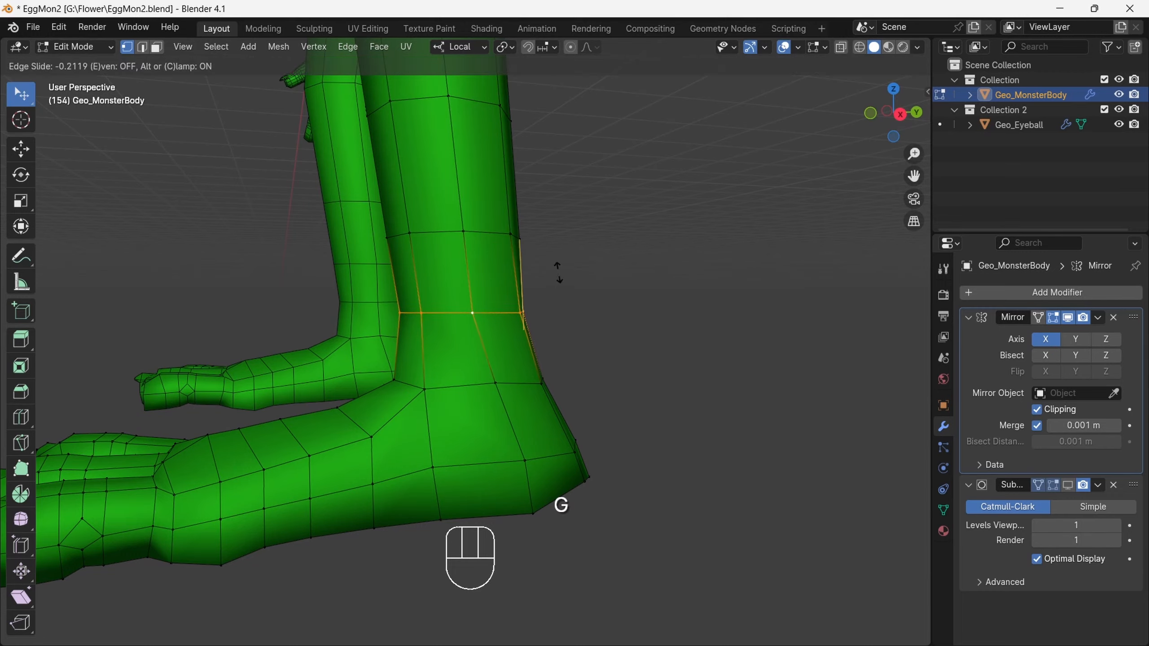
{"action": "left_click", "coordinate": [557, 270]}
Turn on the viewport display of the subdivision and show the whole monster in front view with the overlays hidden.
{"action": "left_click", "coordinate": [1067, 485]}
{"action": "left_click_drag", "start_coordinate": [894, 113], "coordinate": [972, 116]}
{"action": "left_click", "coordinate": [757, 205]}
{"action": "left_click_drag", "start_coordinate": [914, 154], "coordinate": [910, 276]}
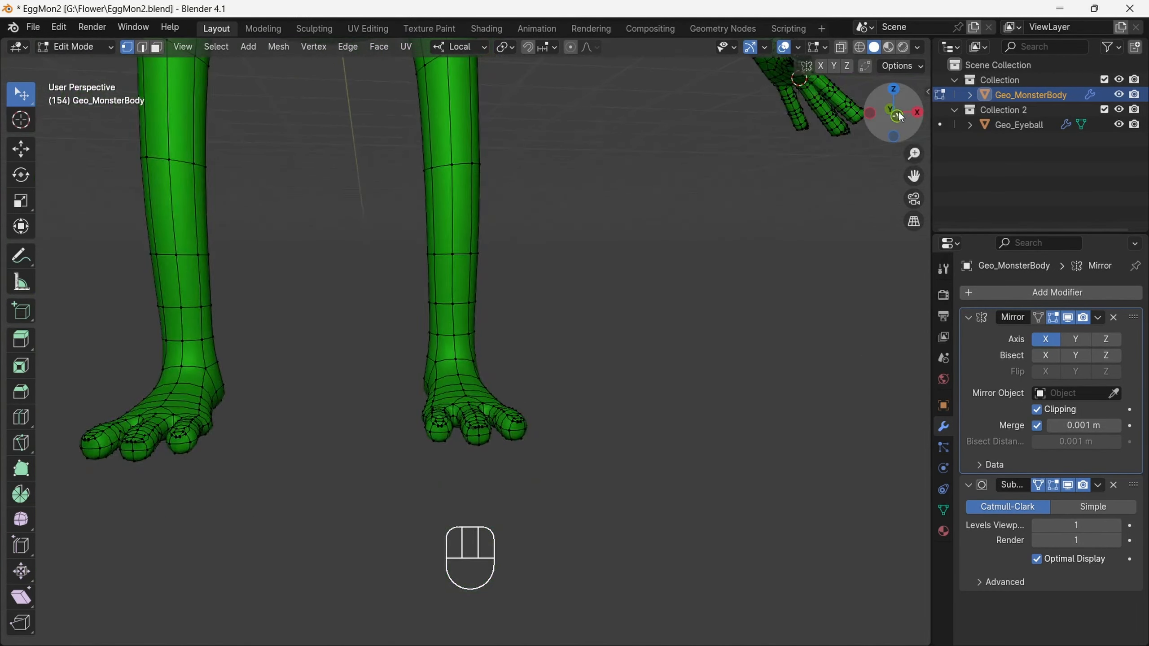
{"action": "left_click", "coordinate": [896, 113]}
{"action": "left_click", "coordinate": [894, 113]}
{"action": "left_click_drag", "start_coordinate": [914, 154], "coordinate": [916, 47]}
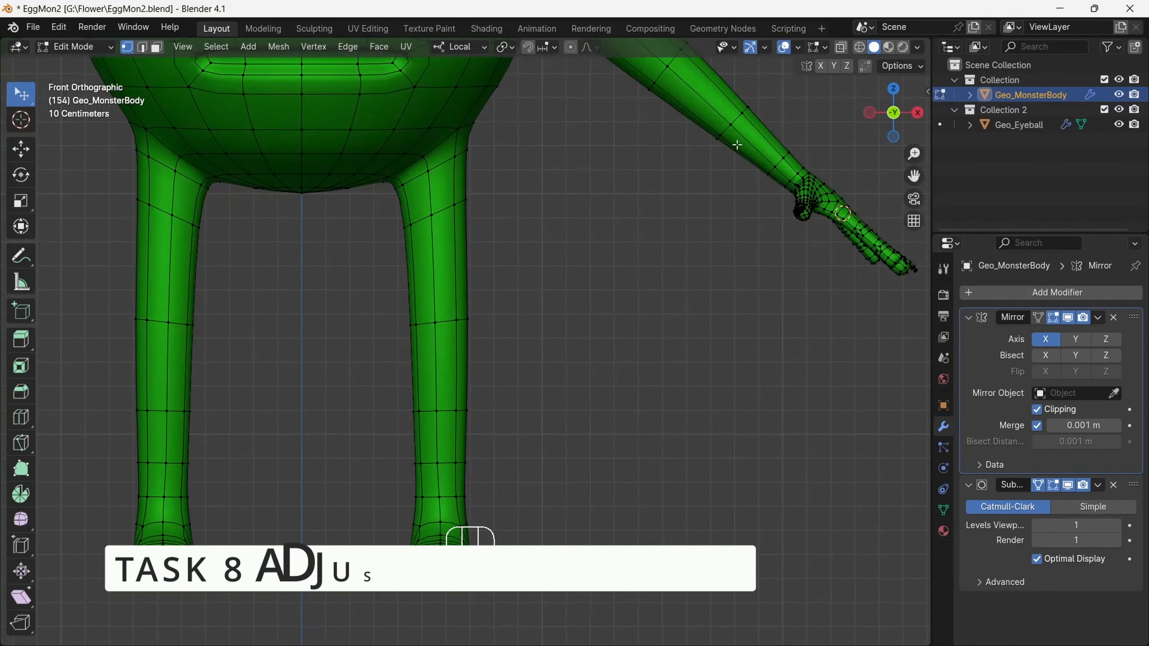
{"action": "scroll", "coordinate": [737, 145], "scroll_direction": "down", "scroll_amount": 8}
{"action": "key", "text": "shift+alt+z"}
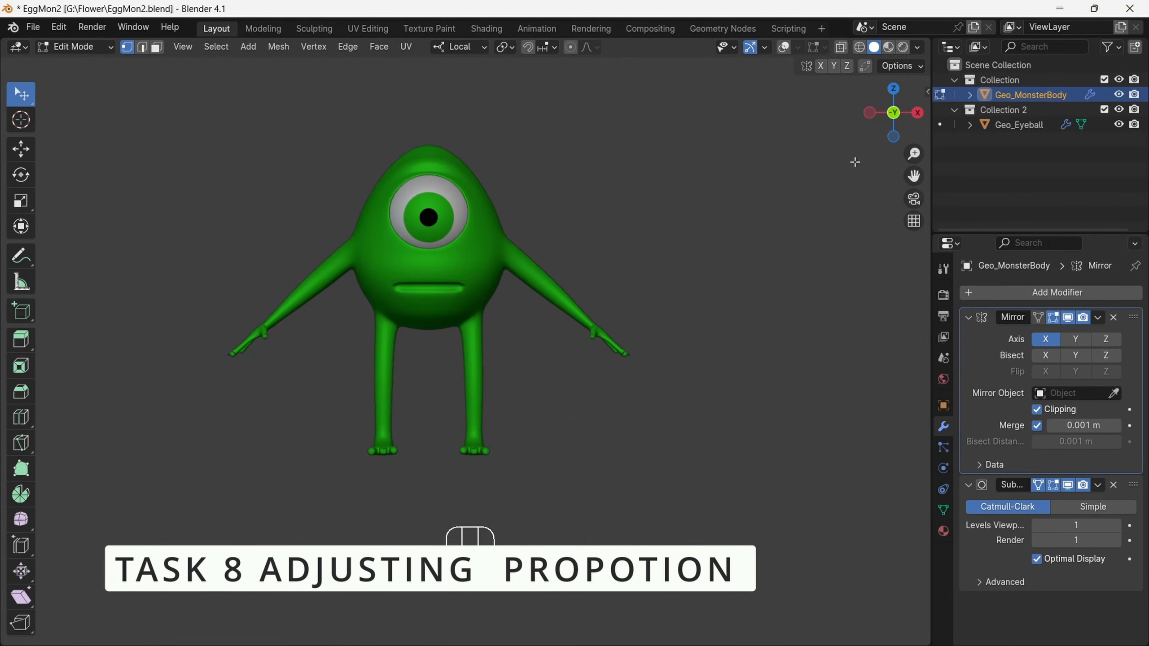
In Object Mode with overlays shown, draw a red annotation beside the monster: a full-height vertical line with horizontal proportion marks.
{"action": "key", "text": "Tab"}
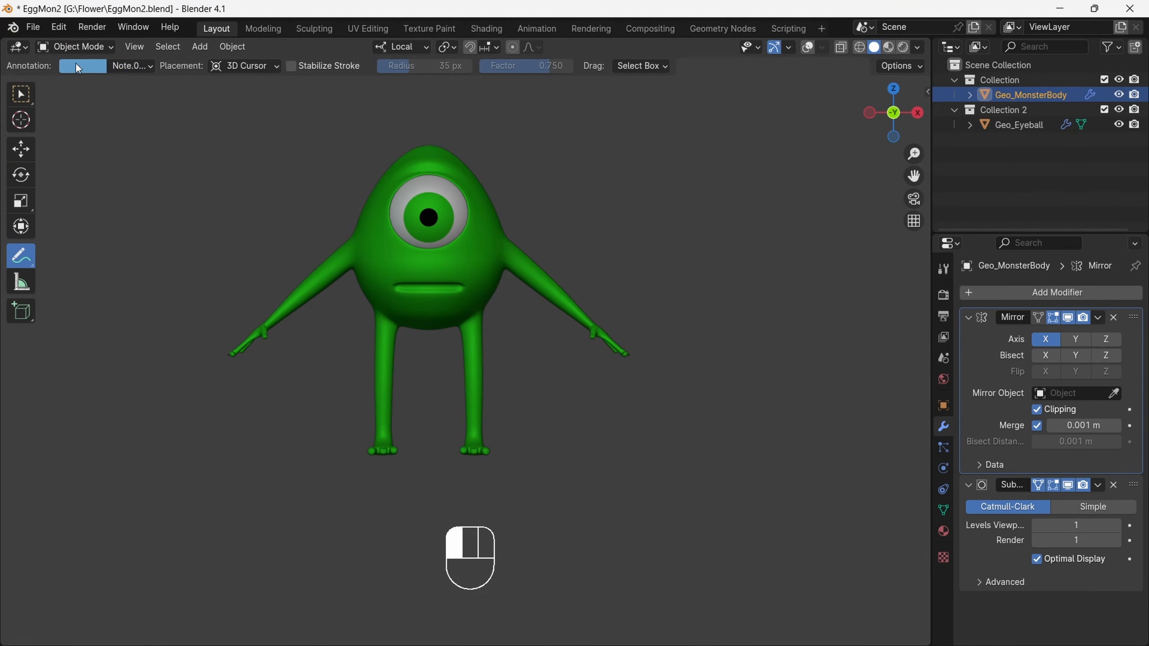
{"action": "left_click", "coordinate": [82, 66]}
{"action": "left_click", "coordinate": [807, 47]}
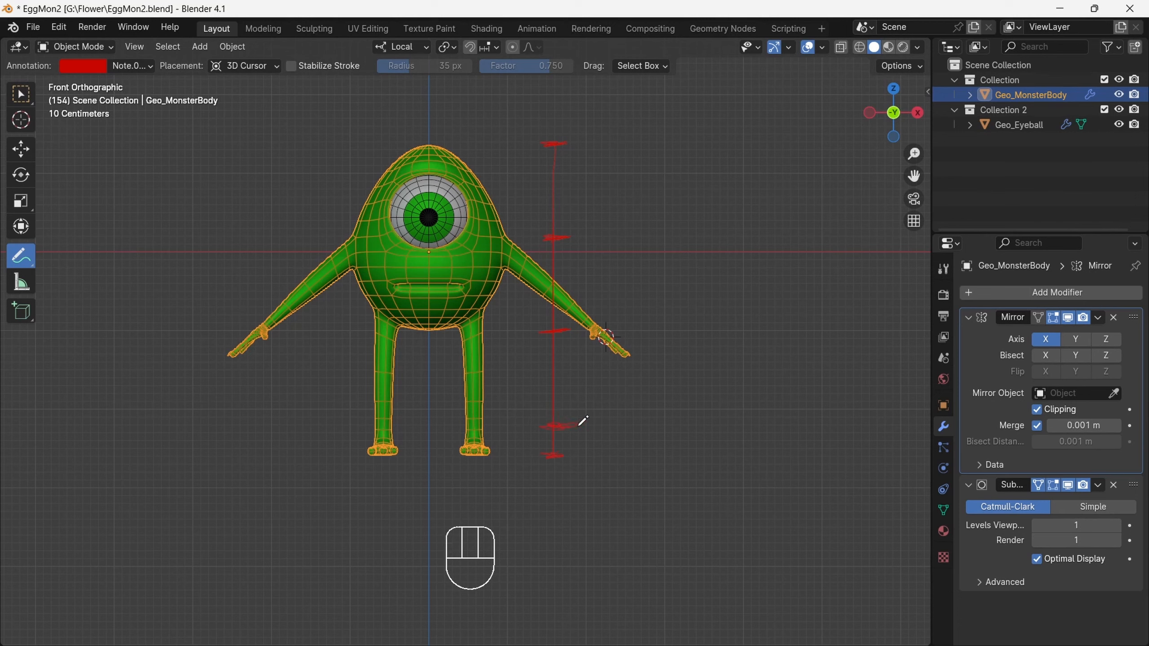
Select the lower legs and feet through the mesh in Edit Mode and move them up 0.3 m along local Z.
{"action": "key", "text": "Tab"}
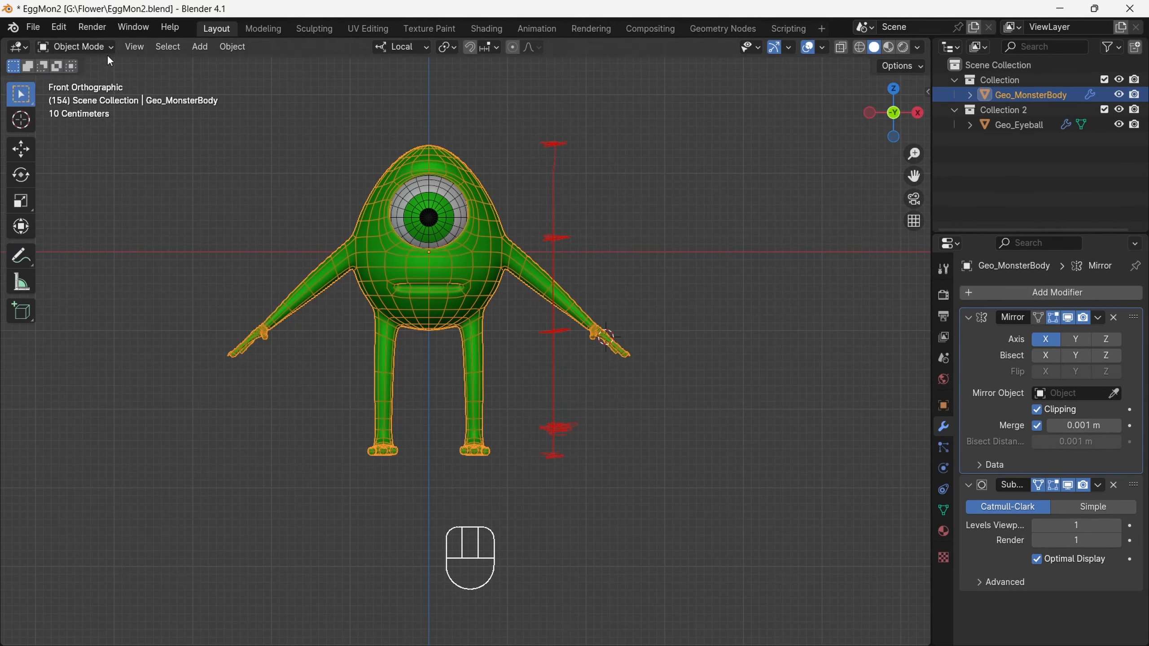
{"action": "scroll", "coordinate": [795, 95], "scroll_direction": "up", "scroll_amount": 3}
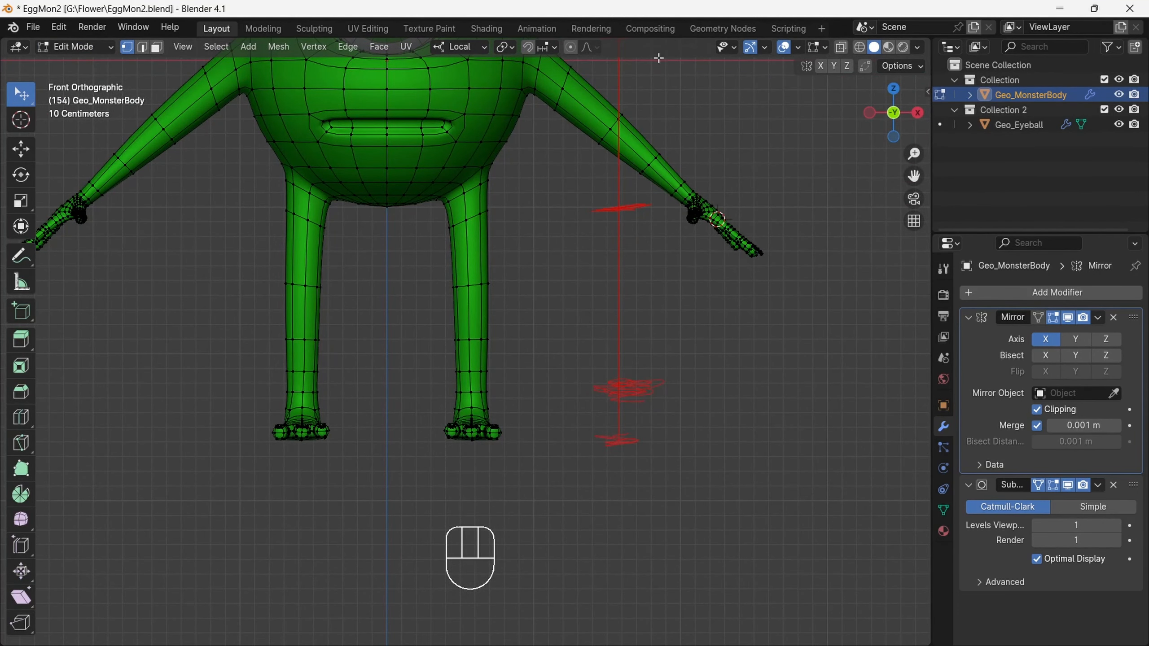
{"action": "key", "text": "alt+z"}
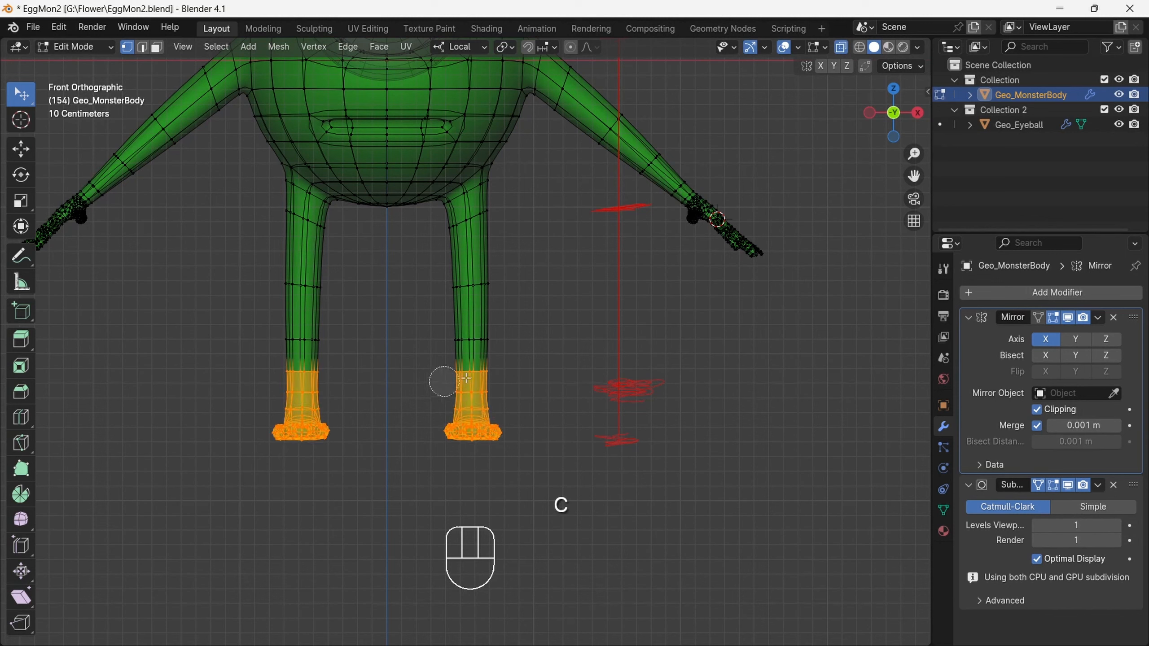
{"action": "left_click_drag", "start_coordinate": [458, 357], "coordinate": [505, 284]}
{"action": "key", "text": "alt+z"}
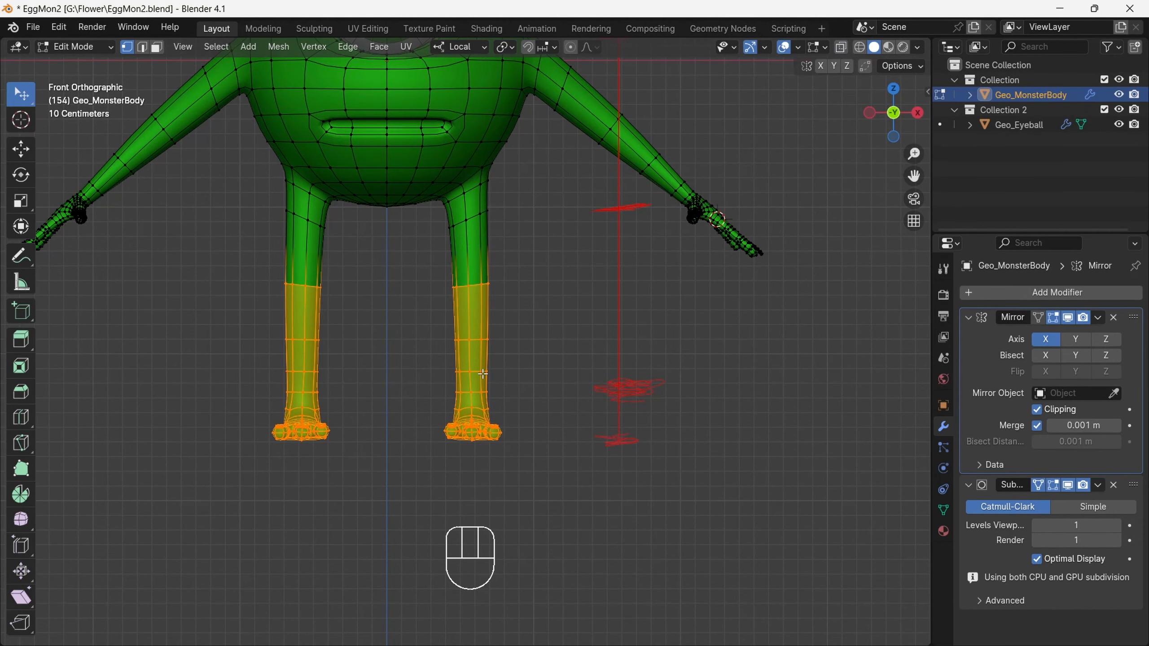
{"action": "key", "text": "g"}
{"action": "key", "text": "z"}
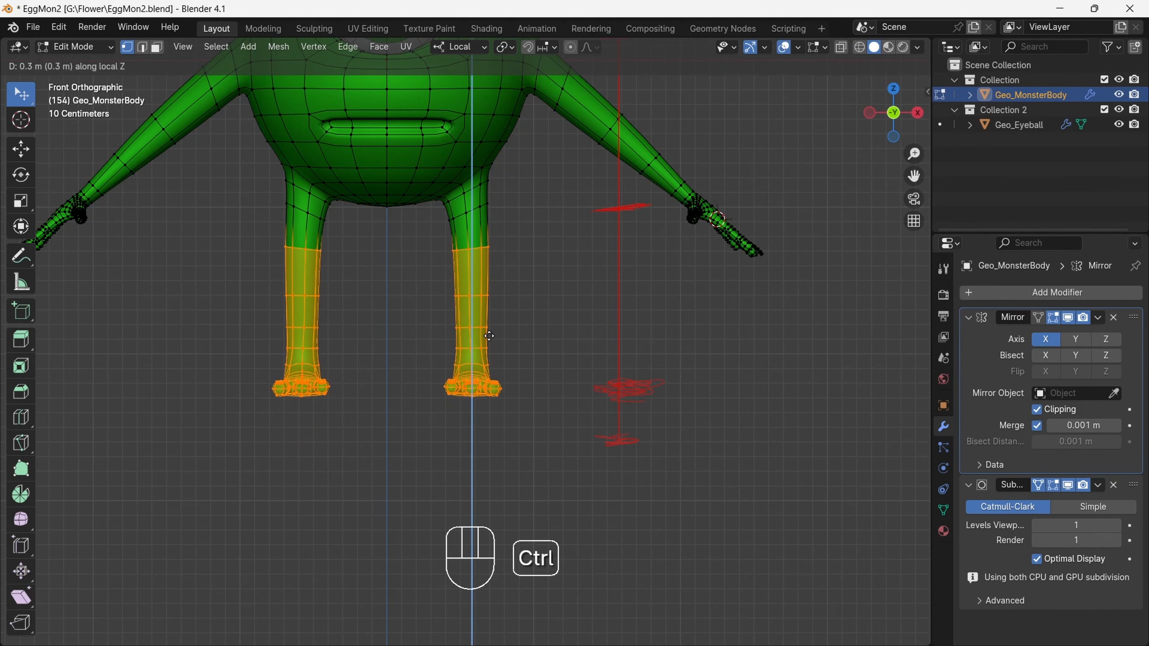
{"action": "left_click", "coordinate": [489, 336]}
Move the selected lower legs and feet inward by about 0.018 m along local X.
{"action": "scroll", "coordinate": [493, 362], "scroll_direction": "down", "scroll_amount": 3}
{"action": "key", "text": "g"}
{"action": "key", "text": "x"}
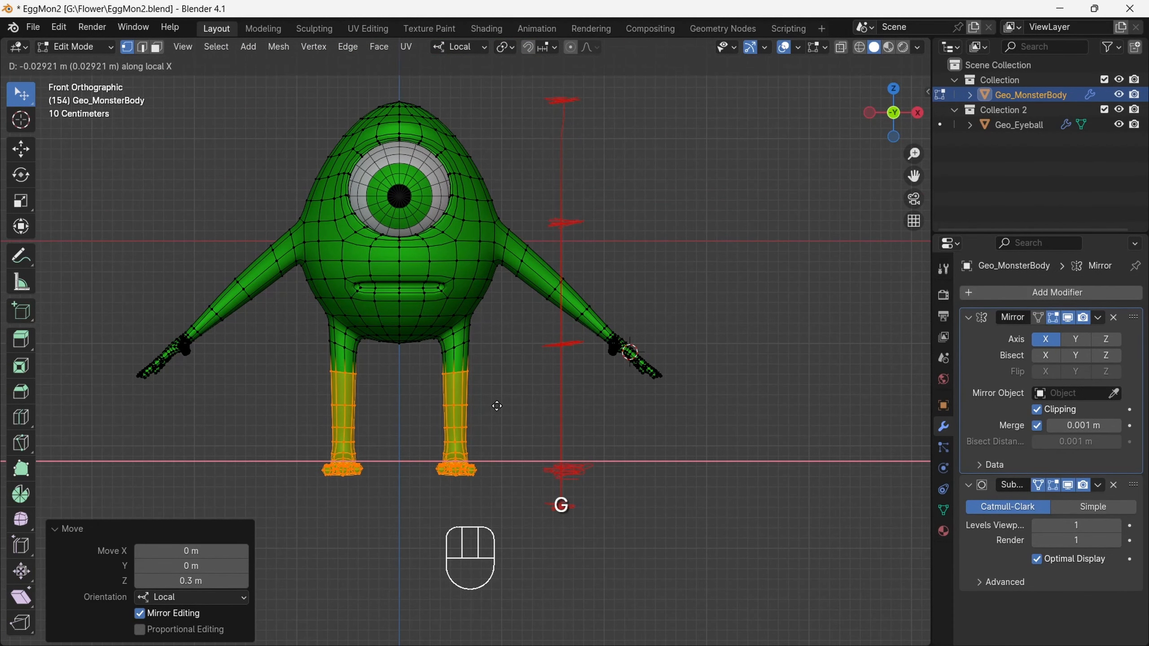
{"action": "left_click", "coordinate": [500, 402]}
Compare the shortened legs with the red proportion guide, and inspect the monster from the front and at an angle without overlays.
{"action": "key", "text": "shift+alt+z"}
{"action": "scroll", "coordinate": [705, 262], "scroll_direction": "down", "scroll_amount": 2}
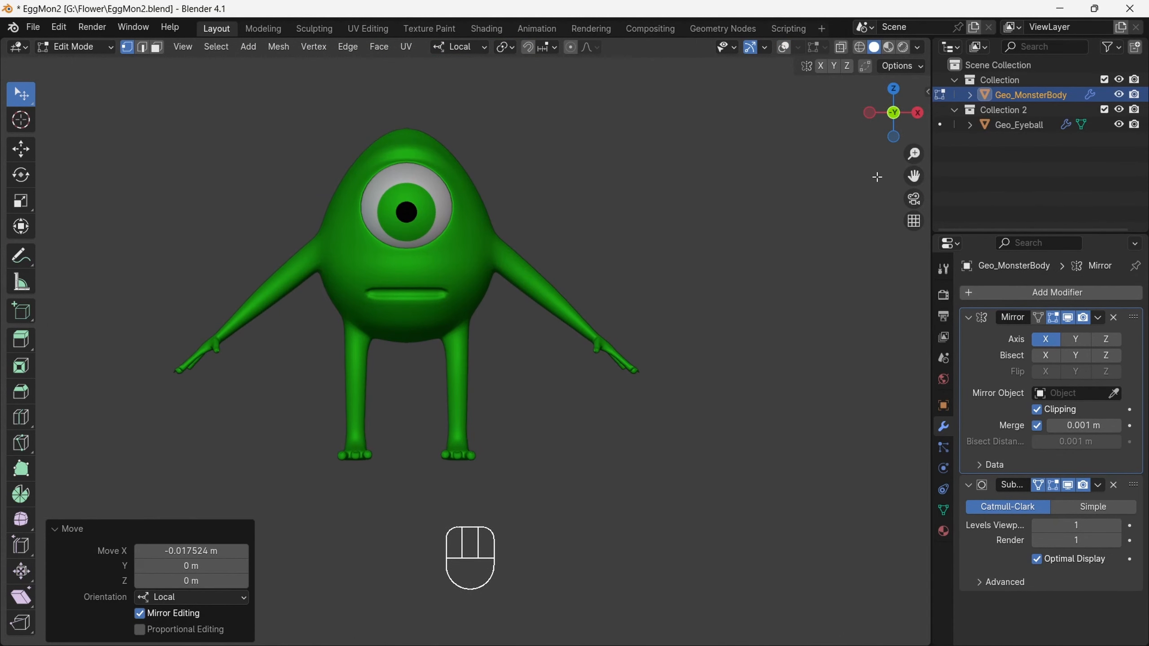
{"action": "left_click", "coordinate": [787, 49]}
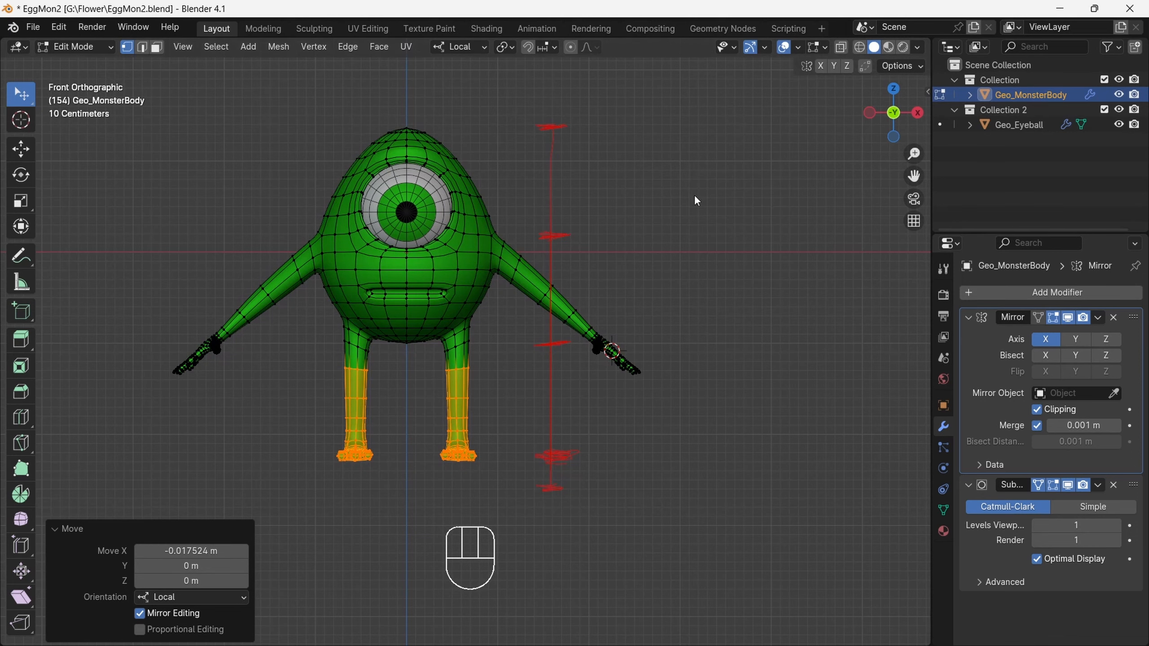
{"action": "left_click", "coordinate": [783, 49]}
{"action": "left_click_drag", "start_coordinate": [893, 118], "coordinate": [919, 136]}
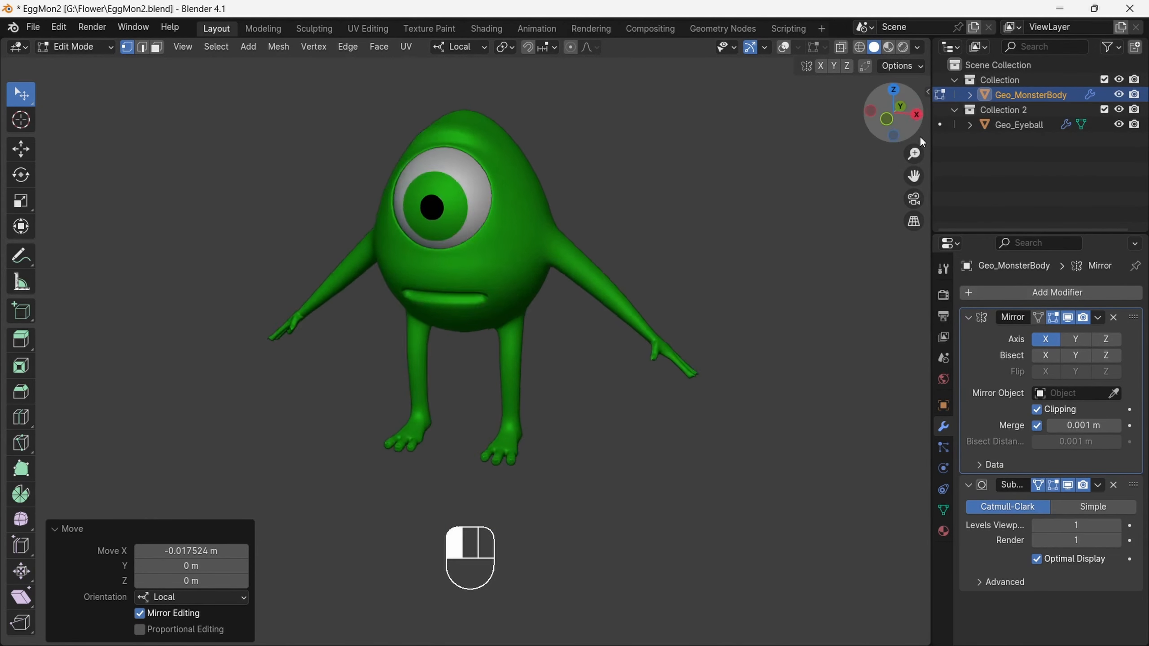
{"action": "left_click", "coordinate": [33, 27]}
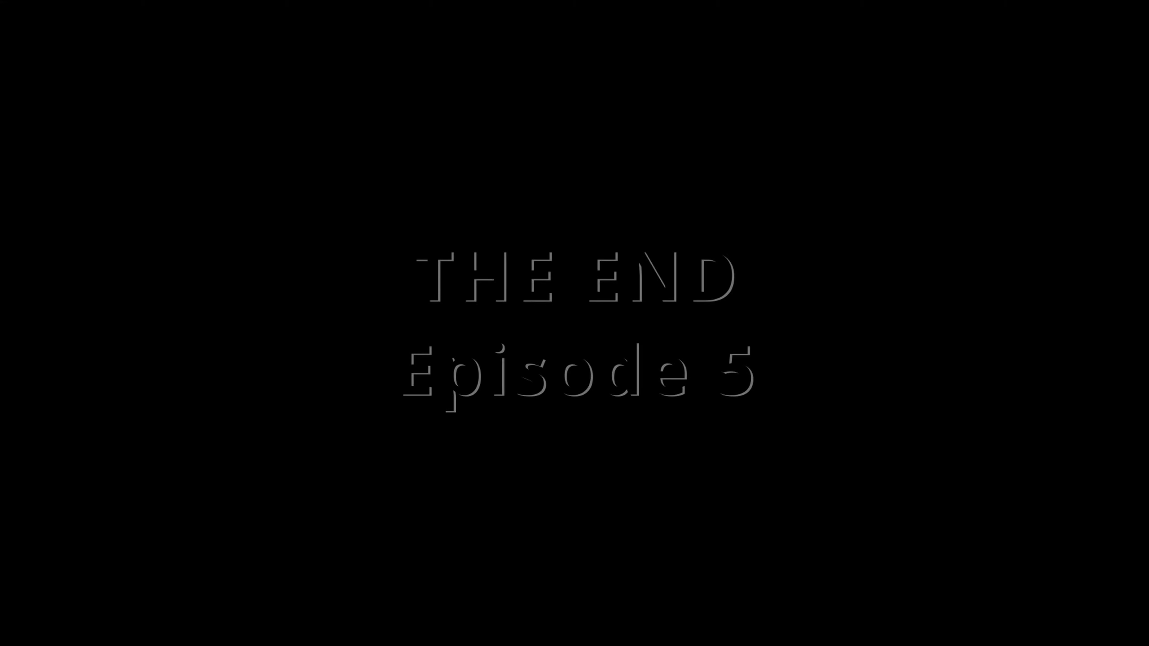